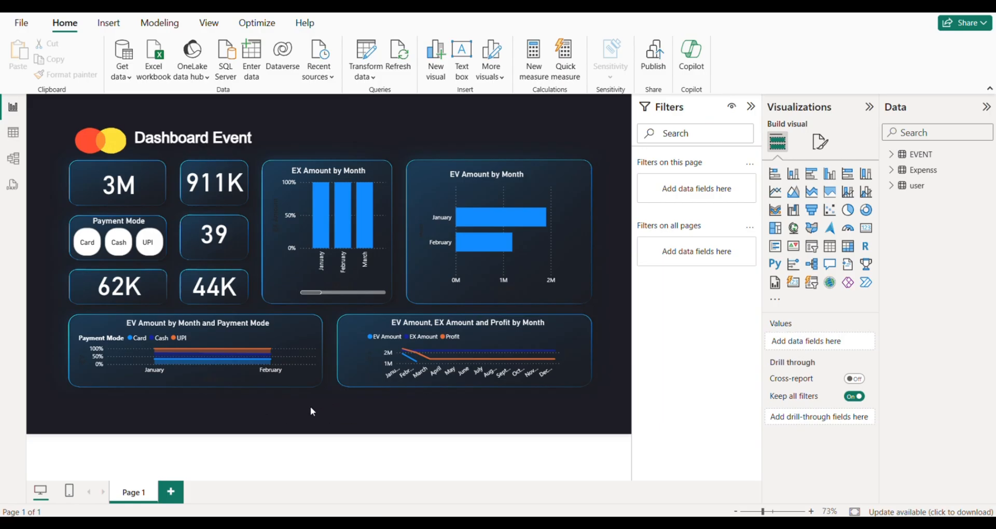
Filter the finished event dashboard by the Card payment mode, followed by Cash, to see how its visuals respond.
click(82, 247)
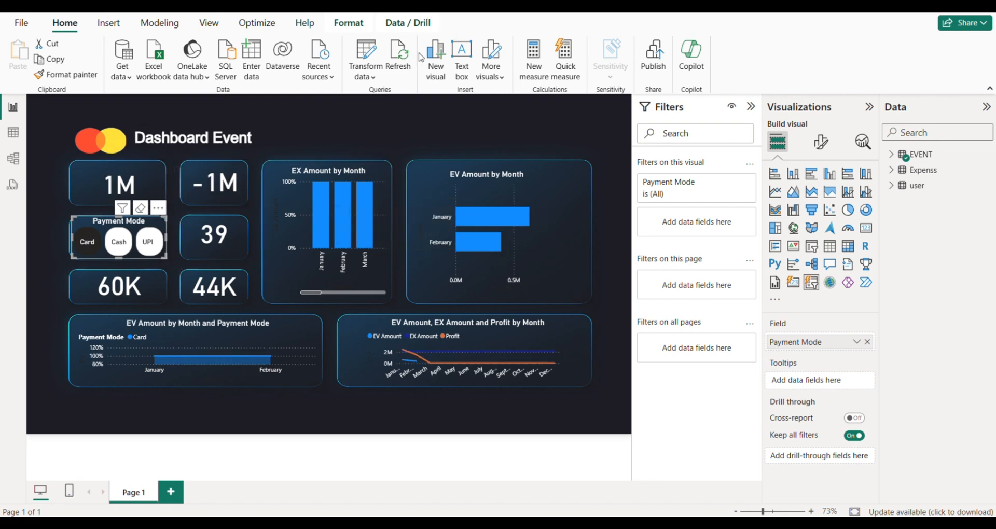
click(125, 253)
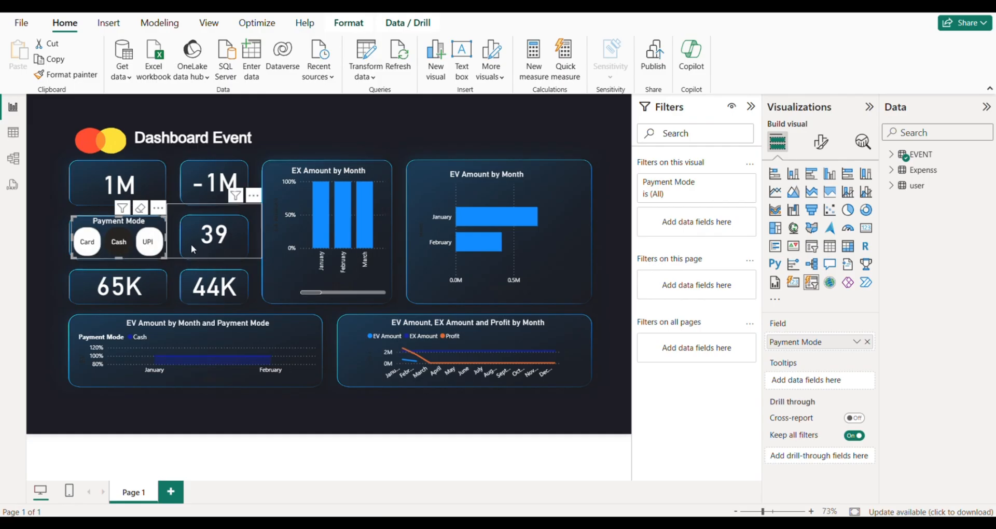
mouse_move(349, 233)
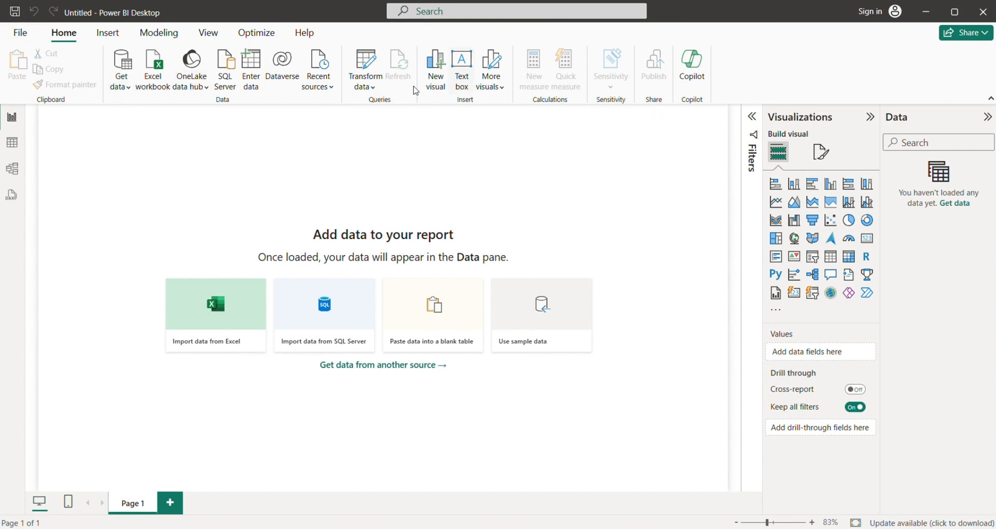
Connect the blank report to the Payments_2025 Excel workbook in the Downloads folder.
click(122, 81)
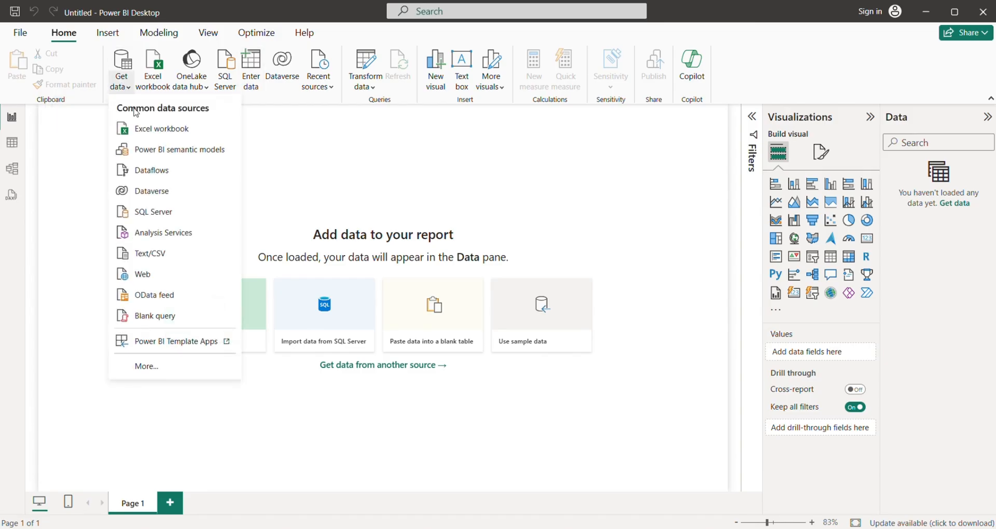
click(168, 136)
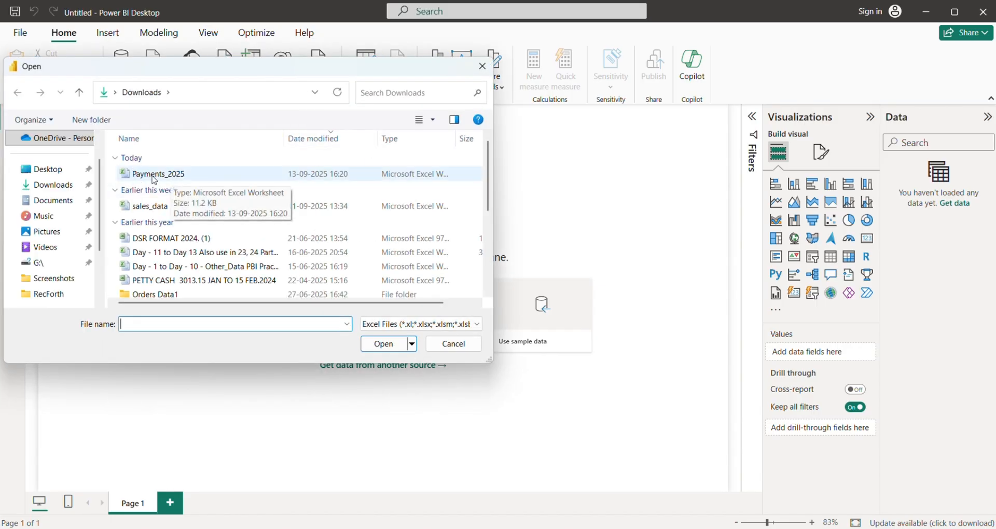
click(154, 176)
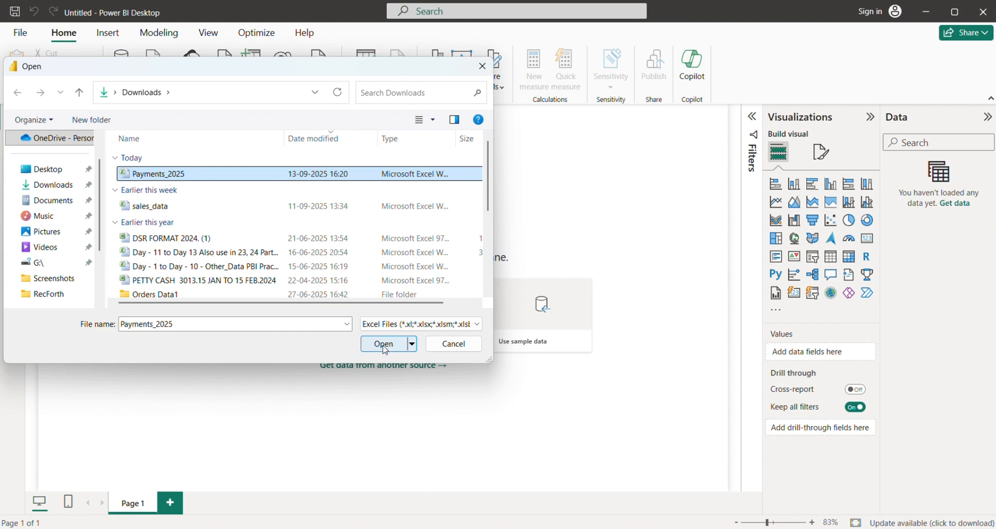
click(366, 344)
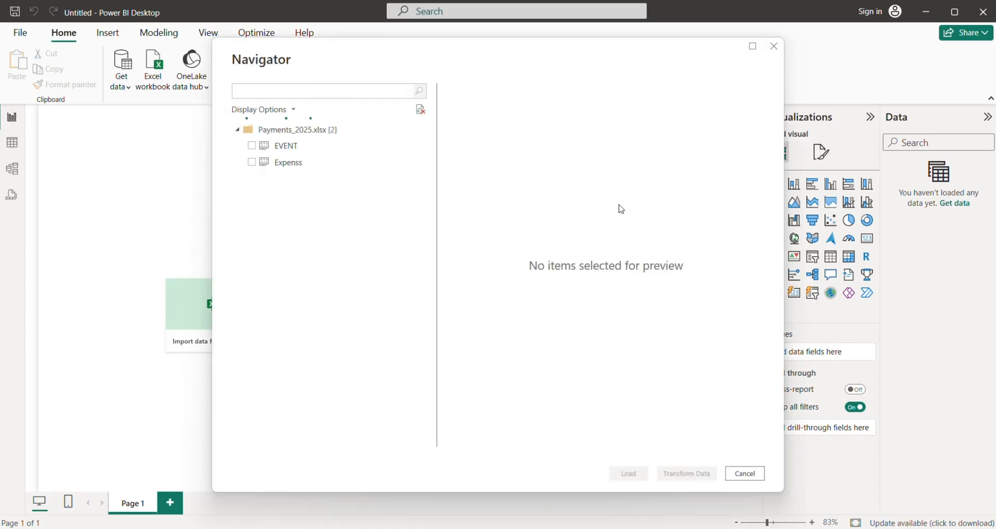
Select the EVENT and Expenss tables, preview both, and load them into the report.
click(251, 145)
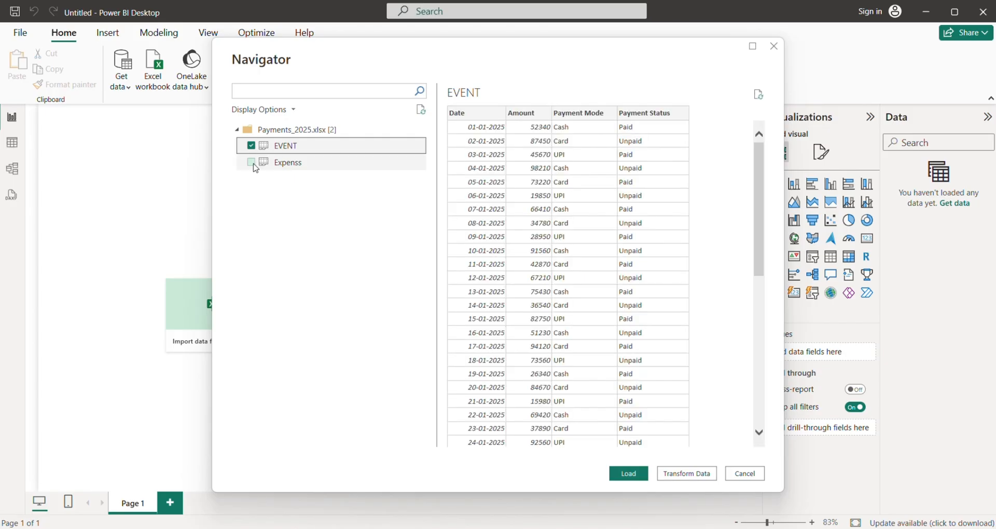
click(250, 162)
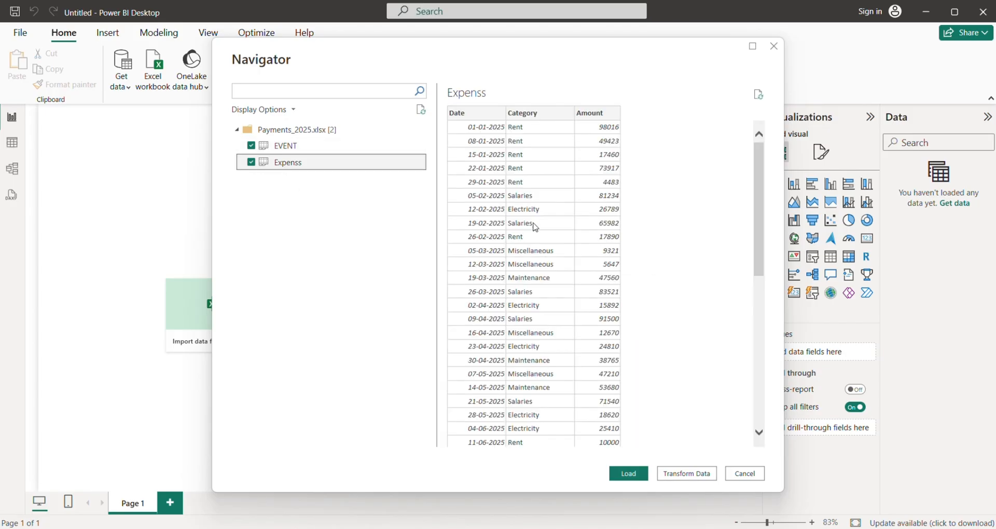
click(299, 146)
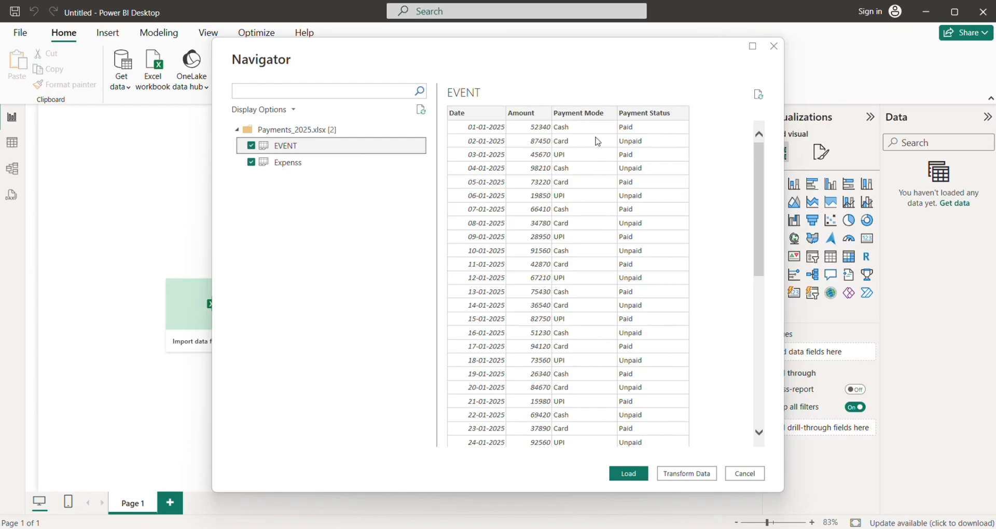
click(293, 166)
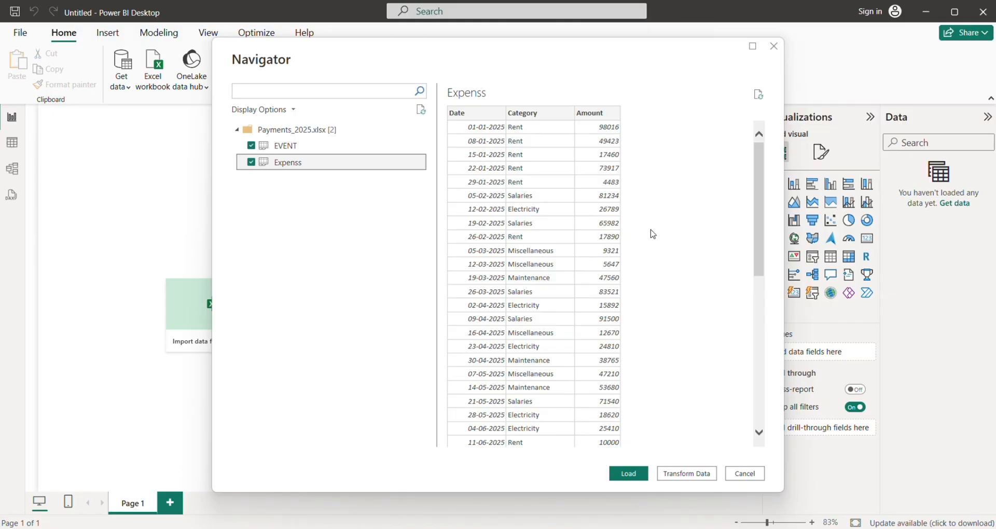
click(628, 473)
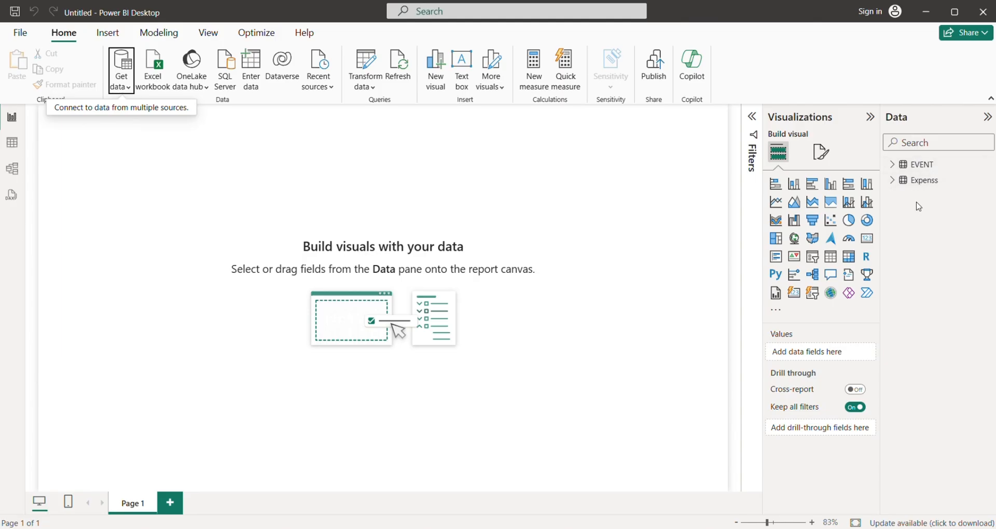
Examine the rows and columns of the loaded EVENT and Expenss tables in table view.
click(12, 144)
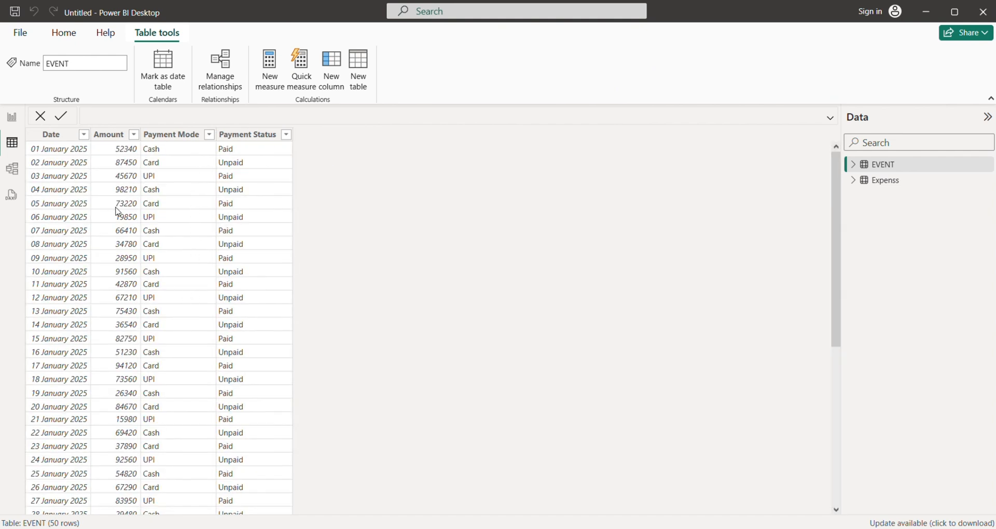
click(885, 189)
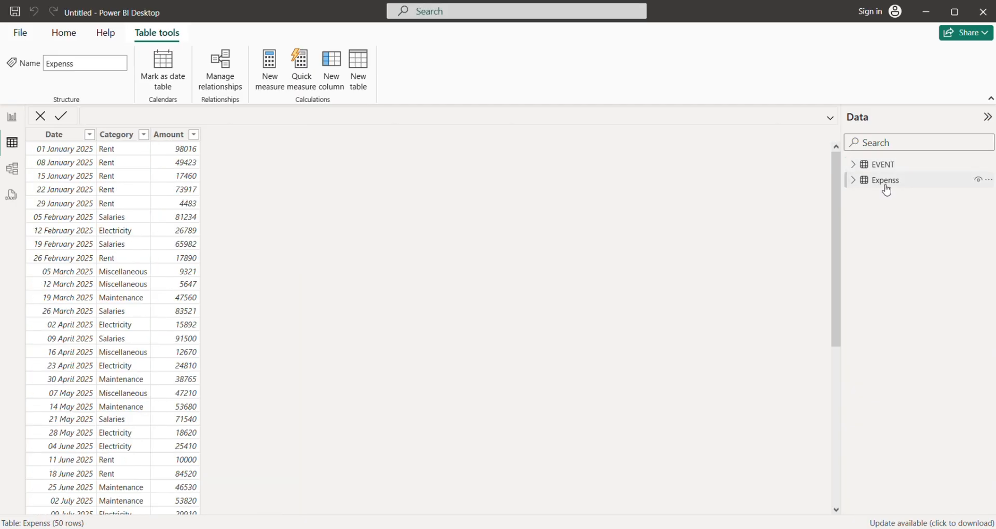
click(882, 164)
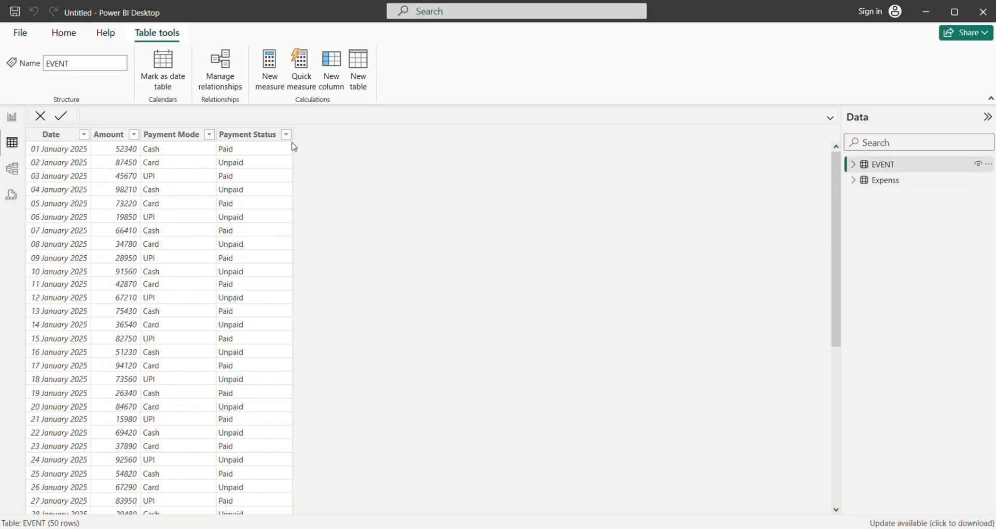
scroll(78, 376, down, 7)
scroll(88, 311, up, 7)
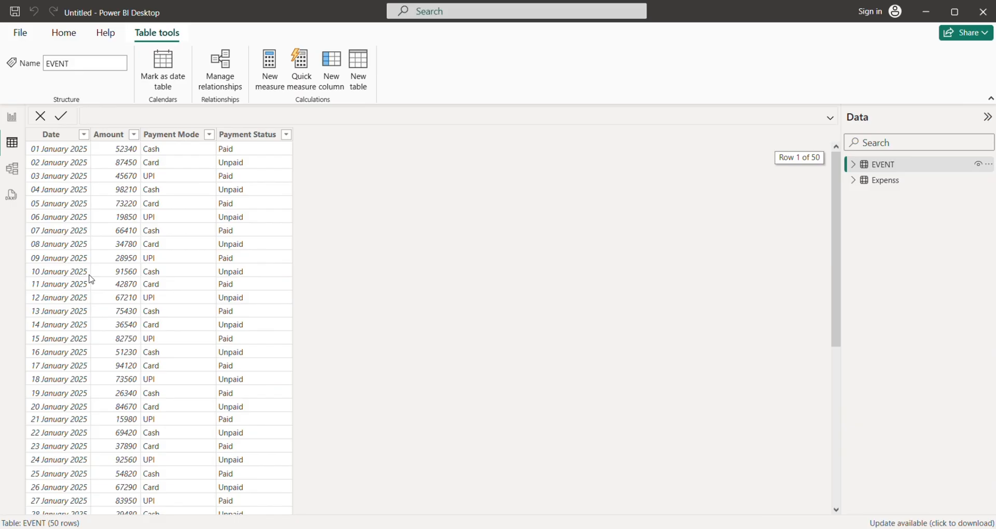
Review the distinct values of the EVENT table's Date and Amount columns without applying a filter.
click(81, 139)
click(84, 135)
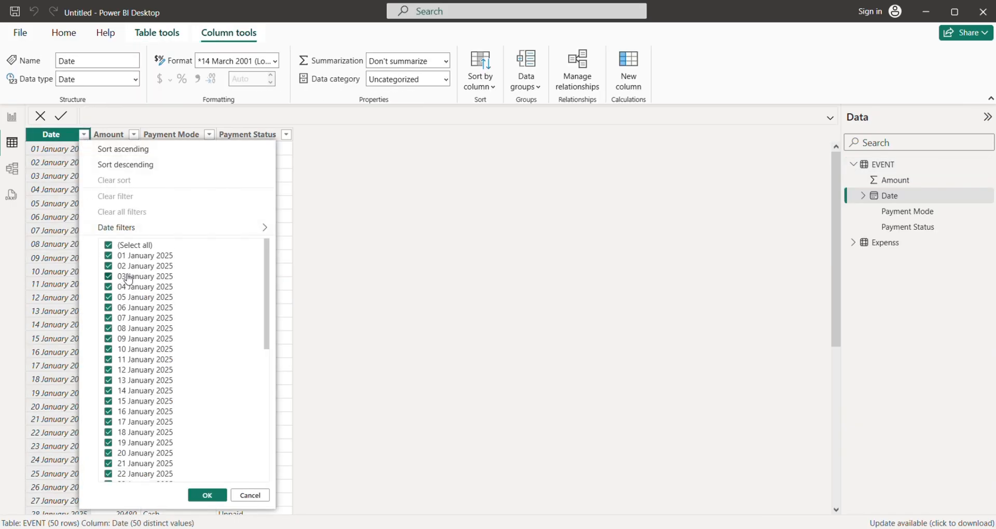
scroll(191, 335, down, 9)
click(370, 310)
click(111, 136)
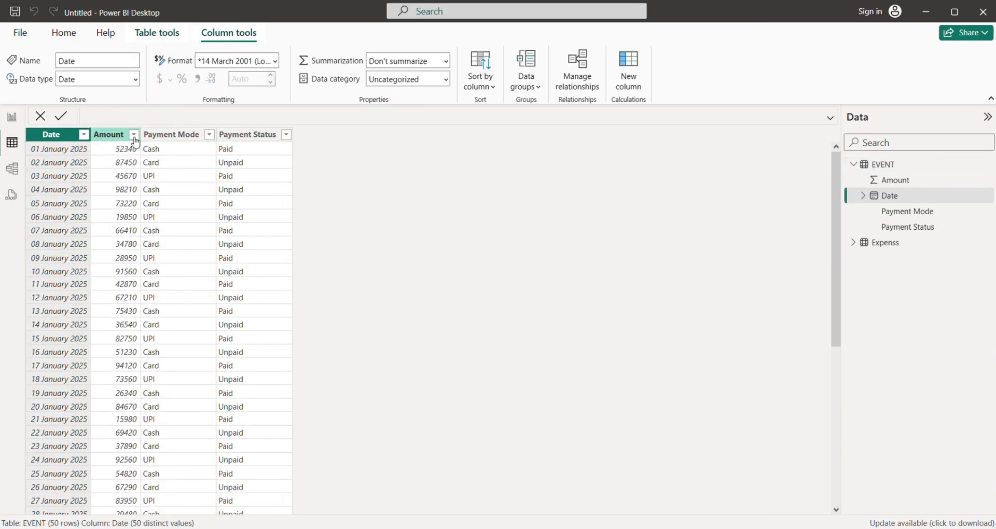
click(134, 134)
scroll(216, 318, down, 8)
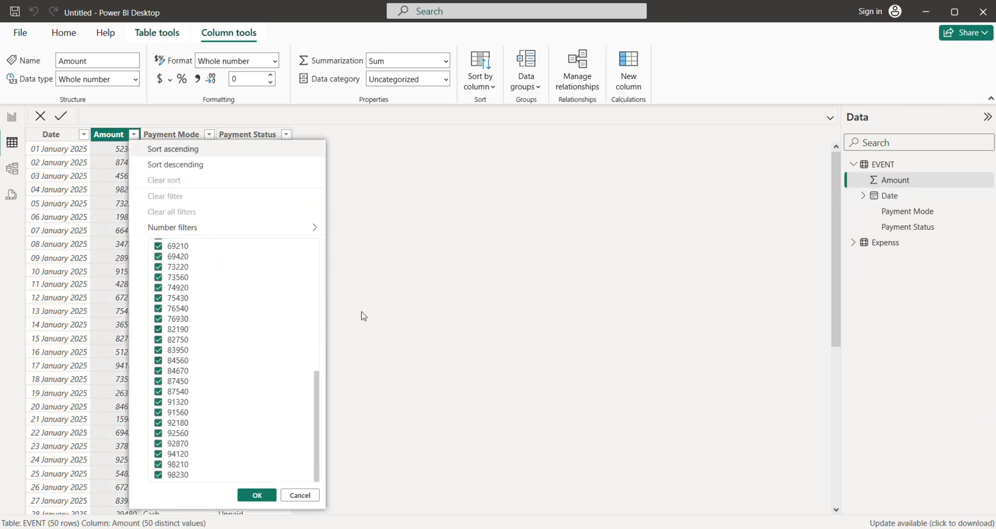
click(120, 146)
Review the distinct values of the EVENT table's Payment Mode and Payment Status columns without applying a filter.
click(203, 136)
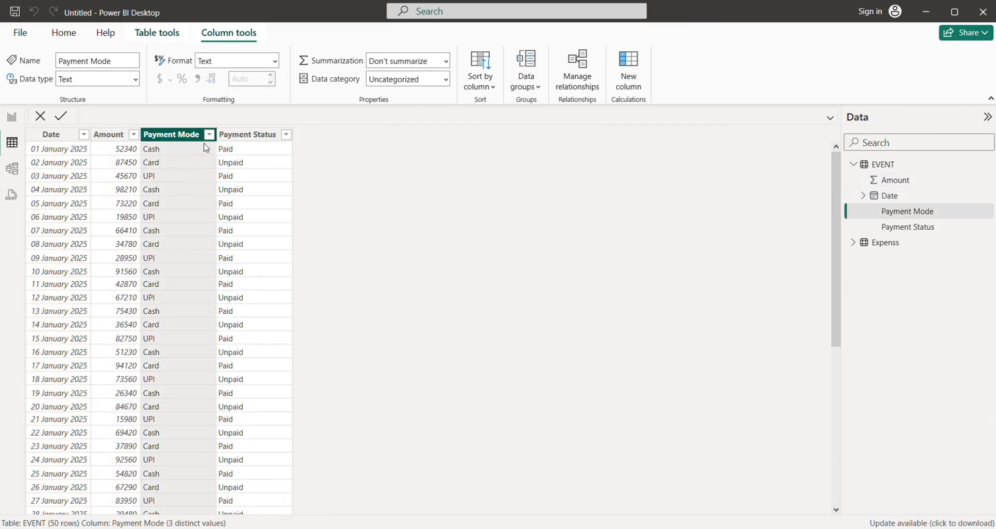
click(210, 135)
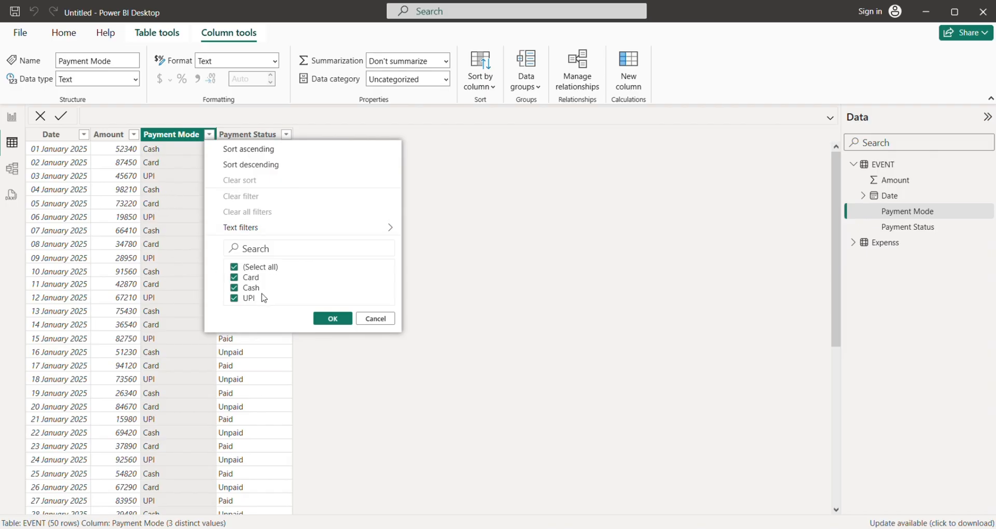
click(443, 229)
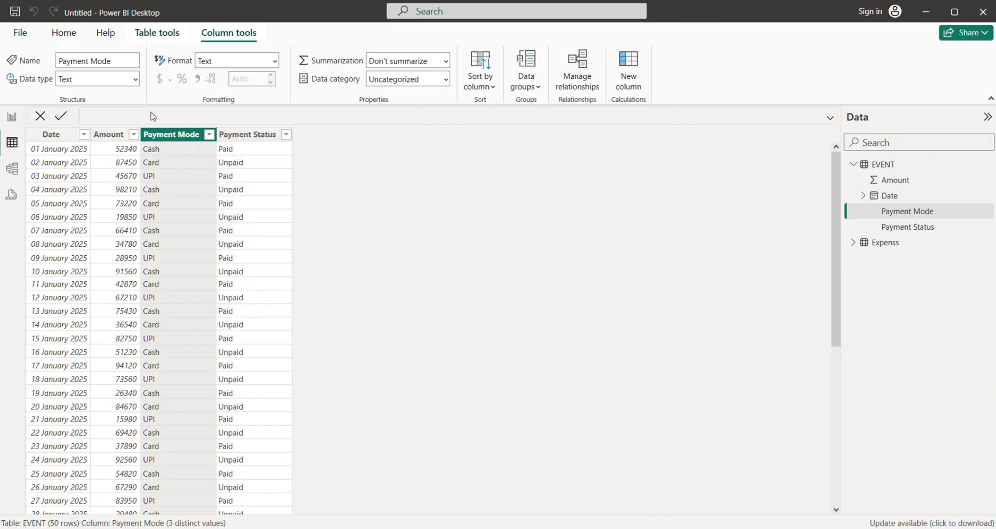
click(286, 136)
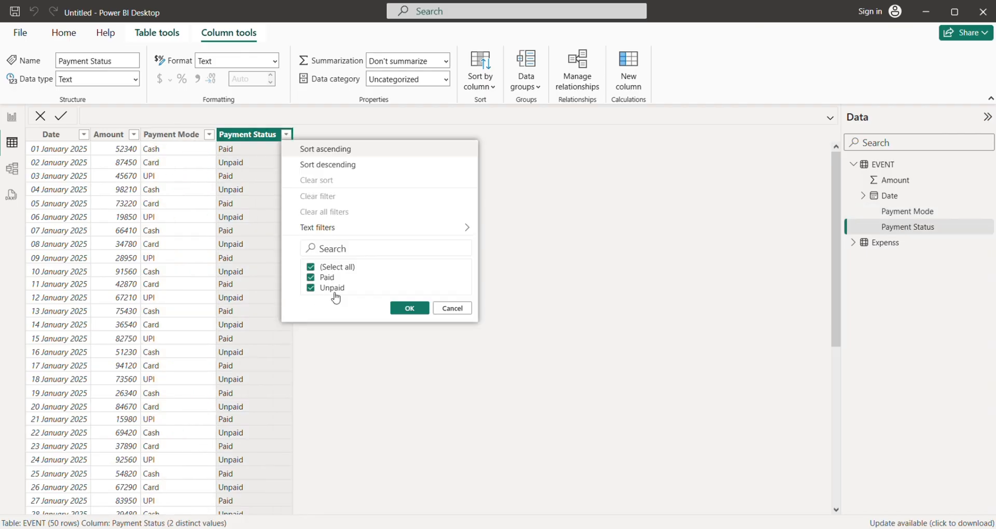
click(441, 308)
Return to the report page and open its canvas background settings.
click(11, 117)
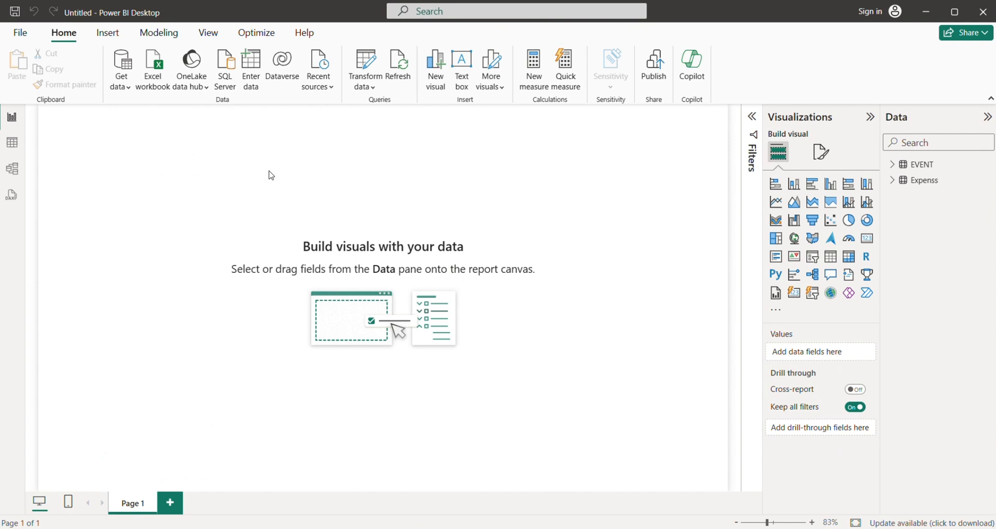
click(817, 156)
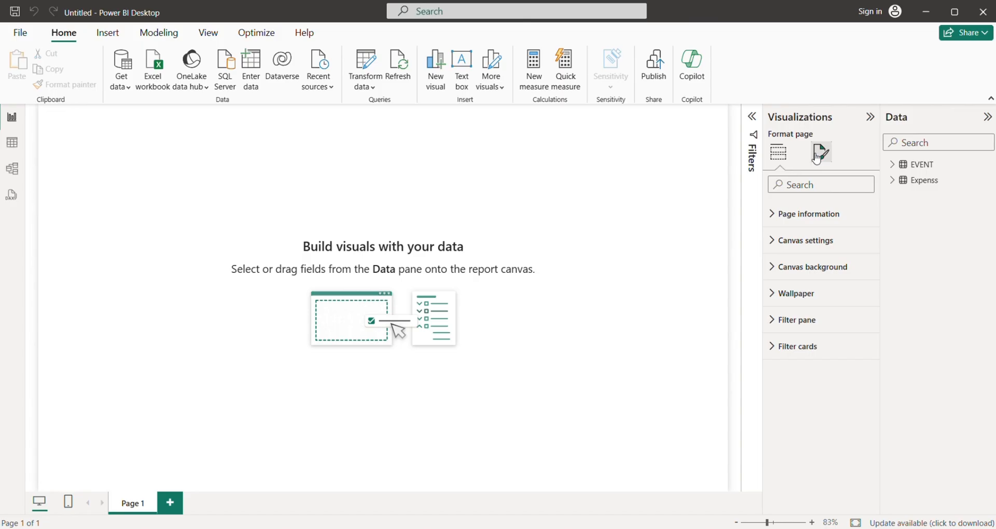
click(814, 267)
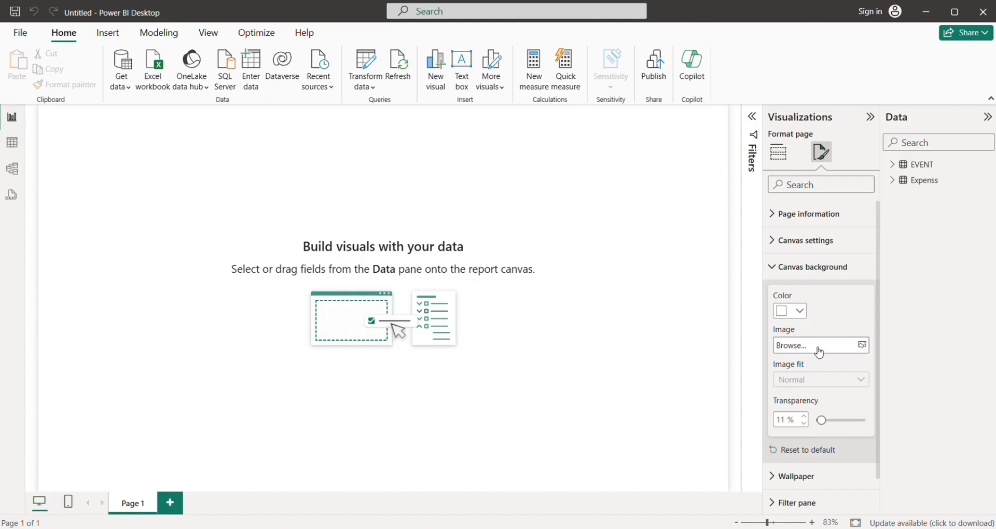
Try a light blue canvas background colour and set it back to white.
click(798, 311)
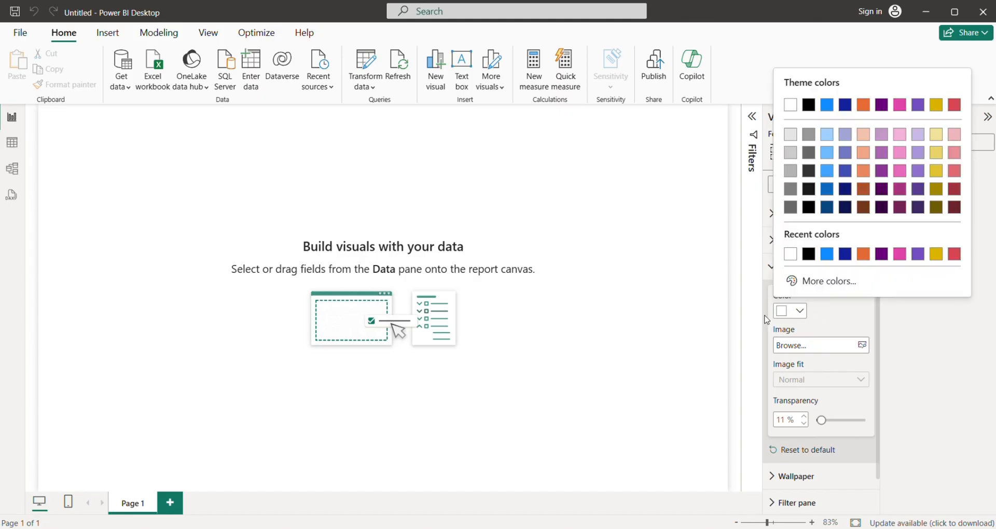
click(826, 170)
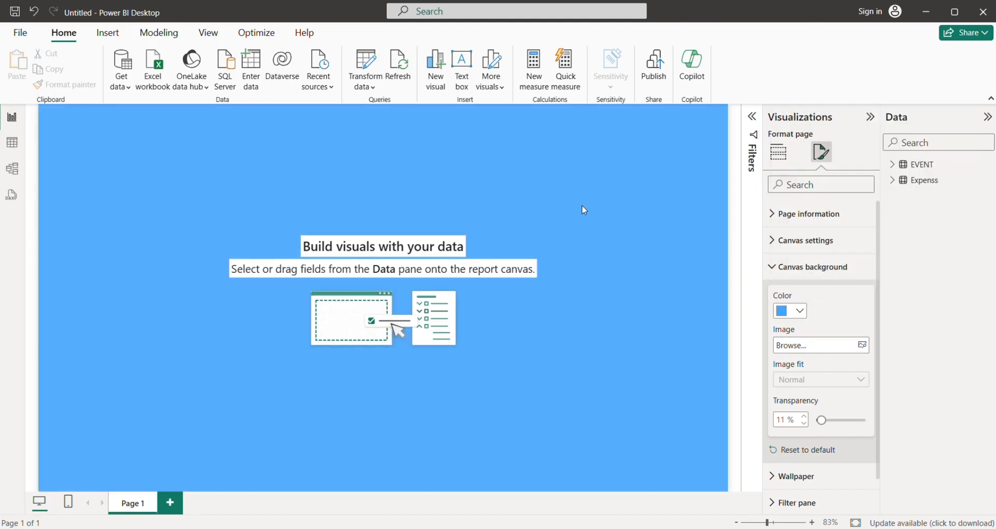
click(799, 311)
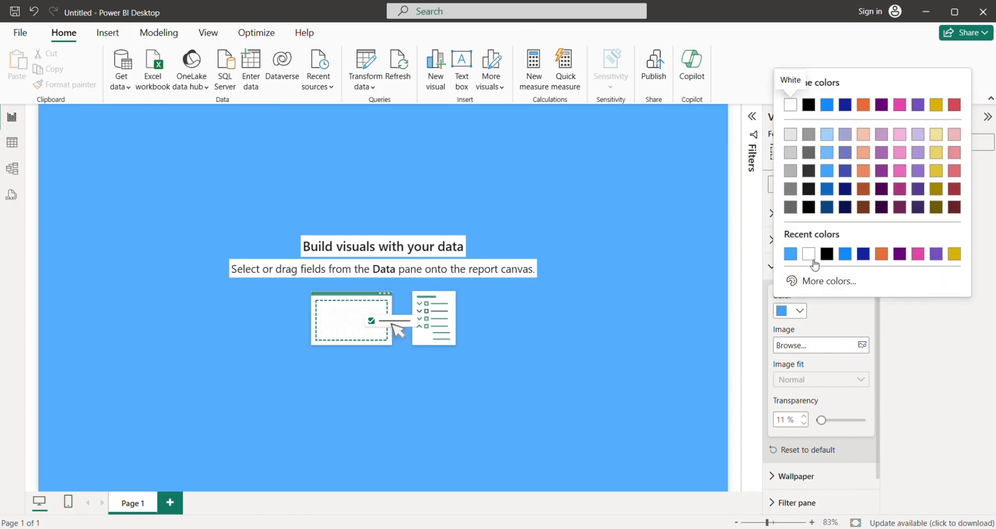
click(808, 257)
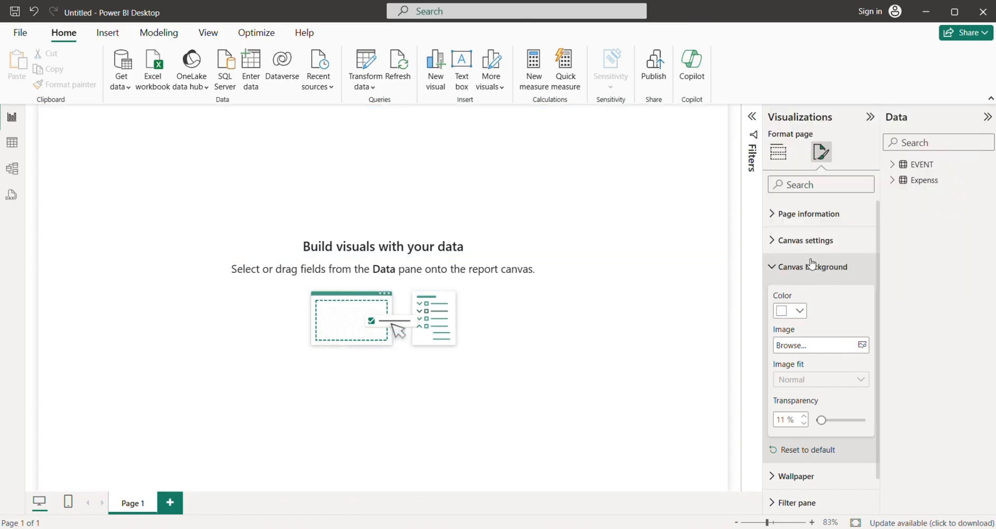
Use the img picture from Downloads as the canvas background with image fit set to Fit, and return to building visuals.
click(796, 351)
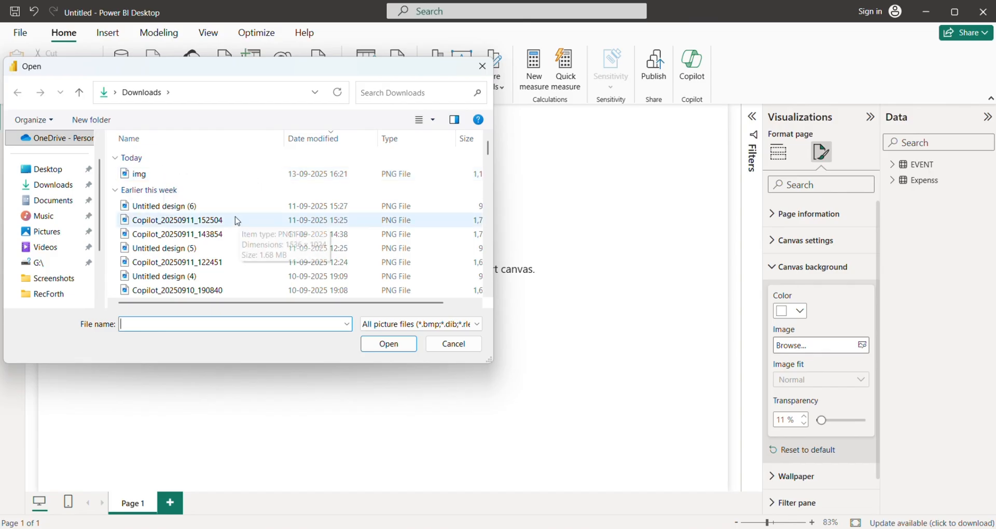
click(155, 174)
click(387, 343)
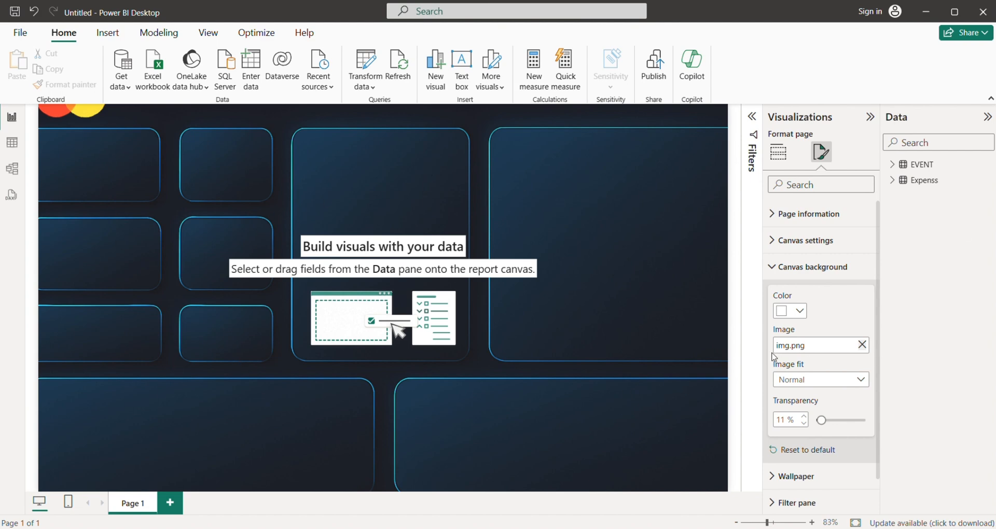
click(786, 384)
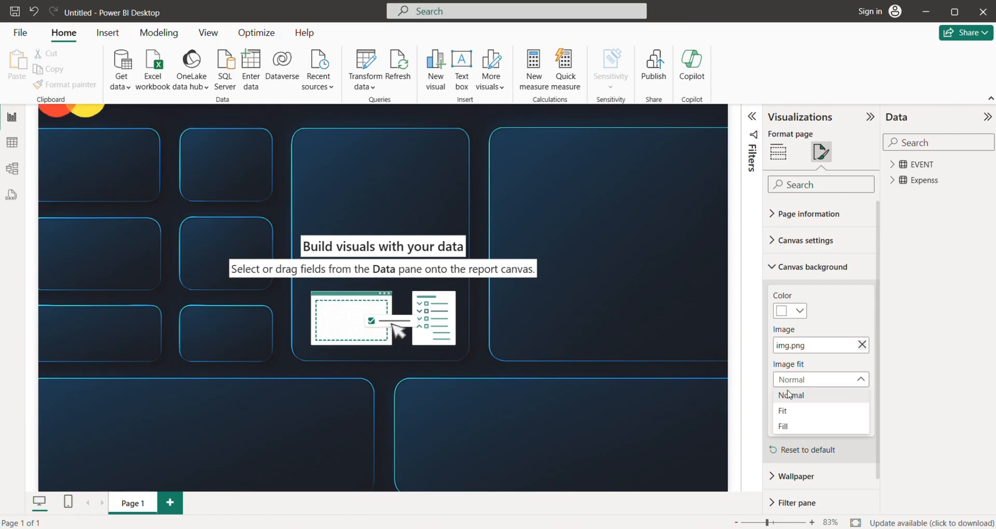
click(788, 410)
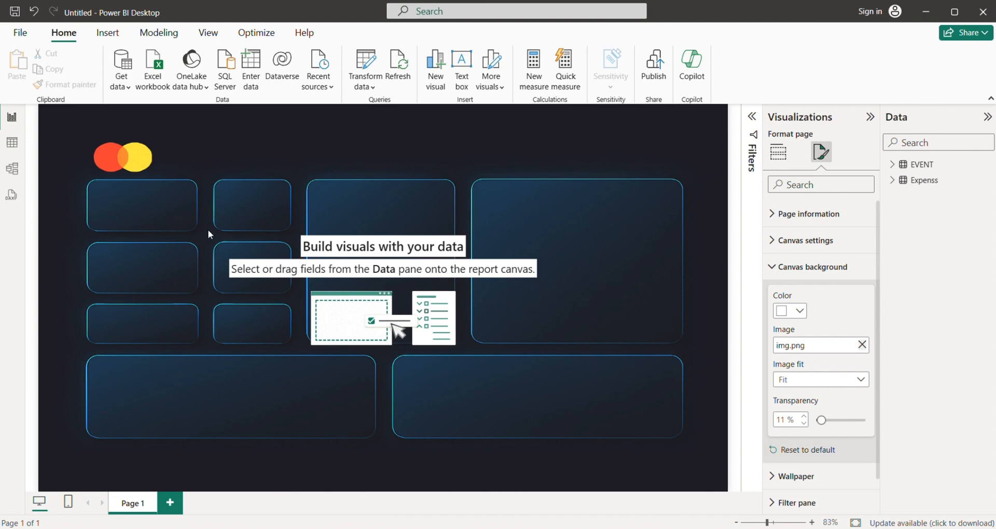
click(778, 151)
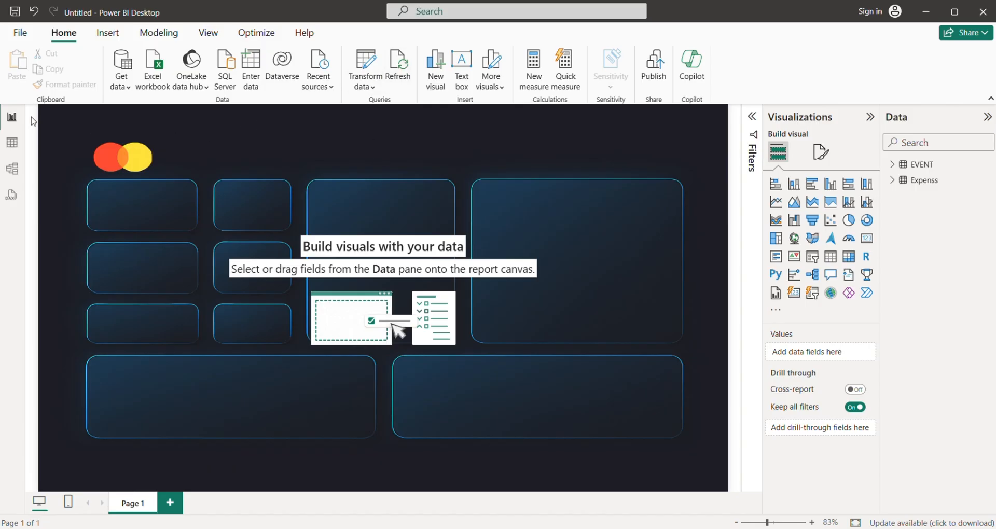
Create a new entered-data table from the user records copied in the Excel worksheet, using the first row as column headers.
click(20, 142)
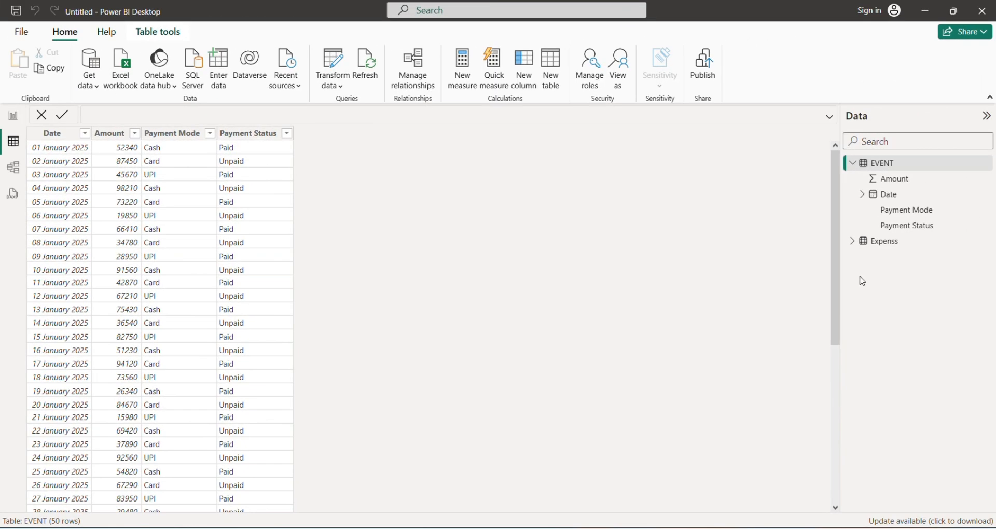
click(13, 117)
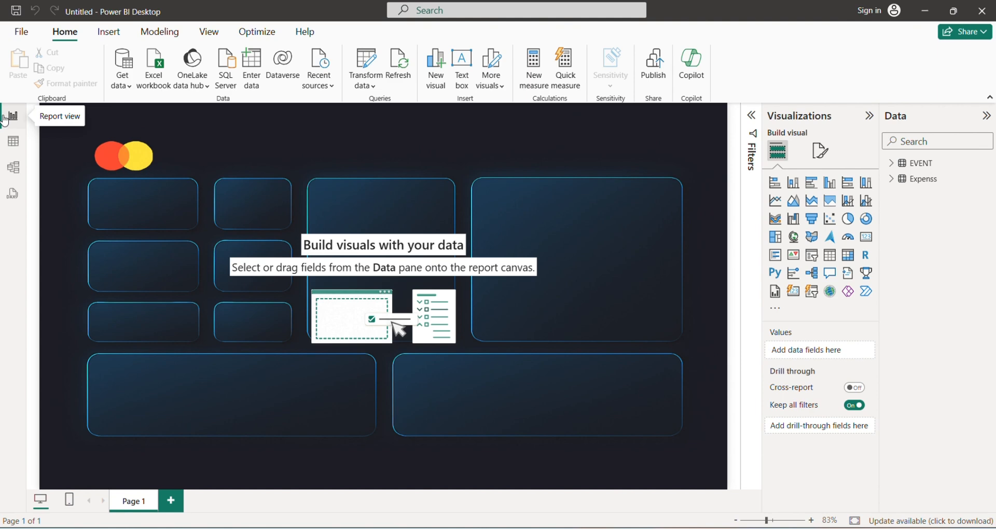
click(254, 73)
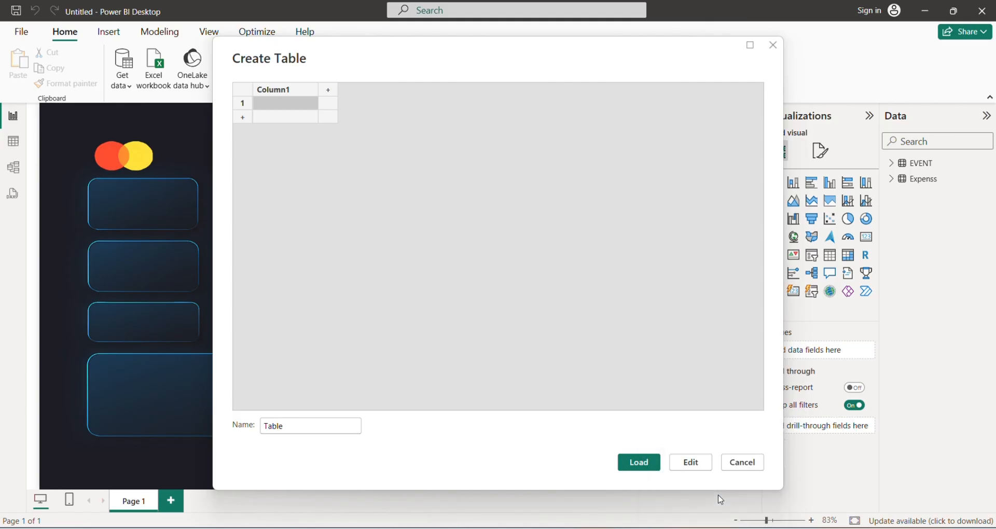
key(alt+Tab)
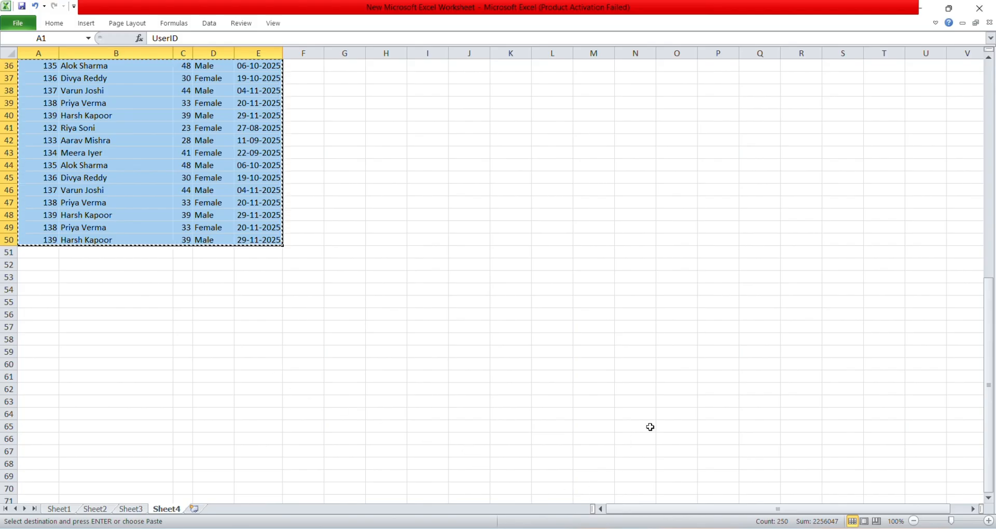
key(alt+Tab)
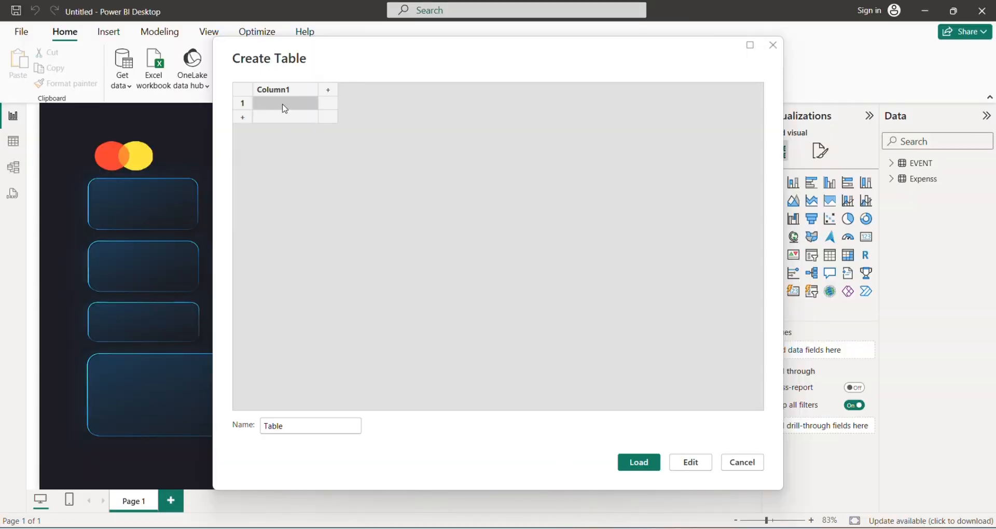
key(ctrl+v)
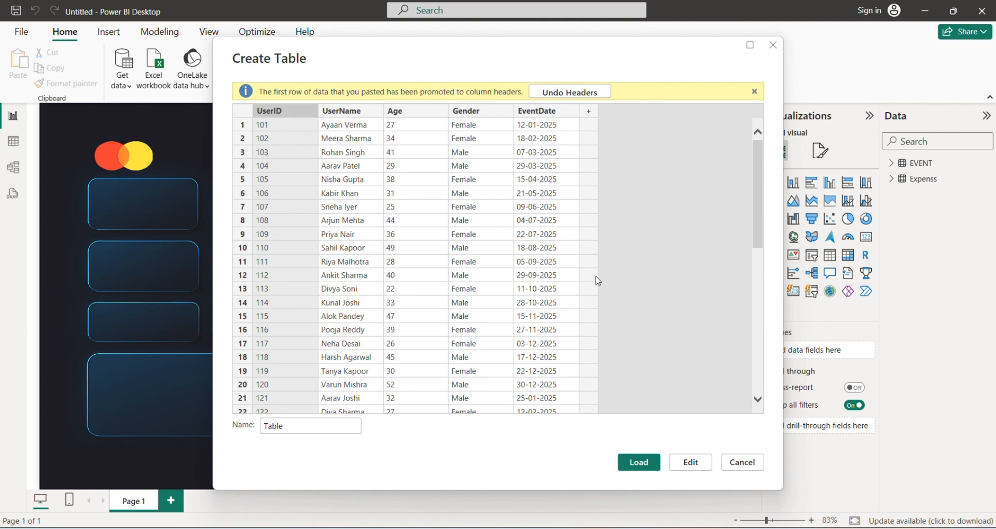
Name the new table user and load it into the model.
click(289, 426)
key(BackSpace)
key(BackSpace)
key(BackSpace)
key(BackSpace)
key(BackSpace)
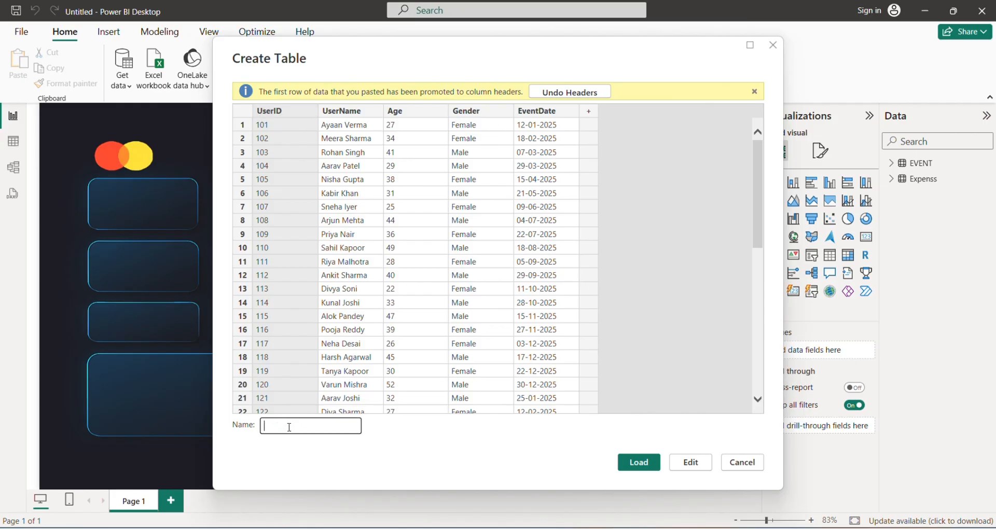
text(user)
click(639, 465)
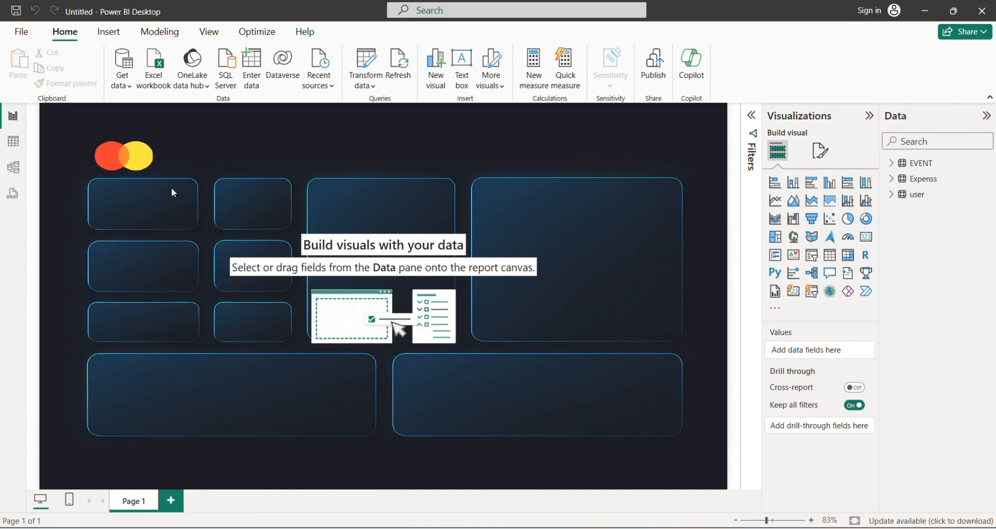
Review the rows of the loaded user table in table view and return to the report page.
click(13, 148)
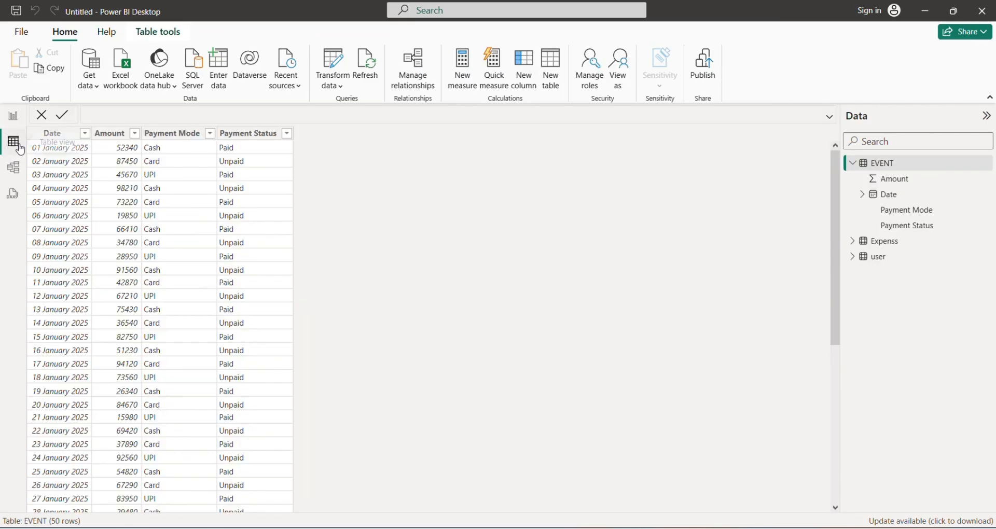
click(862, 264)
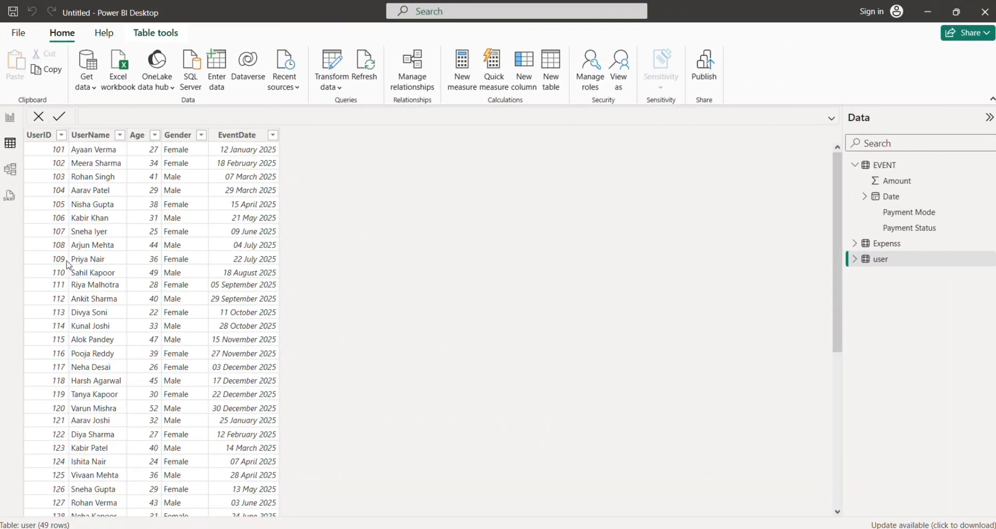
click(10, 117)
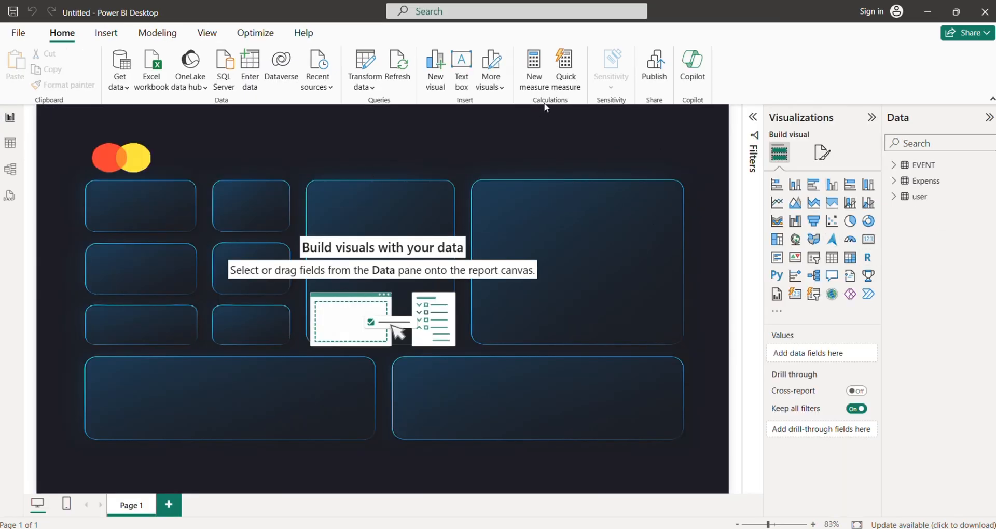
Create a new measure in the user table and name it UNIQUEUSER.
right_click(910, 199)
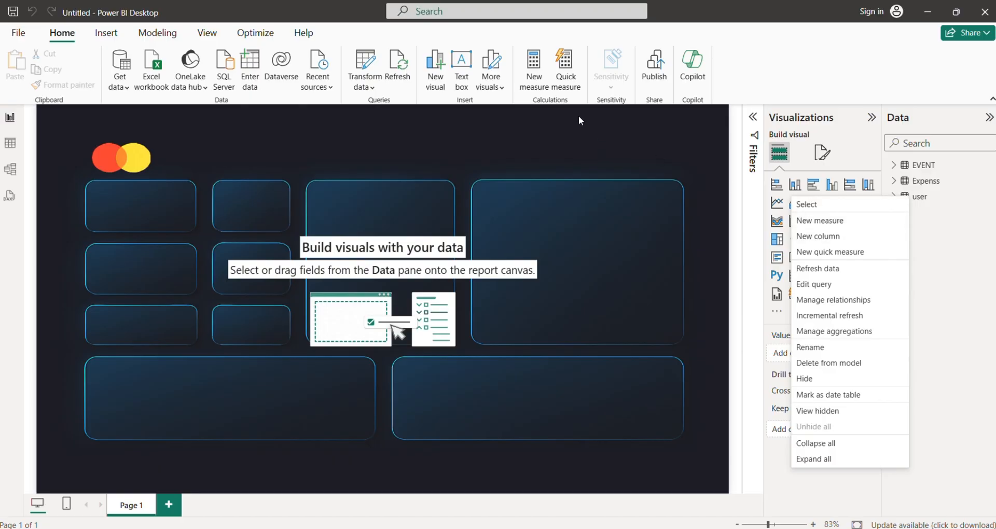
right_click(928, 199)
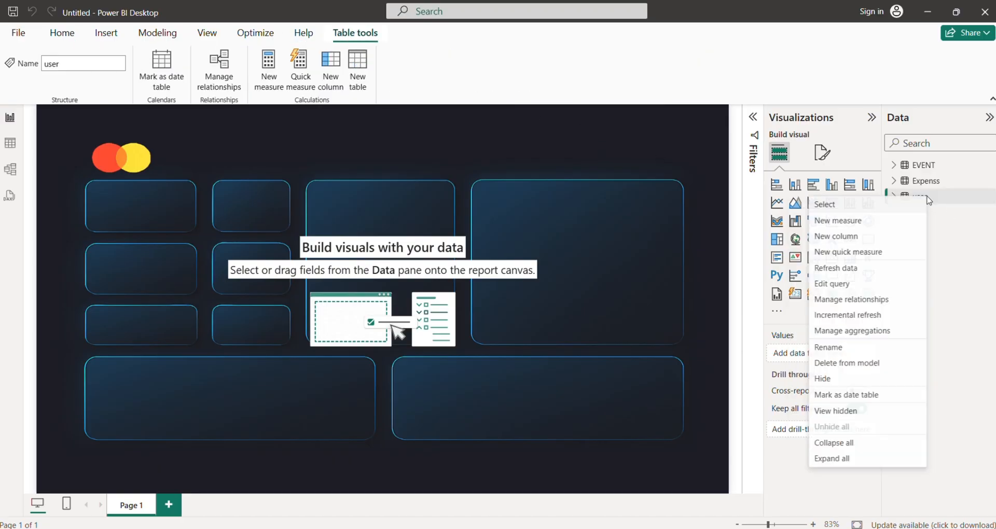
click(819, 223)
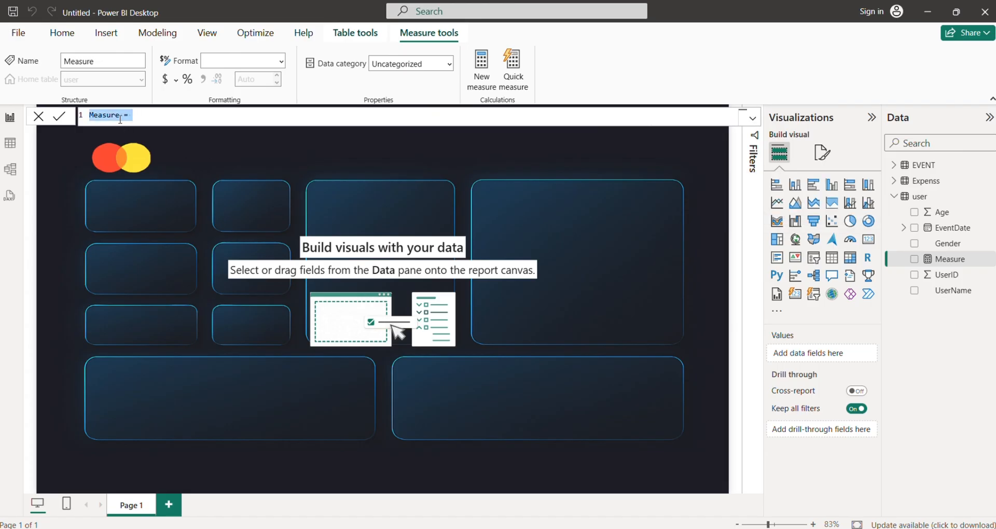
double_click(120, 119)
click(121, 118)
key(BackSpace)
key(BackSpace)
key(BackSpace)
key(BackSpace)
key(BackSpace)
key(BackSpace)
key(BackSpace)
text(Uni)
key(BackSpace)
key(BackSpace)
text(ser)
key(BackSpace)
key(BackSpace)
key(BackSpace)
key(BackSpace)
text(UNIQUE )
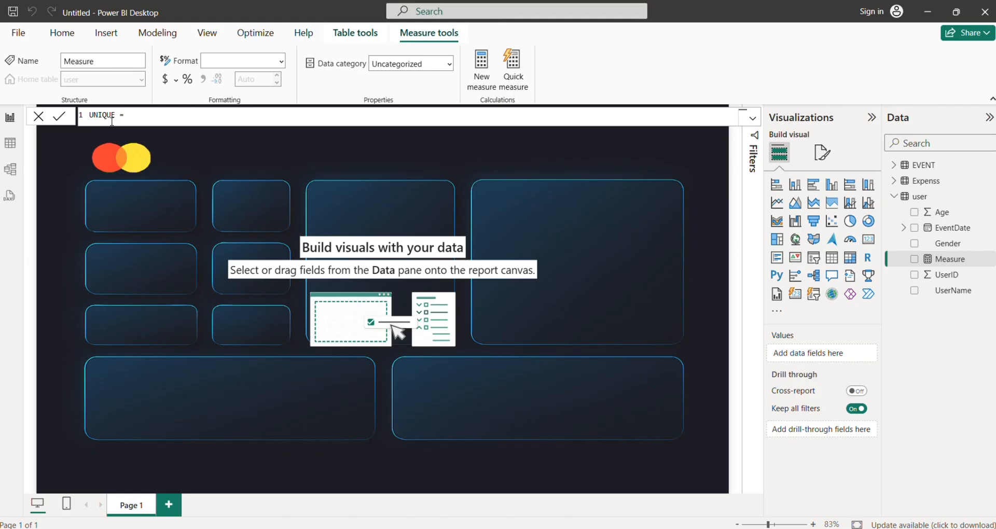
text(USER )
text(DI)
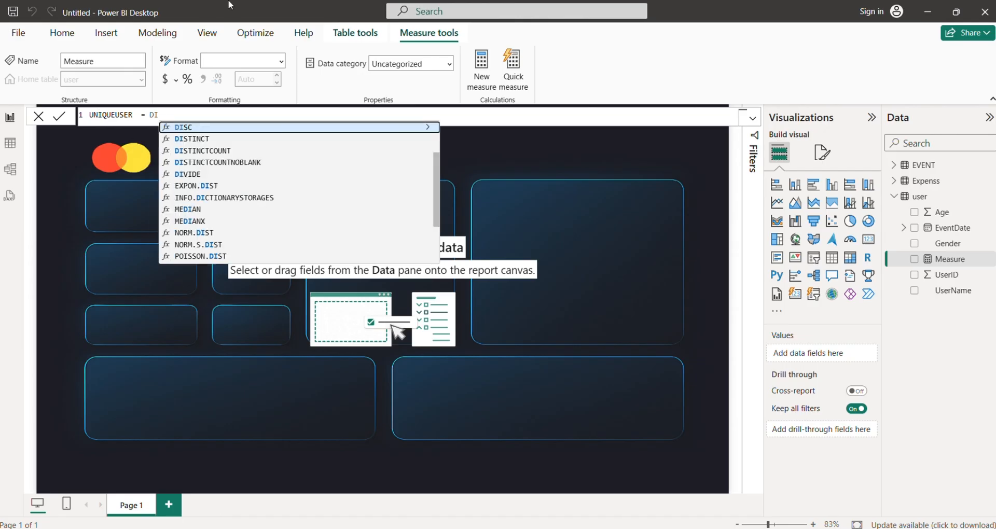
Define the UNIQUEUSER measure as DISTINCTCOUNT(user[UserID]) and commit the formula.
key(Down)
key(Down)
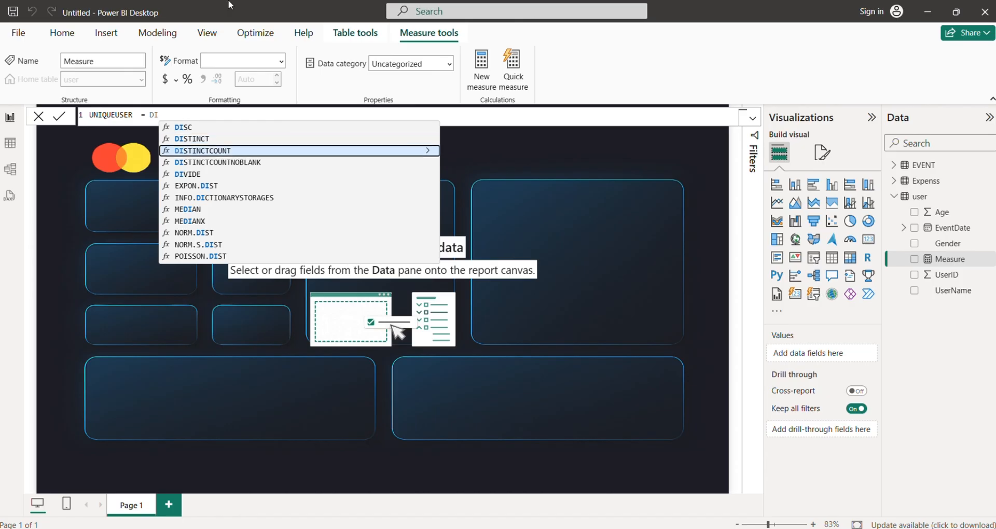
key(Tab)
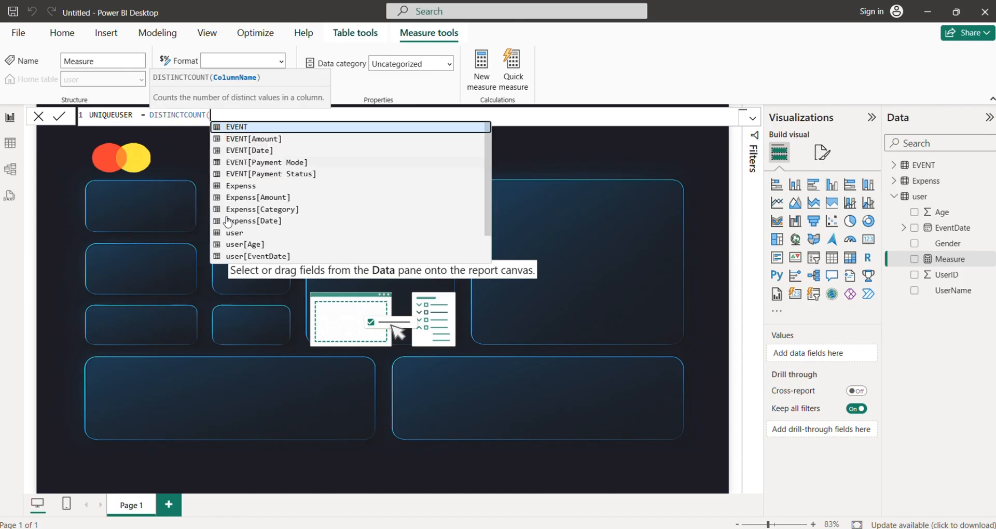
scroll(296, 241, down, 1)
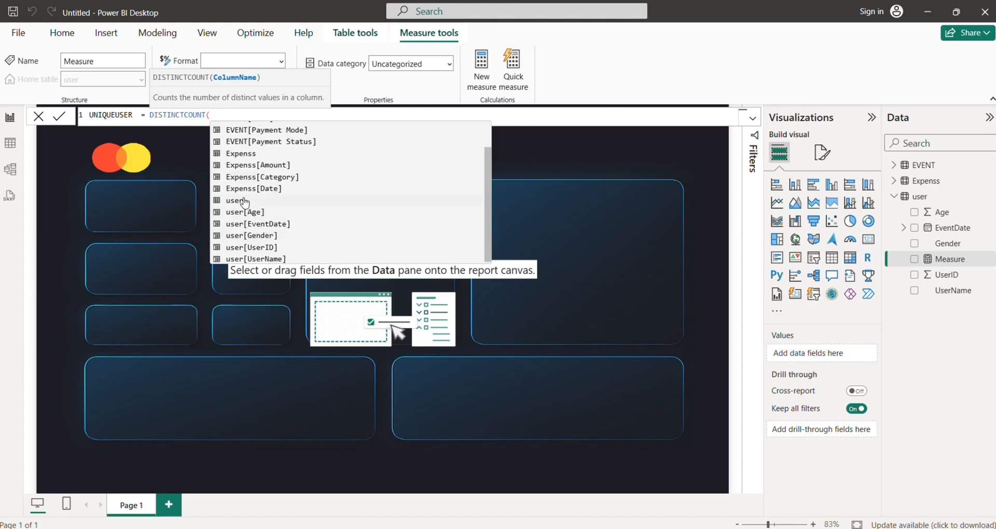
text(user)
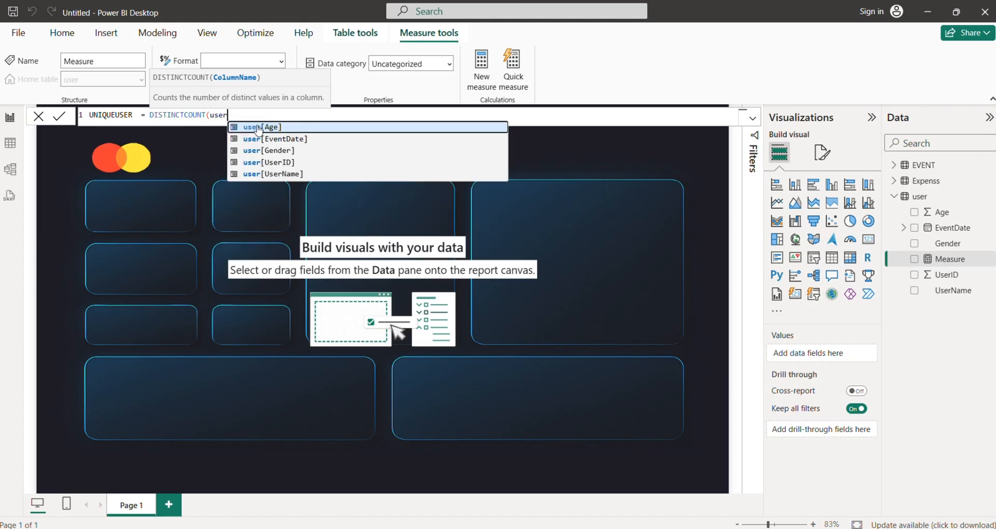
click(268, 159)
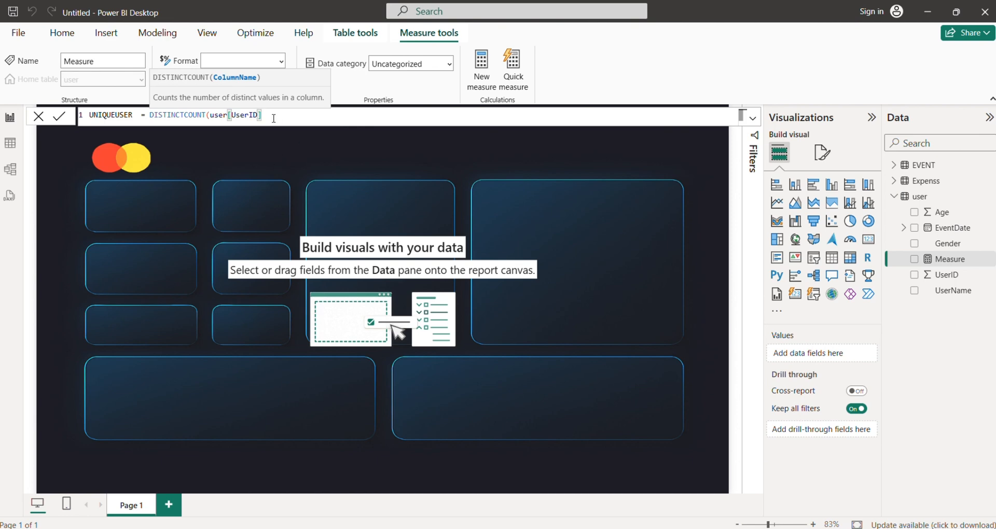
text())
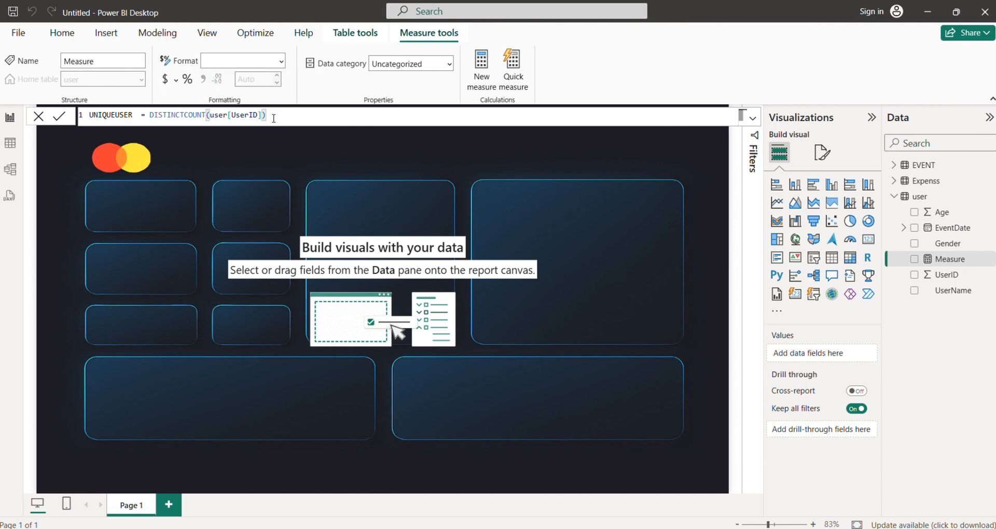
key(Return)
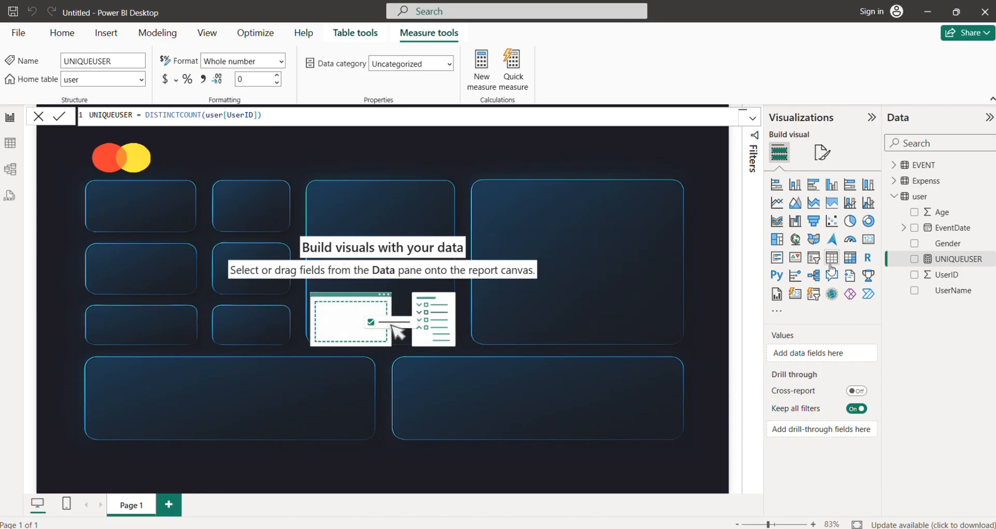
Insert a Card (new) visual, shrink it over the first row of small background tiles, and add the UNIQUEUSER measure.
click(795, 295)
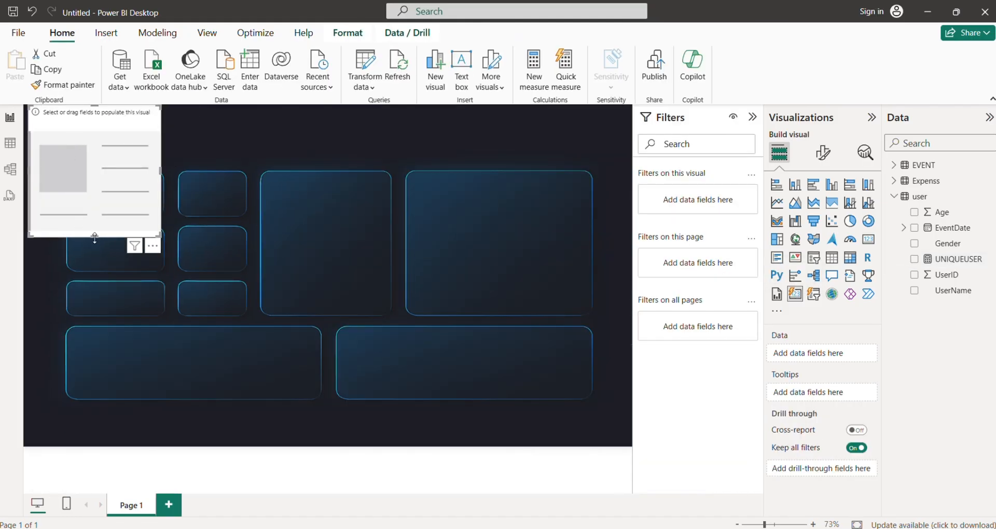
drag(95, 238, 171, 201)
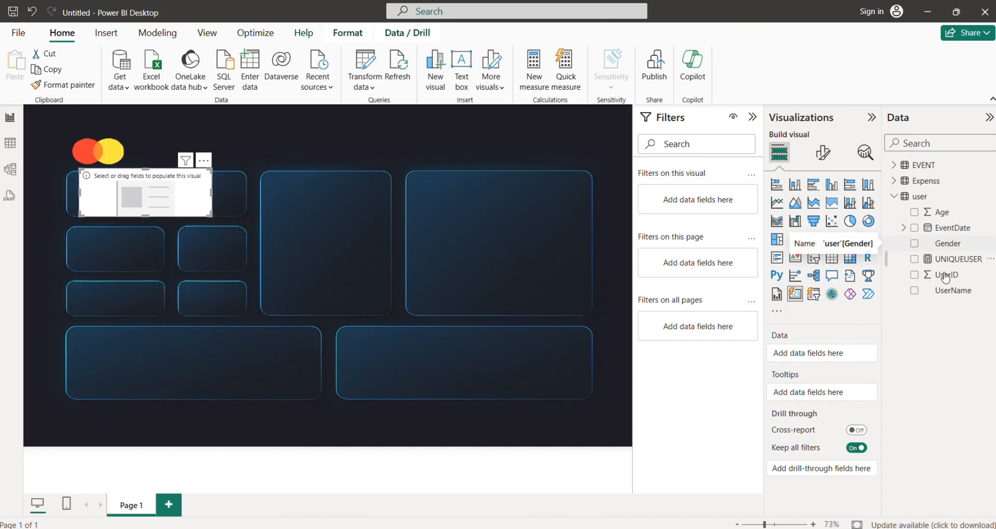
drag(349, 276, 189, 200)
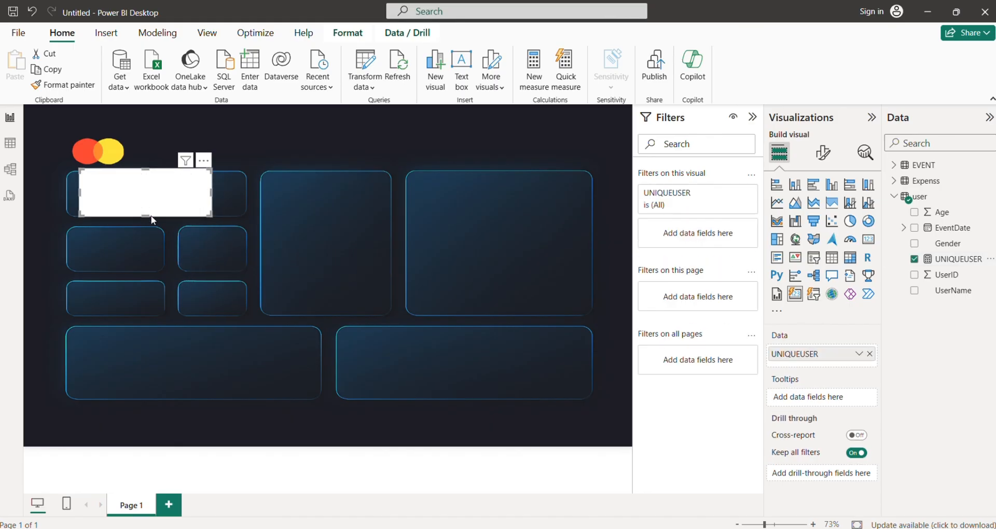
Convert the UNIQUEUSER visual to the classic Card type, then resize and move it over the second and third rows of small tiles.
drag(149, 223, 148, 289)
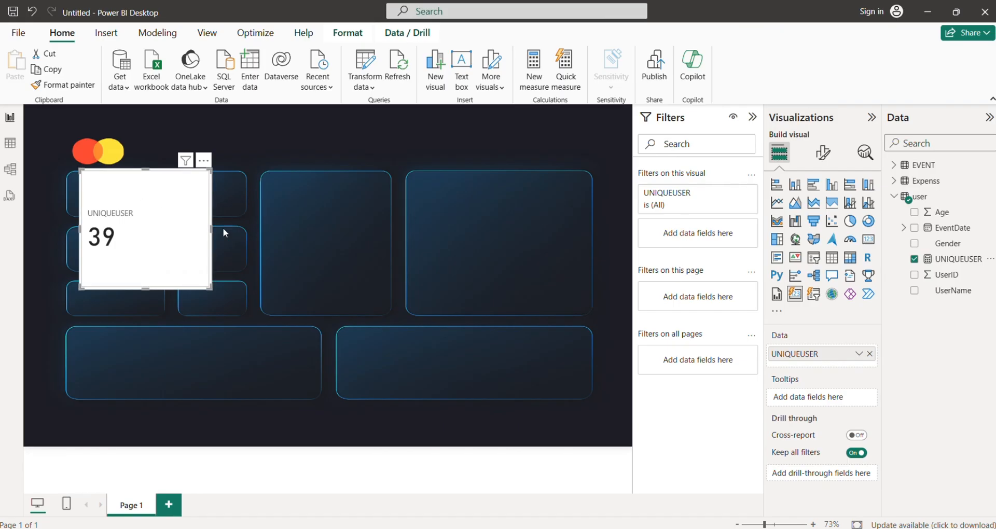
click(868, 239)
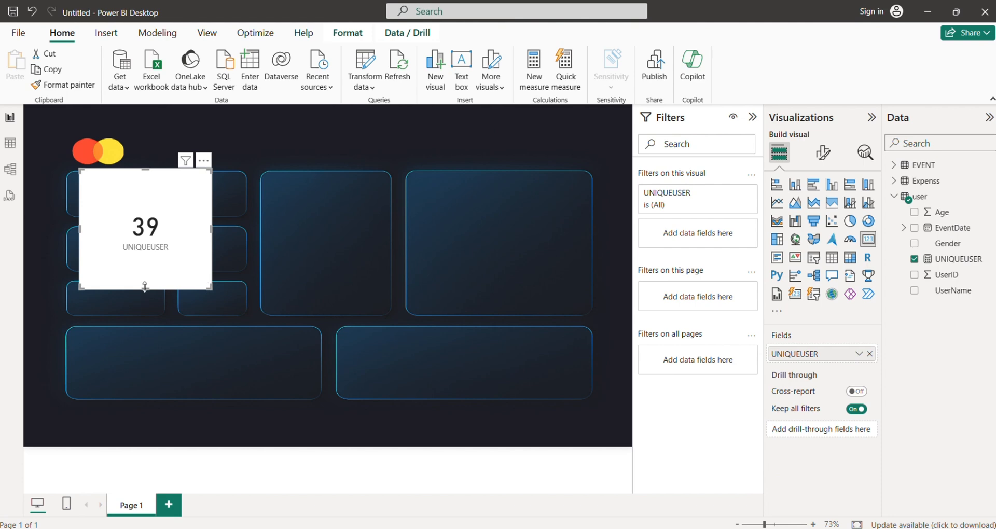
drag(145, 289, 191, 269)
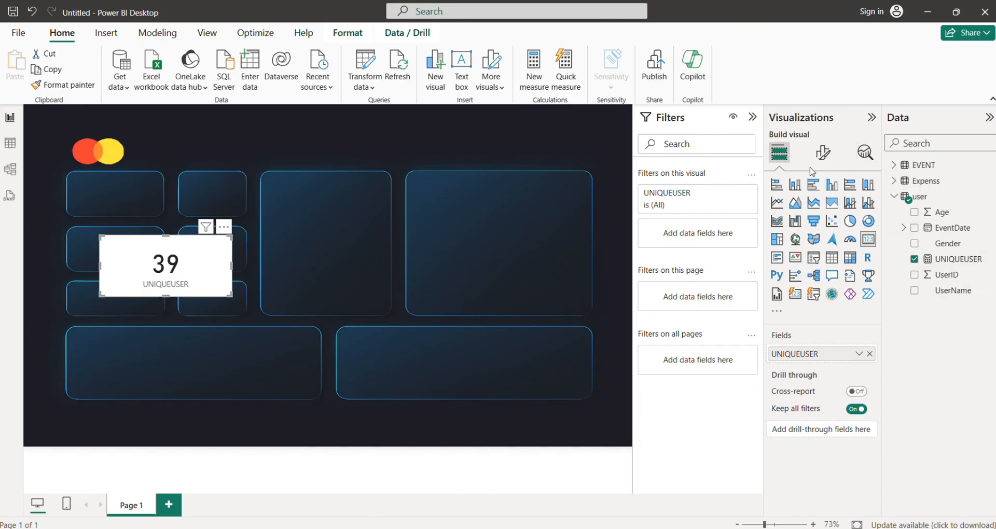
Turn off the background of the UNIQUEUSER card.
click(824, 153)
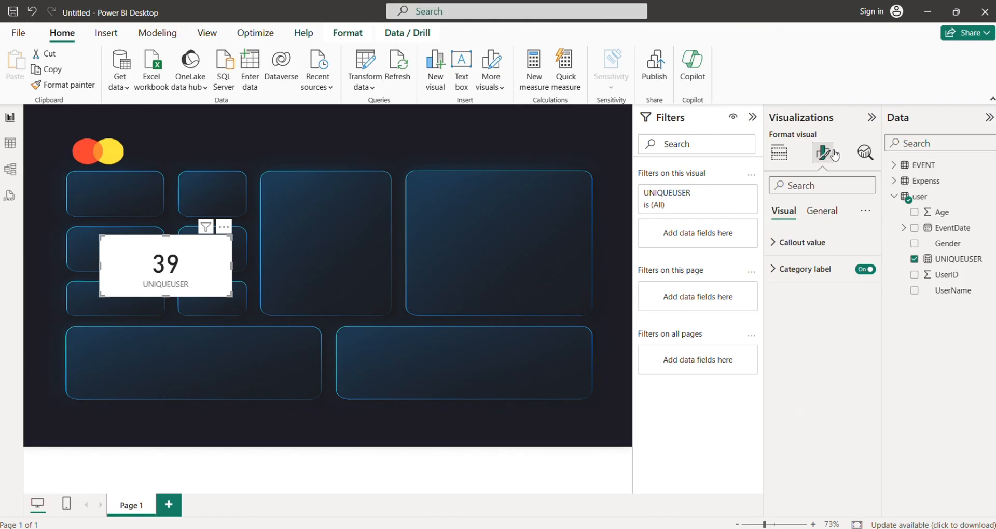
click(822, 213)
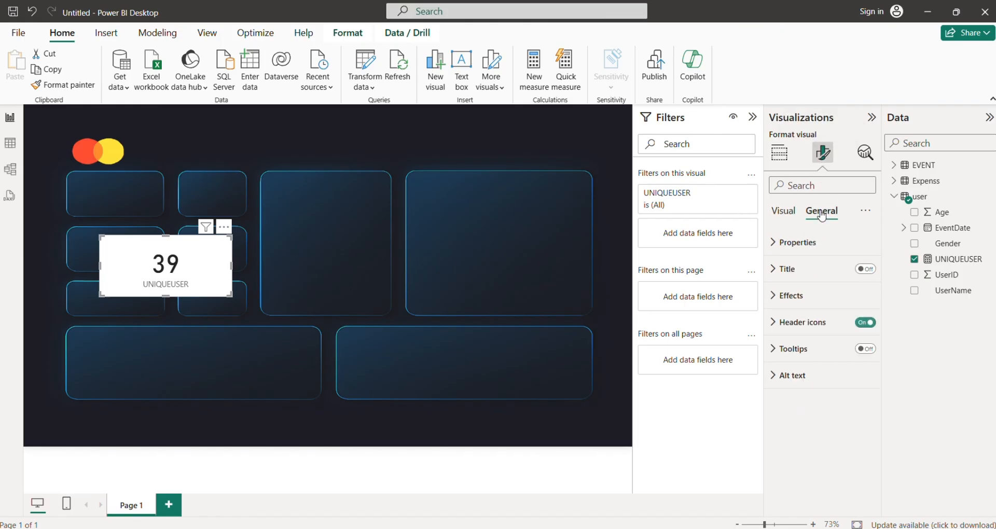
click(839, 294)
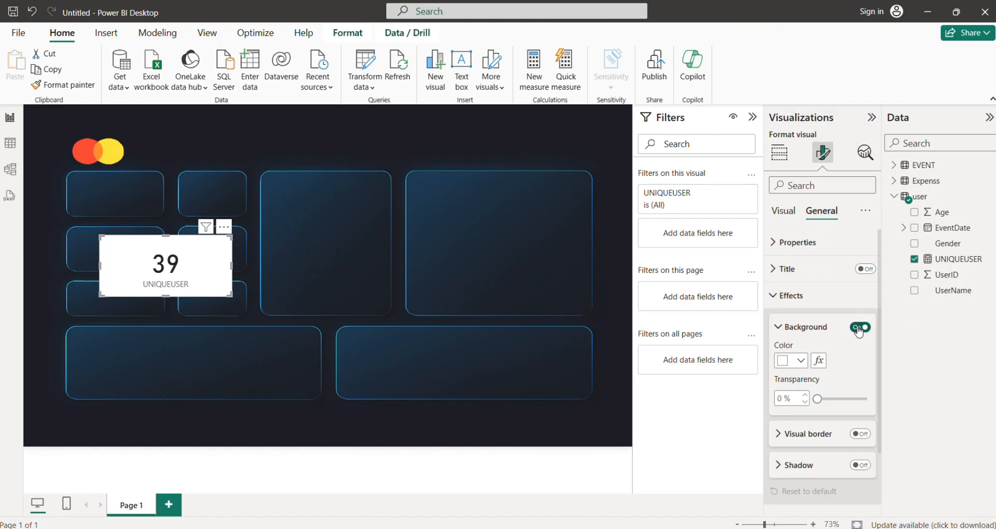
click(859, 327)
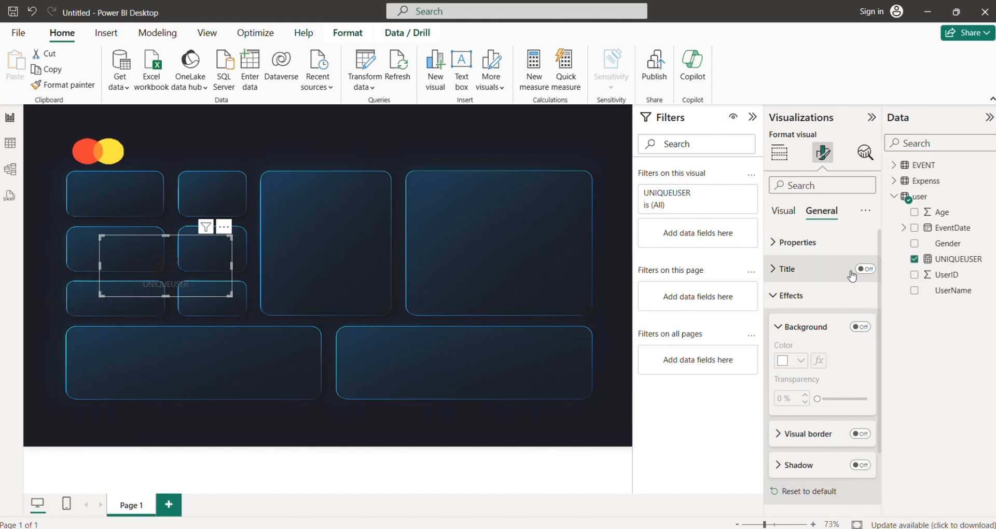
Set the callout value and category label colors of the UNIQUEUSER card to white.
click(783, 212)
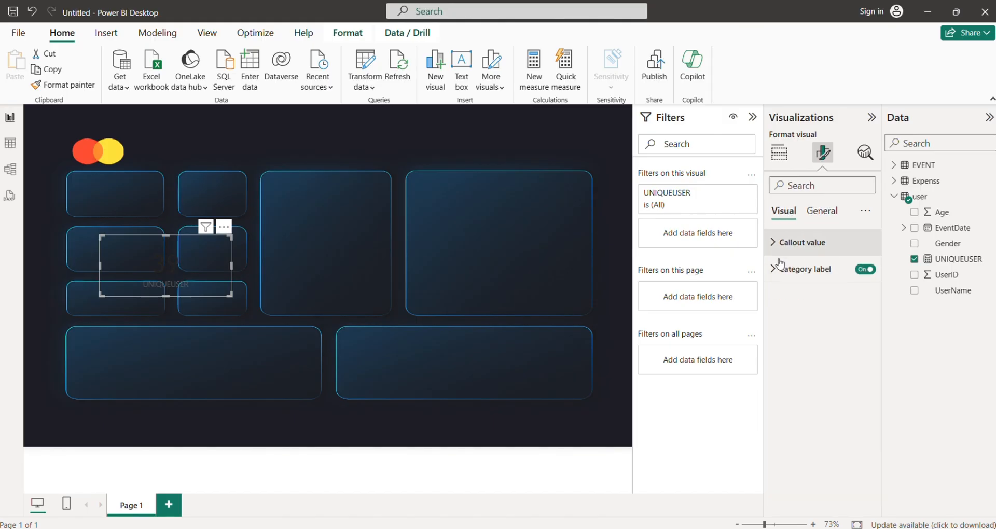
click(788, 242)
click(801, 341)
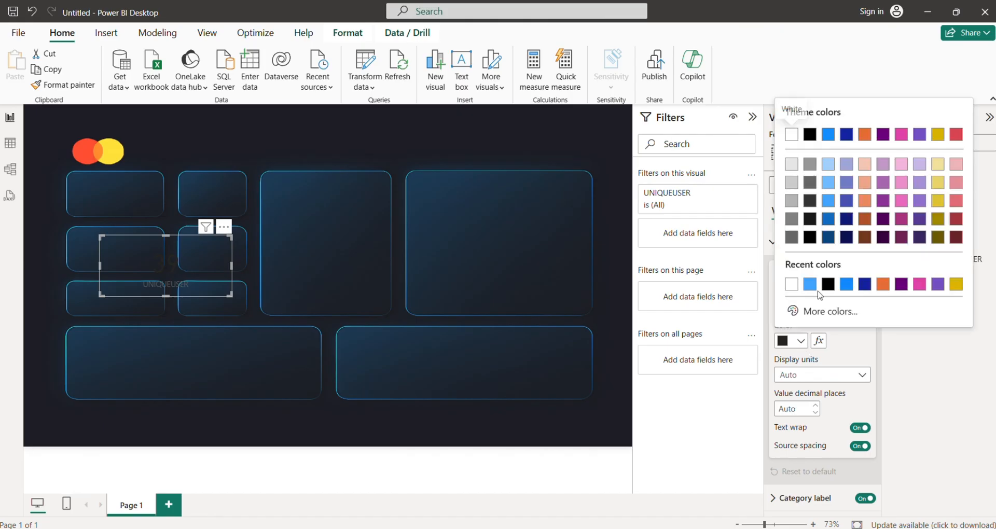
click(791, 284)
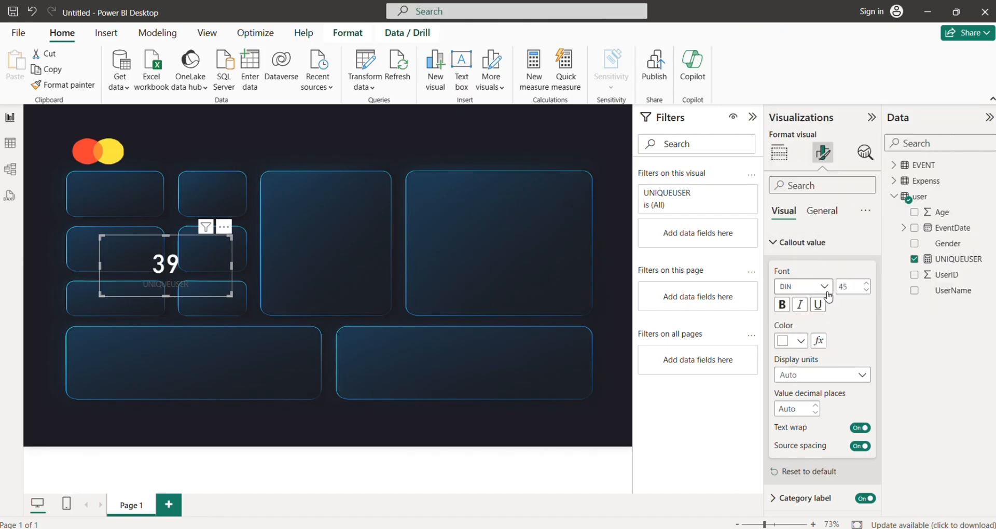
click(799, 499)
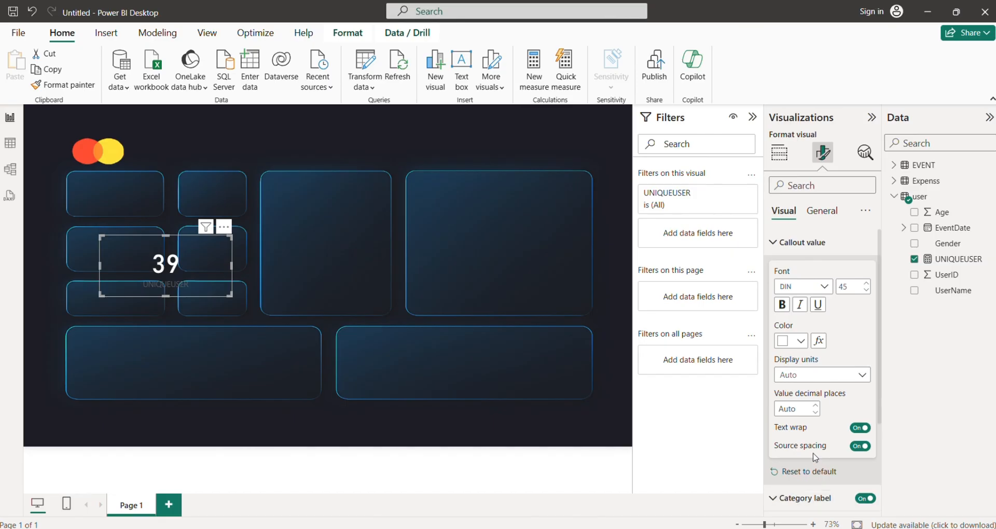
scroll(815, 457, down, 3)
click(798, 472)
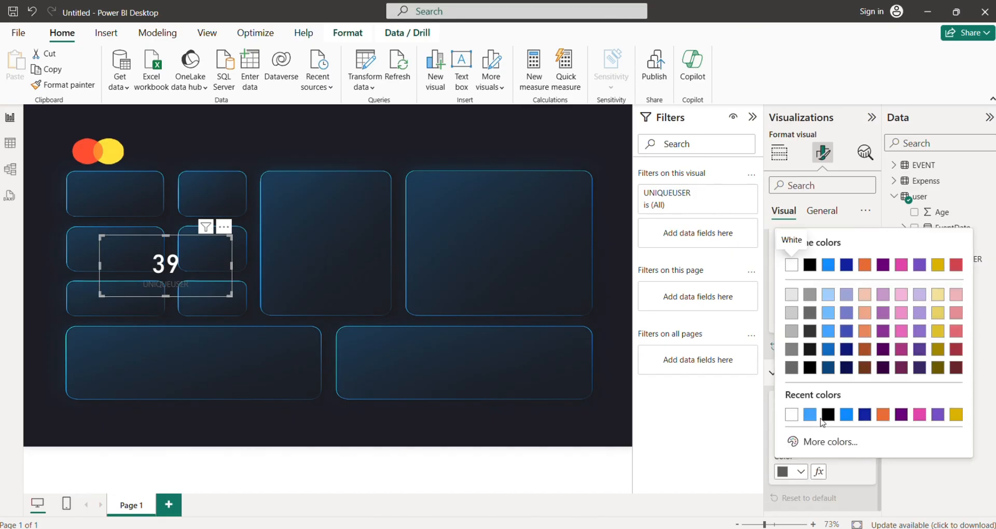
click(792, 415)
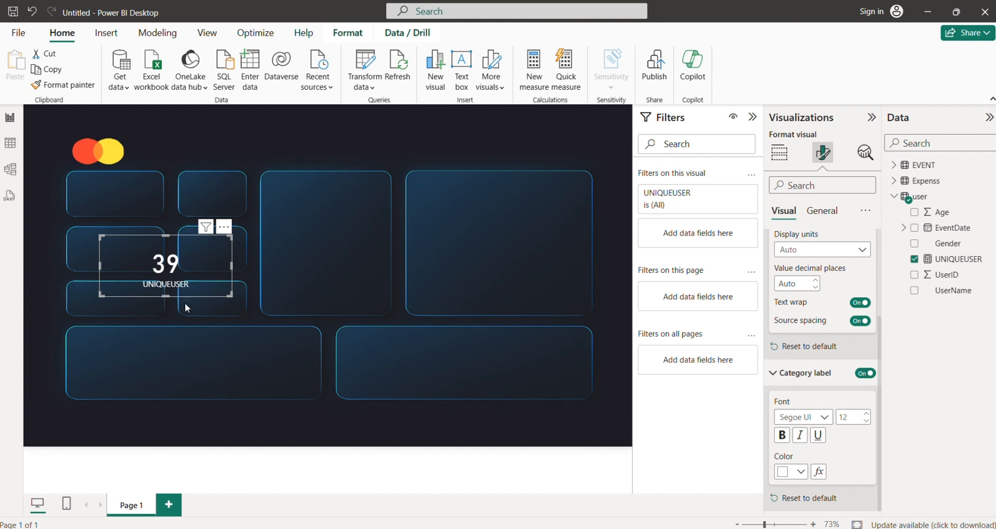
Shrink and move the UNIQUEUSER card over the narrower background tile in the second row.
drag(186, 307, 260, 278)
drag(232, 245, 229, 237)
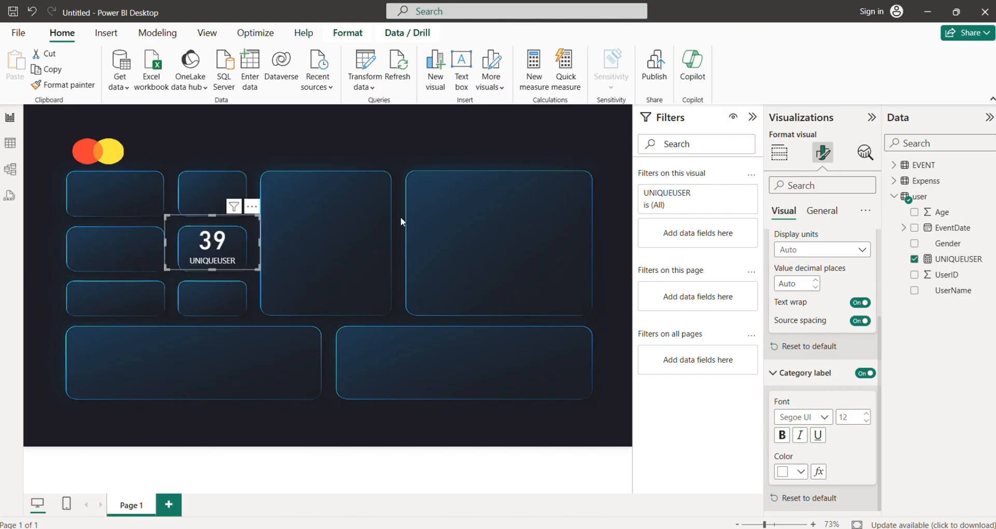
click(313, 451)
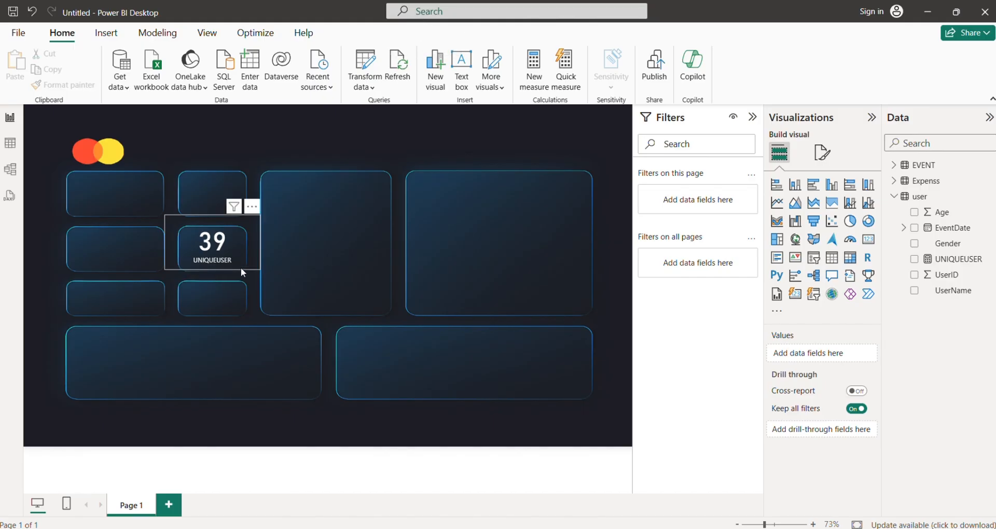
Turn off the category label of the UNIQUEUSER card.
click(230, 251)
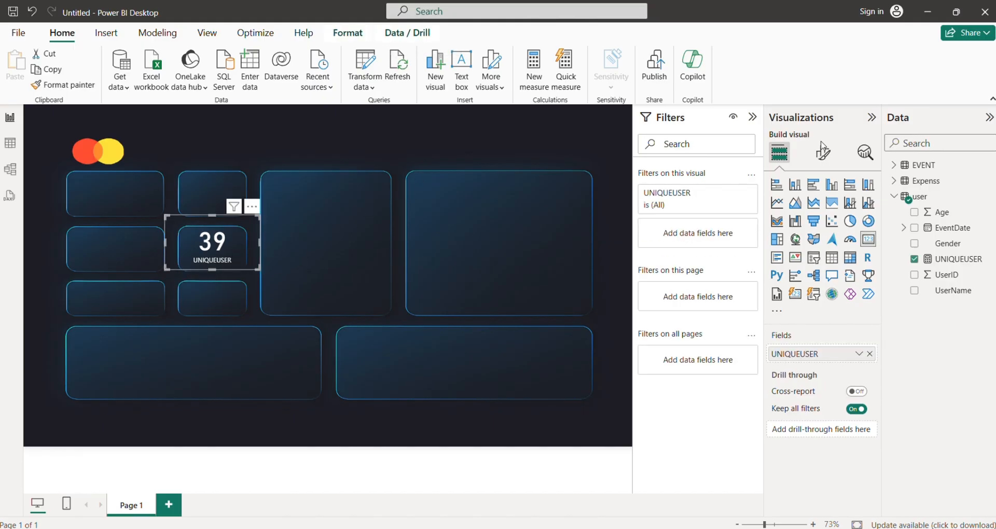
click(821, 152)
click(823, 268)
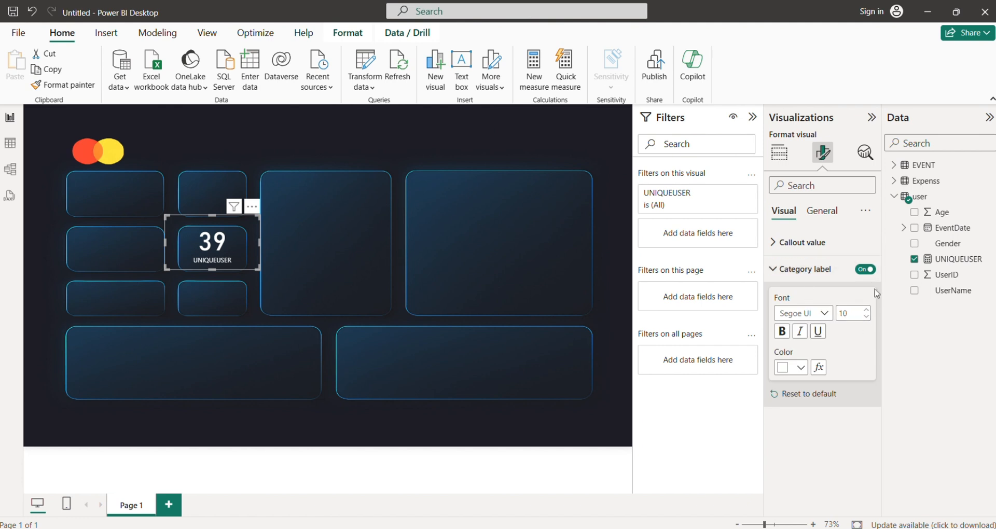
click(865, 268)
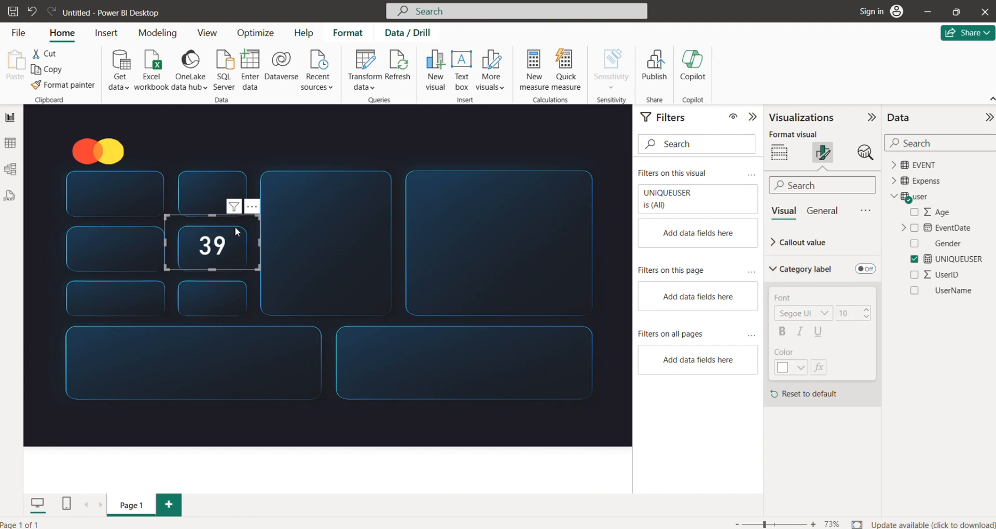
Insert a text box reading UNIQUE USER and set its font color to white.
click(461, 67)
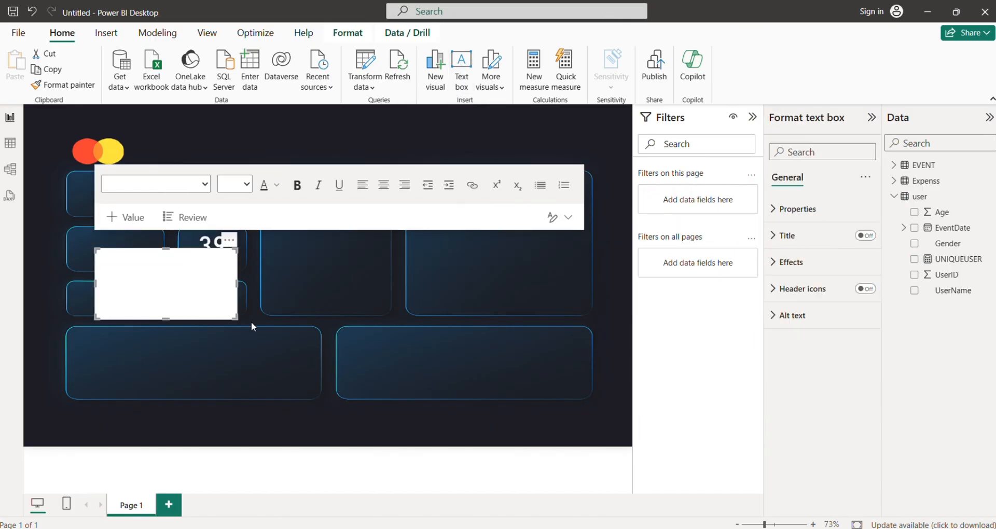
text(u)
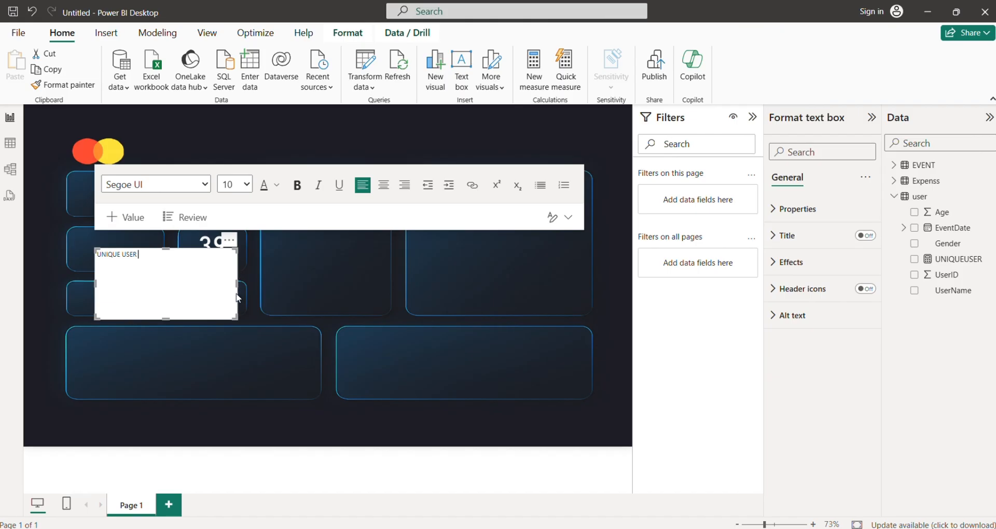
drag(158, 255, 13, 240)
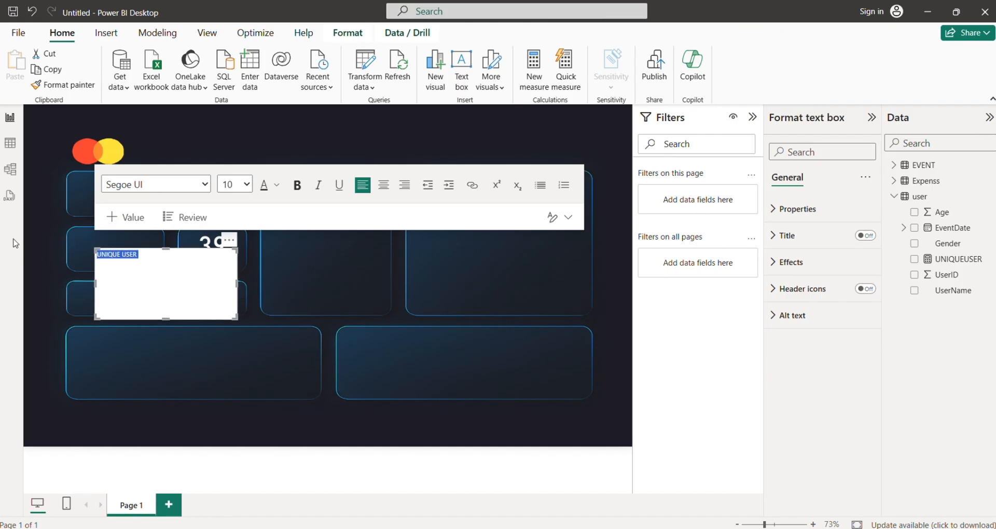
click(275, 196)
click(291, 229)
click(216, 295)
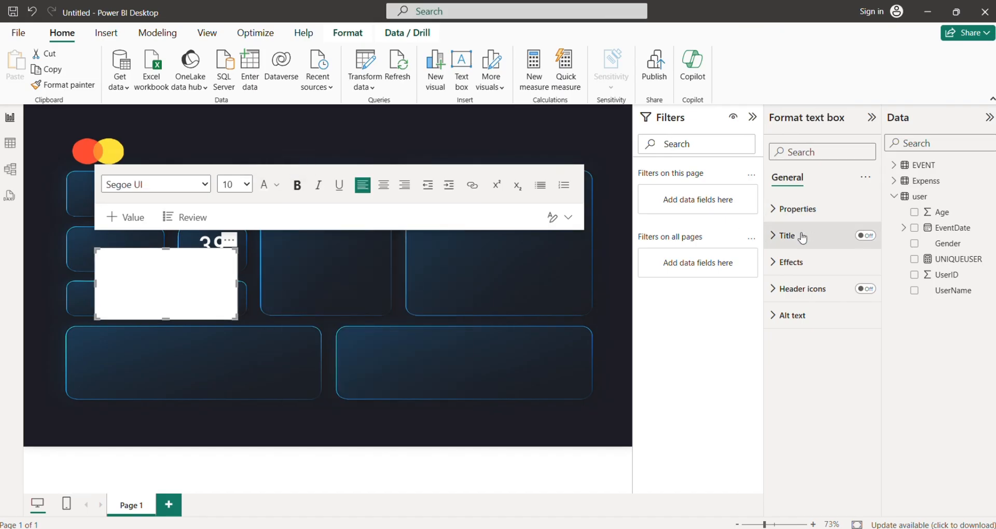
Turn off the background of the UNIQUE USER text box.
click(807, 264)
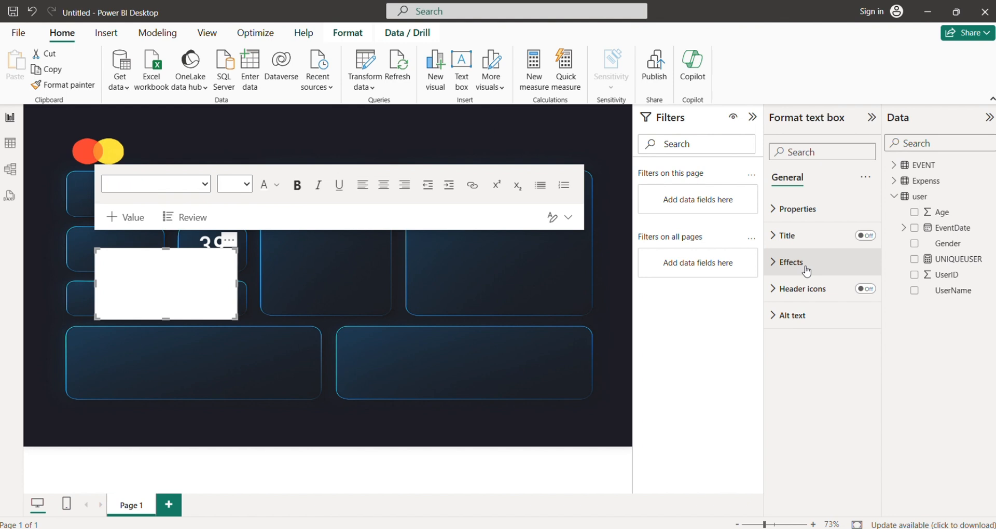
click(860, 293)
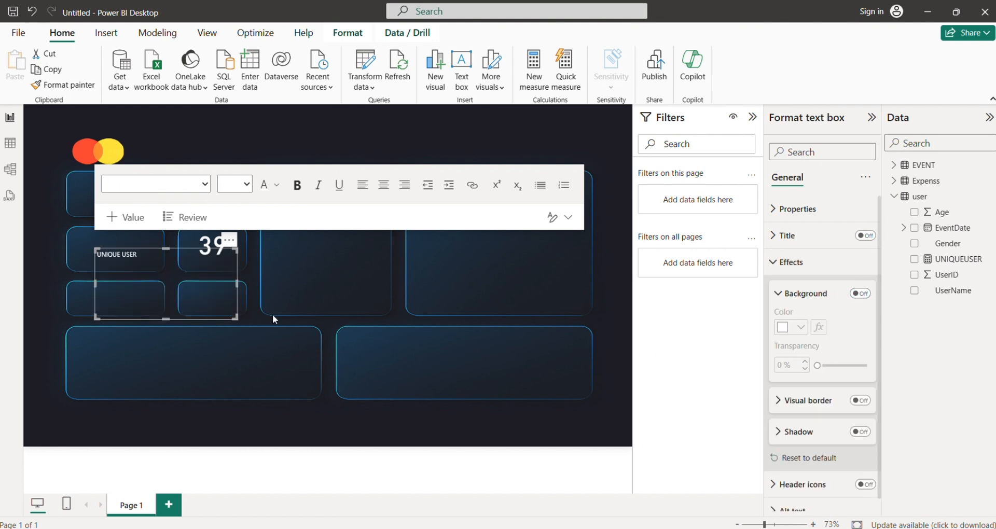
click(278, 271)
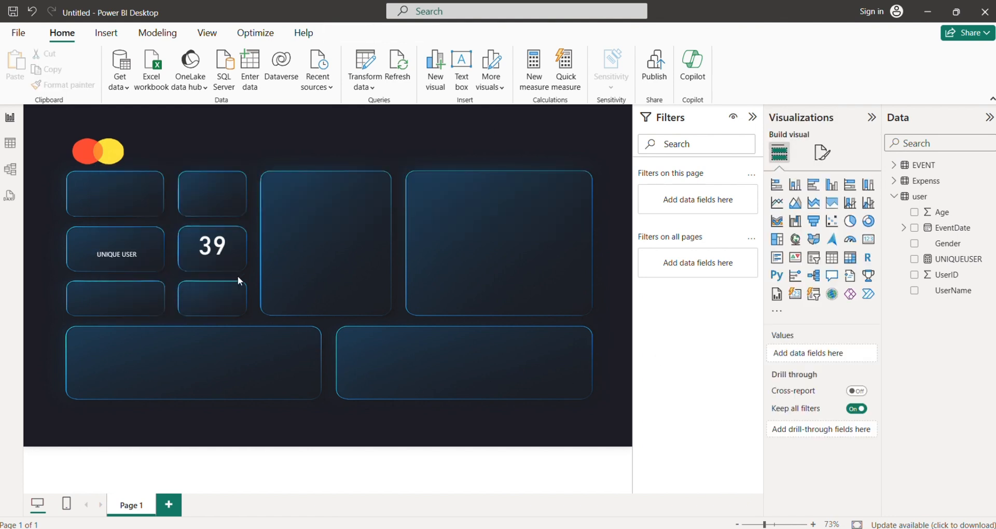
Move the UNIQUE USER text box over the user count card, shrink it, and center its caption above the number.
click(236, 269)
drag(236, 269, 328, 239)
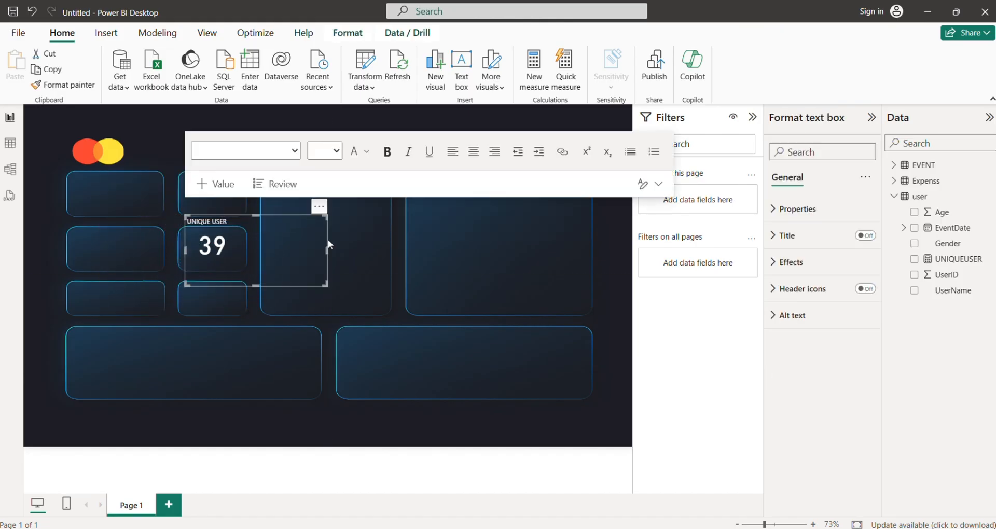
drag(323, 283, 247, 262)
click(238, 243)
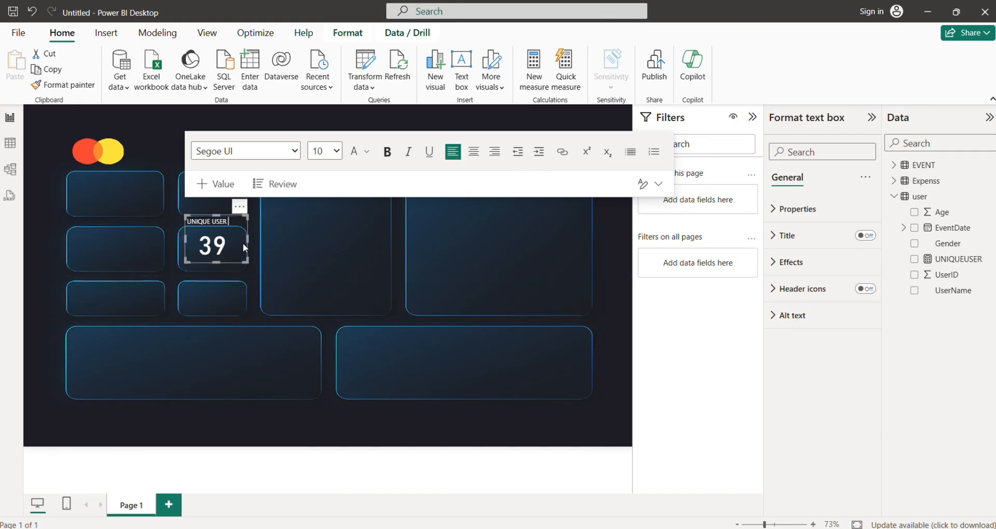
click(248, 227)
drag(248, 227, 252, 227)
click(329, 381)
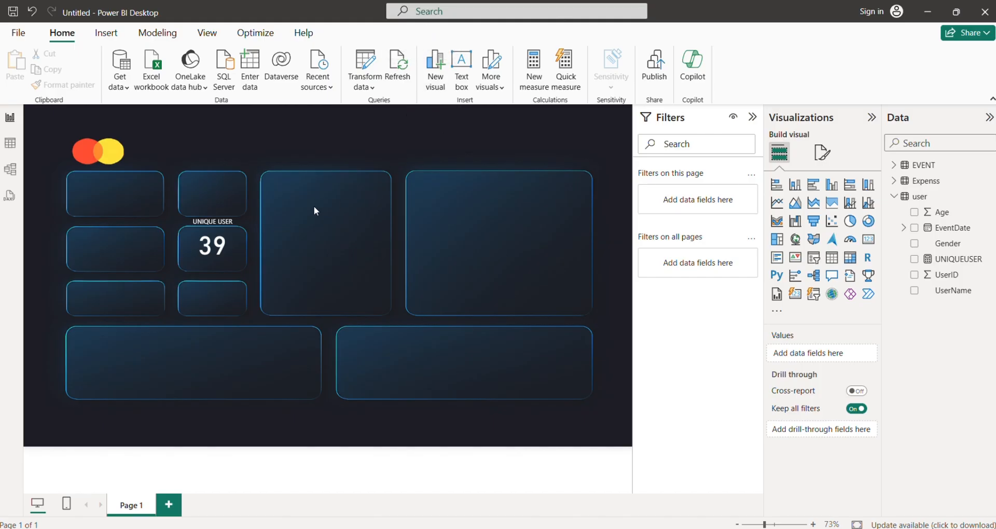
Review the Expenss table's data and add a new measure to the EVENT table.
click(10, 143)
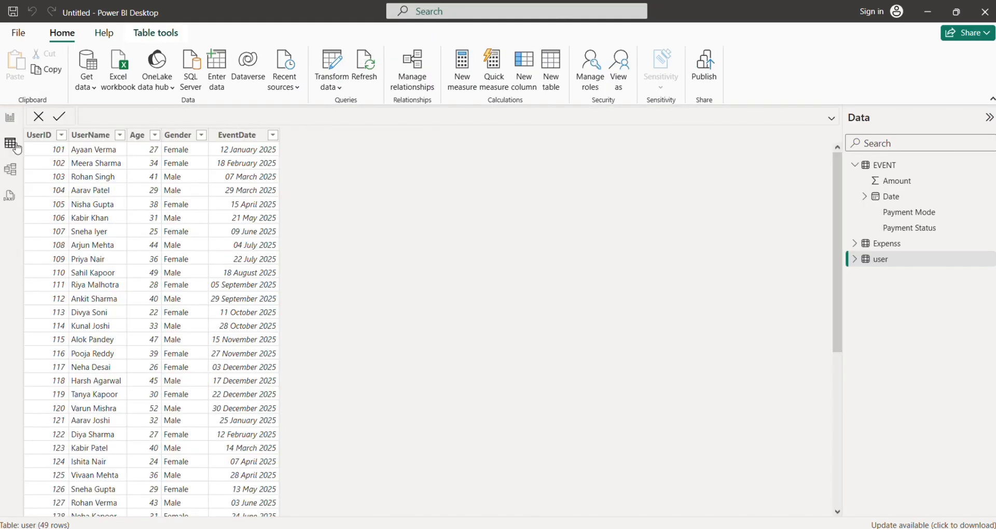
click(888, 244)
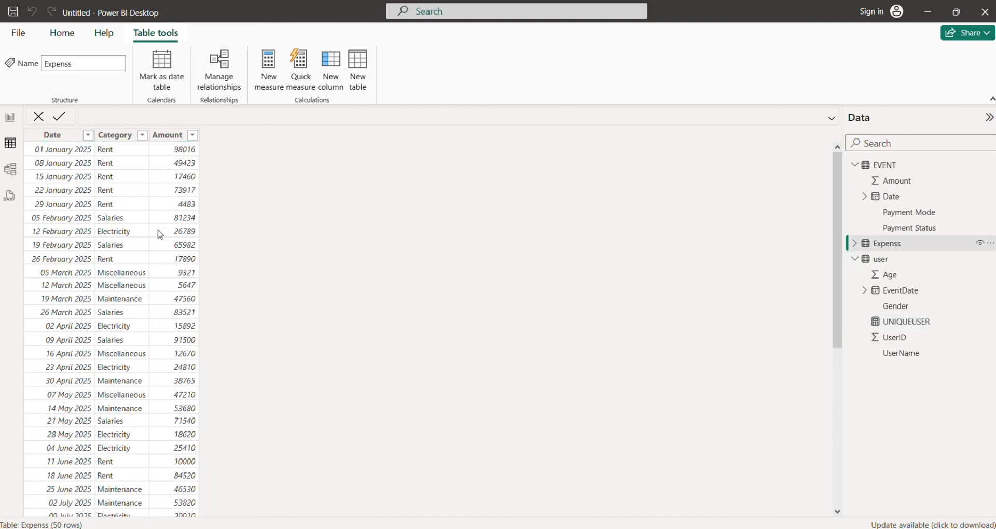
click(10, 118)
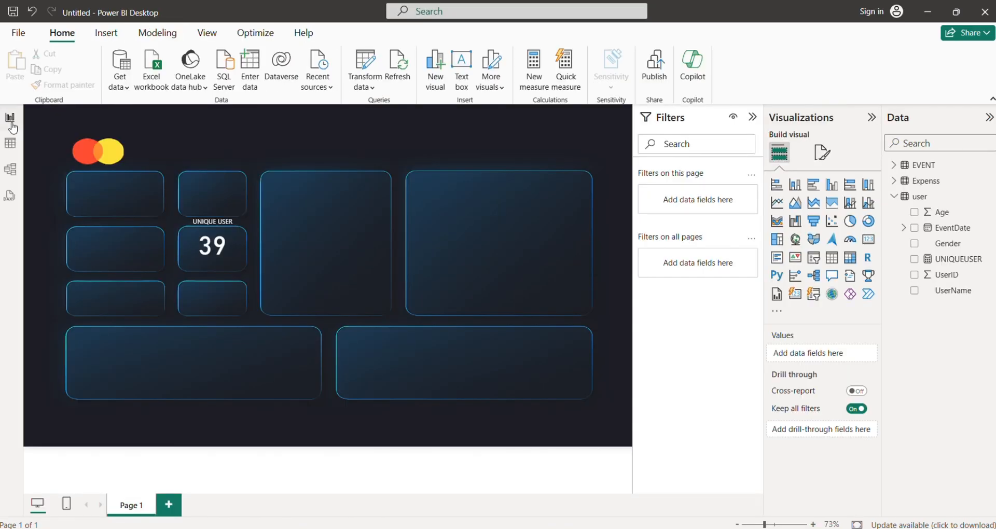
click(930, 169)
right_click(932, 169)
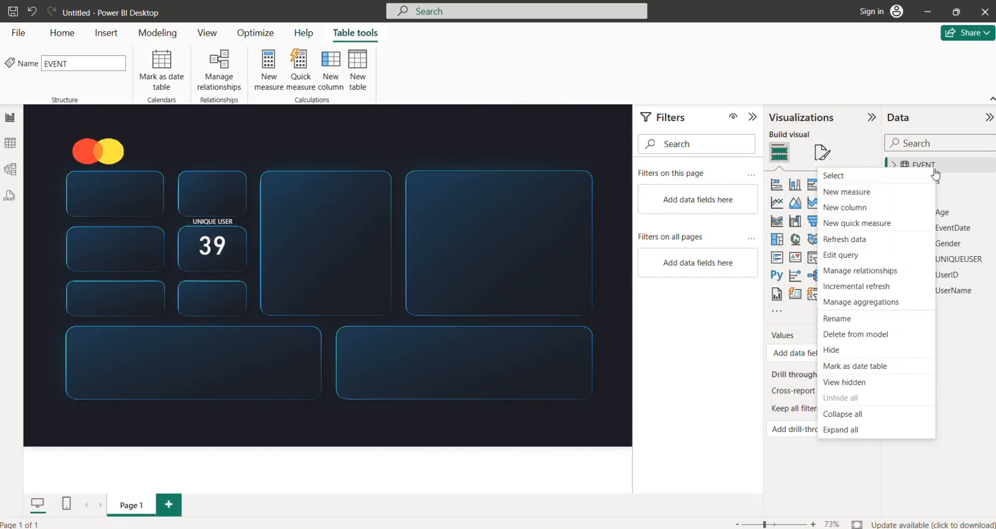
click(844, 199)
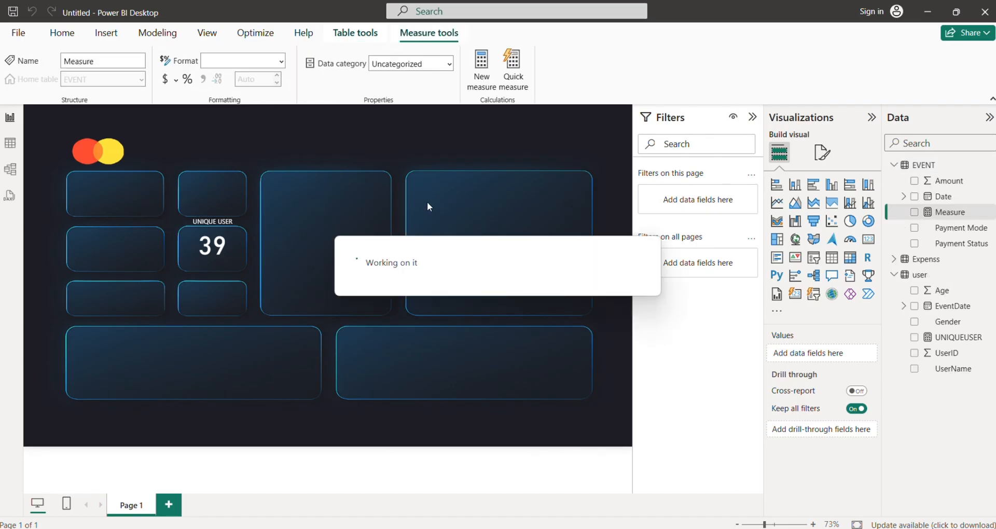
click(125, 112)
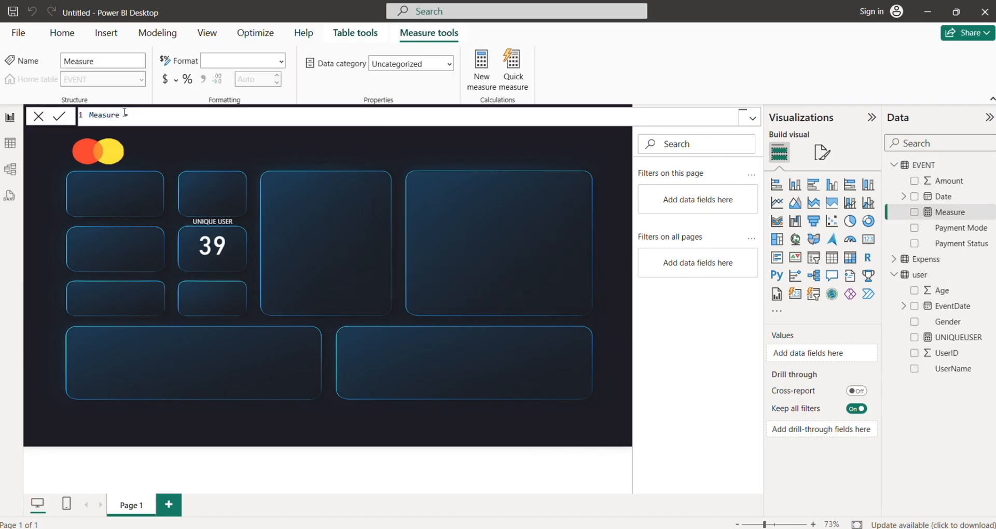
Name the new EVENT measure EX Amount, define it as SUM(EVENT[Amount]), and commit the formula.
key(BackSpace)
key(BackSpace)
key(BackSpace)
key(BackSpace)
key(BackSpace)
key(BackSpace)
key(BackSpace)
text(A)
key(BackSpace)
text(EX Amount  = sum)
key(Tab)
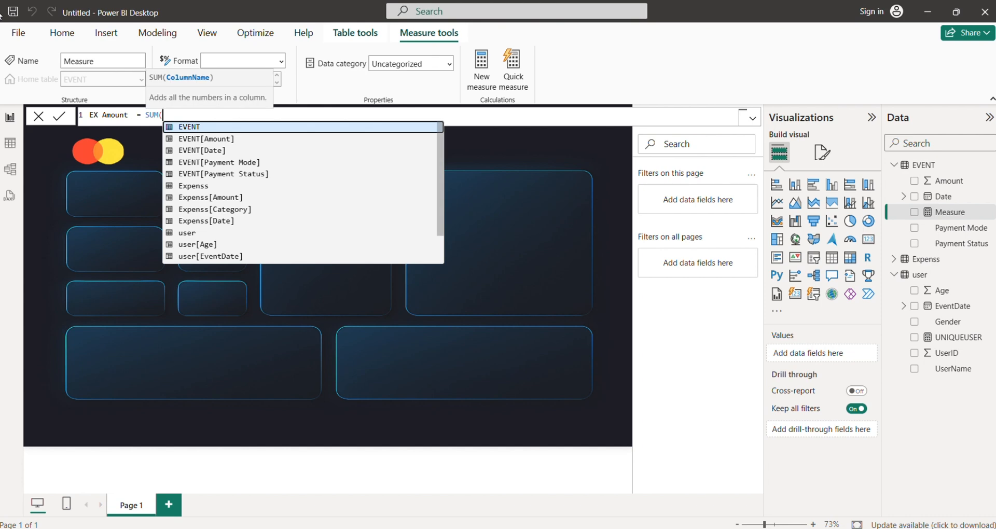
key(Down)
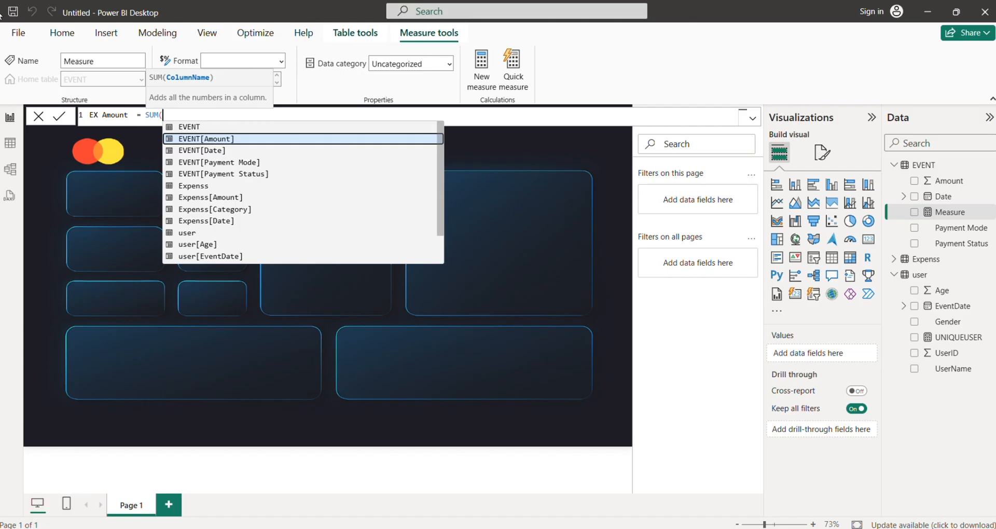
click(211, 139)
text())
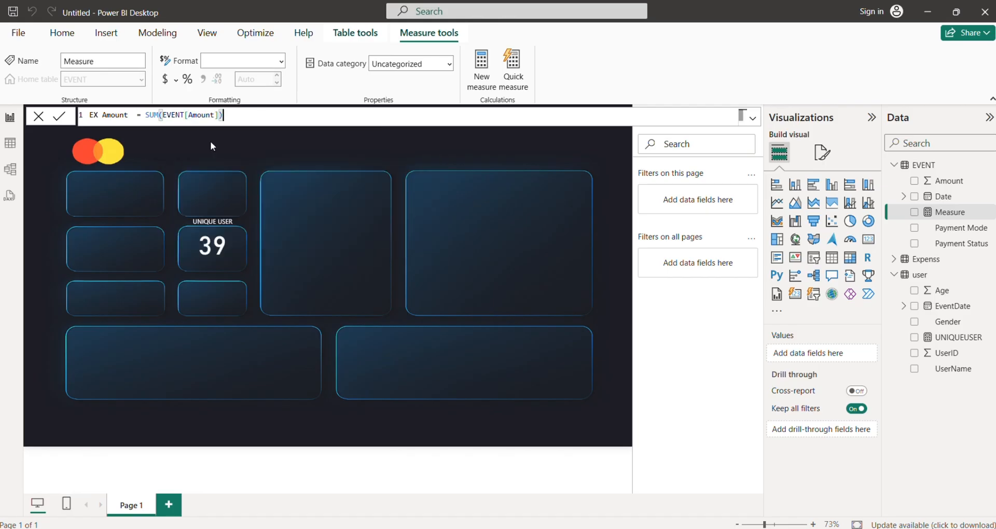
key(Return)
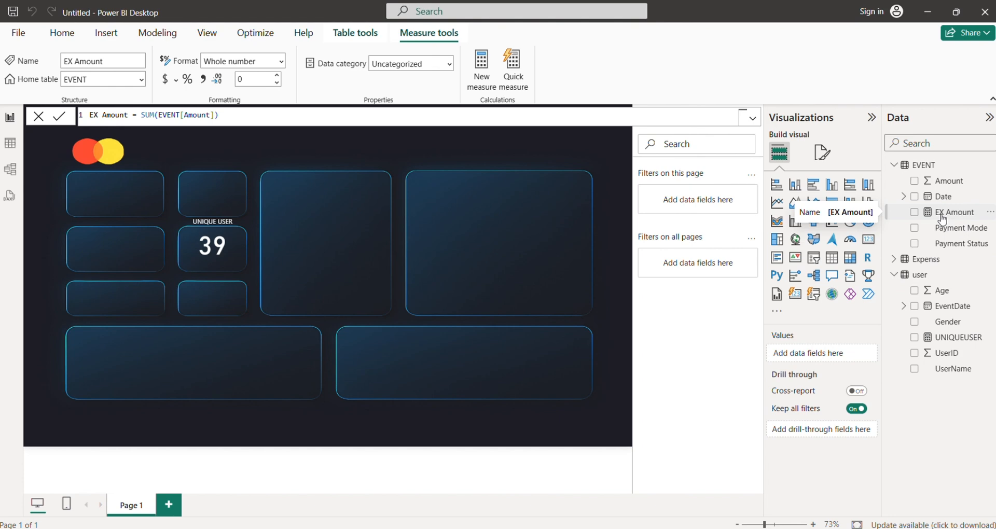
click(112, 78)
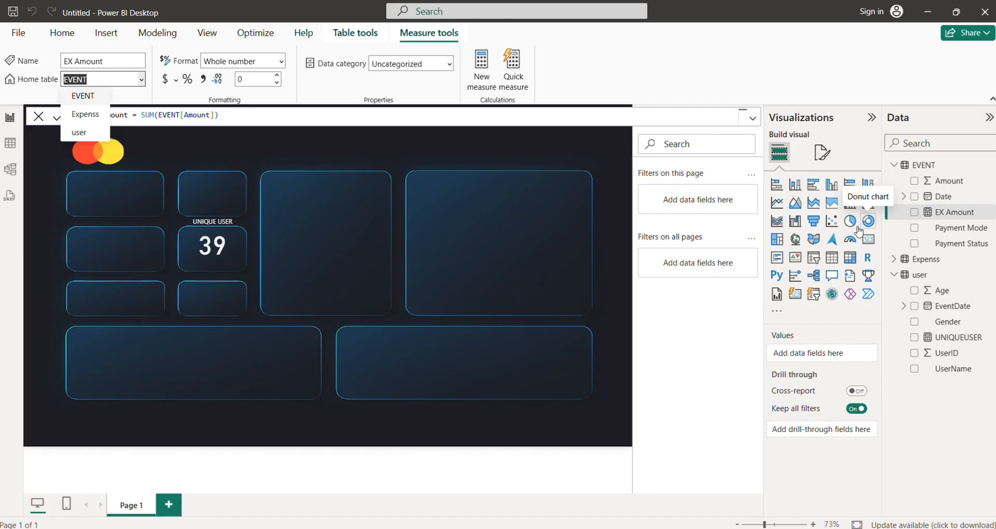
click(467, 237)
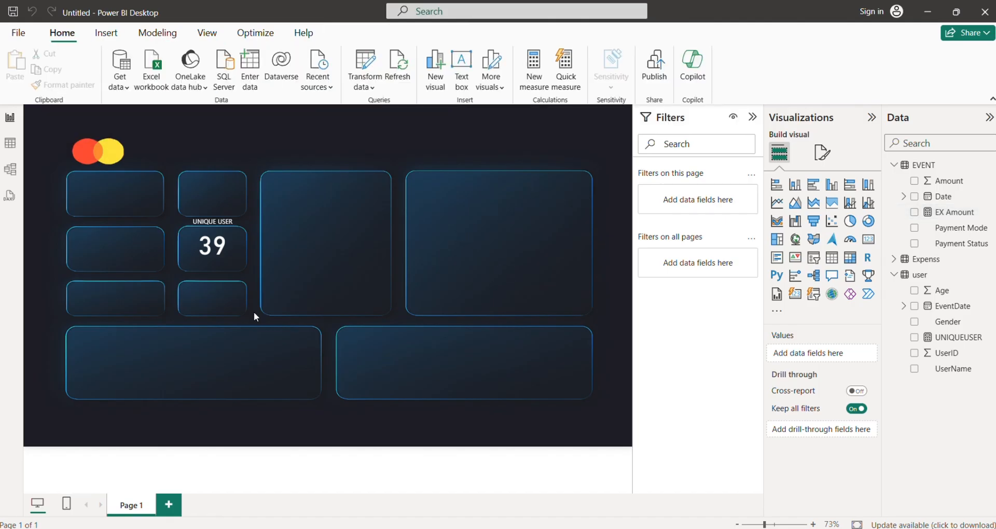
Duplicate the unique user count card and place the copy over the empty tile below the logo.
click(209, 252)
click(185, 263)
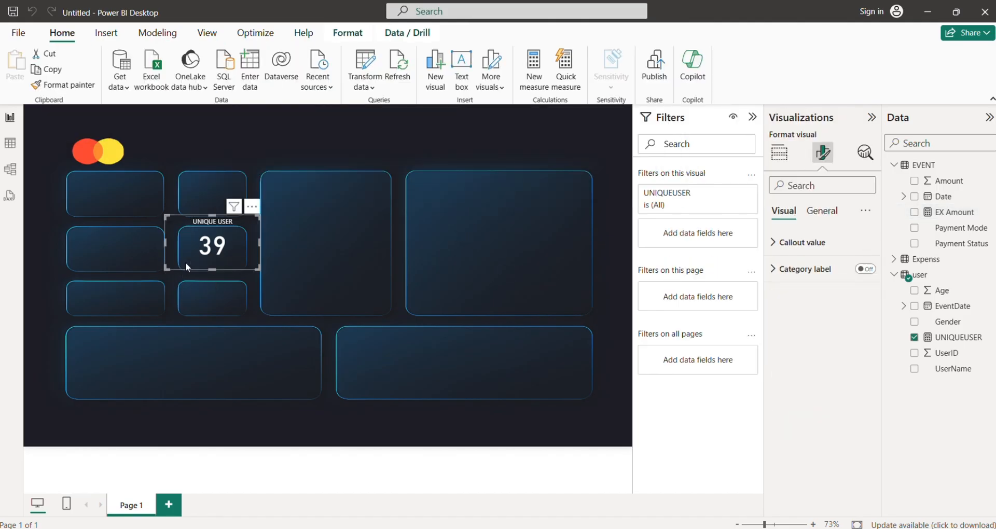
key(ctrl+c)
key(ctrl+v)
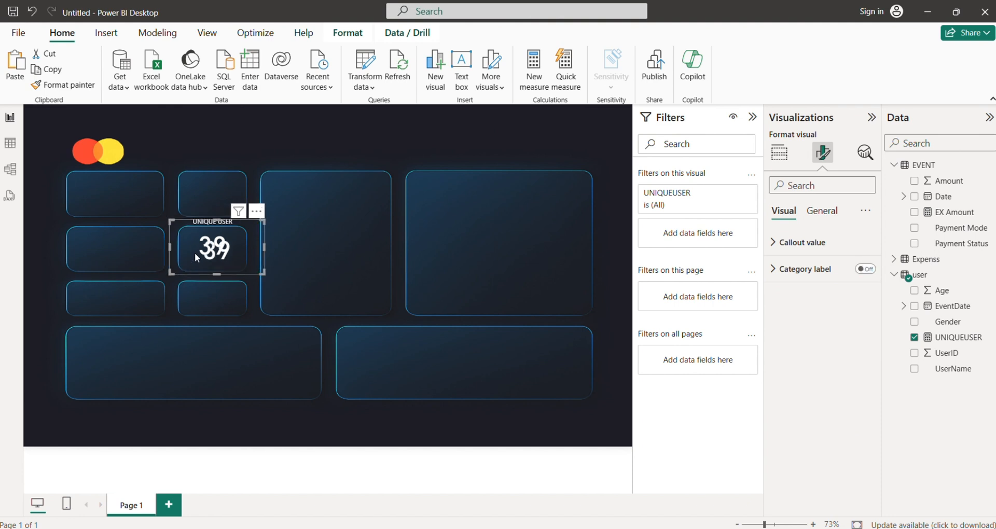
drag(197, 258, 96, 192)
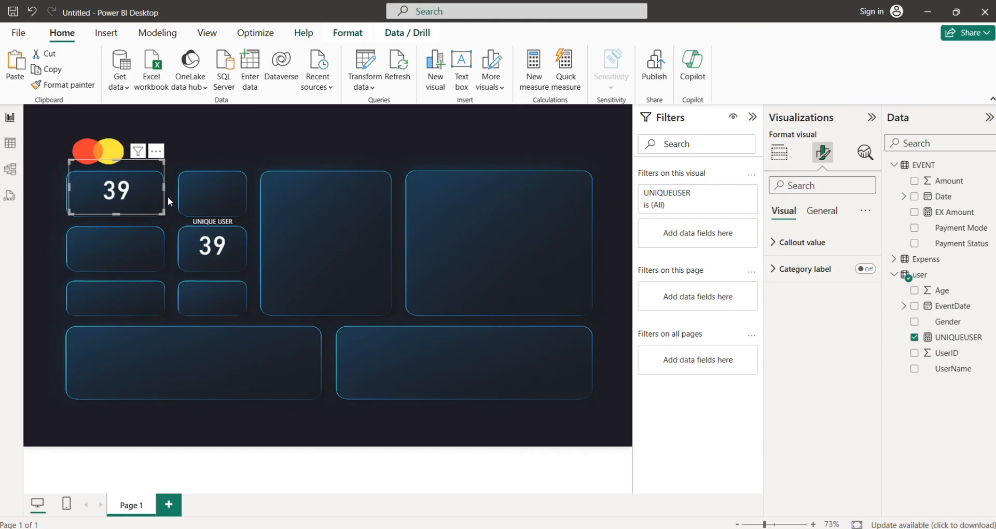
Replace the copied card's UNIQUEUSER field with EX Amount and lower its upper edge to fit the tile.
click(786, 161)
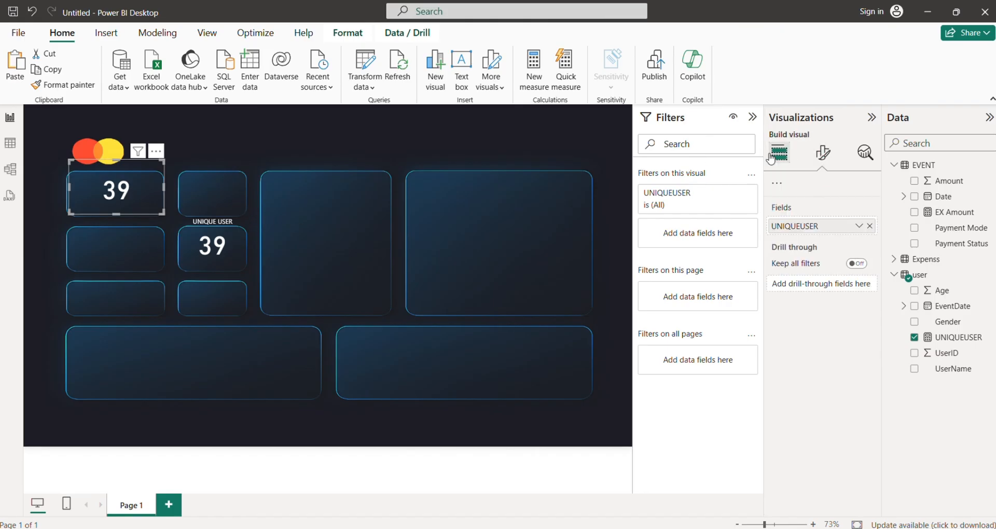
click(819, 160)
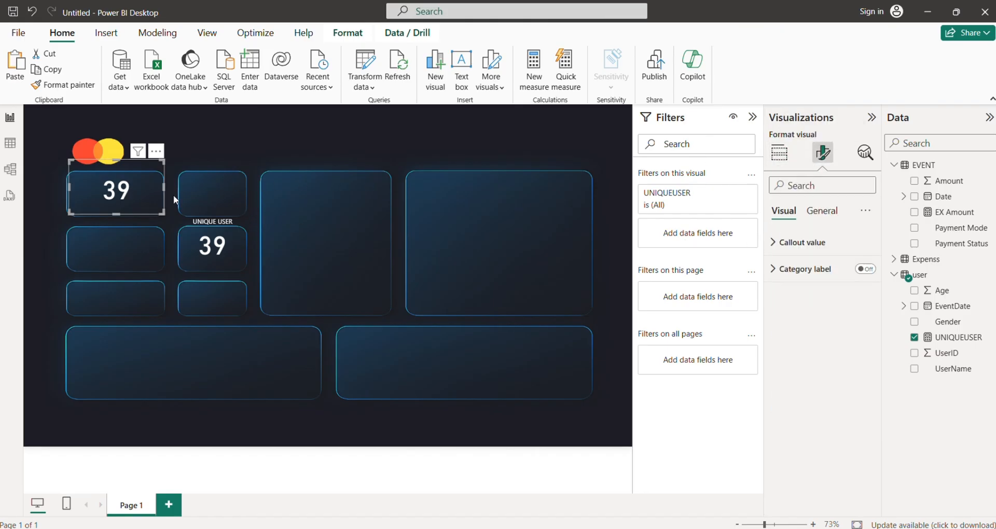
click(789, 159)
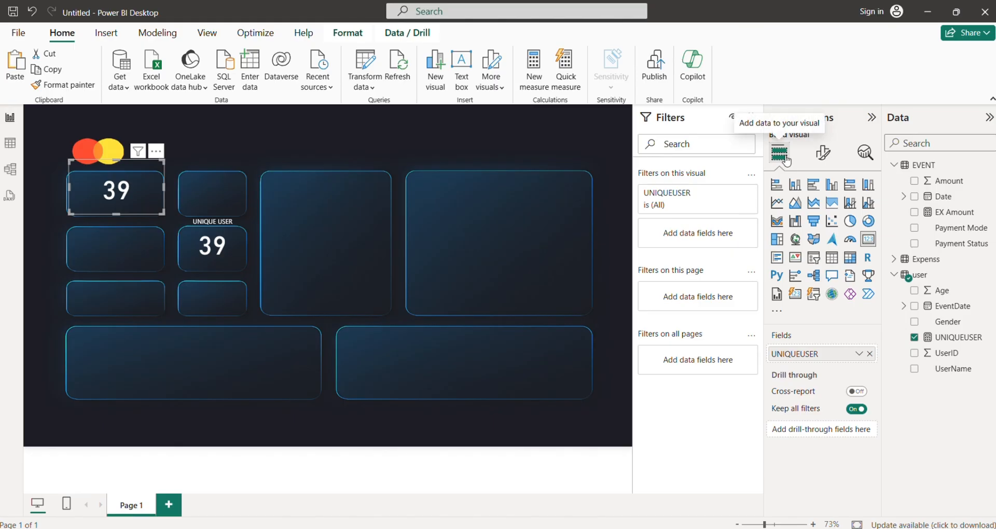
click(869, 357)
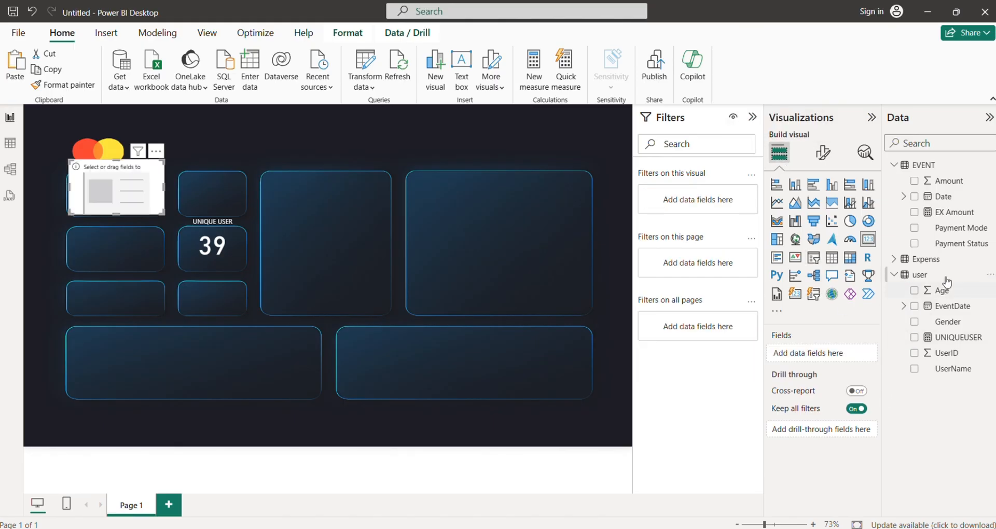
drag(958, 213, 838, 353)
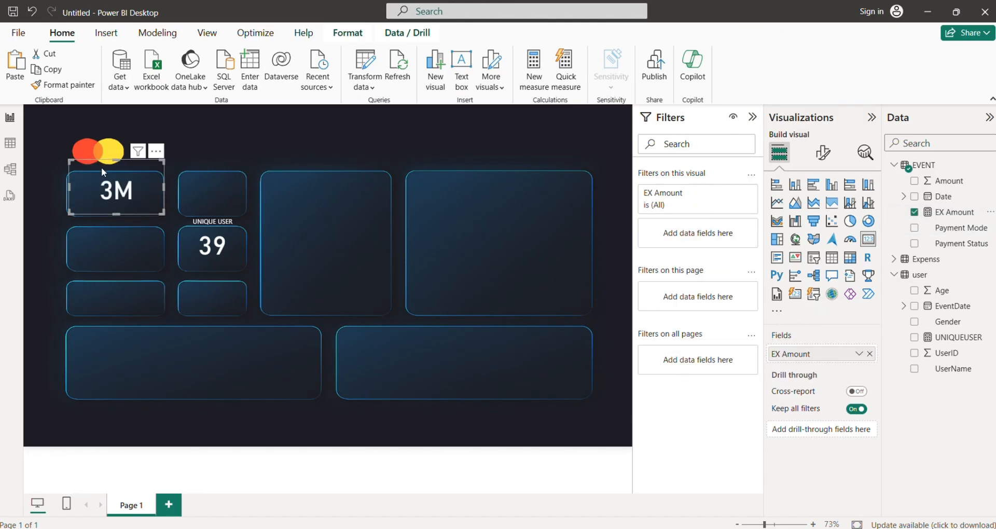
drag(117, 162, 117, 170)
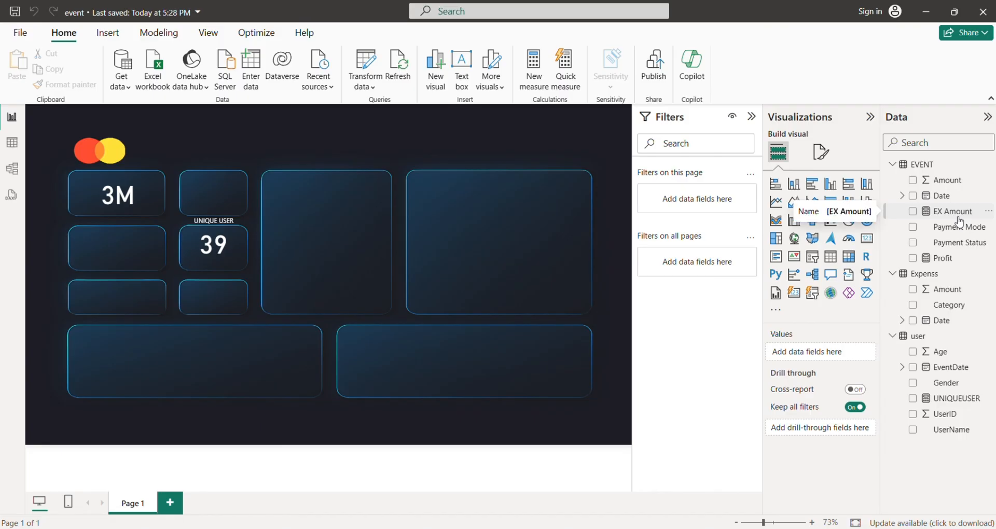
Rename the EVENT table's EX Amount measure as EV Amount.
click(958, 217)
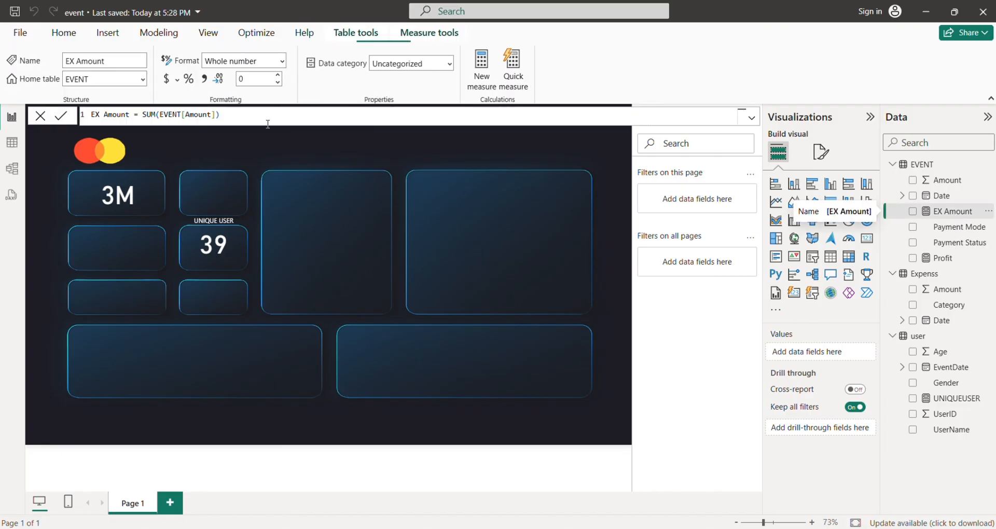
click(87, 60)
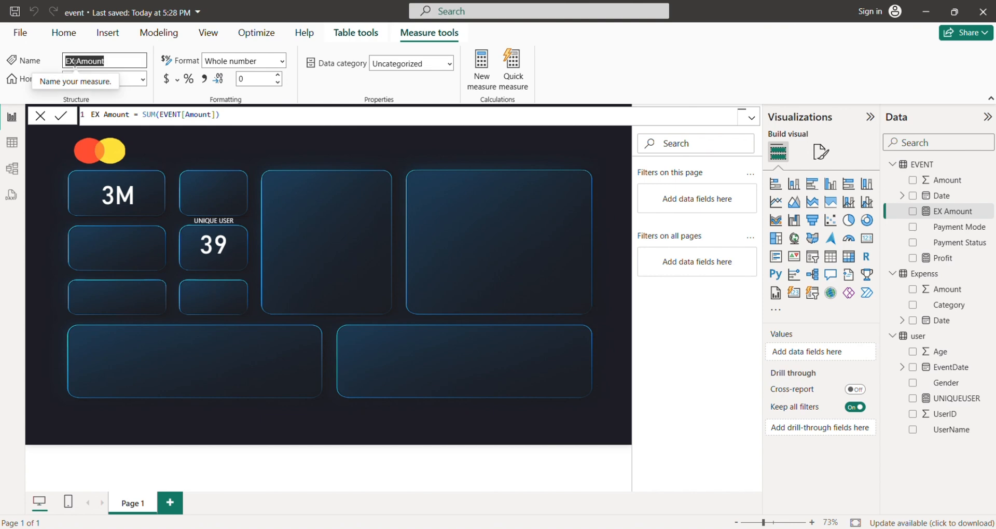
click(74, 61)
key(BackSpace)
key(BackSpace)
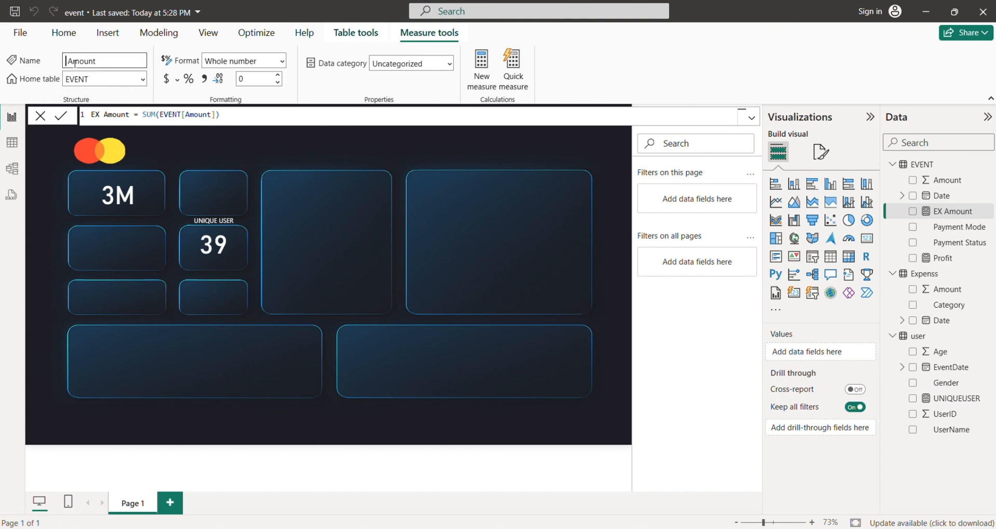
text(EV)
key(Return)
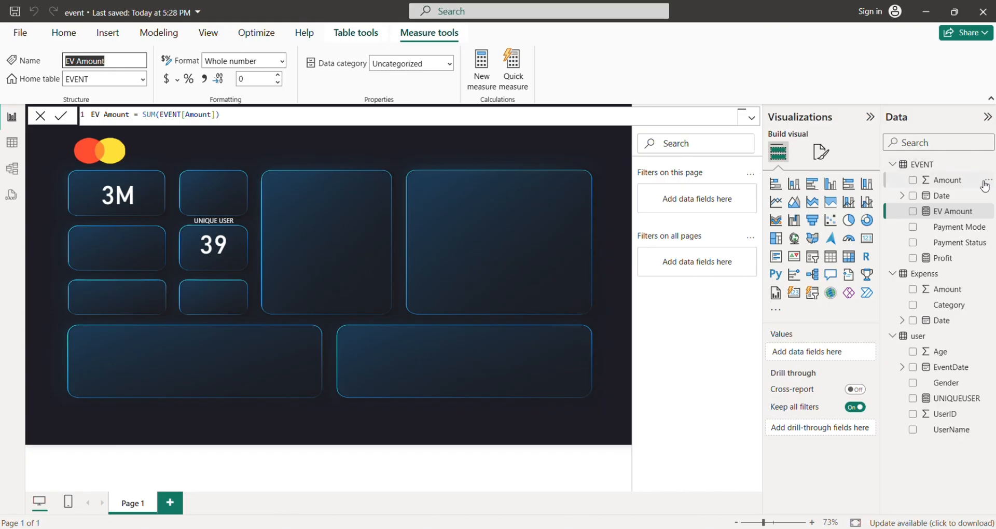
Add a new measure to the EVENT table and name it EX Amount.
right_click(925, 164)
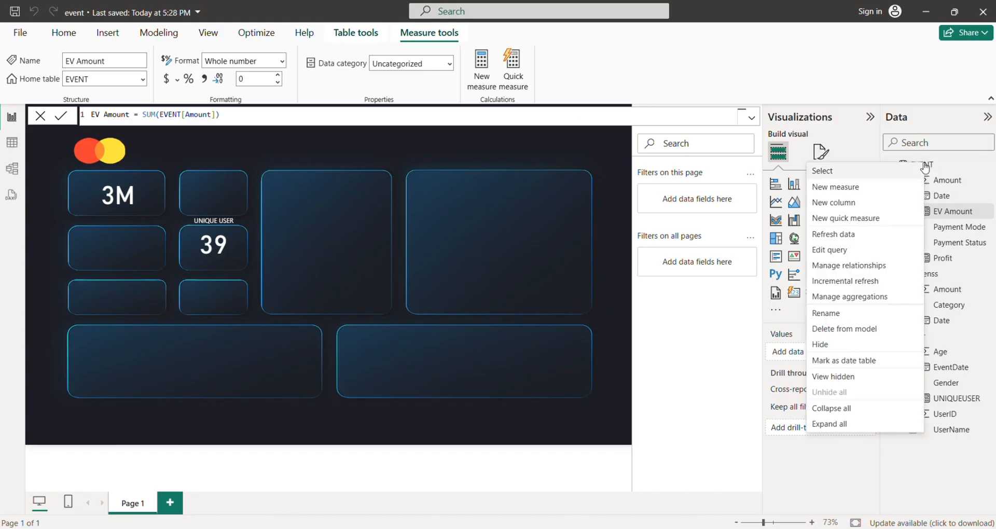
click(827, 187)
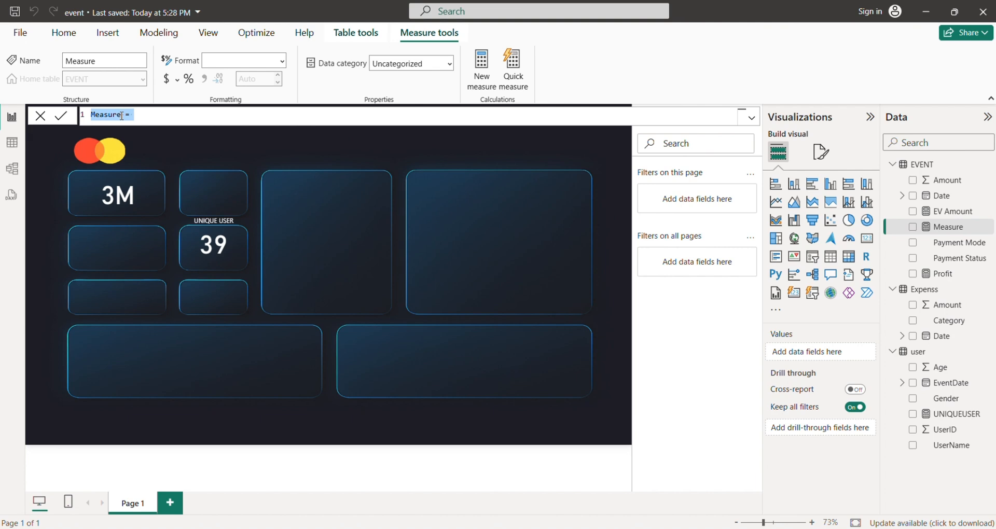
click(124, 117)
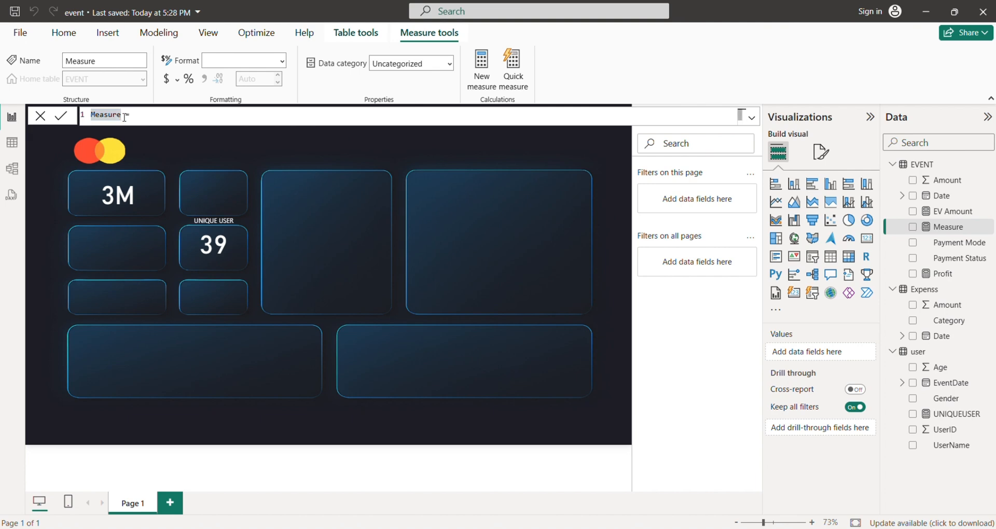
key(BackSpace)
key(BackSpace)
key(BackSpace)
key(BackSpace)
key(BackSpace)
key(BackSpace)
key(BackSpace)
text(EX a)
text(mount)
text(sun)
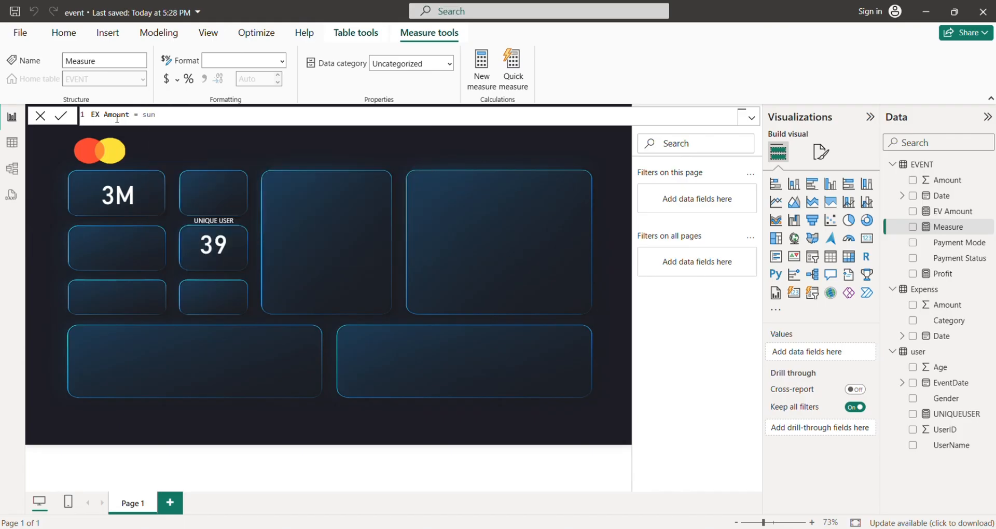
Enter SUM(EVENT[Amount]) as the new EX Amount measure's formula.
key(BackSpace)
text(m)
key(Tab)
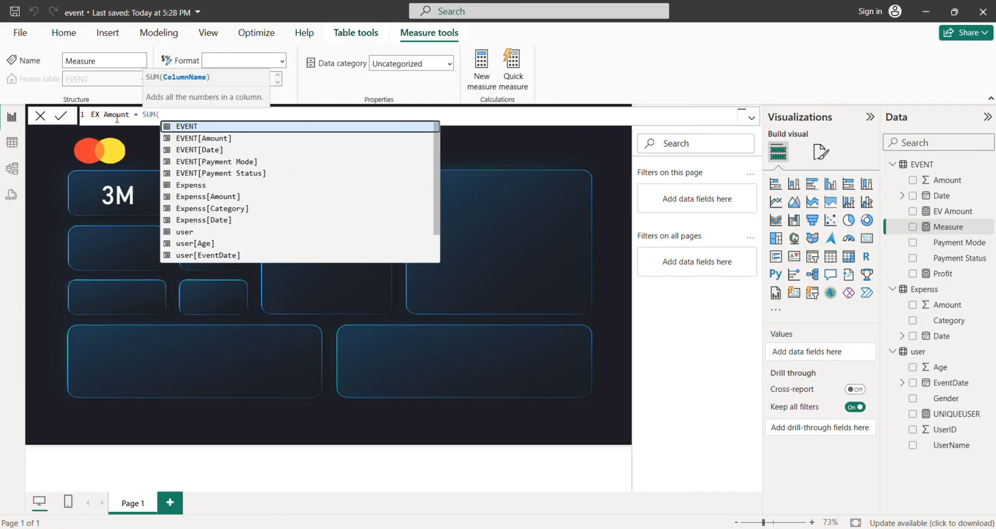
key(Down)
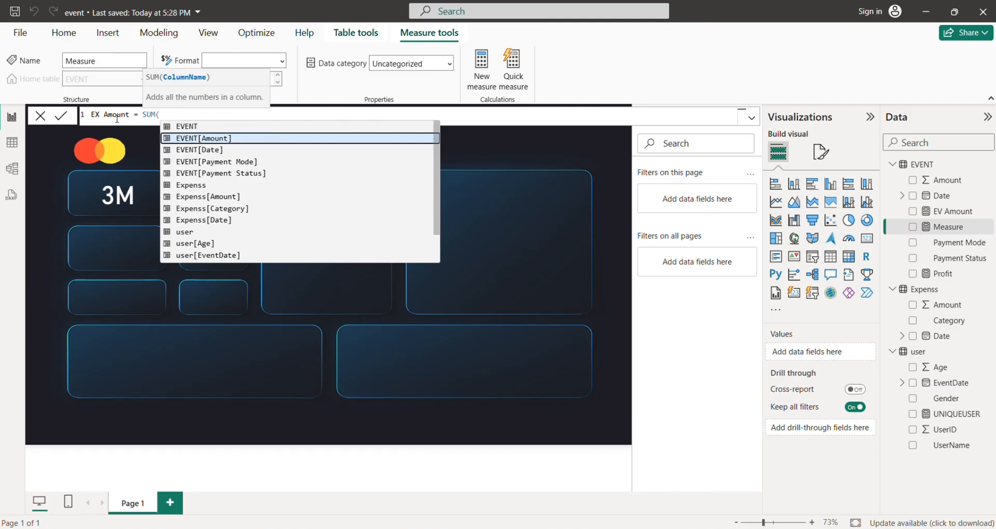
key(Tab)
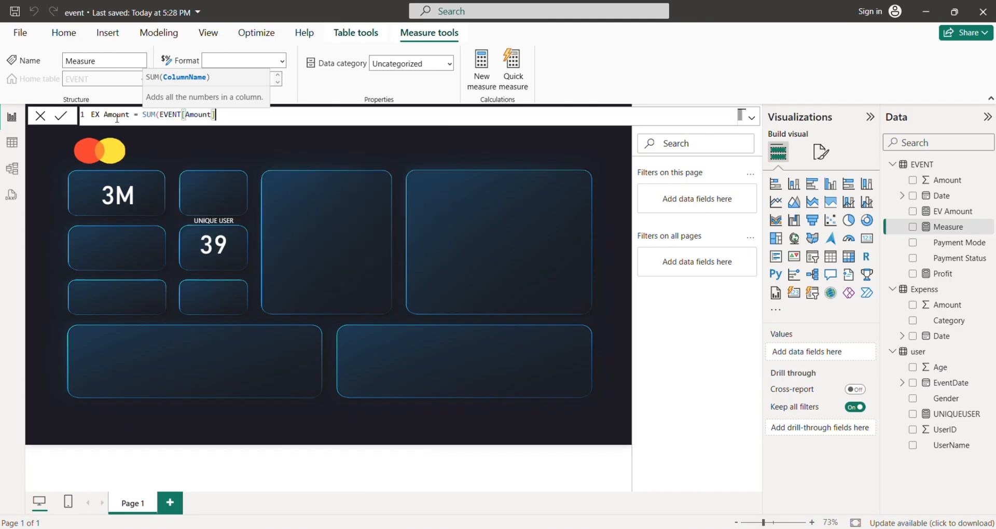
text())
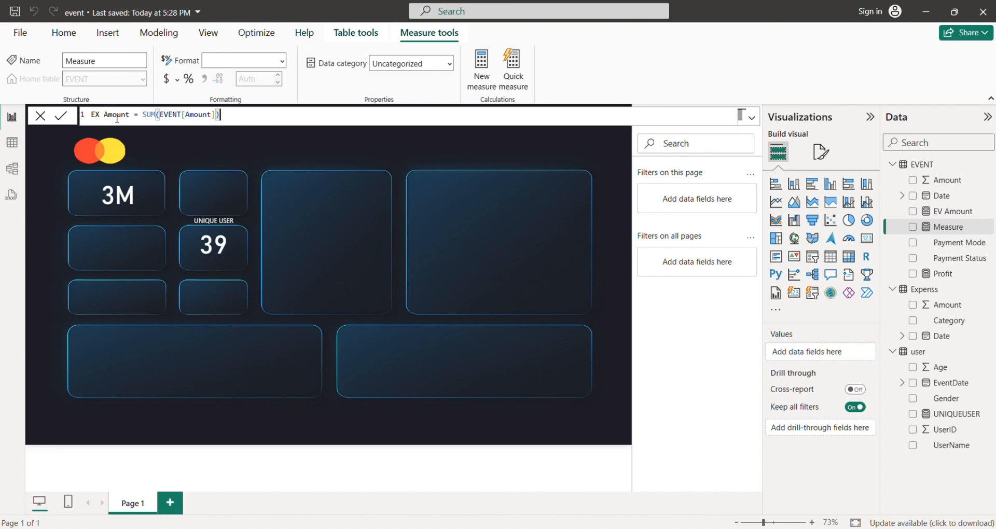
Change the column summed in the EX Amount formula to Expenss[Amount] and commit the measure.
key(Left)
key(Left)
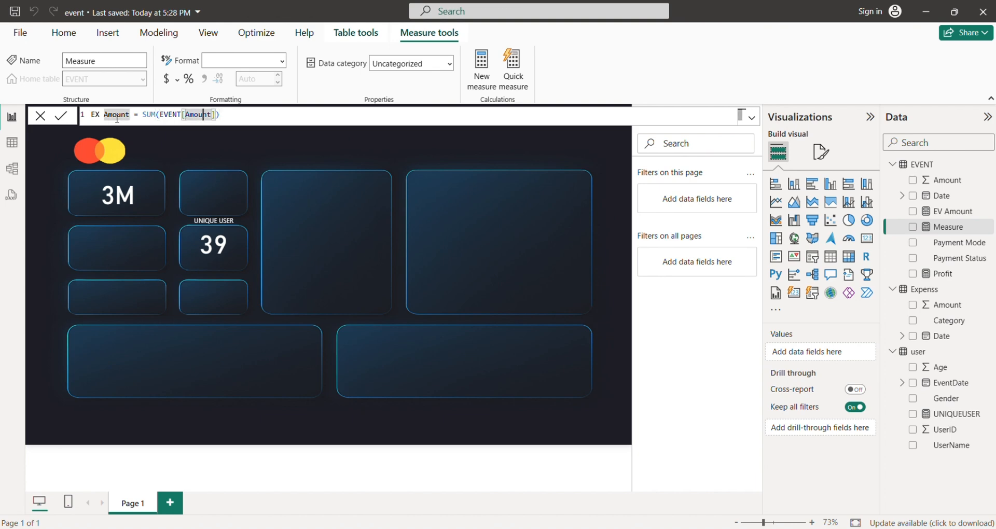
key(Delete)
key(Delete)
key(Delete)
key(Delete)
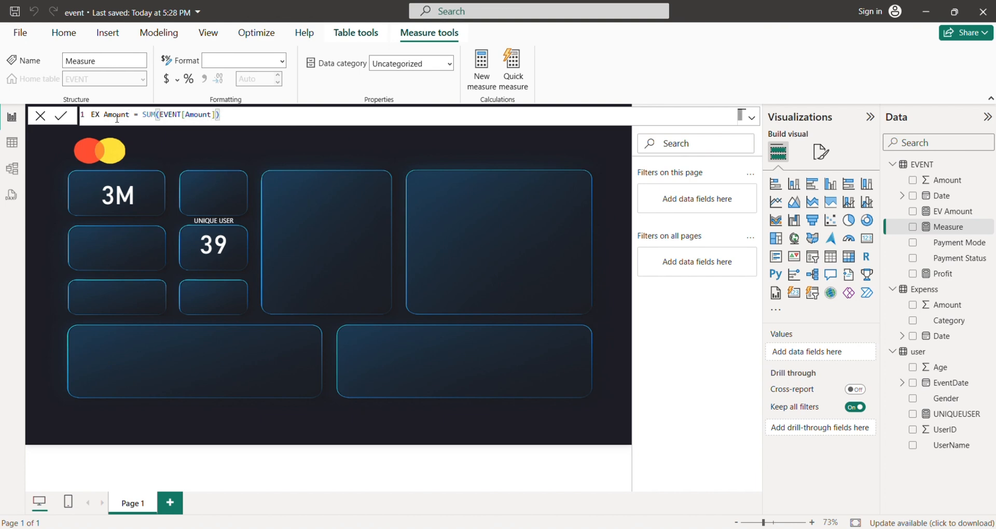
key(BackSpace)
key(BackSpace)
key(BackSpace)
key(BackSpace)
key(BackSpace)
key(BackSpace)
key(BackSpace)
key(BackSpace)
key(BackSpace)
key(BackSpace)
text(e)
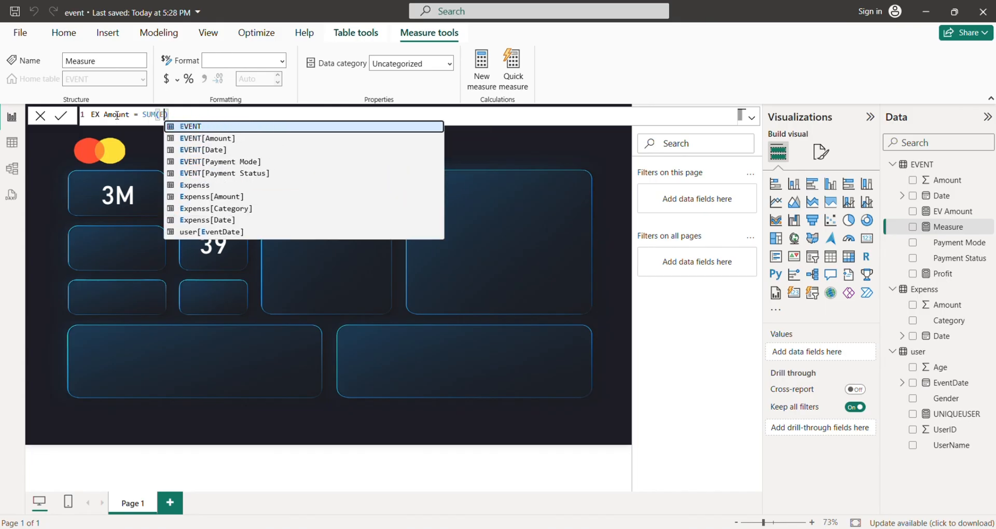
text(x)
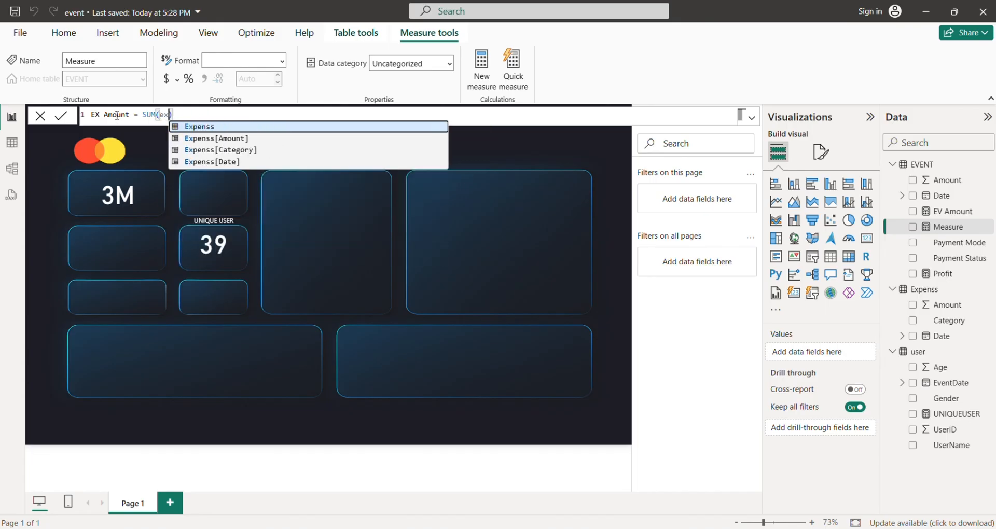
key(Down)
key(Tab)
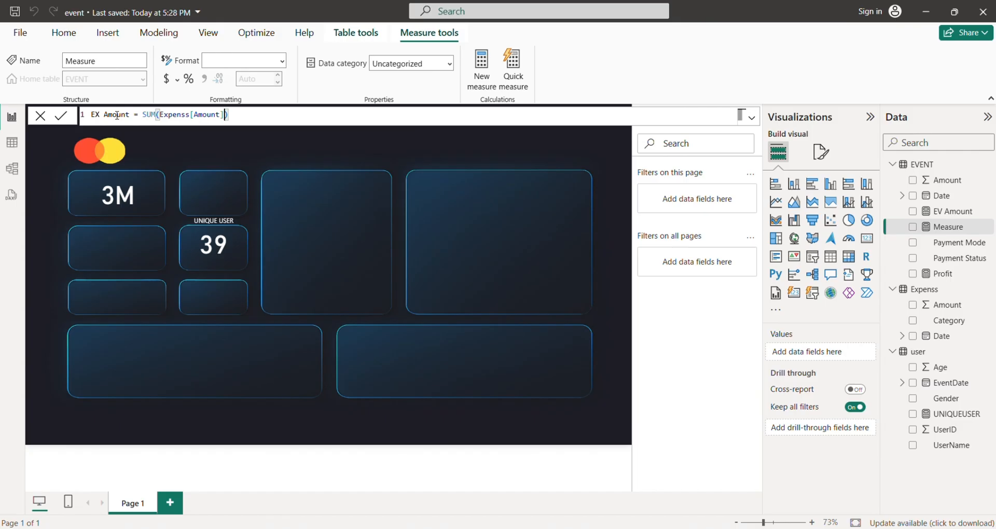
key(Return)
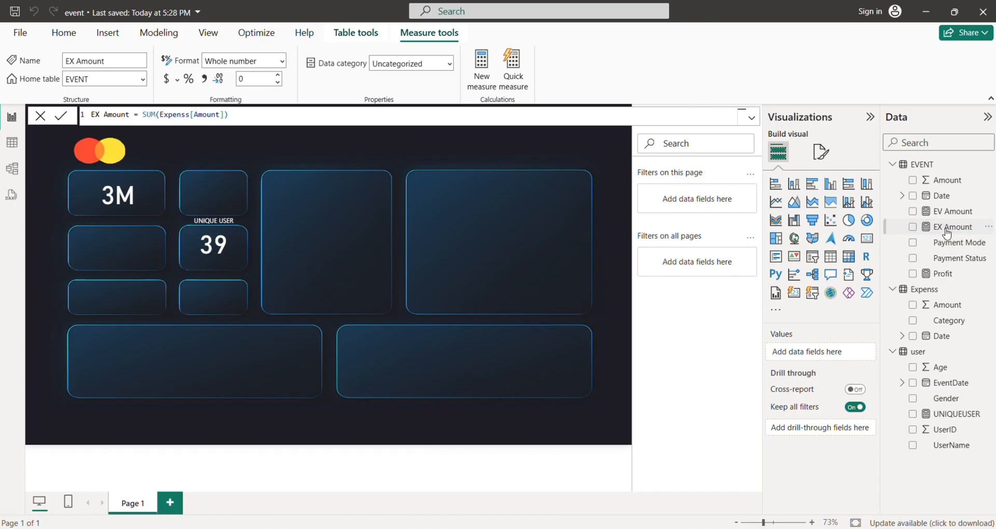
Set the EX Amount measure's home table to Expenss and leave the measure.
click(105, 81)
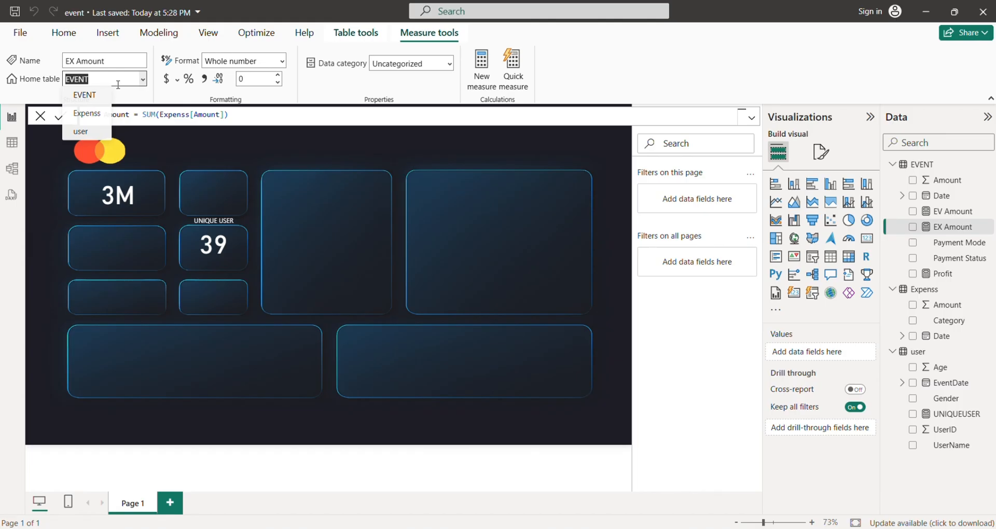
click(95, 119)
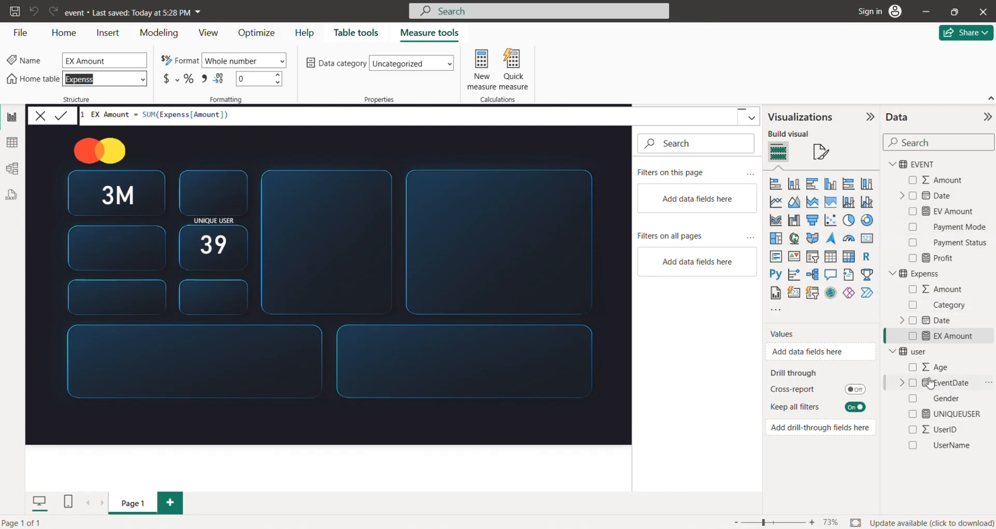
click(491, 173)
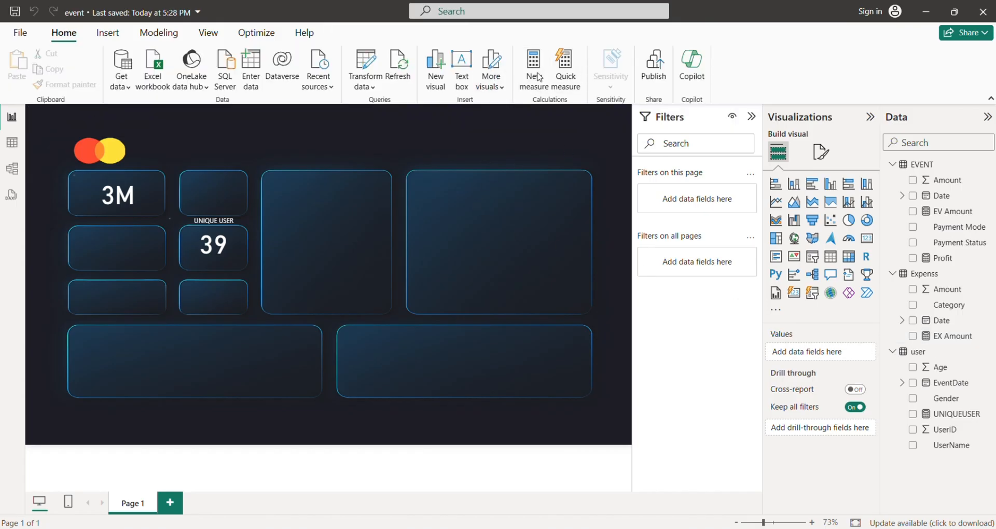
Create another measure in the EVENT table and name it Profit in its formula.
click(540, 76)
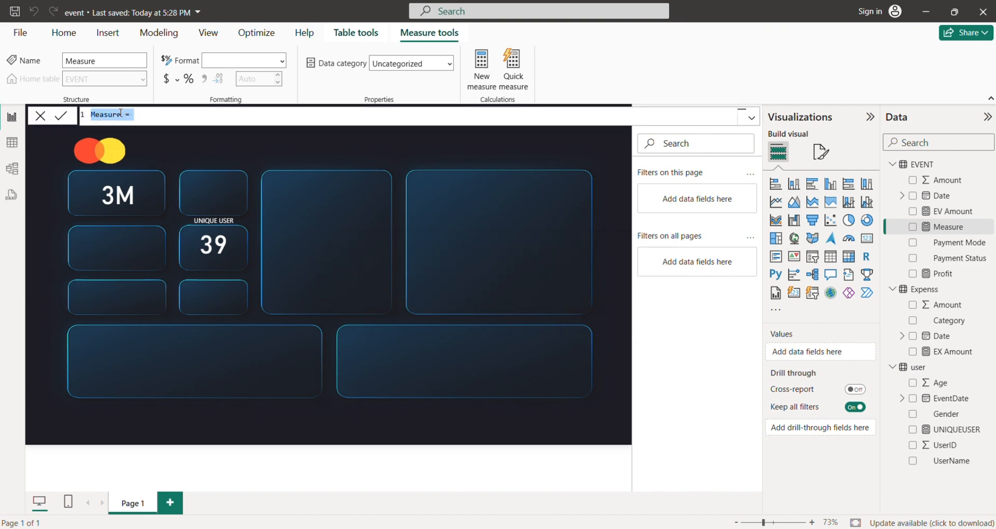
click(123, 115)
key(BackSpace)
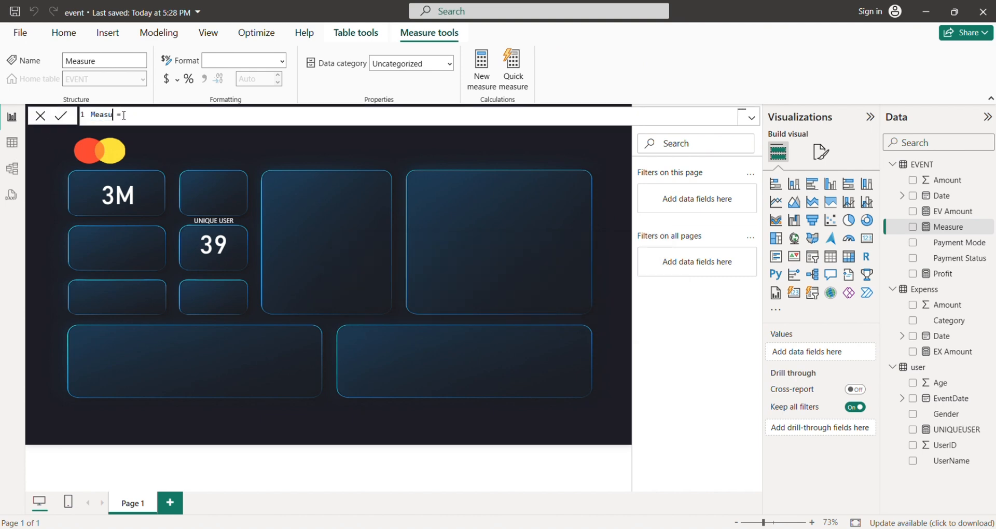
key(BackSpace)
key(BackSpace)
key(BackSpace)
key(BackSpace)
key(BackSpace)
text(Profu)
text(ec)
Try to commit the duplicate Profit measure with the formula EVENT[EV Amount]-Expenss[EX Amount].
key(BackSpace)
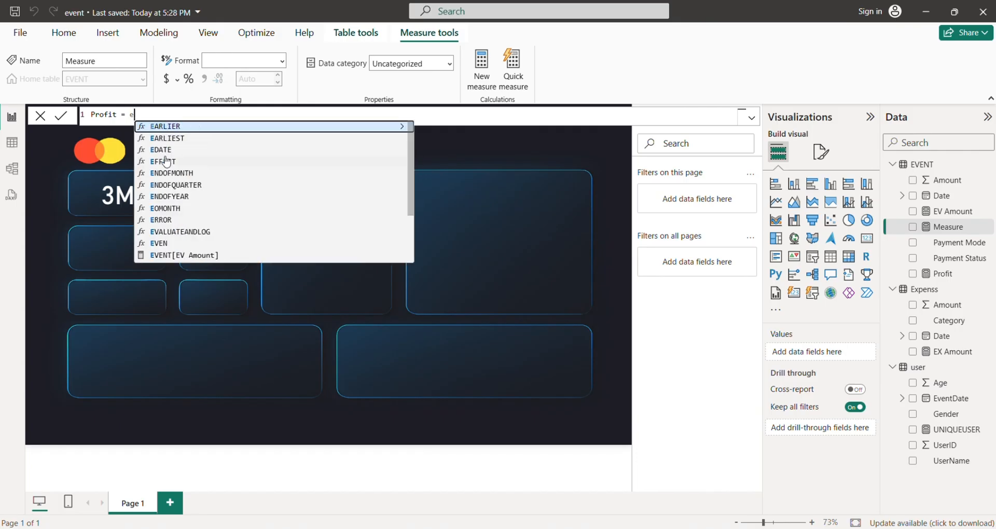
text(v)
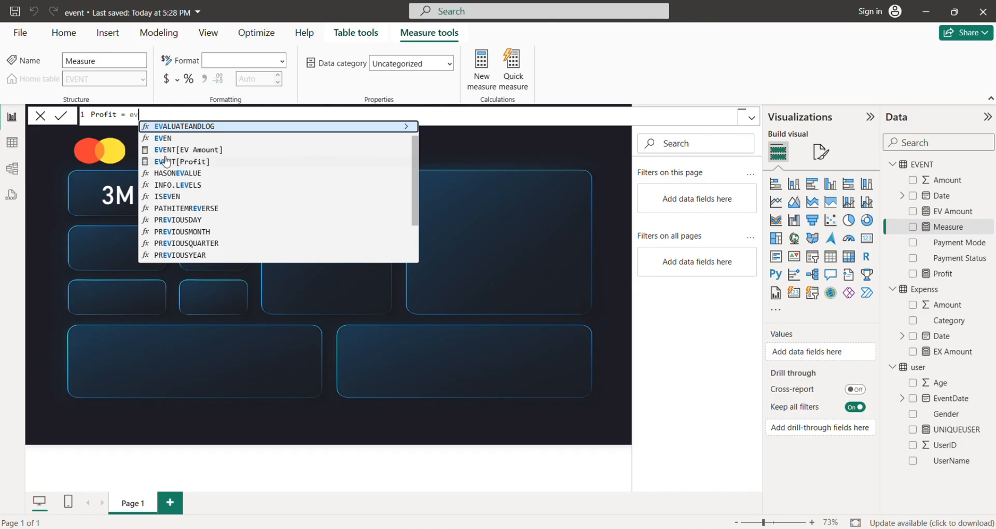
key(Down)
key(Down)
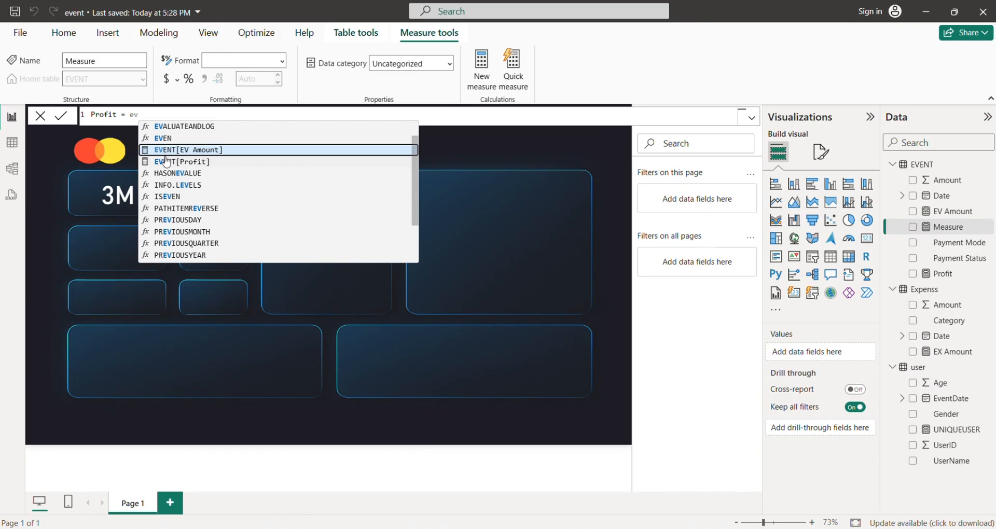
key(Tab)
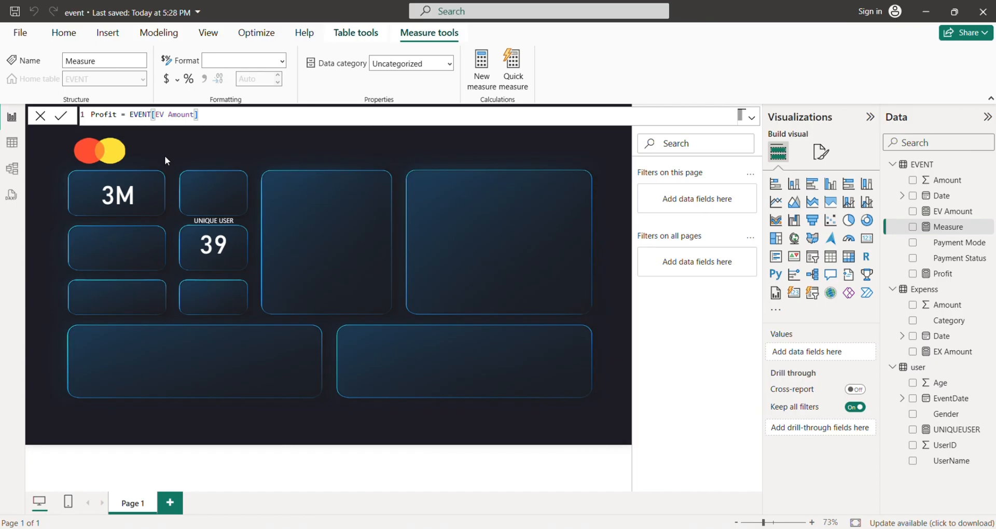
text(-ex)
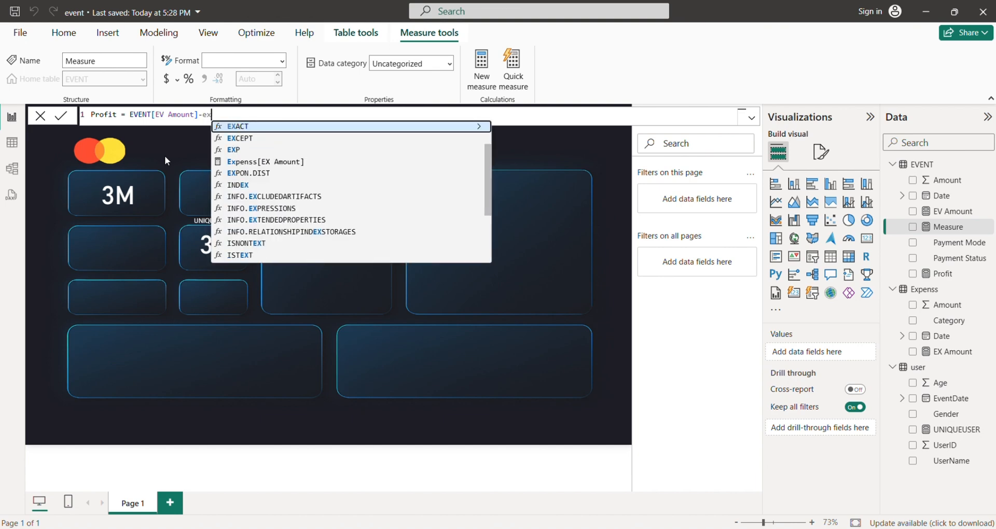
key(Down)
key(Down)
key(Down)
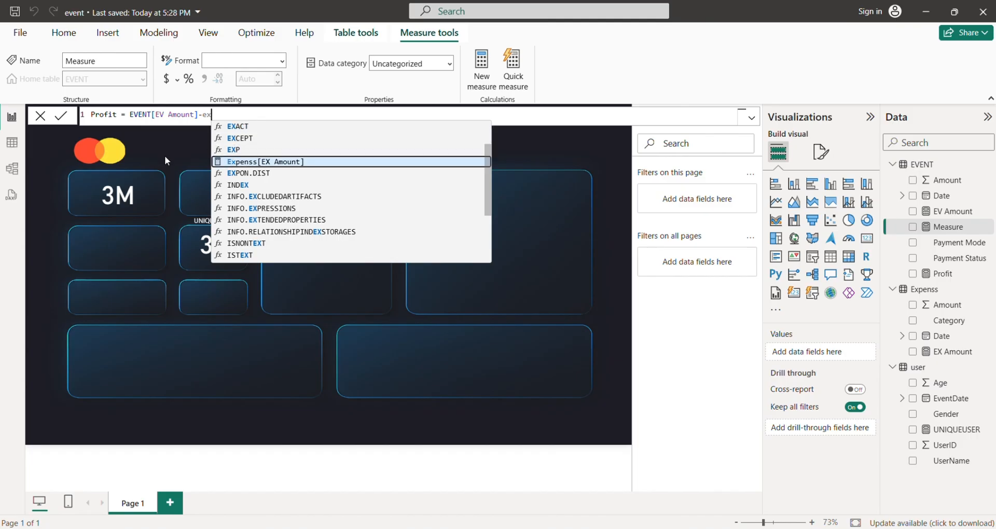
key(Tab)
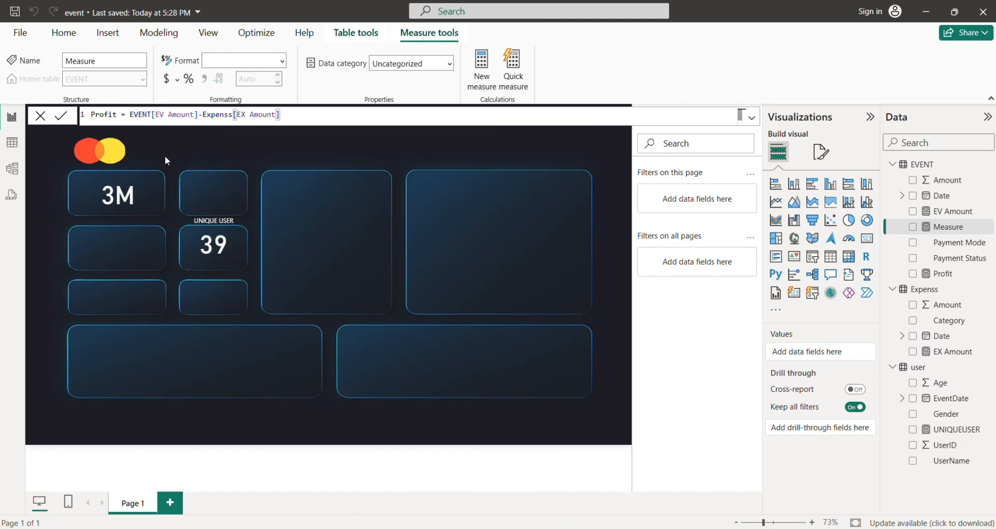
key(Return)
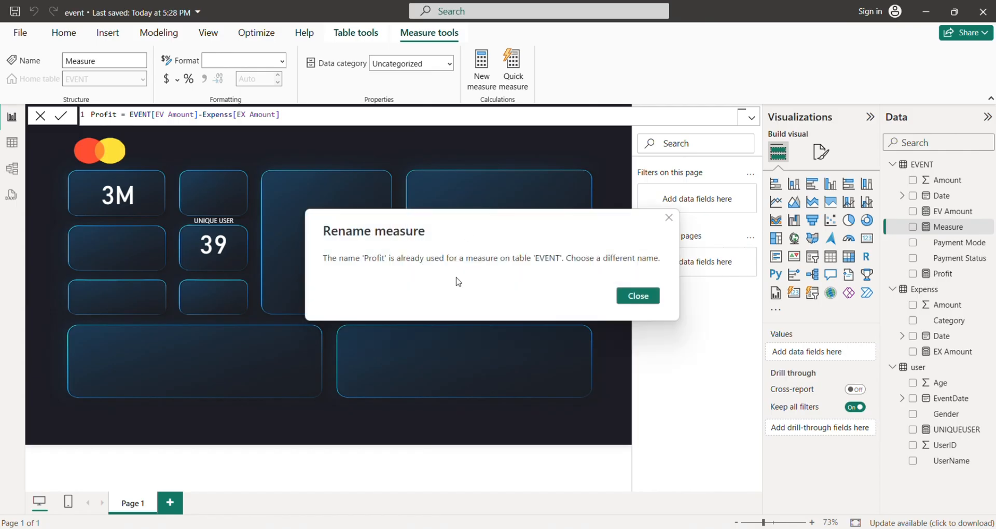
click(617, 296)
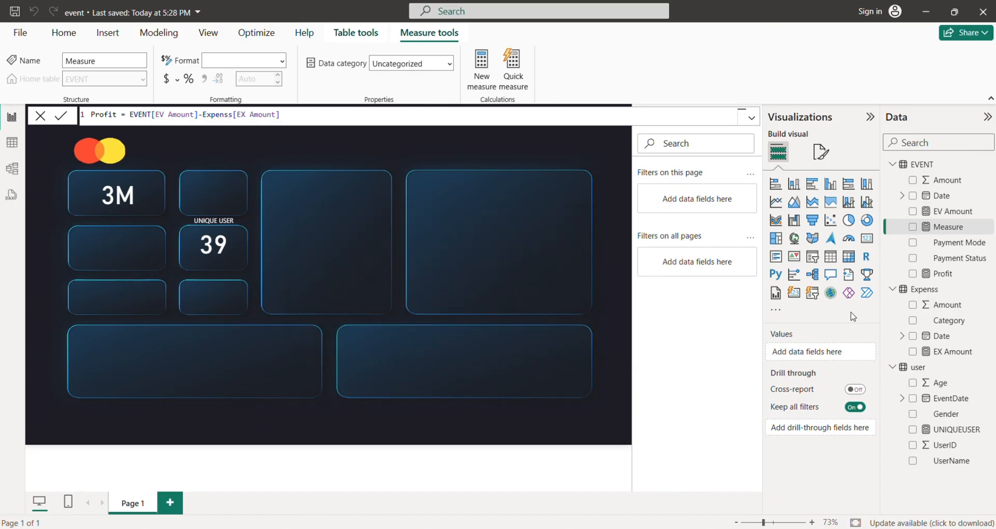
Delete the existing Profit measure of the EVENT table from the model.
right_click(945, 280)
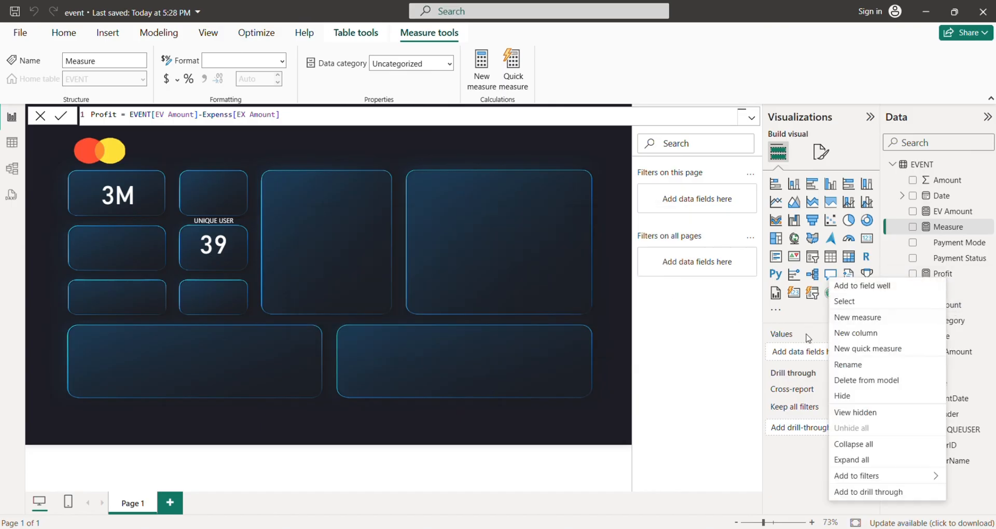
click(859, 386)
click(567, 303)
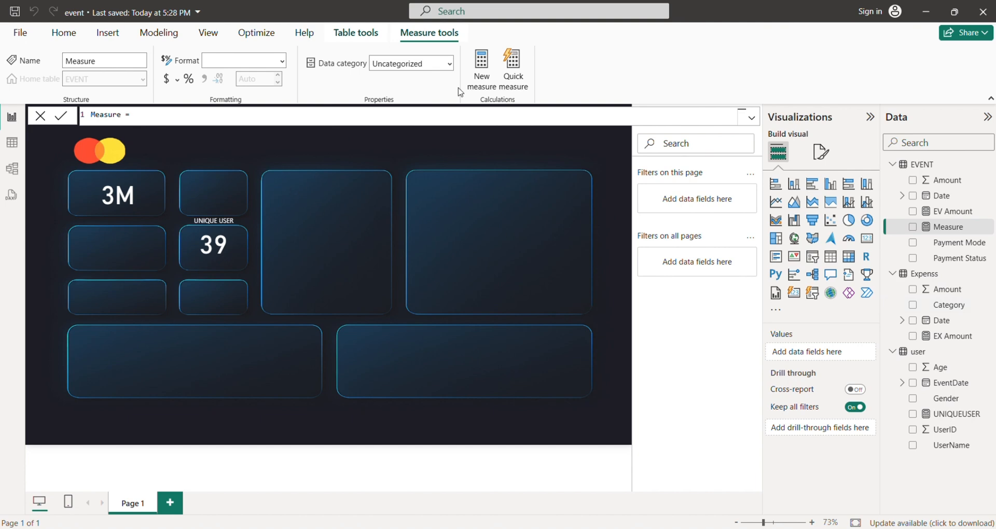
Replace the placeholder name Measure with Profit in the new measure's formula.
double_click(123, 114)
click(123, 115)
key(BackSpace)
key(BackSpace)
key(BackSpace)
key(BackSpace)
key(BackSpace)
key(BackSpace)
key(BackSpace)
text(rpeat)
key(BackSpace)
key(BackSpace)
key(BackSpace)
key(BackSpace)
key(BackSpace)
text(Profit)
Define Profit as EVENT[EV Amount]-Expenss[EX Amount] and commit the measure.
key(End)
text(ec)
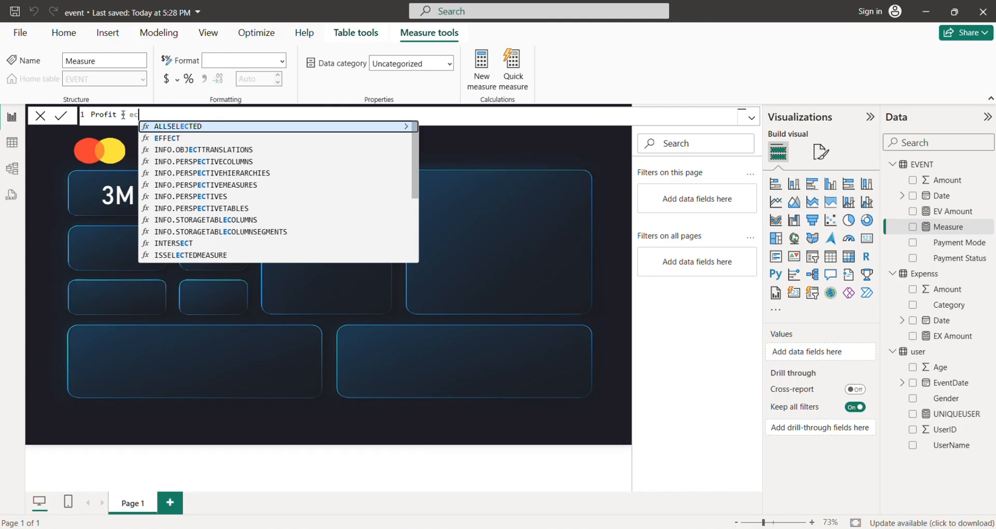
key(BackSpace)
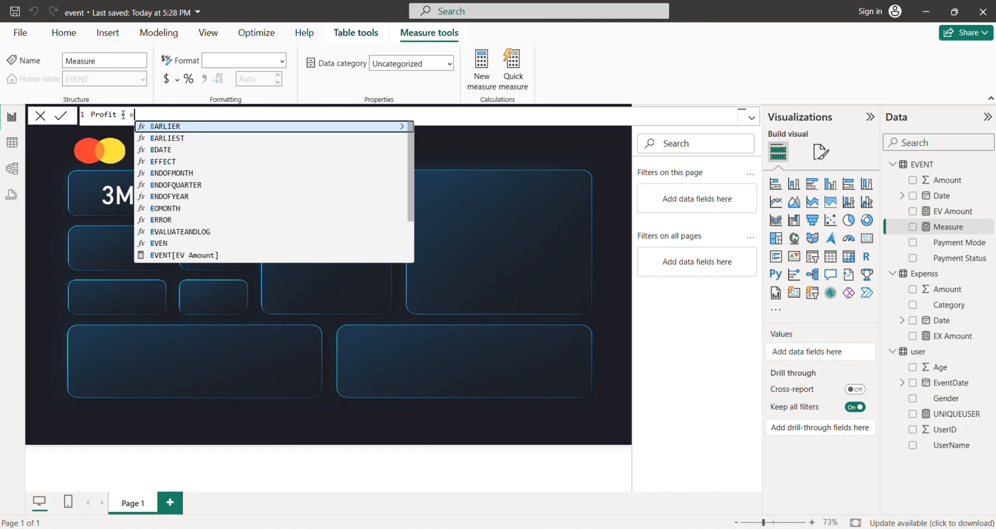
text(v)
key(Down)
key(Down)
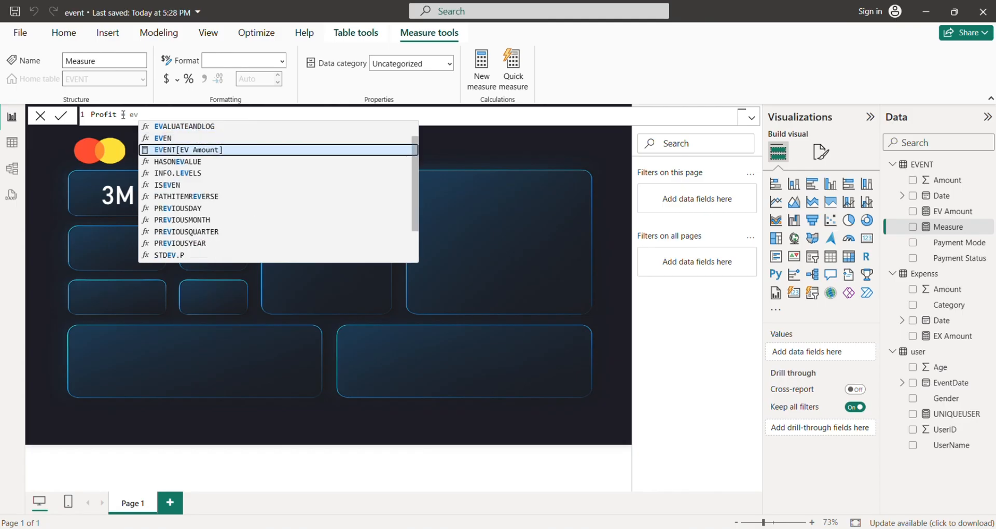
key(Tab)
text(-ex)
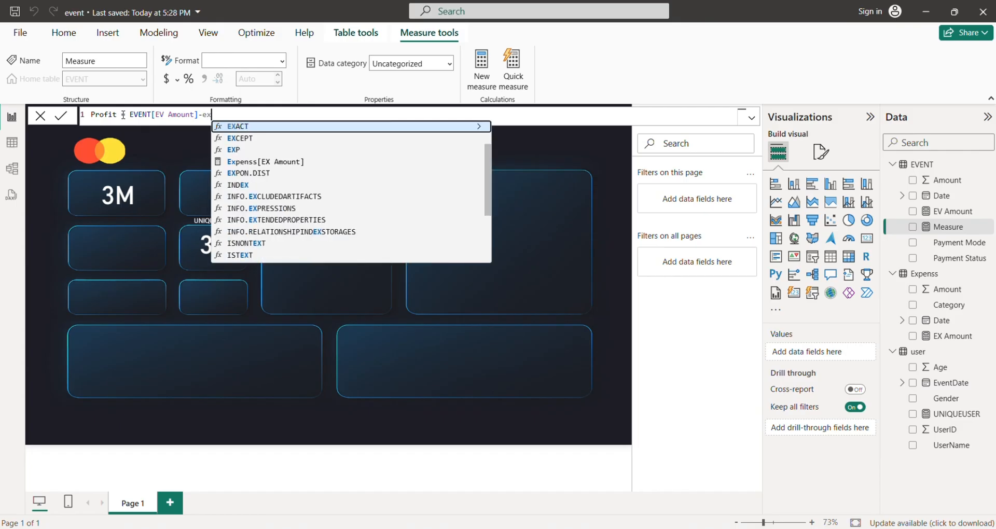
key(Down)
key(Down)
key(Down)
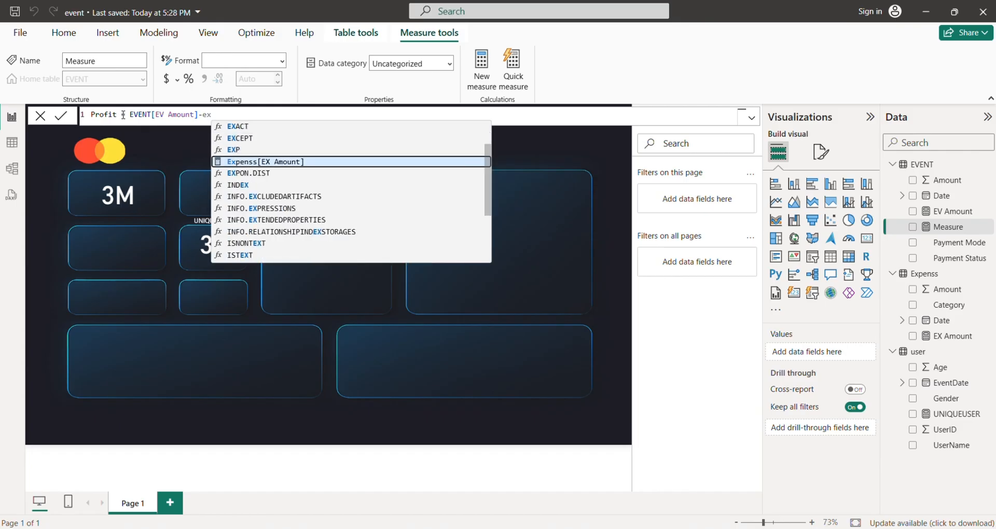
key(Tab)
key(Return)
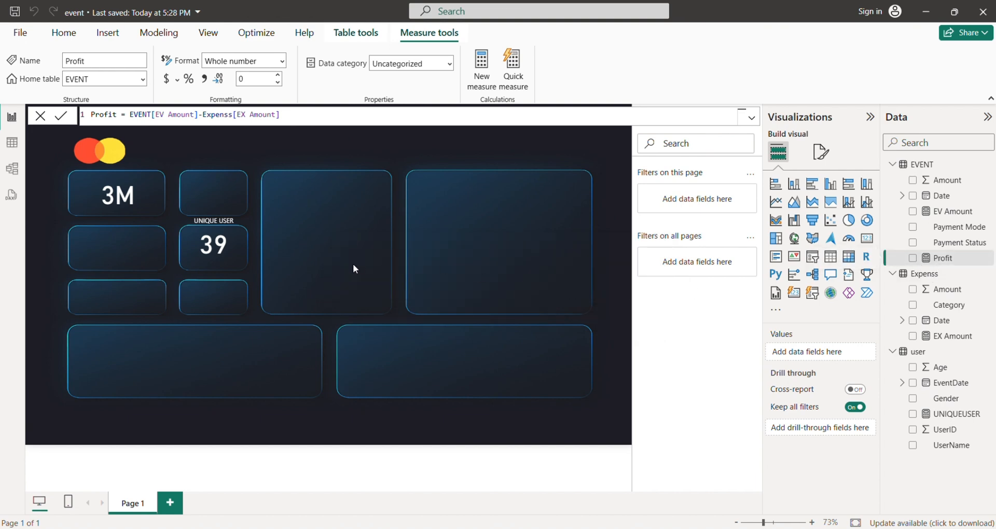
Duplicate the EV Amount card and place the copy on the empty tile above the UNIQUE USER card.
click(108, 195)
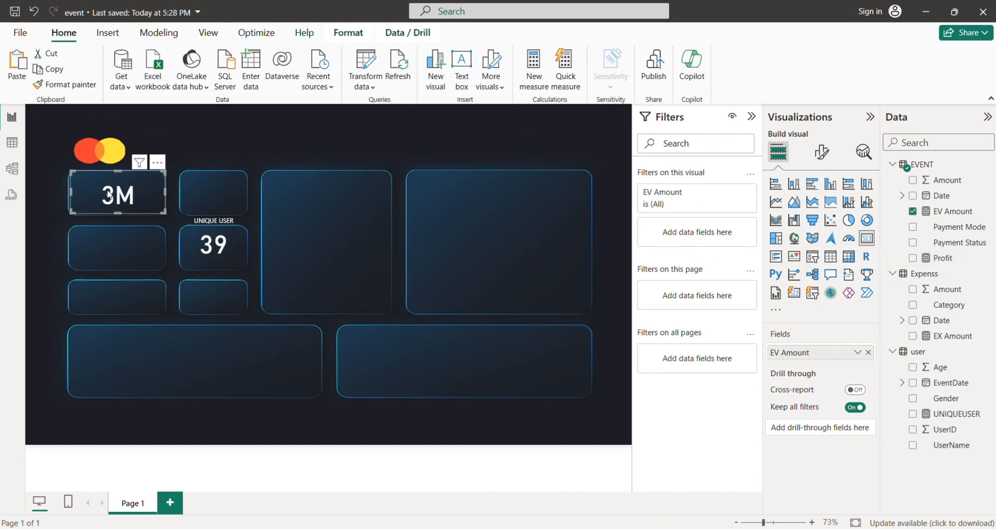
key(ctrl+v)
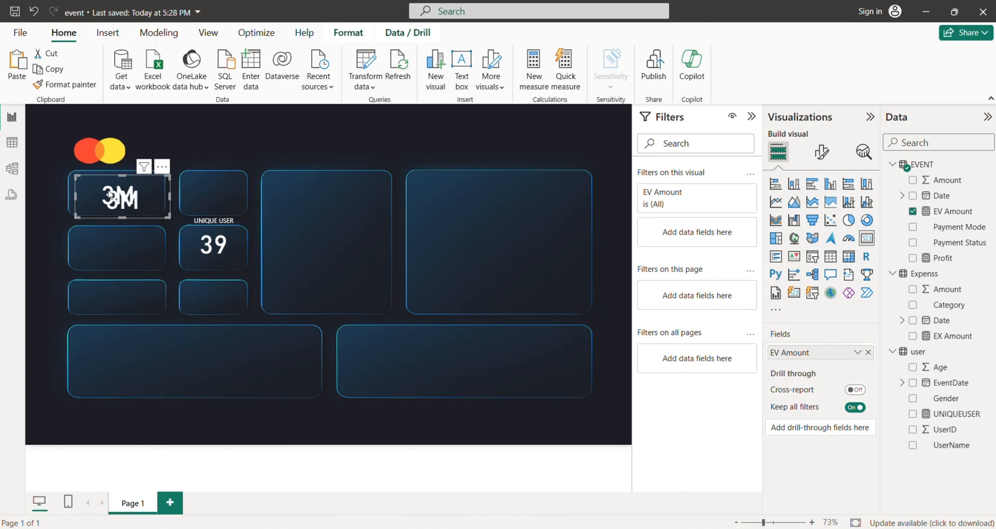
drag(110, 195, 197, 185)
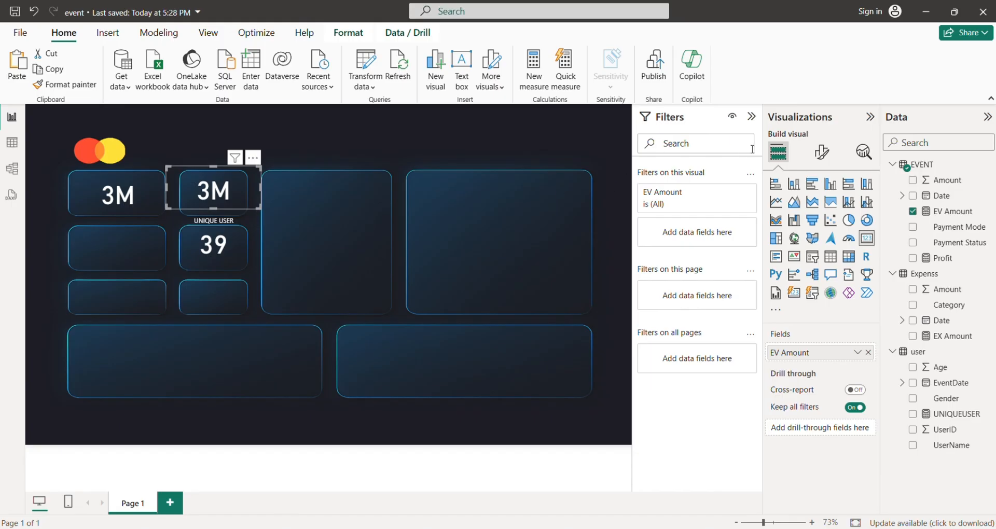
Replace EV Amount with the Profit measure in the copied card and narrow the card to fit its tile.
click(821, 152)
click(777, 152)
click(867, 352)
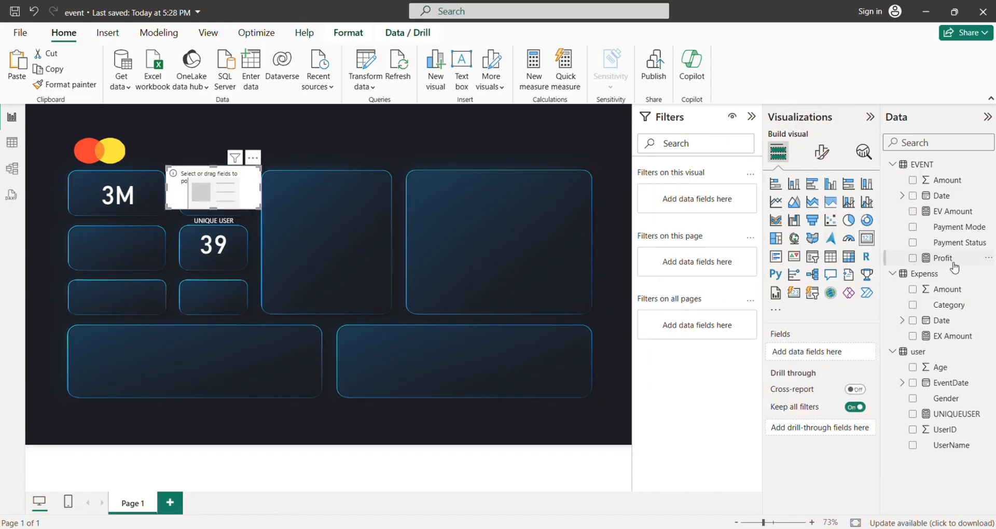
drag(954, 267, 782, 352)
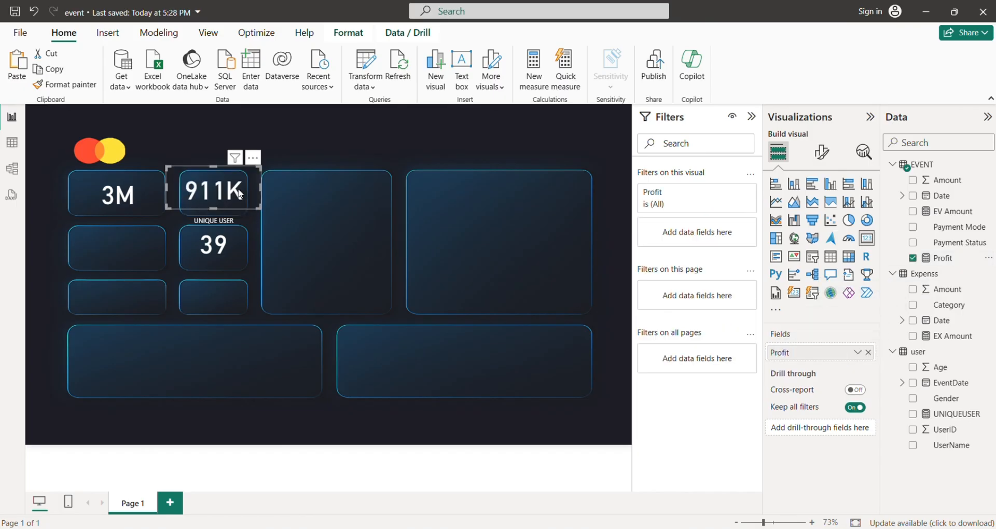
mouse_move(260, 206)
mouse_down()
mouse_move(224, 210)
mouse_move(225, 197)
mouse_move(239, 204)
mouse_up()
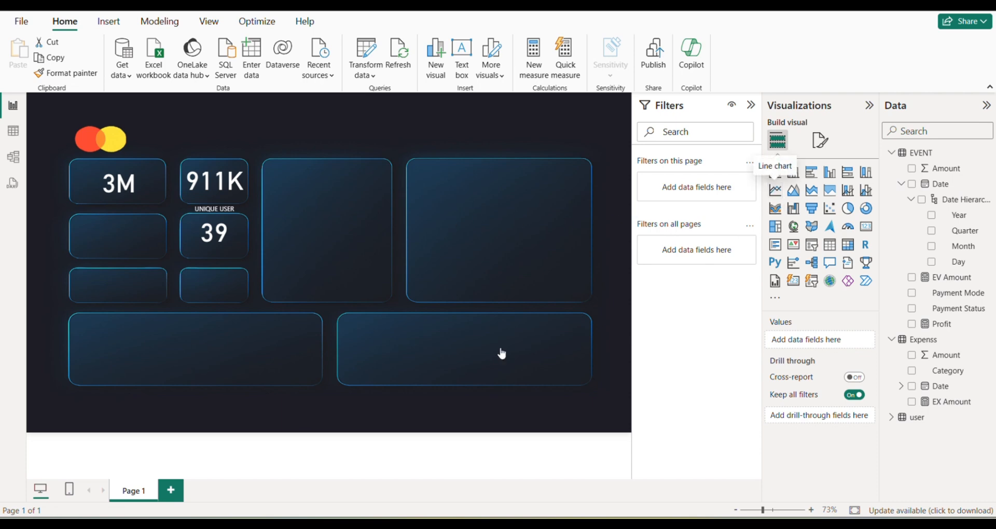
Insert a line chart on the report page and move it down toward the two wide bottom tiles.
click(775, 190)
drag(386, 171, 391, 244)
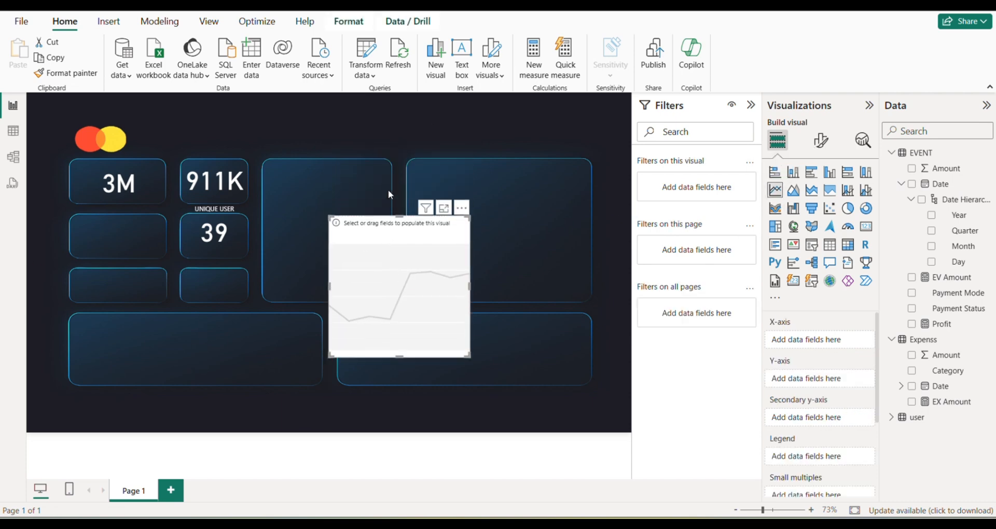
click(399, 213)
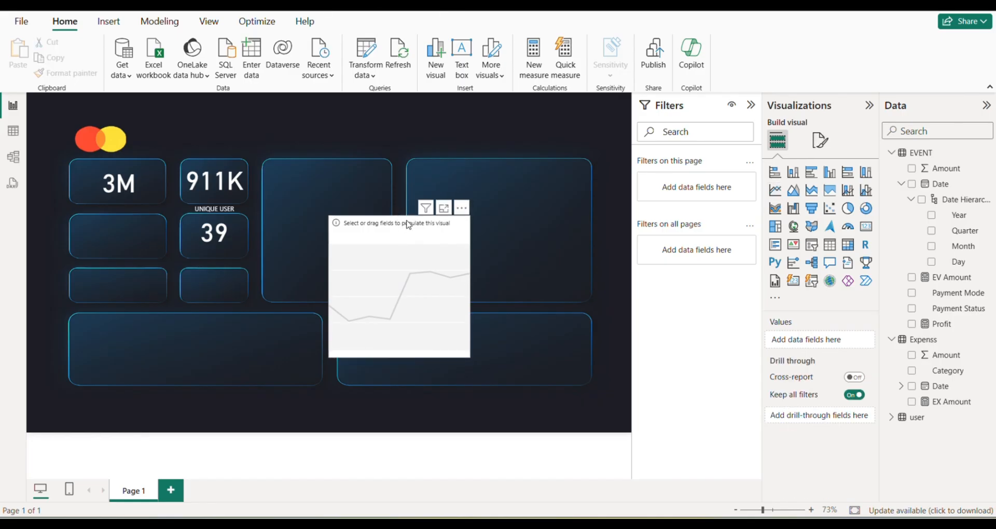
drag(371, 231, 345, 265)
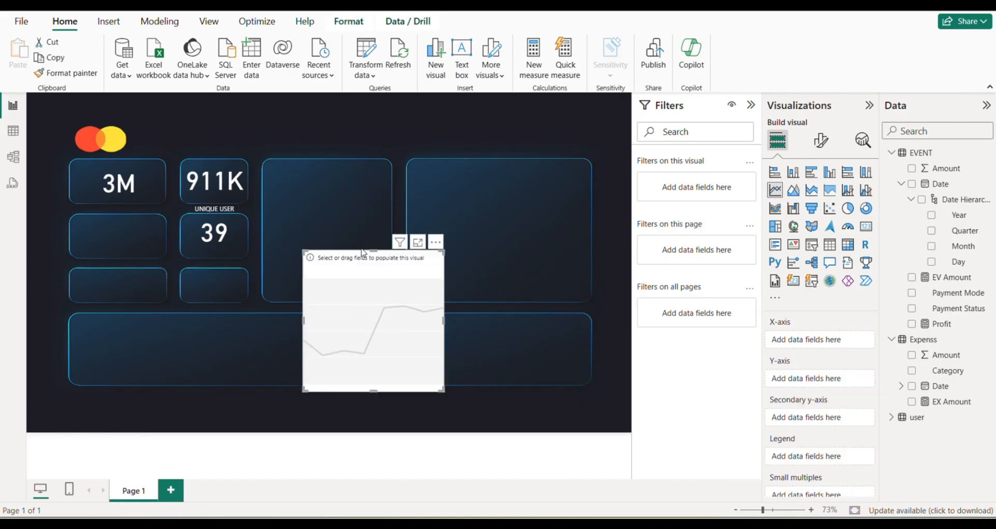
click(363, 249)
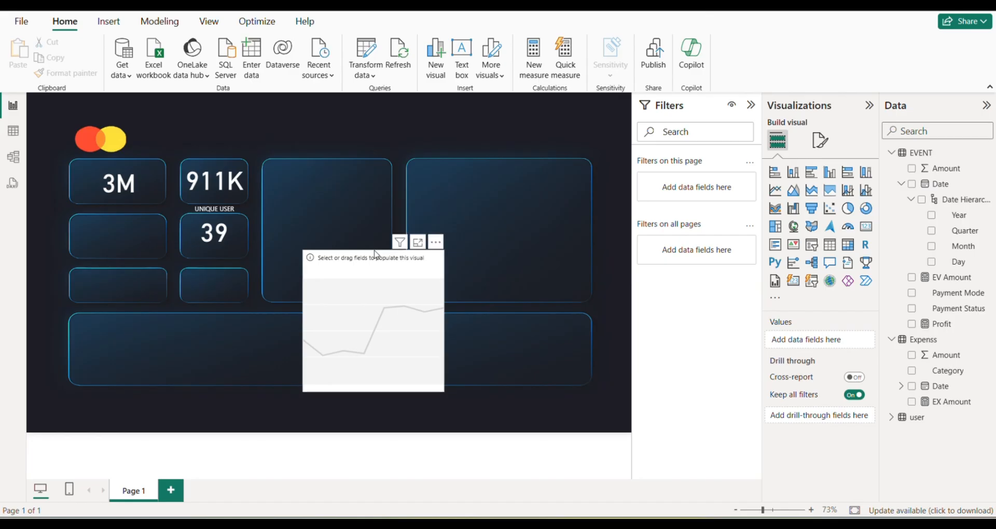
click(412, 343)
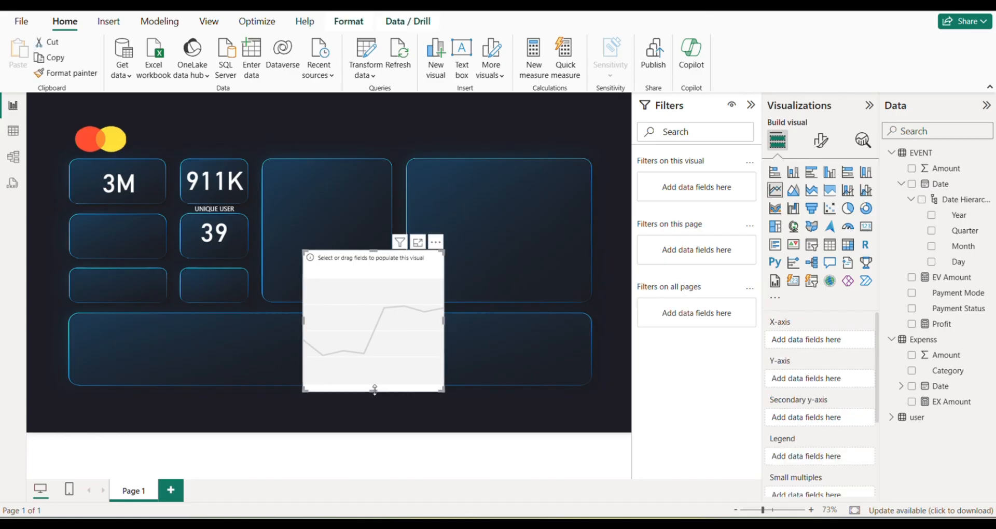
Shorten and widen the line chart so it fits inside the second wide tile of the bottom row.
drag(373, 391, 487, 368)
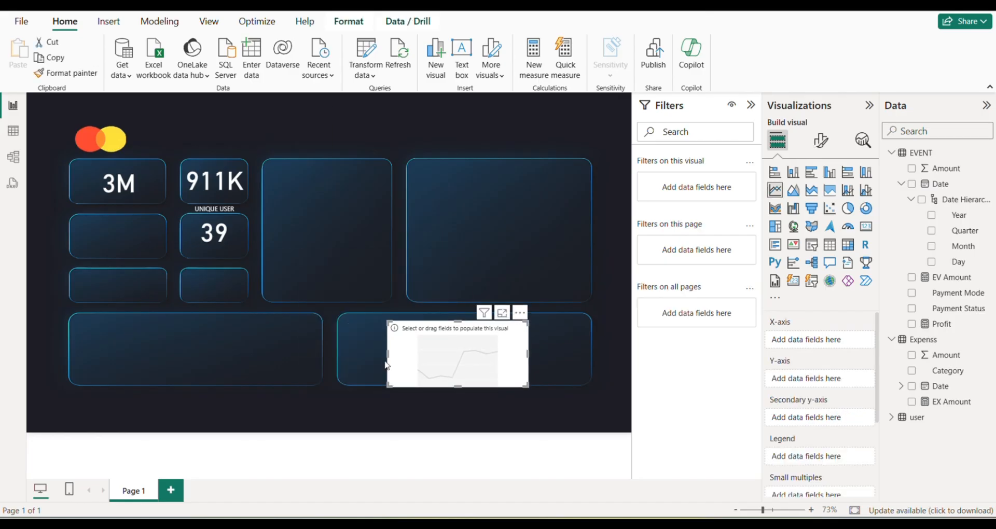
drag(388, 353, 341, 347)
drag(421, 364, 470, 364)
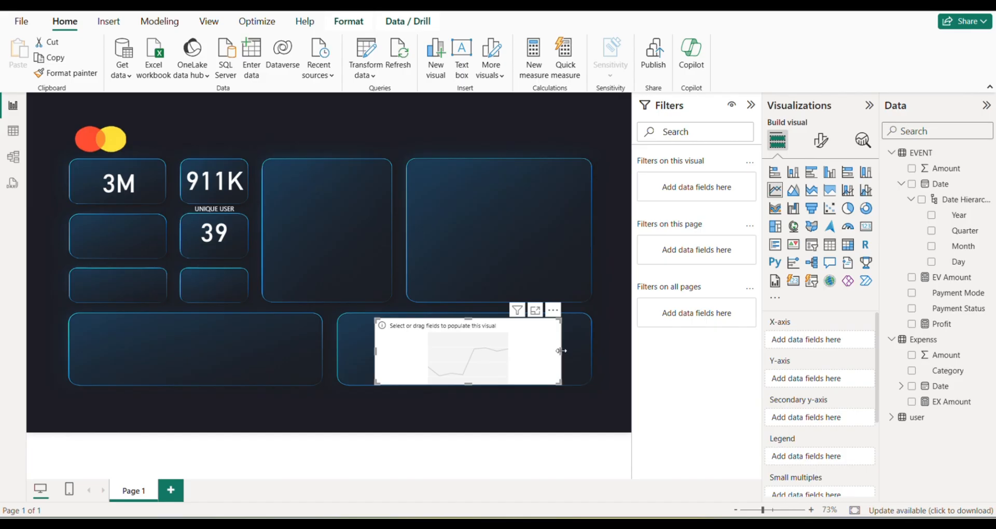
drag(561, 350, 508, 353)
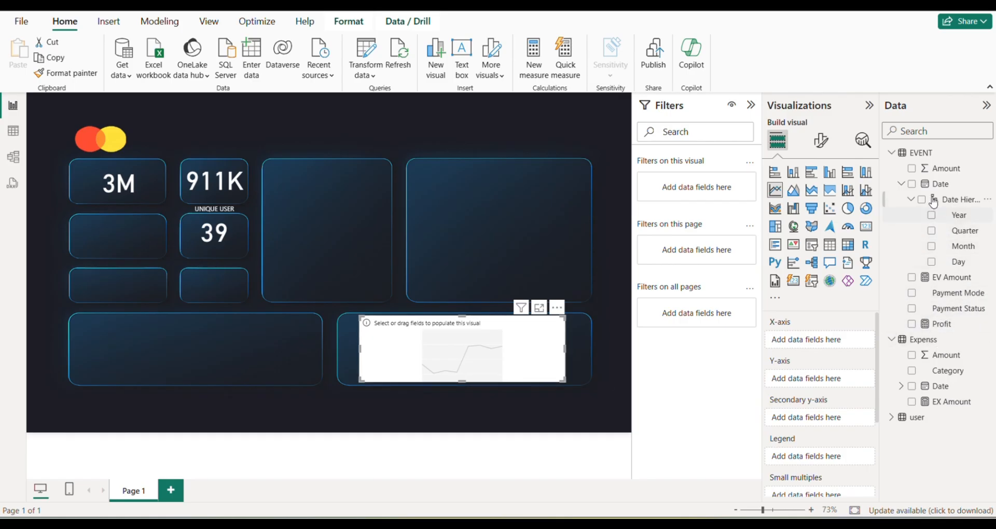
Plot EV Amount against the EVENT table's Date in the line chart, keeping only the Month level on the X-axis.
drag(937, 185, 847, 343)
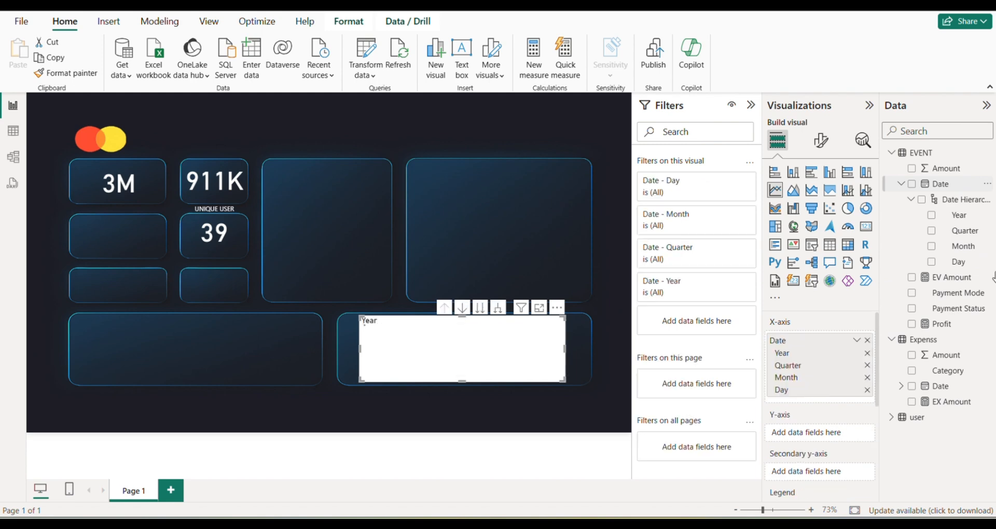
click(868, 353)
click(867, 353)
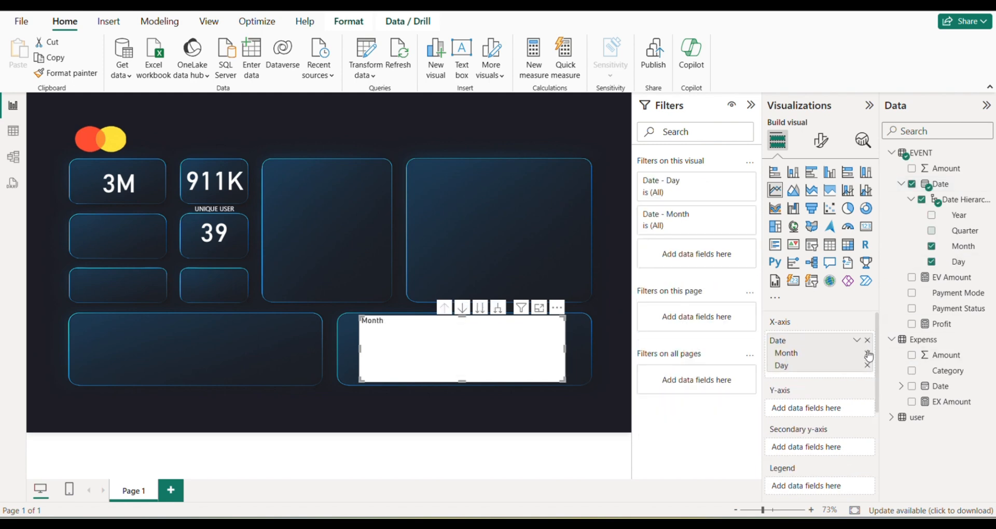
click(867, 365)
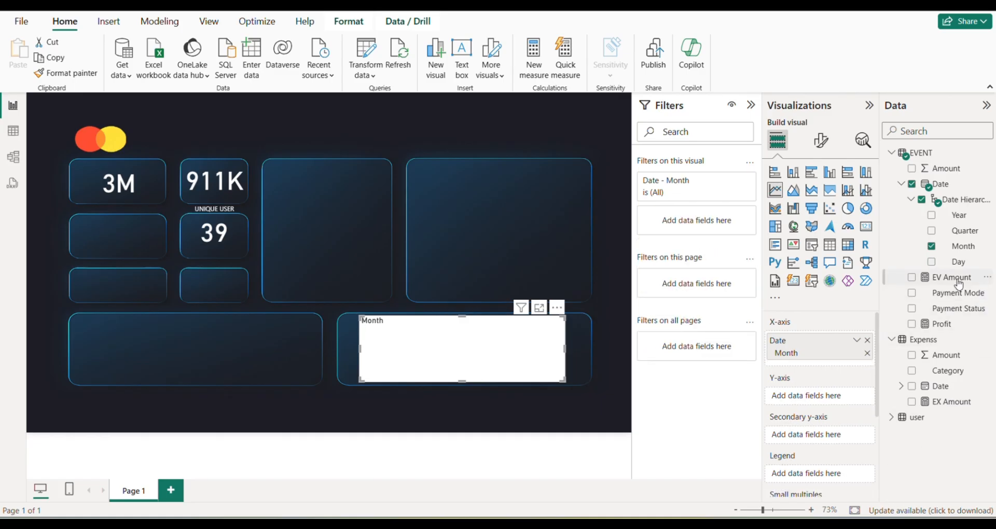
drag(957, 280, 524, 357)
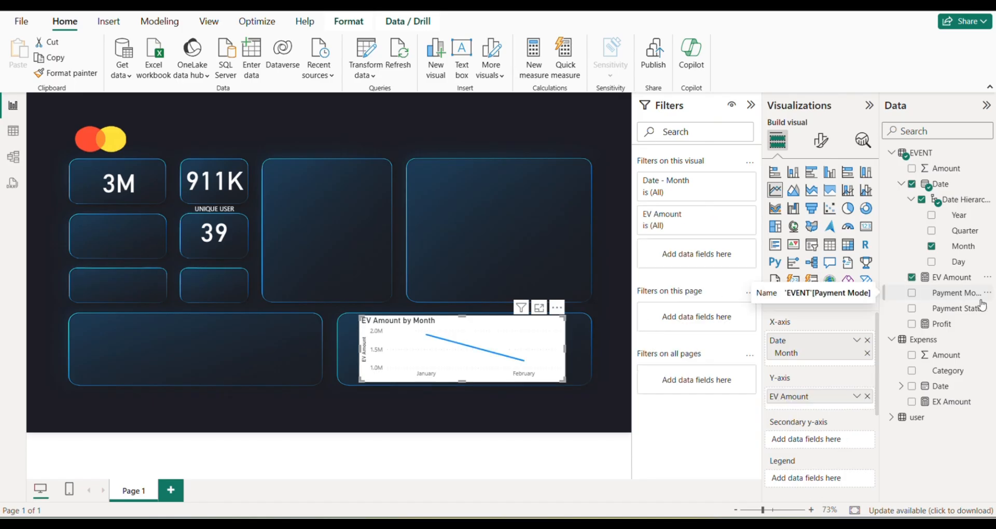
Add the Profit measure to the line chart alongside EV Amount and turn off the chart's background.
drag(941, 324, 529, 349)
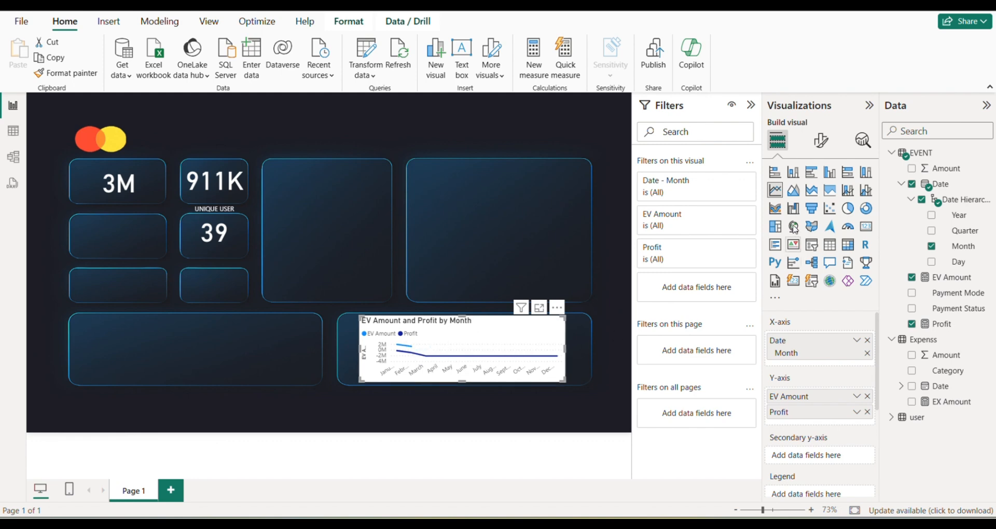
click(811, 147)
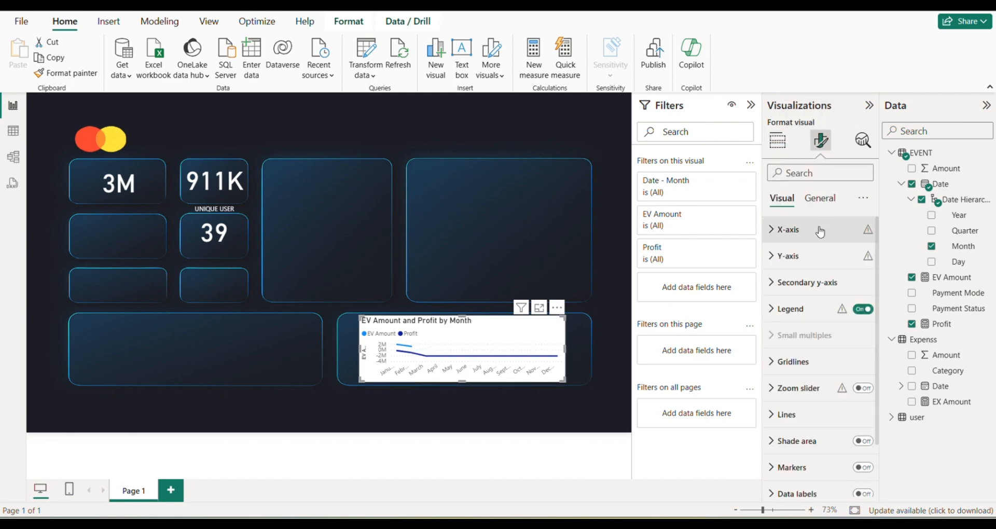
click(818, 199)
click(829, 295)
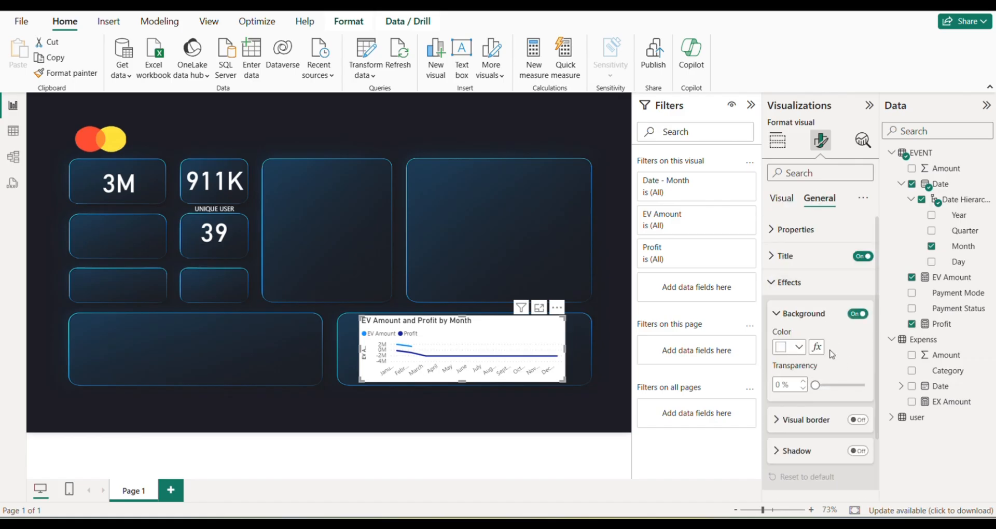
click(858, 315)
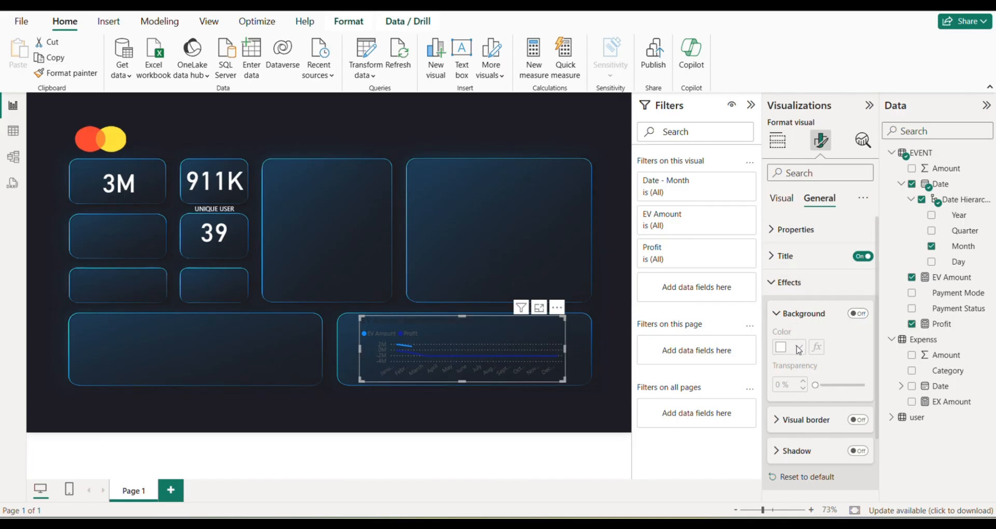
Set the line chart's title text colour to white.
click(796, 255)
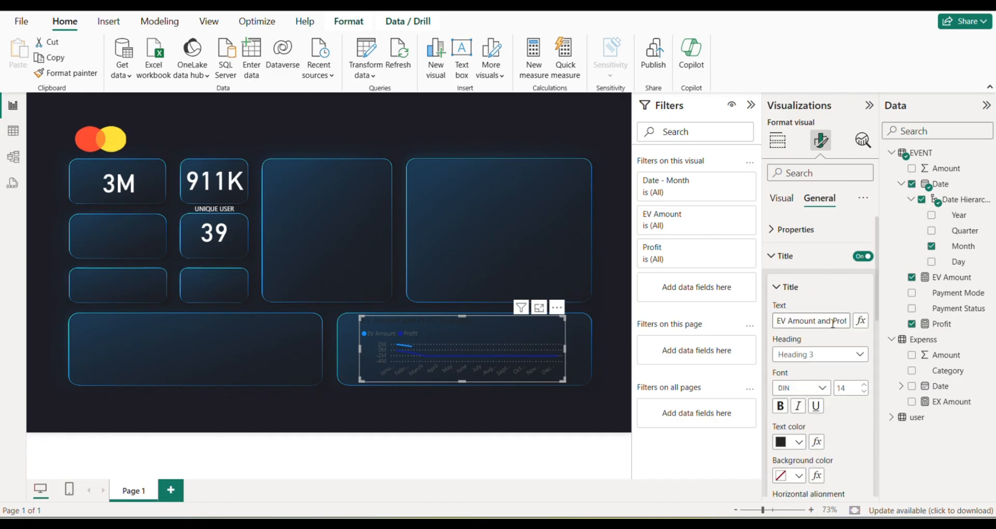
scroll(793, 400, down, 2)
click(799, 377)
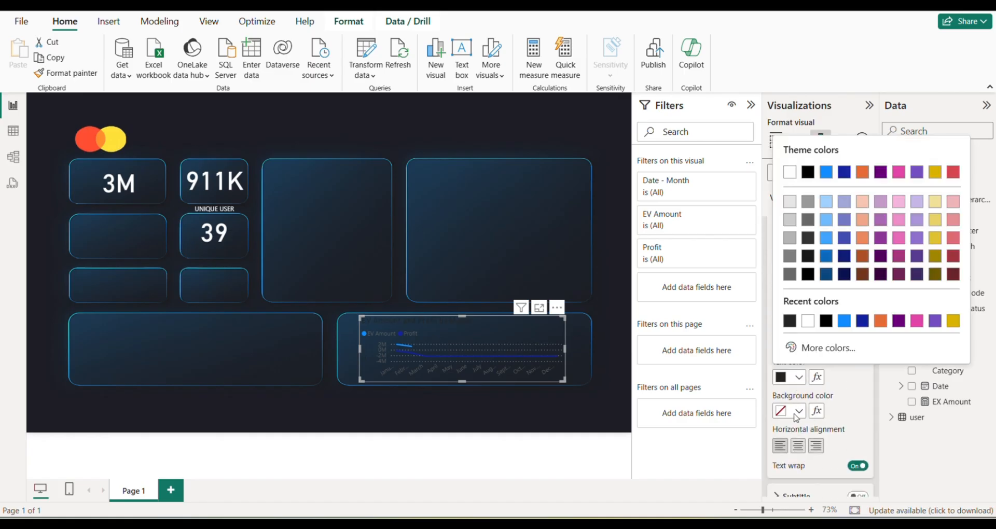
click(807, 321)
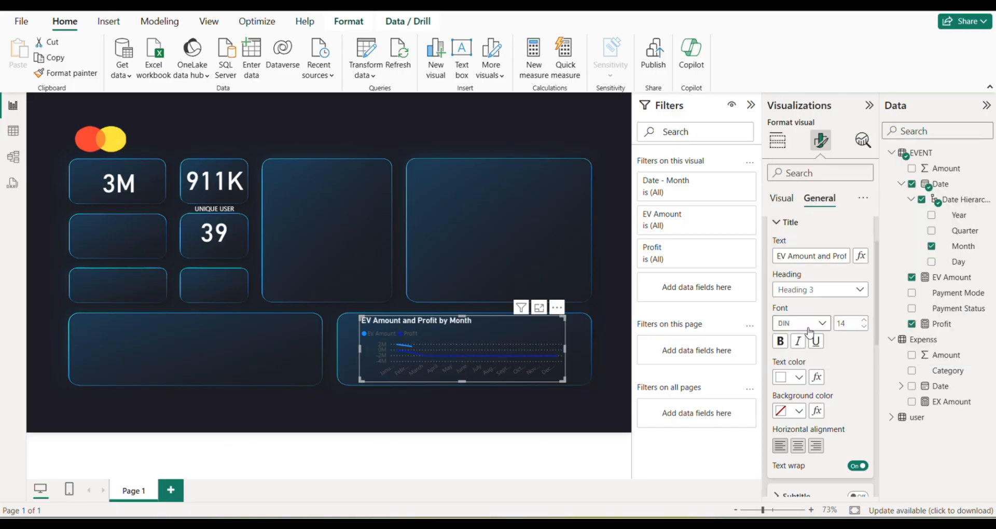
scroll(814, 361, down, 5)
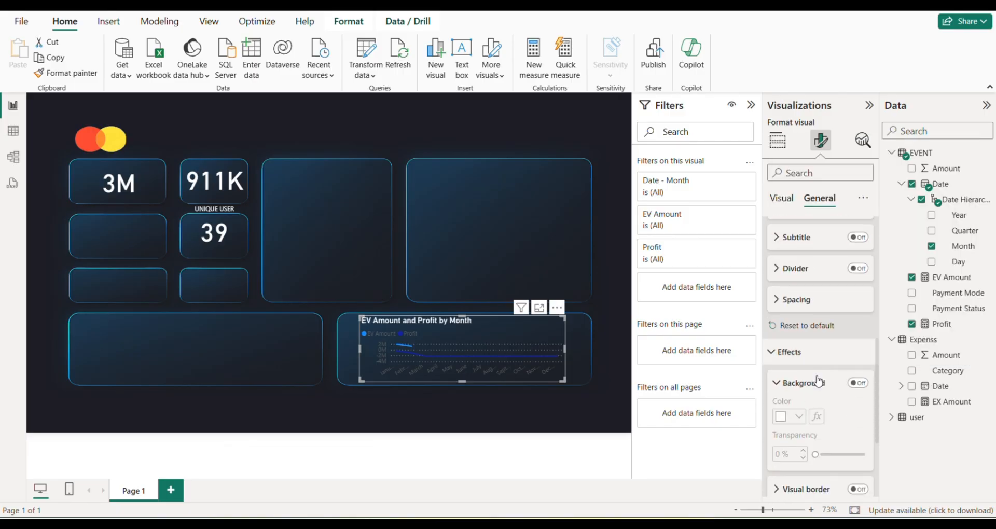
scroll(817, 384, down, 3)
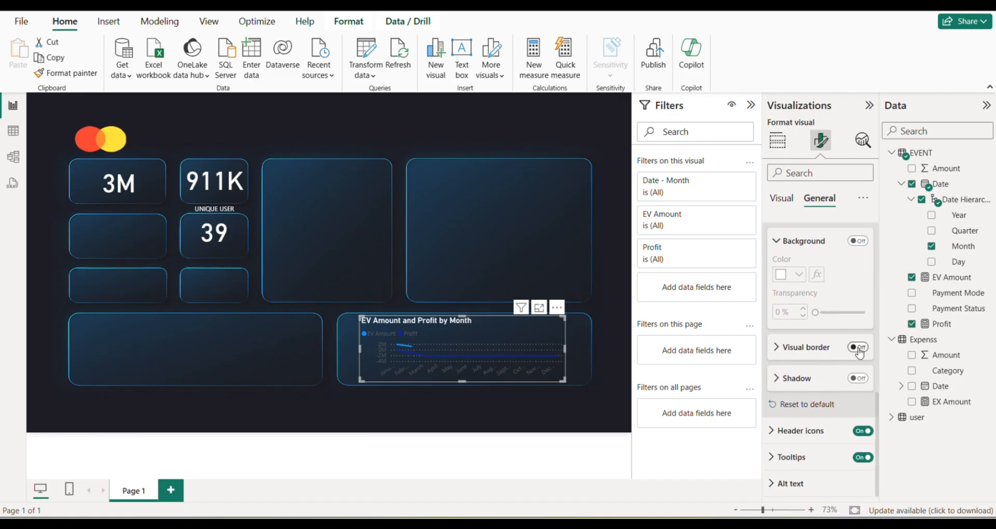
click(858, 347)
click(858, 347)
scroll(801, 312, up, 8)
Set the colour of the line chart's X-axis values to white.
click(784, 200)
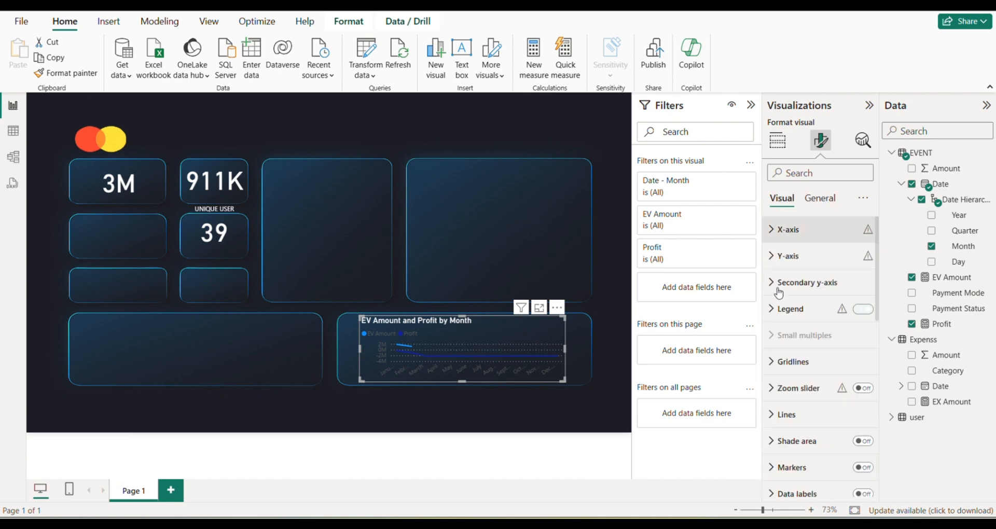
click(784, 240)
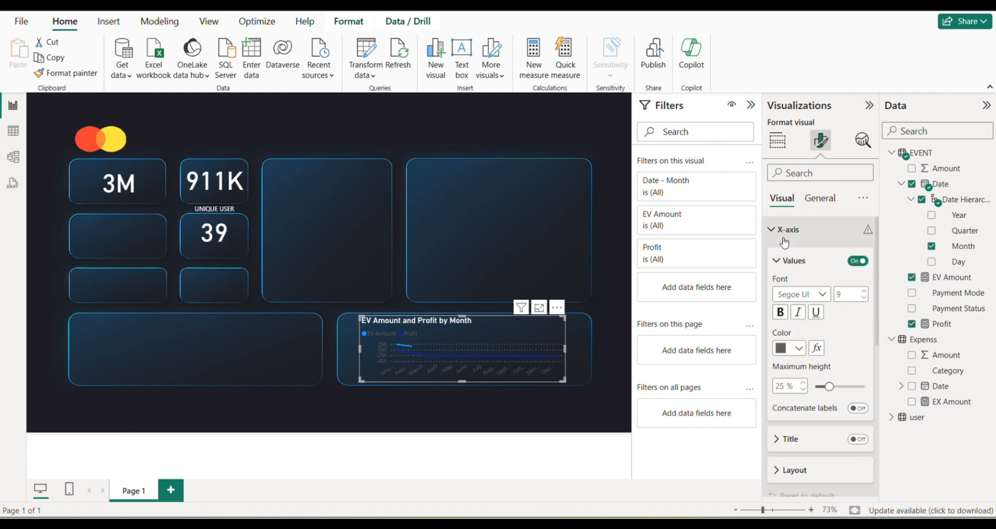
click(795, 351)
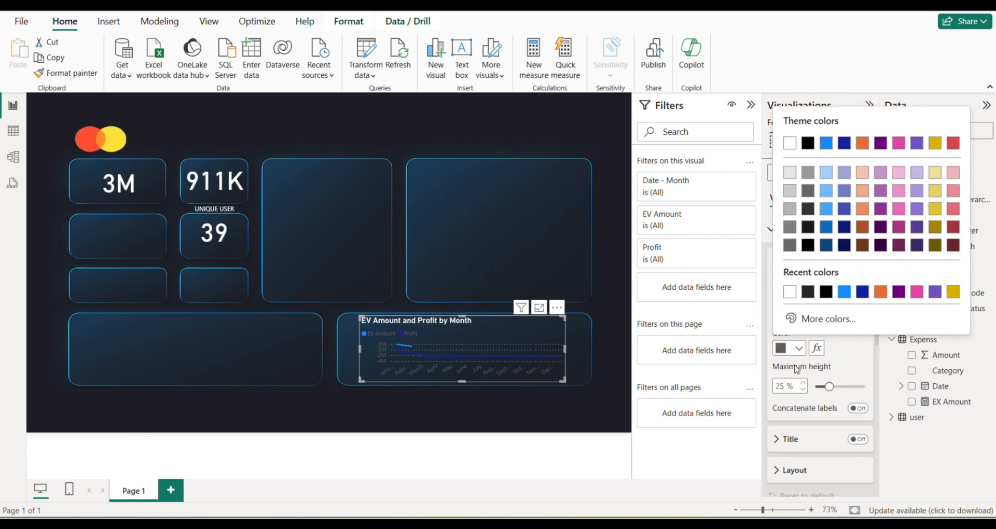
click(788, 297)
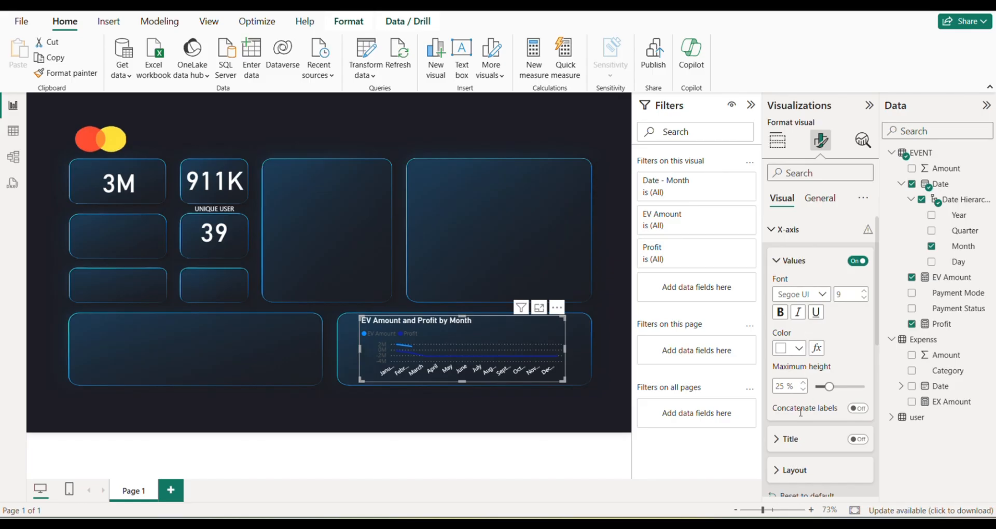
Set the colour of the line chart's Y-axis values to white.
scroll(809, 311, down, 5)
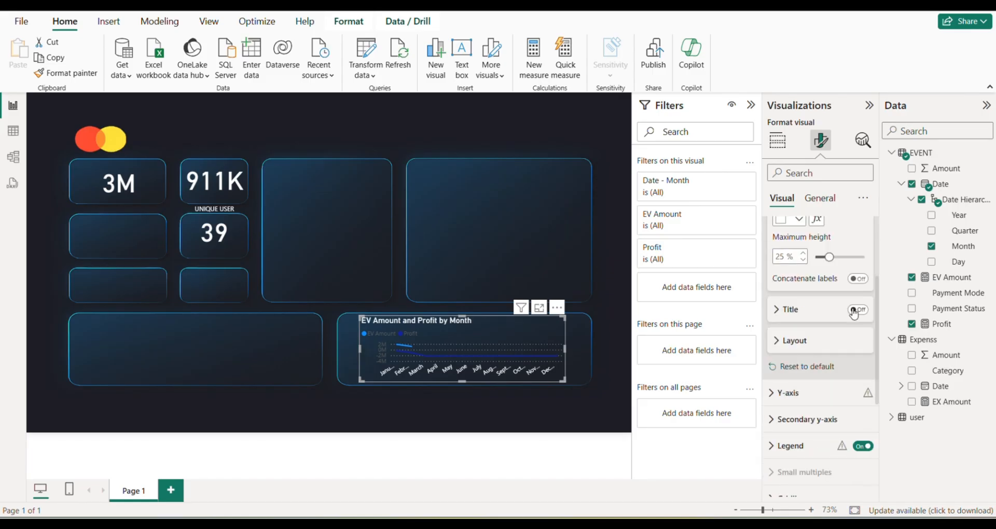
scroll(835, 389, down, 3)
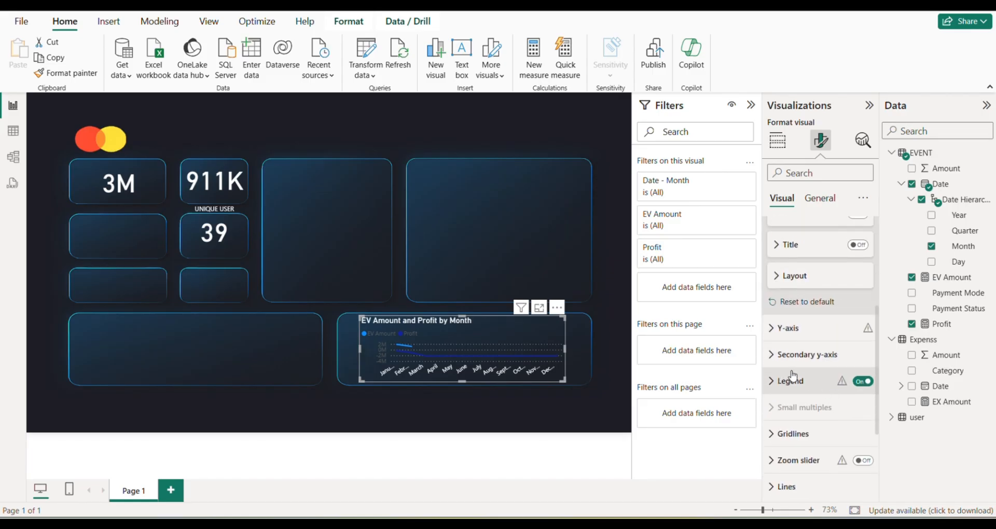
click(788, 328)
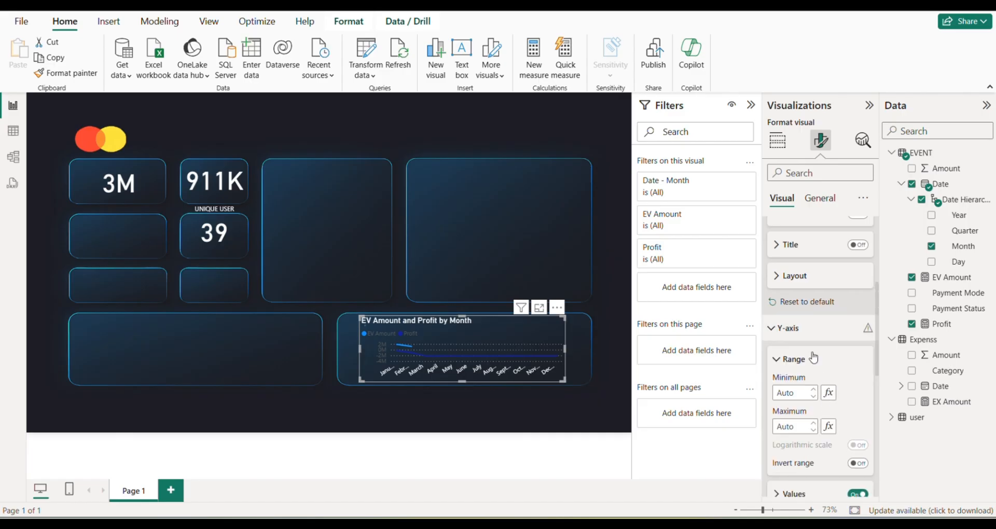
scroll(813, 358, down, 5)
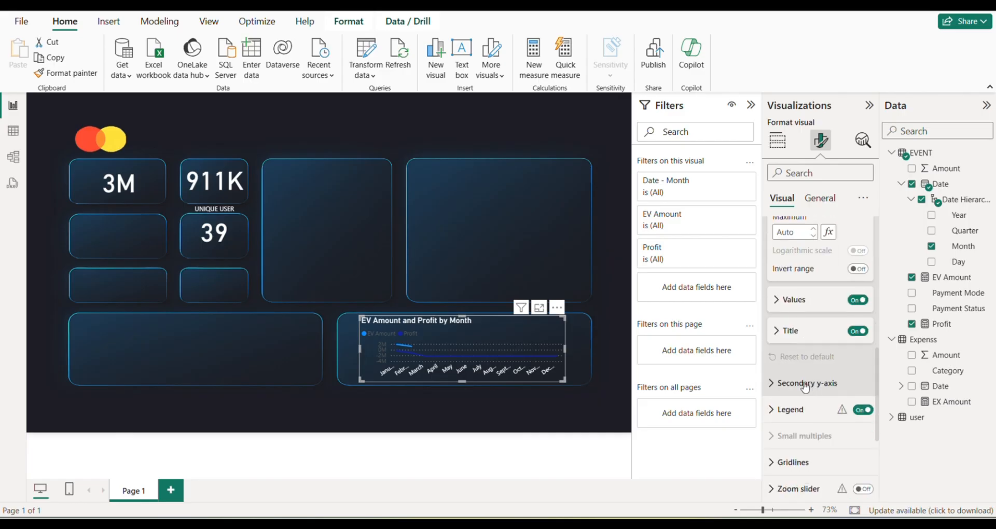
click(777, 305)
click(798, 387)
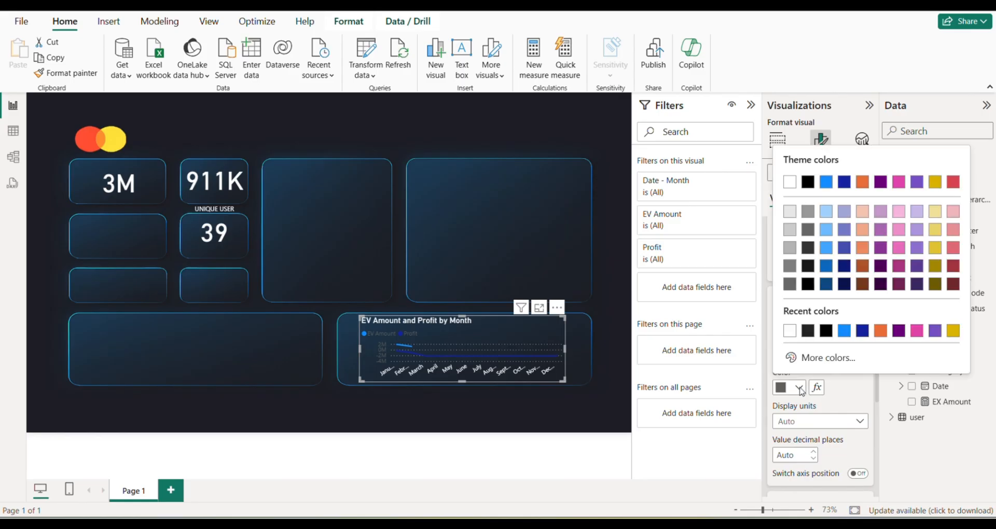
click(790, 332)
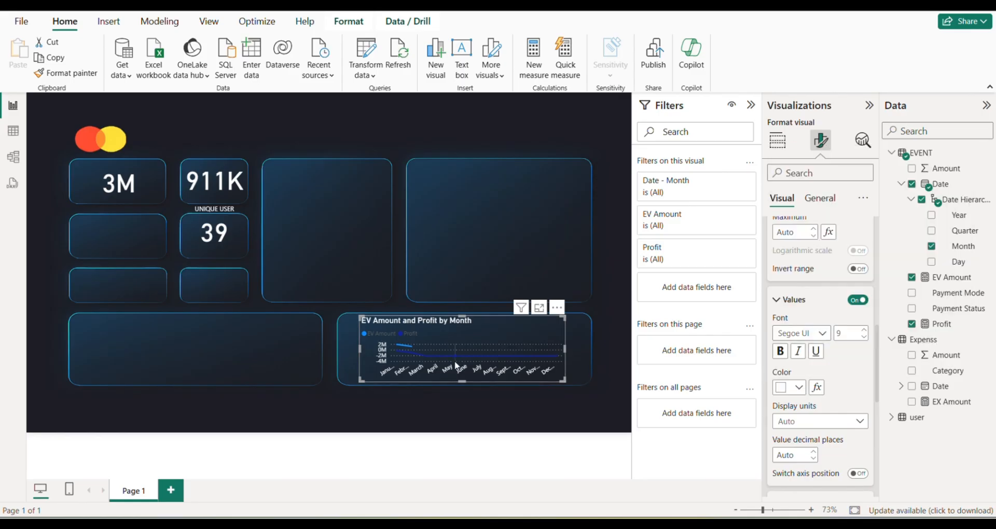
Look through the line chart's legend, secondary y-axis and other visual formatting options for the legend text settings.
scroll(814, 369, down, 6)
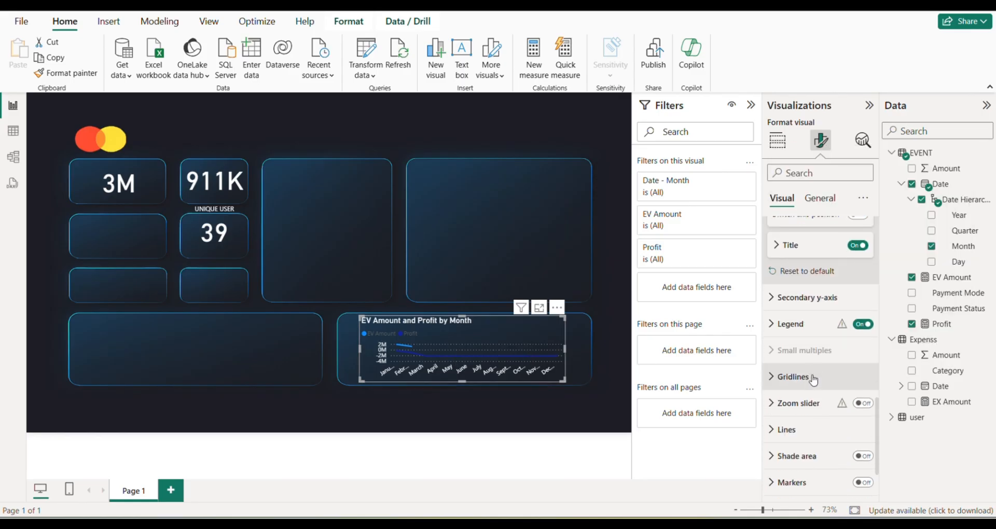
click(784, 329)
click(858, 440)
scroll(794, 355, down, 3)
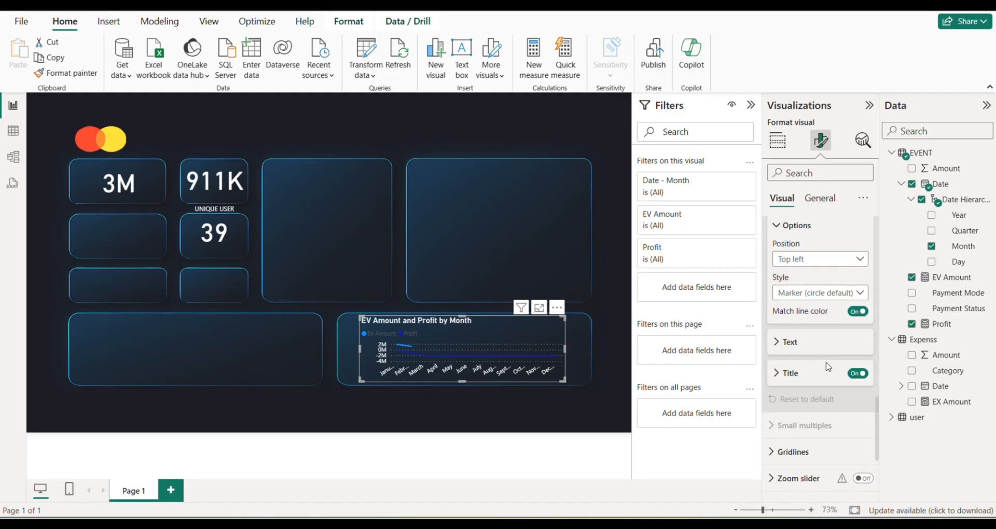
click(859, 300)
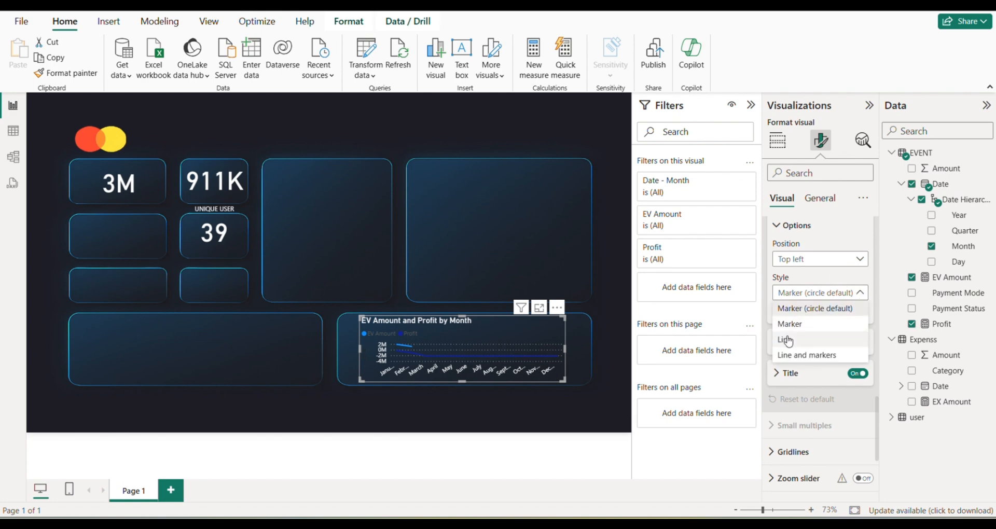
click(760, 294)
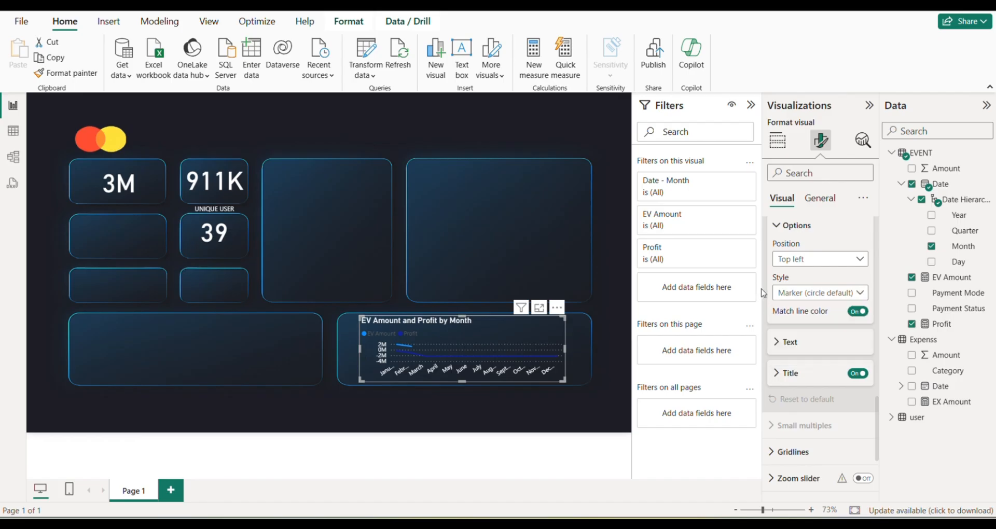
scroll(812, 358, down, 3)
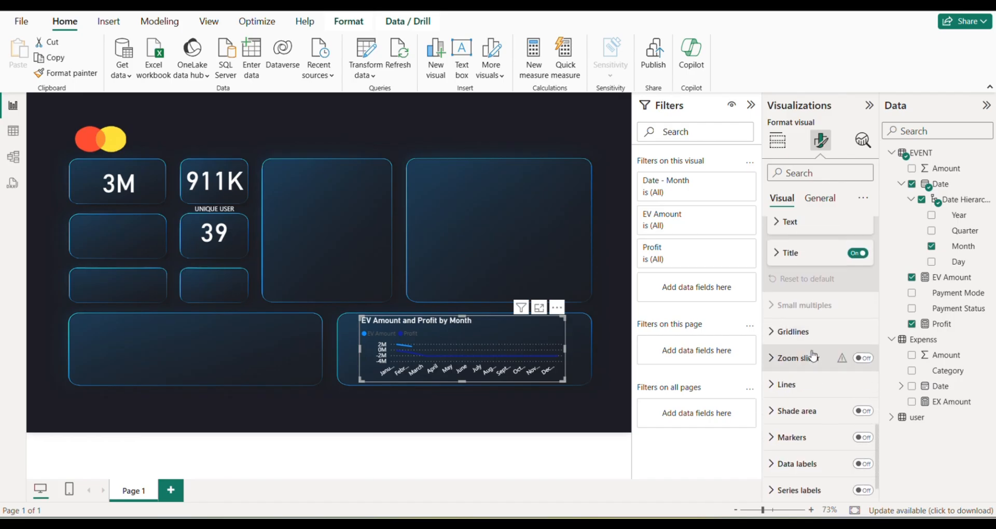
scroll(813, 356, up, 3)
click(812, 376)
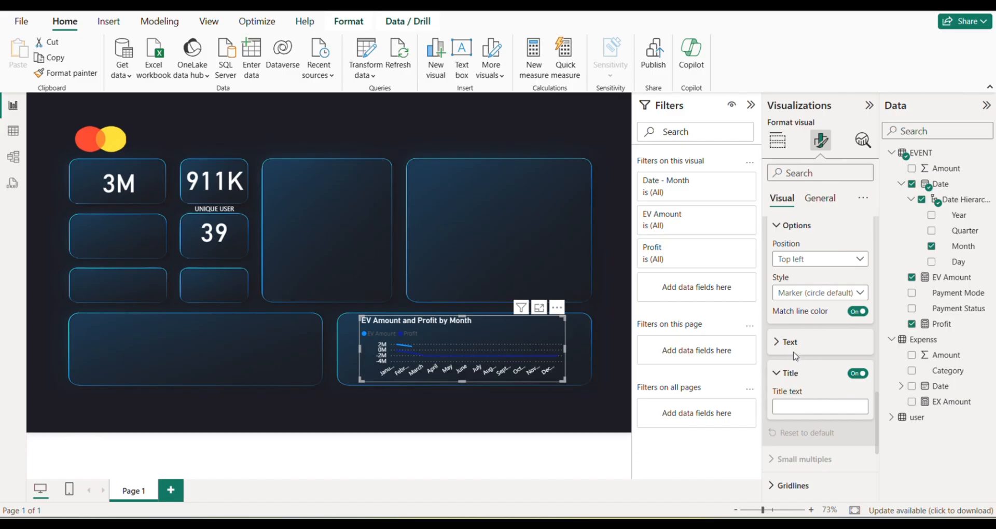
scroll(796, 347, down, 4)
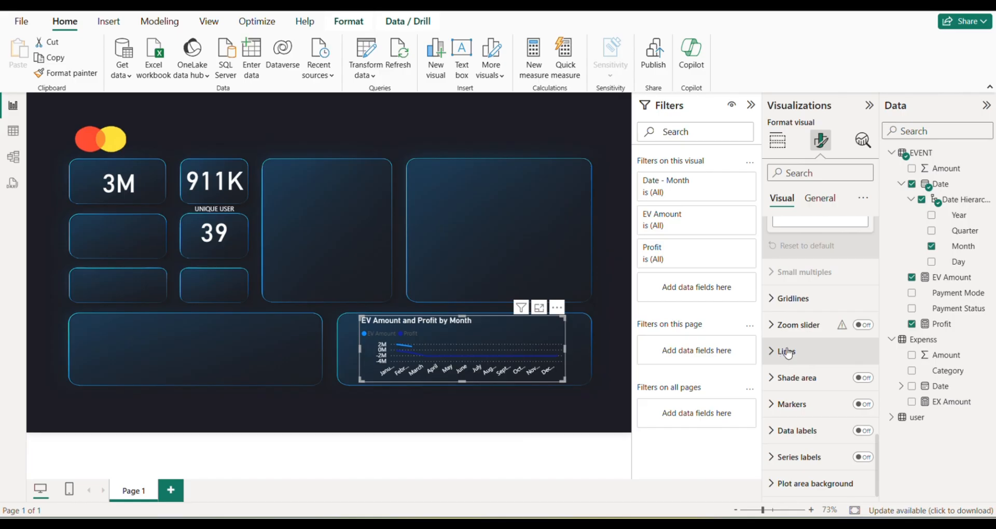
scroll(817, 366, up, 4)
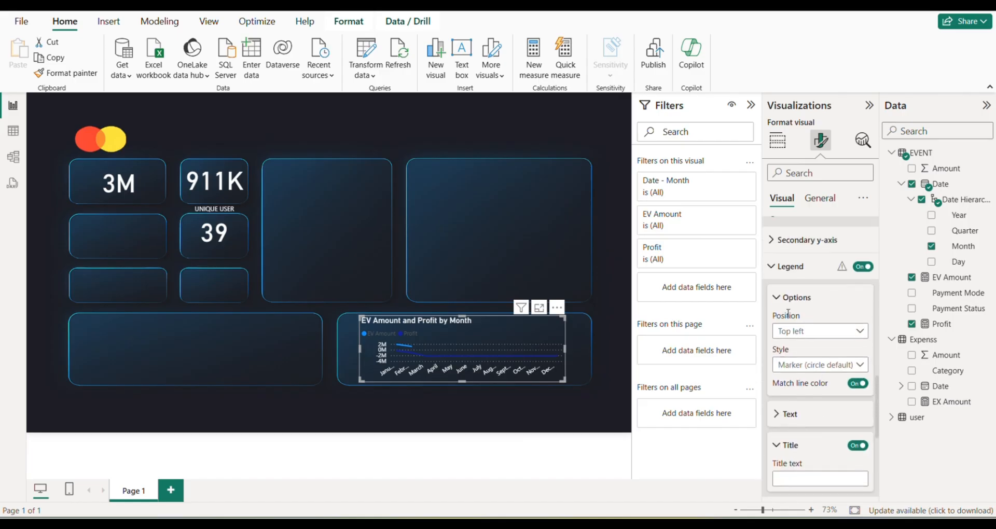
scroll(788, 314, up, 3)
click(813, 370)
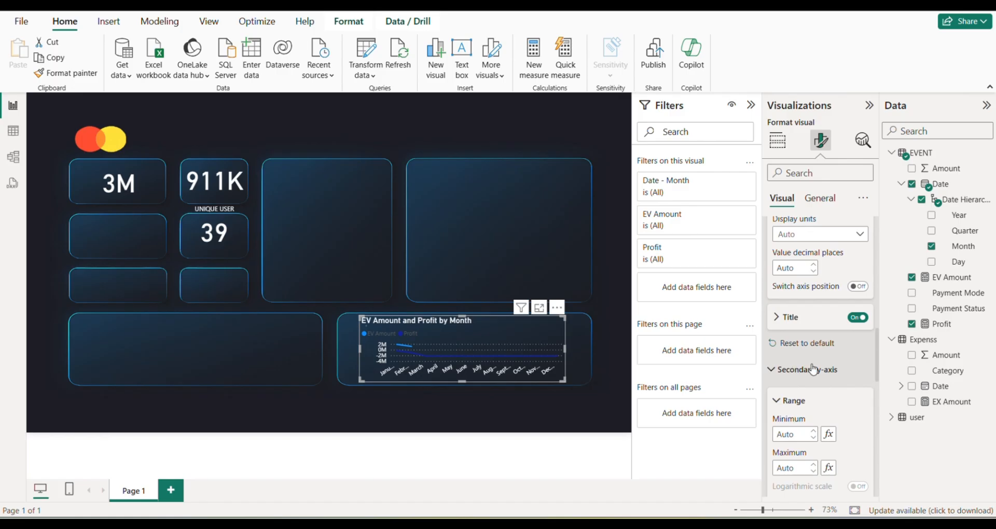
scroll(793, 337, down, 4)
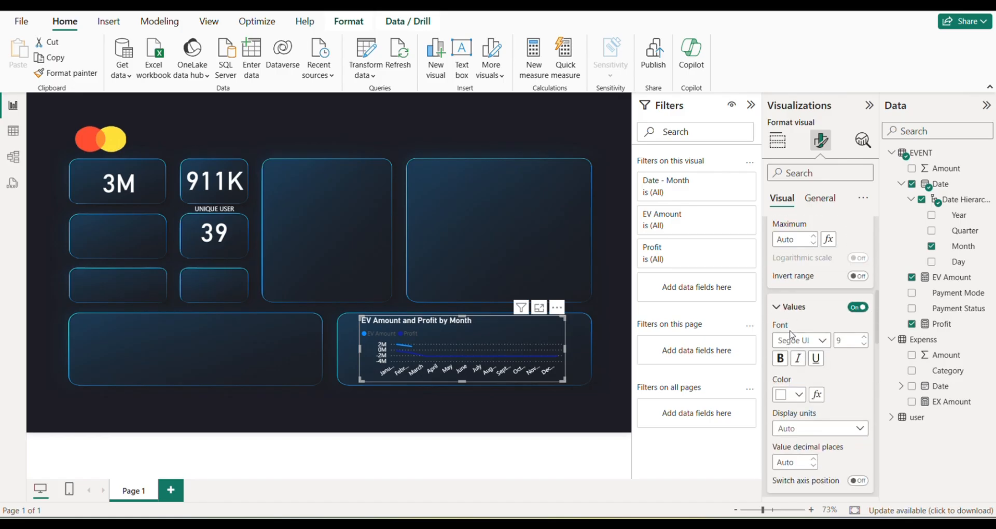
scroll(804, 328, up, 6)
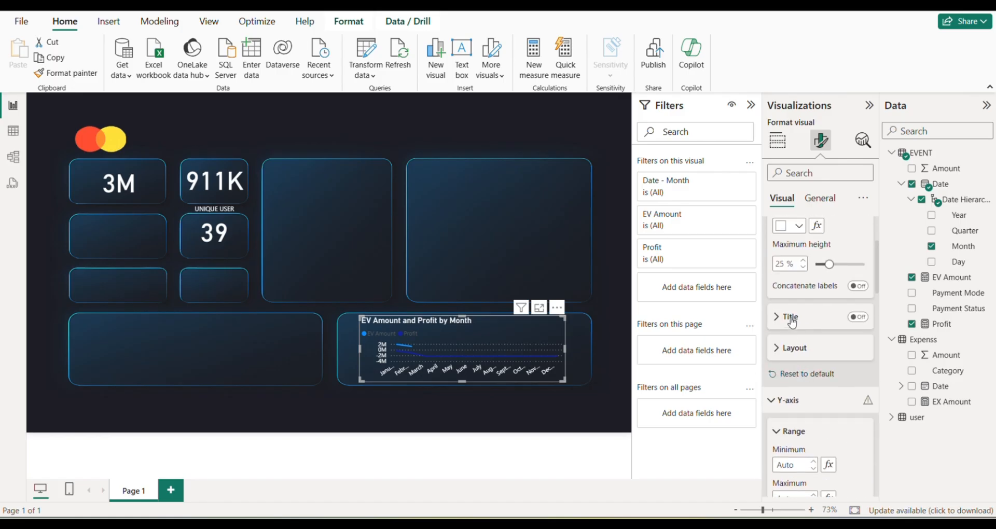
scroll(799, 319, up, 1)
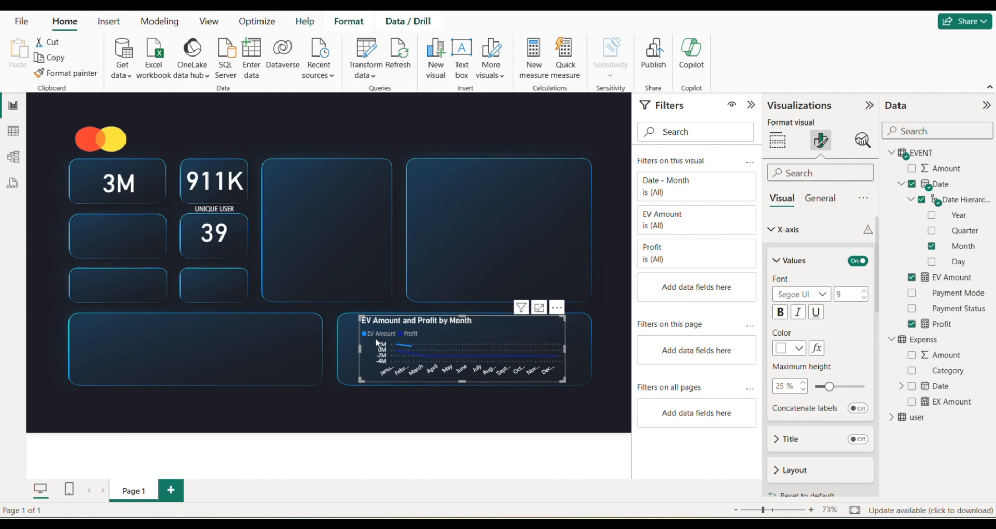
Search the format options for "leg" and set the line chart's legend text colour to white.
click(796, 172)
text(le)
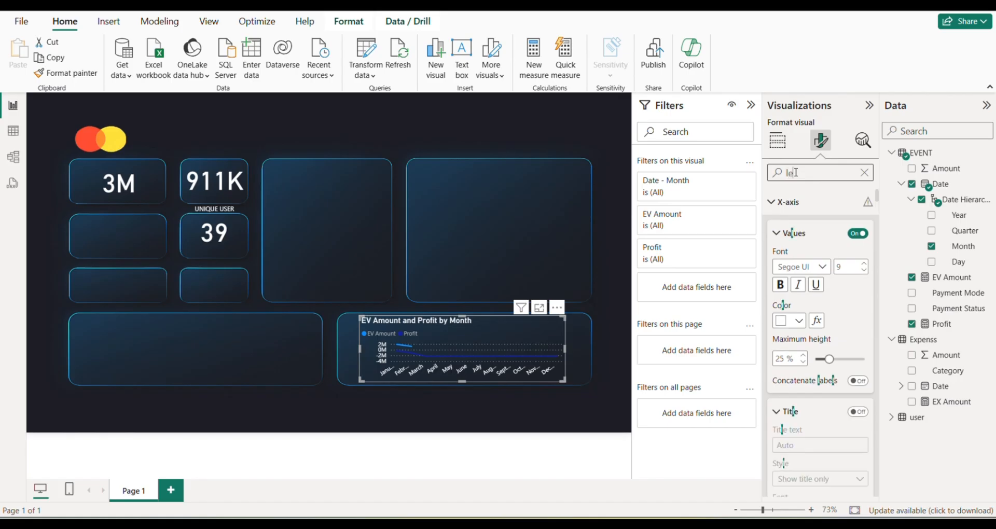
text(g)
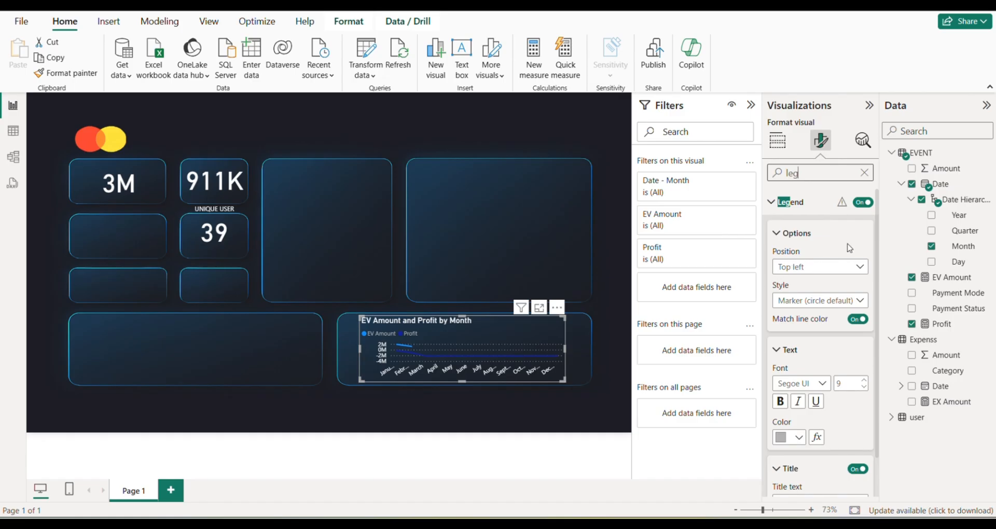
scroll(834, 328, down, 1)
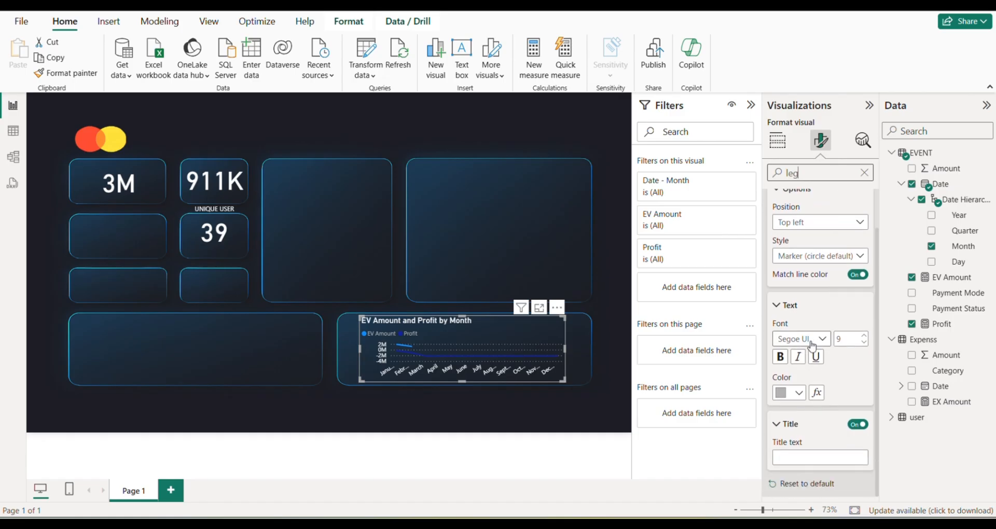
click(792, 400)
click(787, 186)
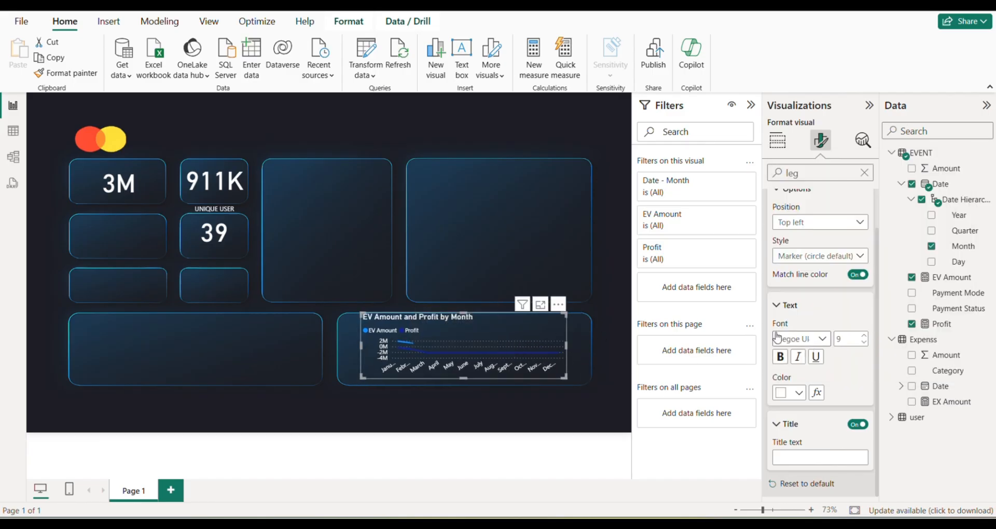
Clear the formatting search and shift the line chart slightly towards the centre of its panel.
scroll(818, 289, up, 1)
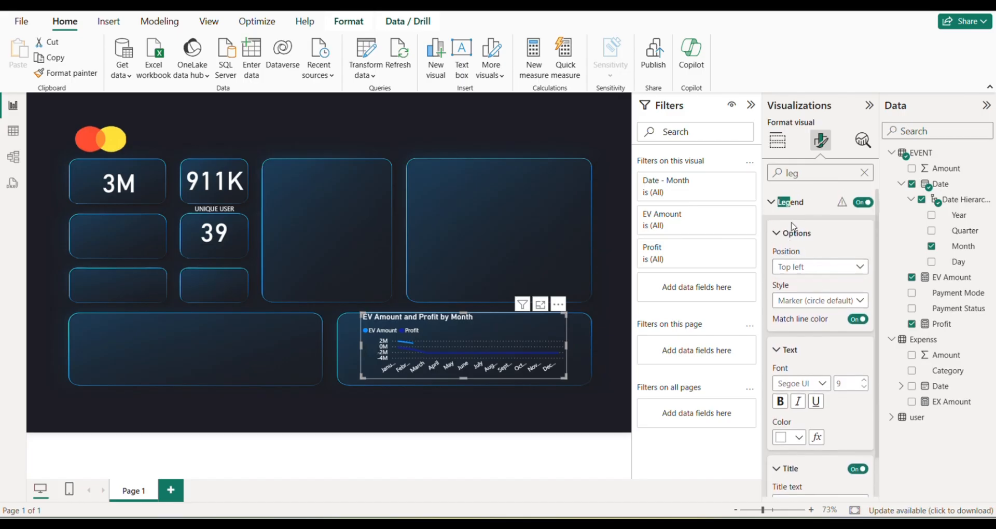
scroll(835, 294, down, 1)
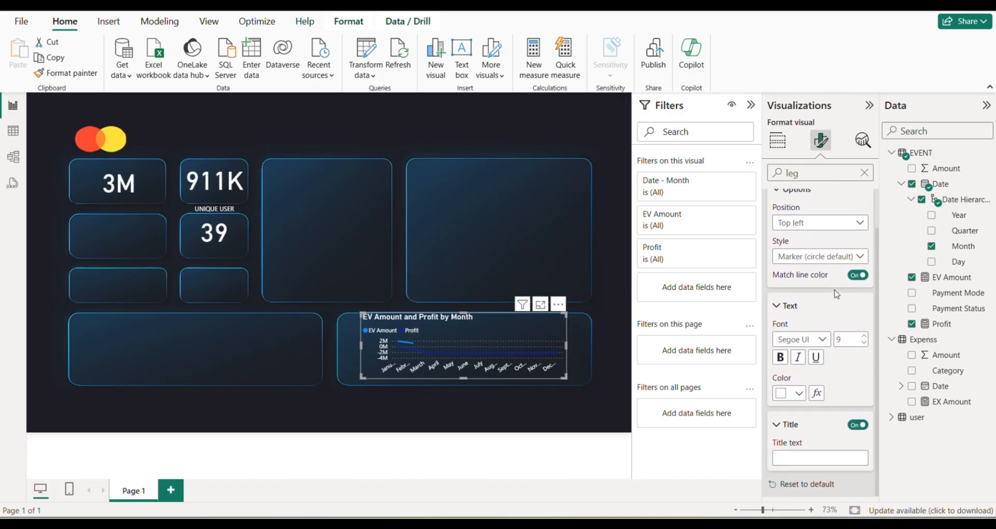
click(864, 173)
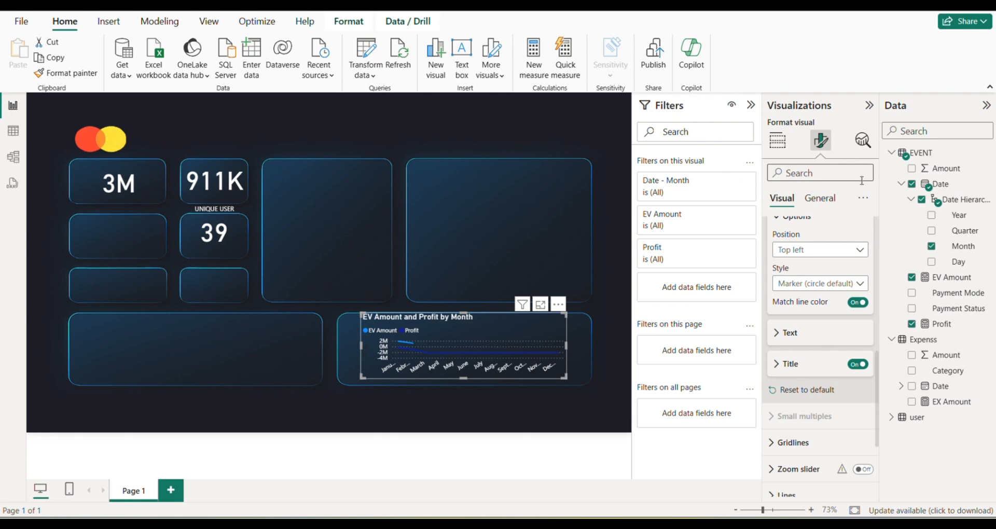
click(798, 368)
scroll(809, 353, down, 3)
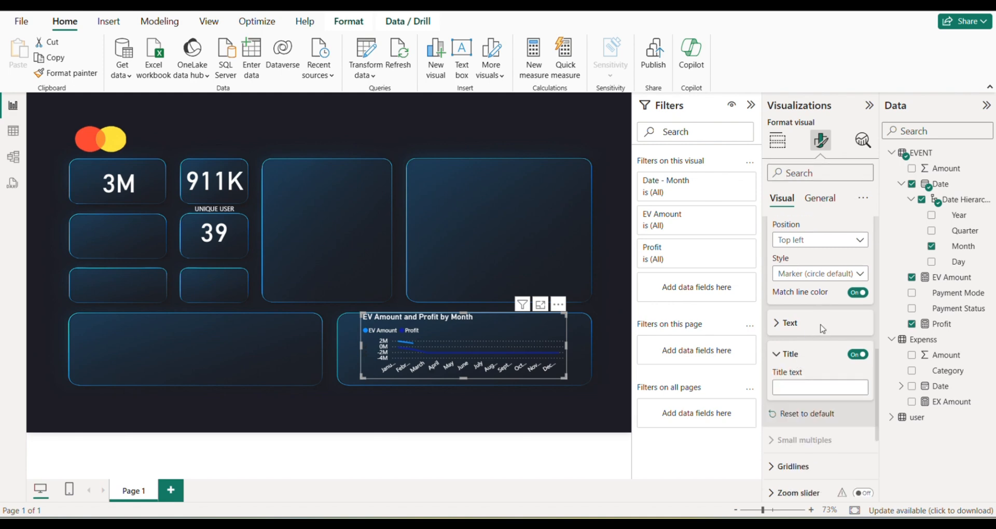
scroll(821, 330, up, 5)
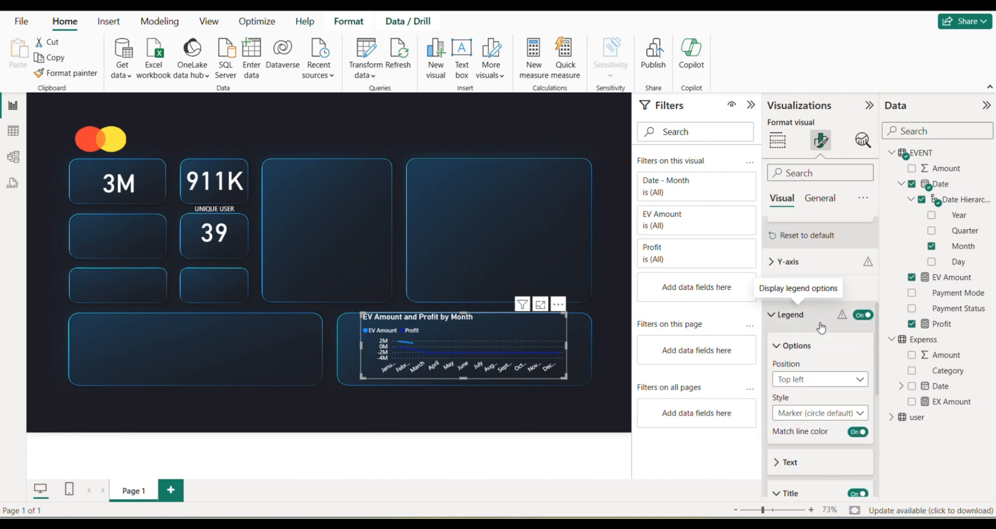
drag(546, 332, 550, 336)
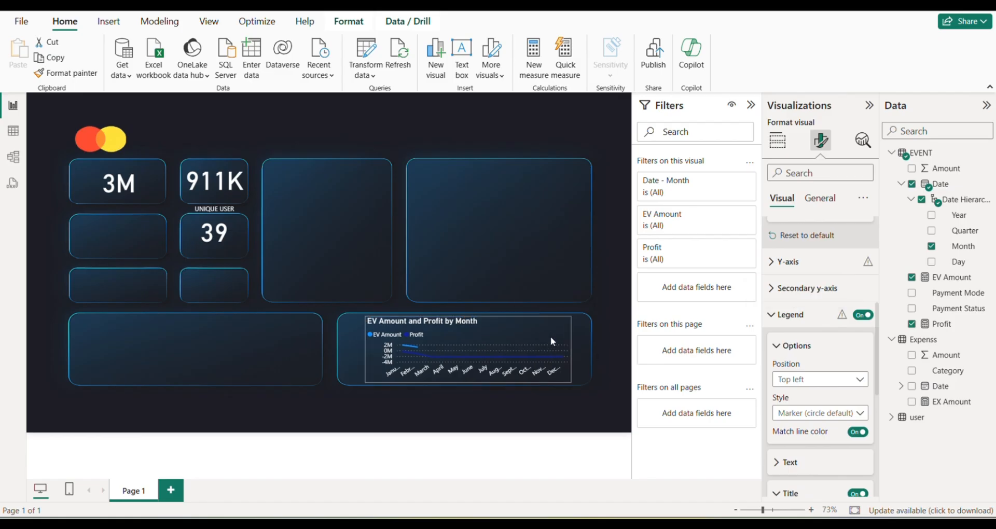
click(611, 311)
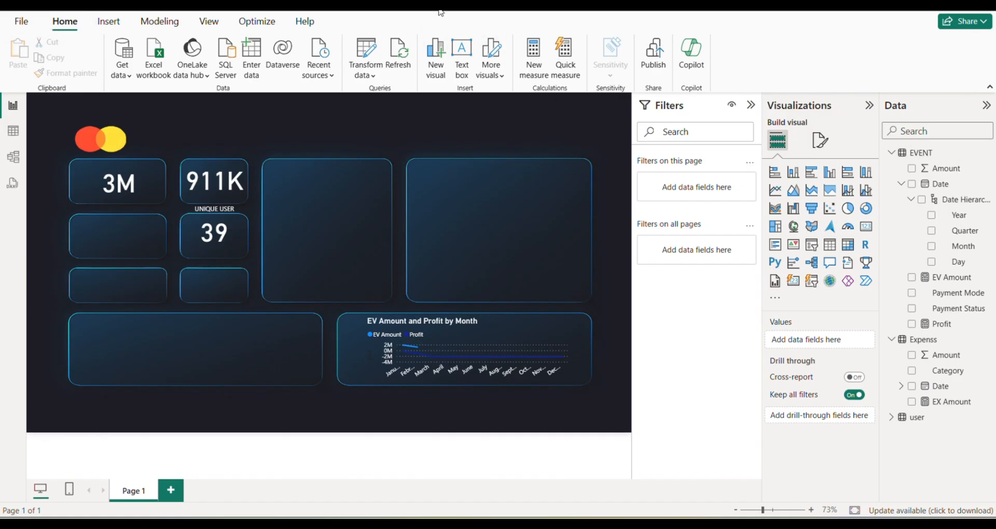
Replace Profit with EX Amount on the line chart's Y-axis and add Profit to the secondary y-axis.
mouse_move(436, 349)
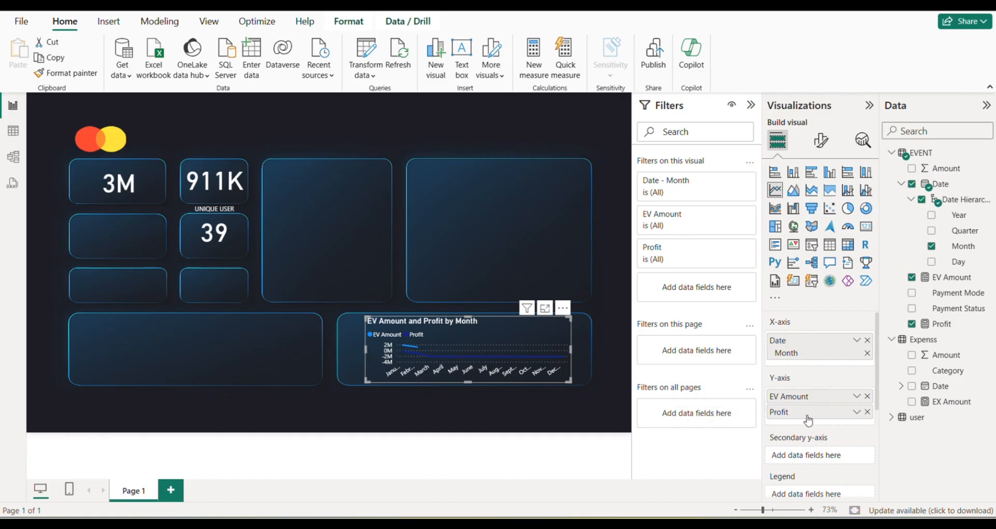
click(867, 411)
drag(945, 403, 829, 411)
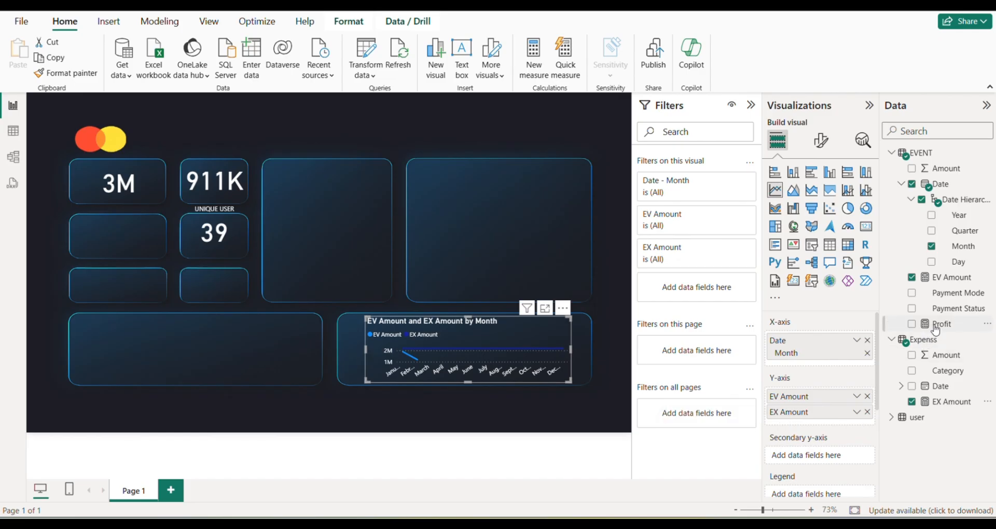
drag(936, 326, 823, 458)
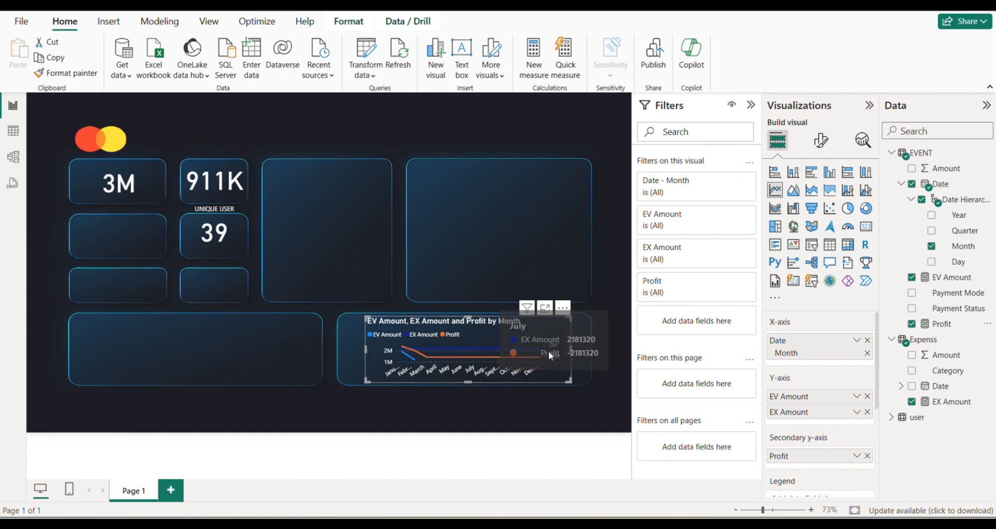
Set the colour of the line chart's secondary y-axis values to white.
click(820, 140)
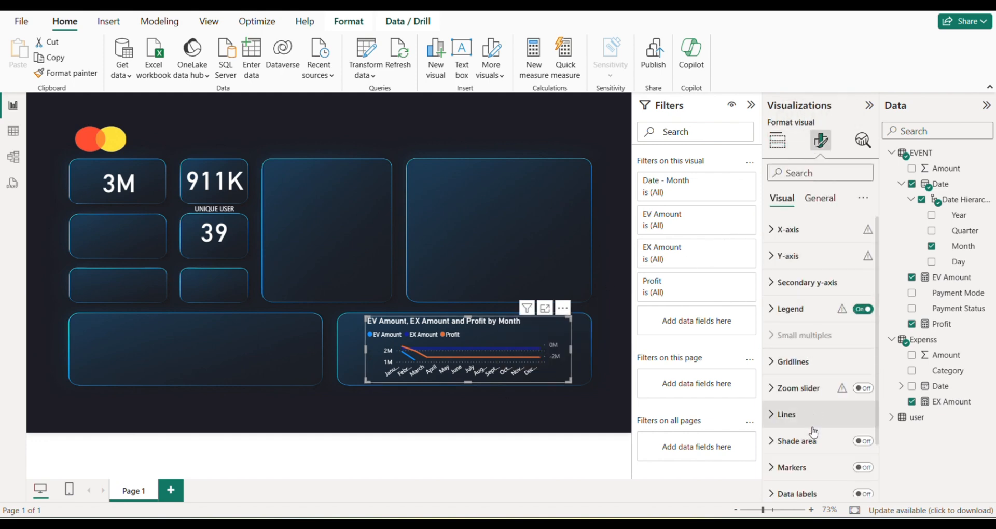
scroll(813, 425, down, 2)
scroll(814, 308, up, 1)
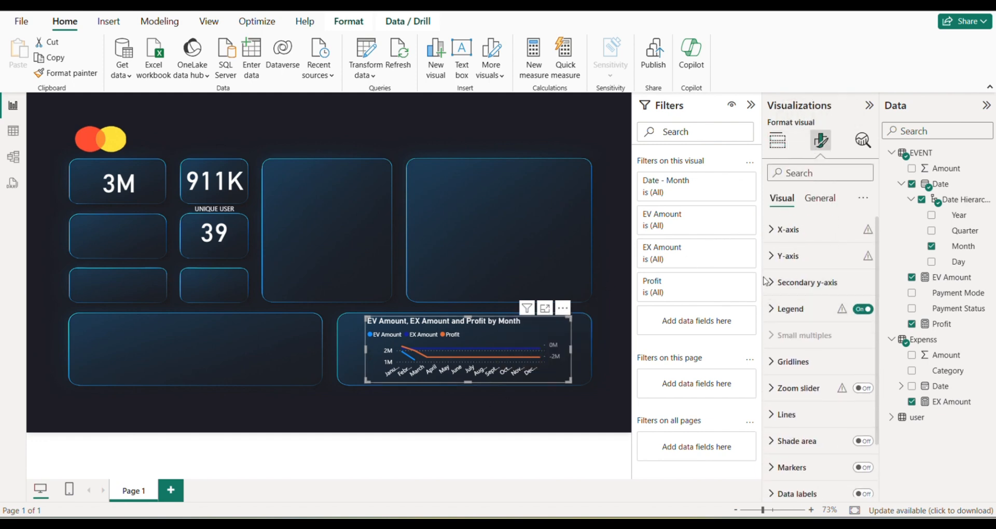
click(836, 286)
scroll(825, 399, down, 3)
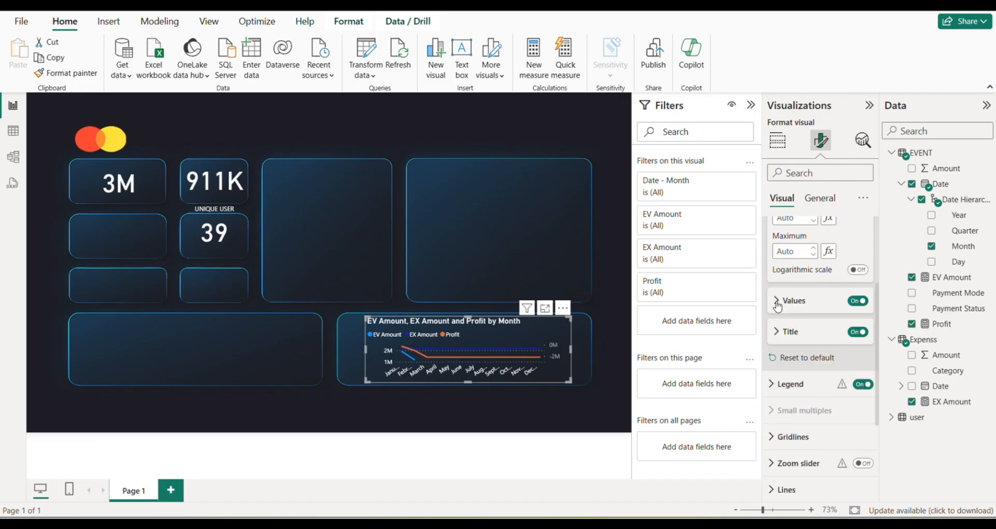
click(777, 304)
scroll(801, 262, down, 2)
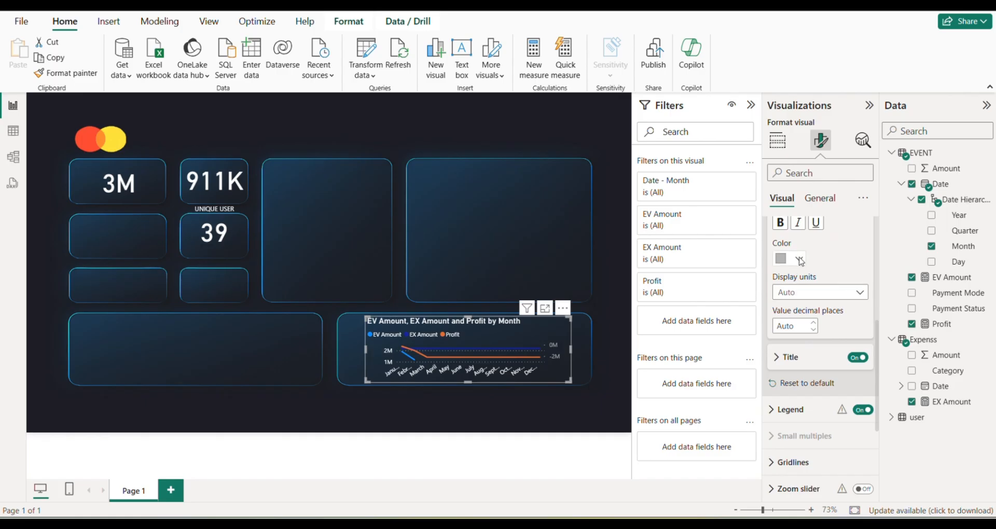
click(801, 258)
click(791, 301)
scroll(842, 323, up, 2)
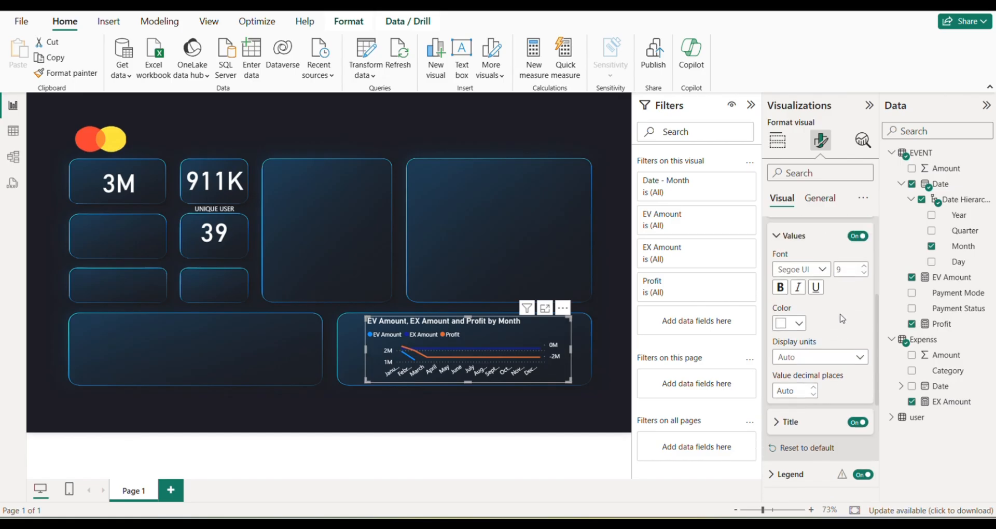
Turn off the values of the line chart's secondary y-axis.
click(856, 237)
click(857, 236)
click(857, 236)
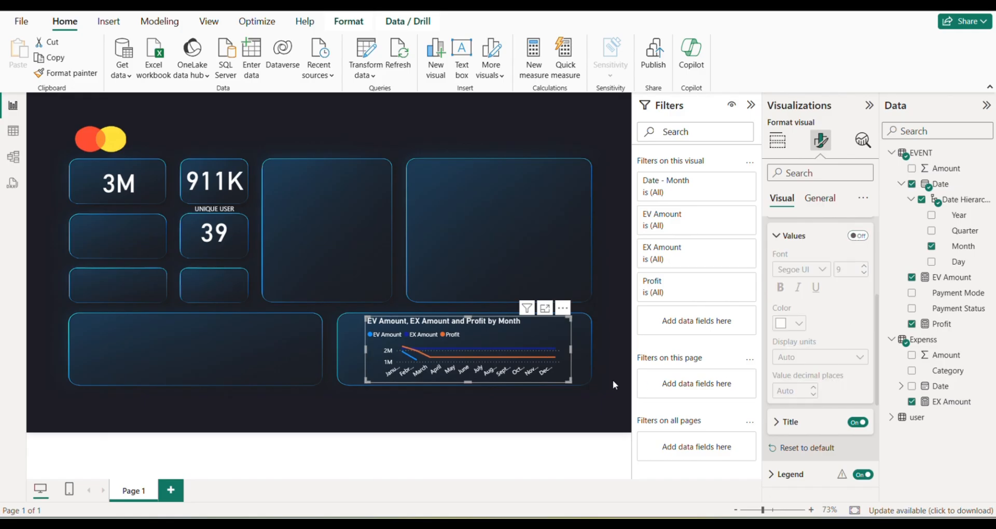
Centre the line chart's title horizontally.
scroll(832, 345, down, 4)
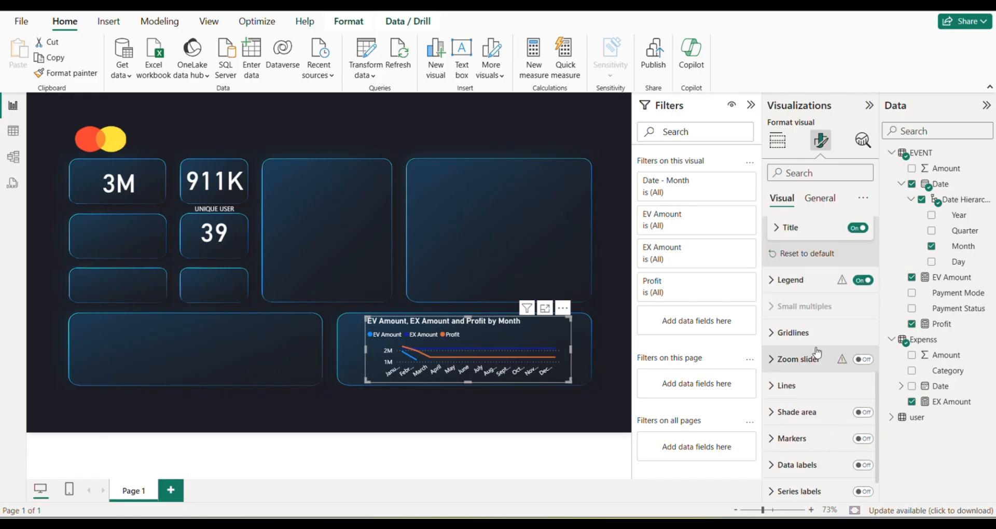
scroll(816, 351, up, 8)
click(816, 202)
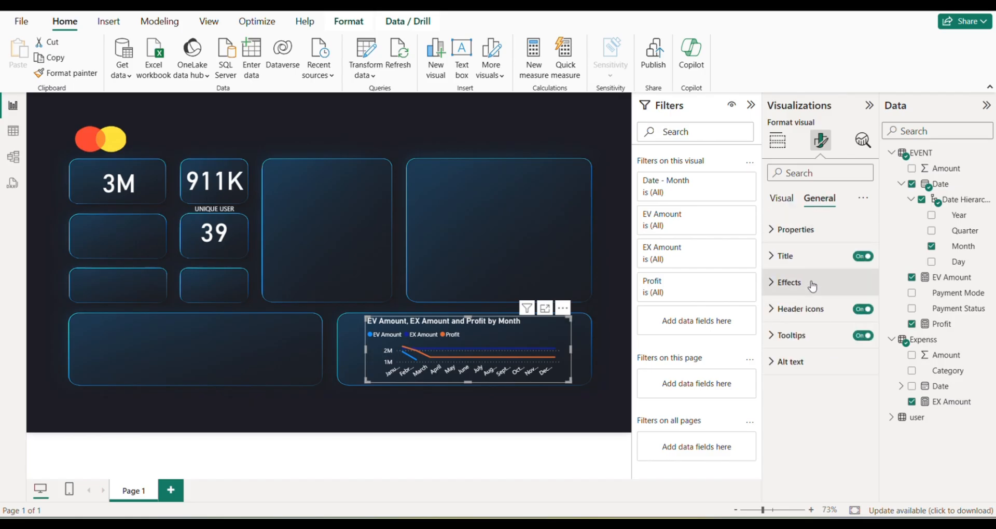
click(784, 255)
scroll(815, 352, down, 1)
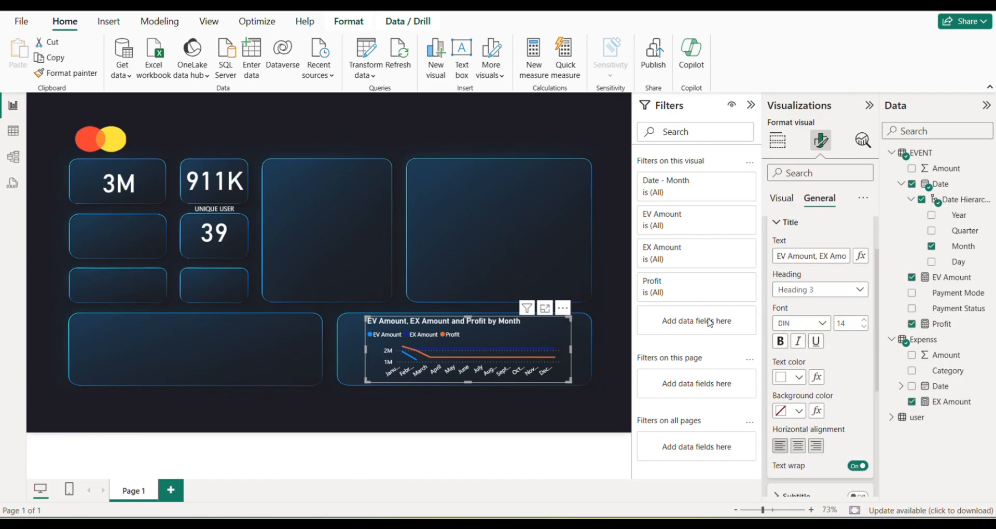
click(797, 445)
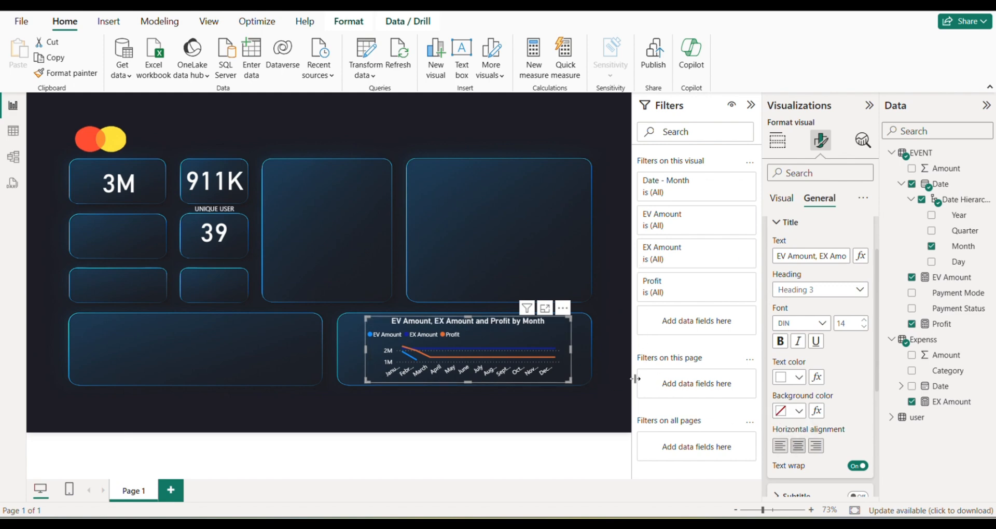
Add a clustered bar chart with Month on the Y-axis and EV Amount on the X-axis, and fit it inside the dashboard's large upper-right panel.
click(450, 205)
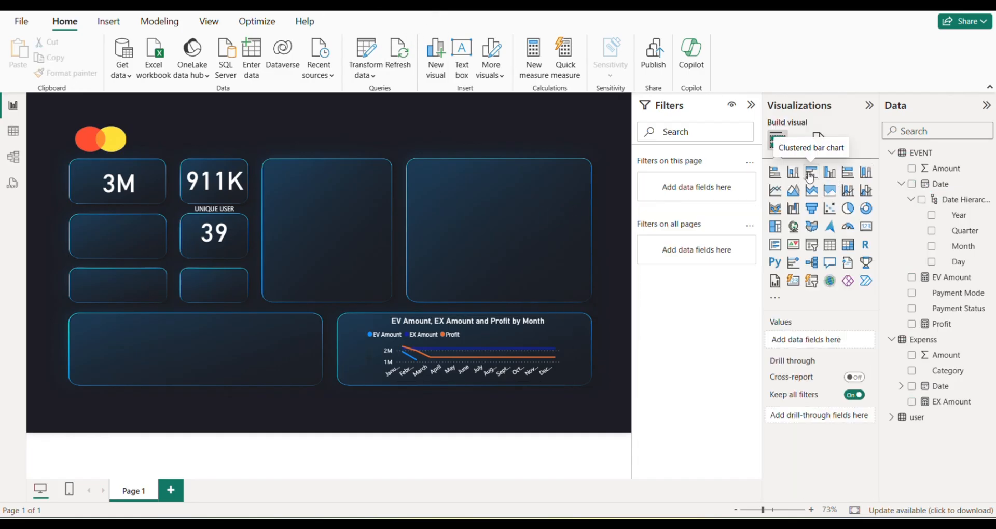
drag(415, 205, 520, 222)
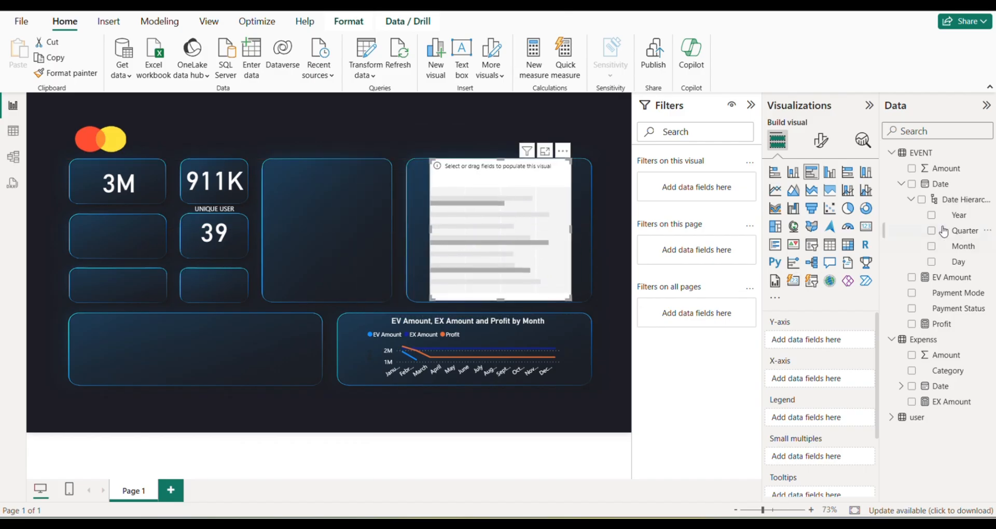
drag(958, 251, 515, 188)
drag(951, 281, 520, 236)
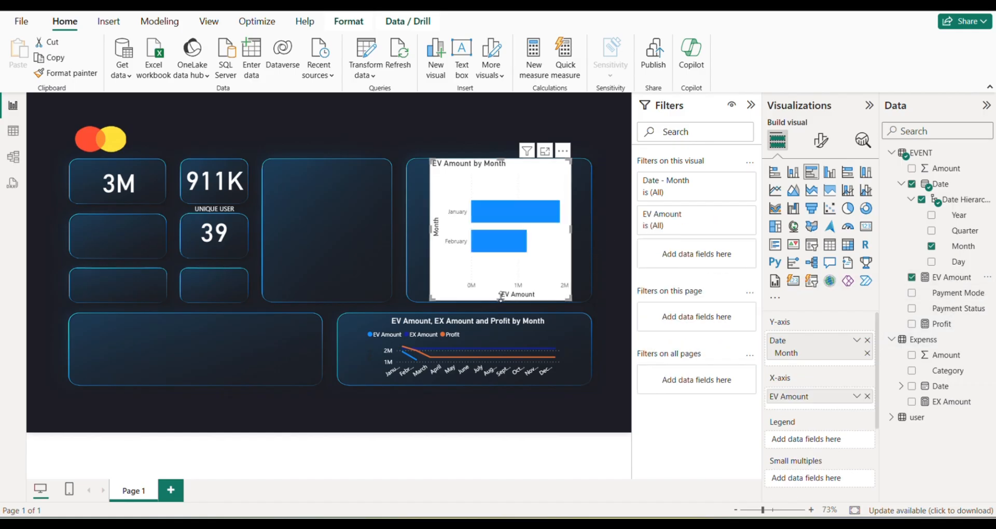
drag(500, 296, 501, 279)
drag(514, 249, 500, 257)
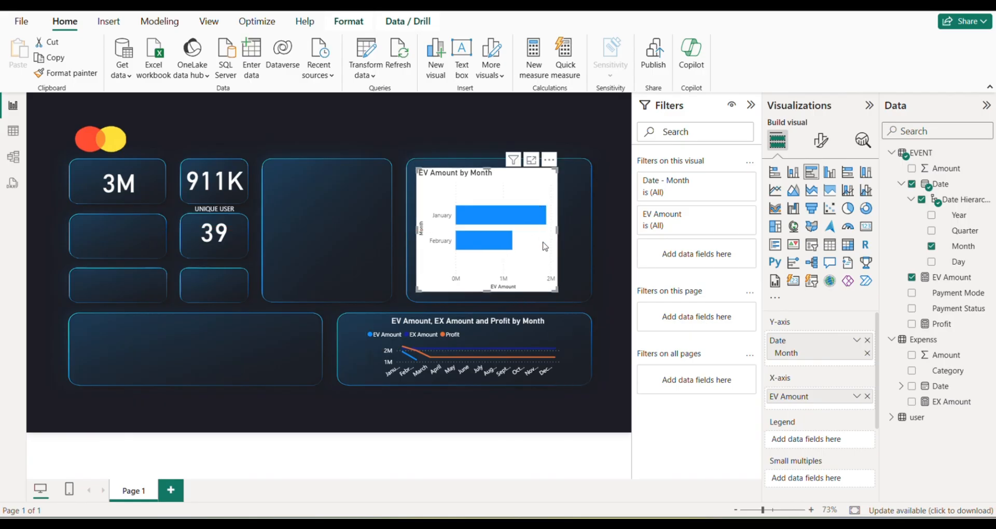
Turn off the background of the EV Amount by Month bar chart.
click(819, 142)
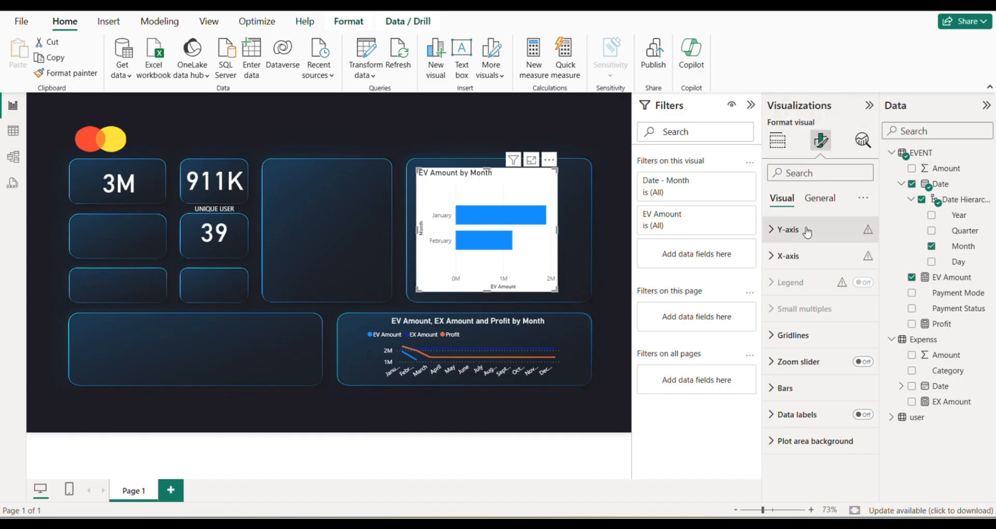
click(819, 198)
click(789, 282)
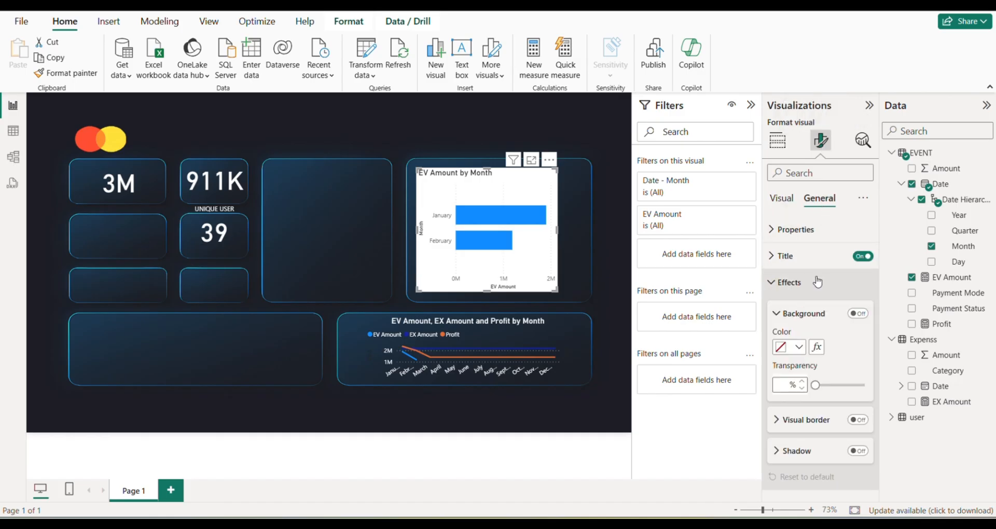
click(799, 347)
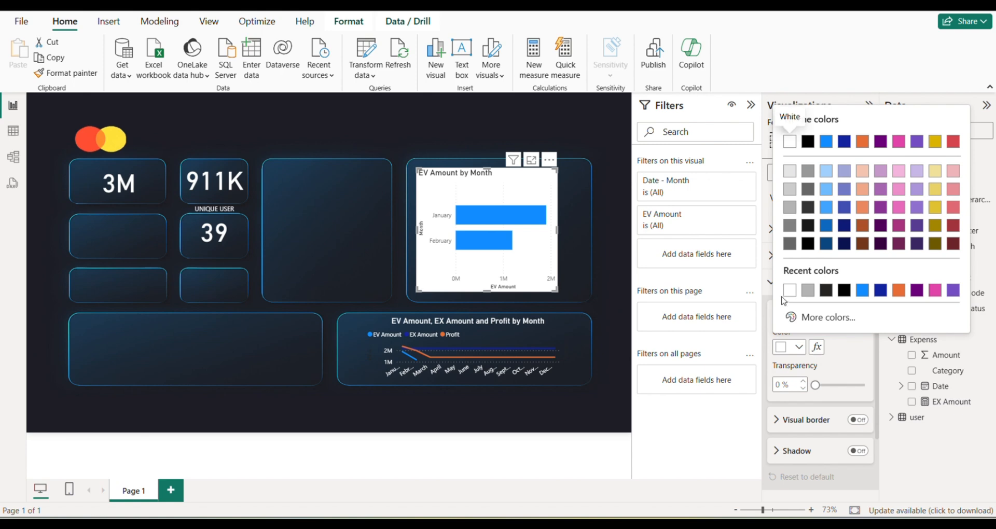
click(854, 361)
click(862, 316)
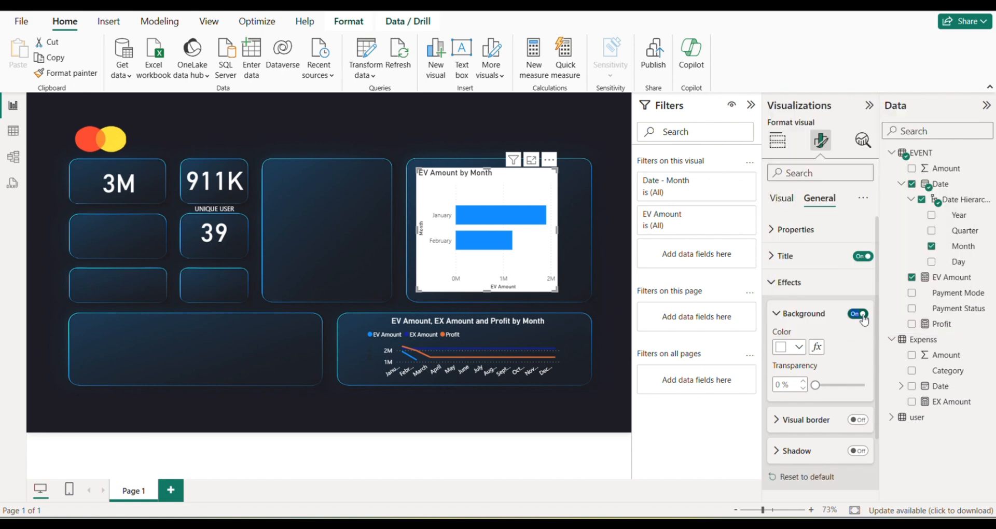
click(863, 316)
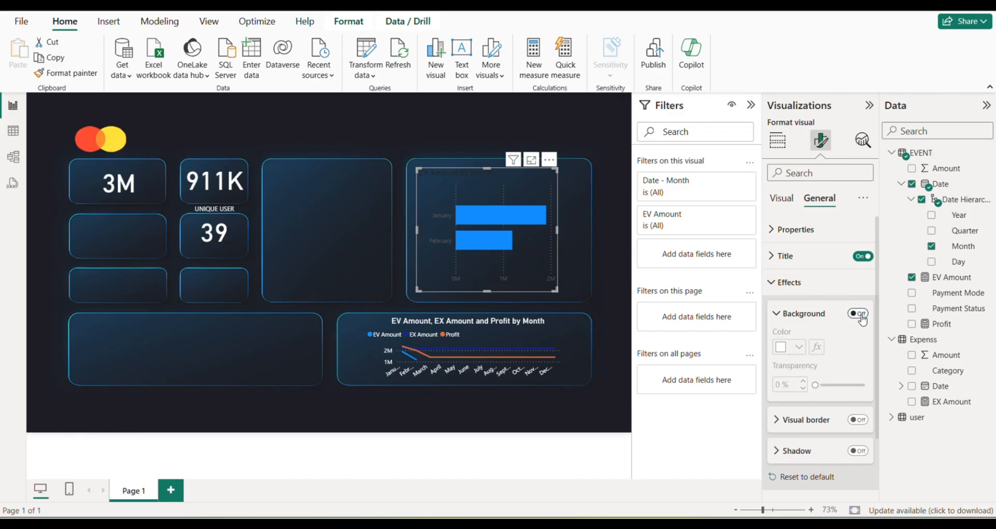
Set the bar chart title's text colour to white and centre the title horizontally.
click(785, 257)
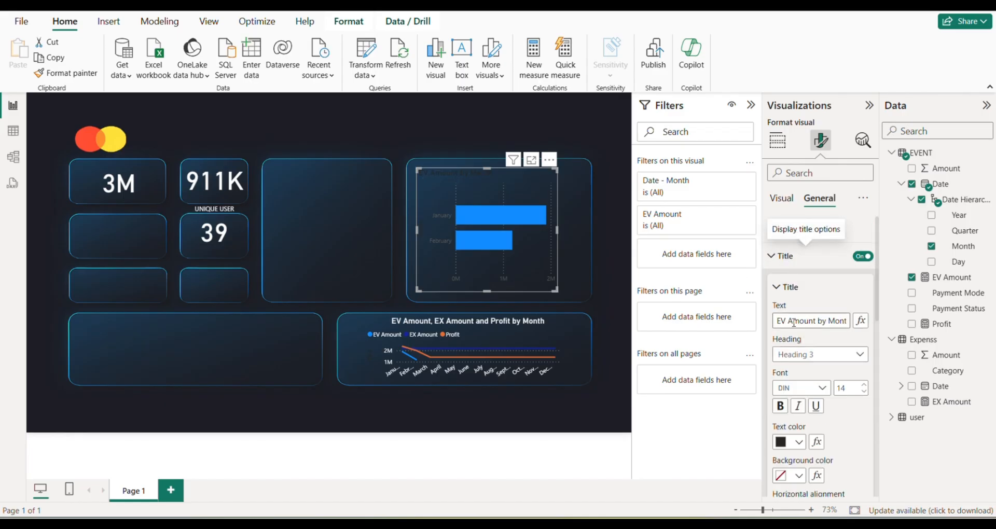
scroll(818, 383, down, 5)
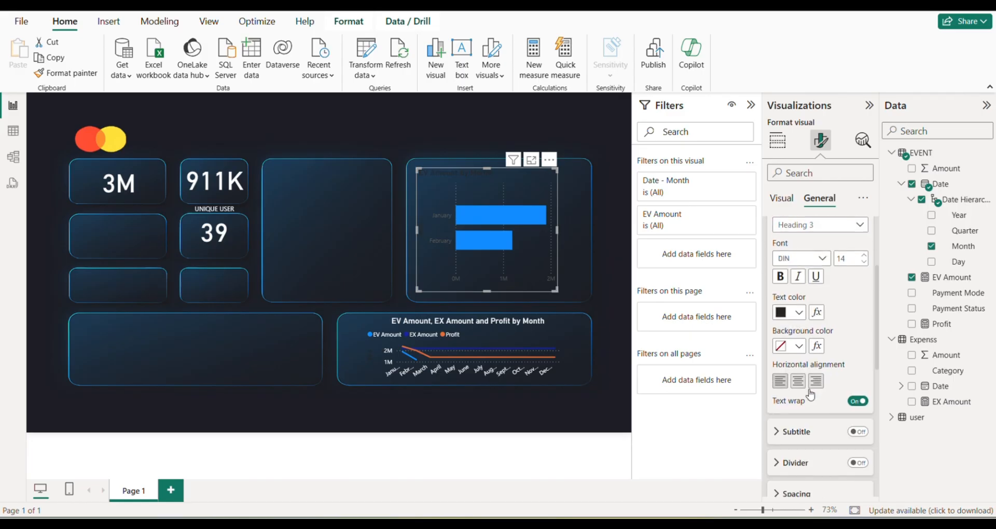
click(800, 313)
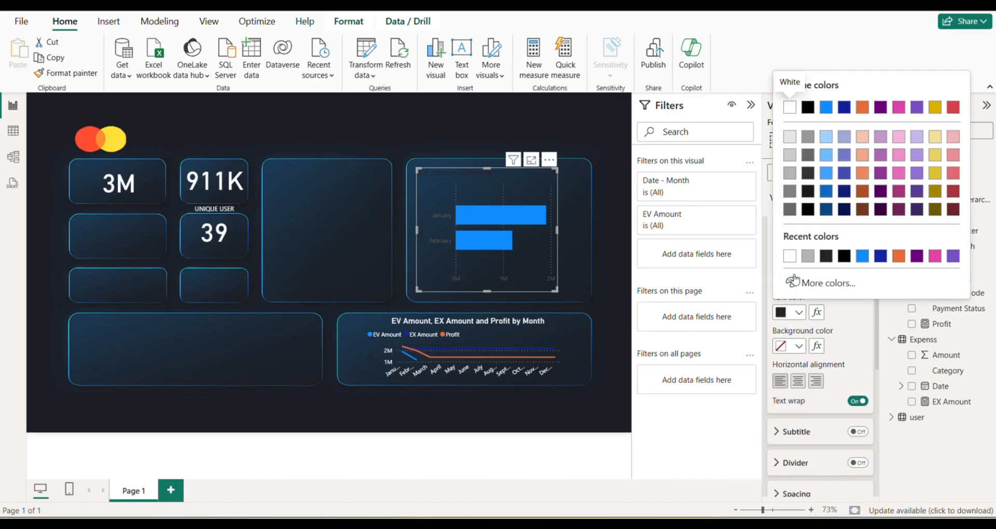
click(789, 256)
scroll(799, 321, up, 1)
scroll(798, 321, up, 1)
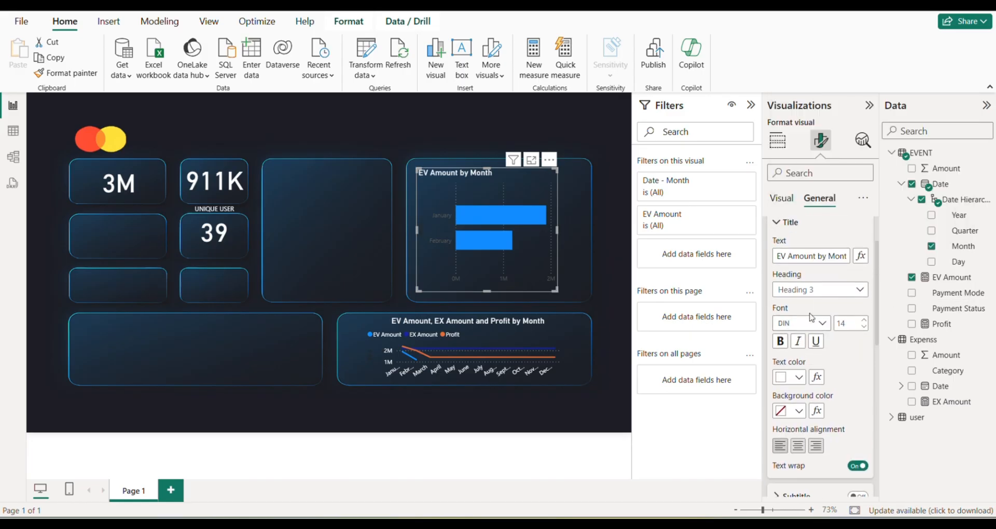
click(800, 446)
scroll(802, 448, down, 6)
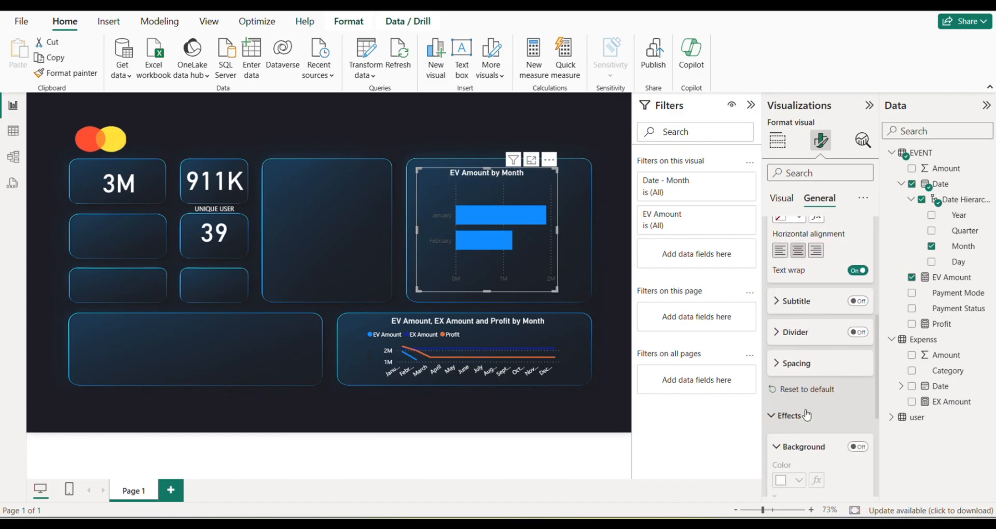
scroll(801, 409, down, 4)
scroll(802, 364, up, 10)
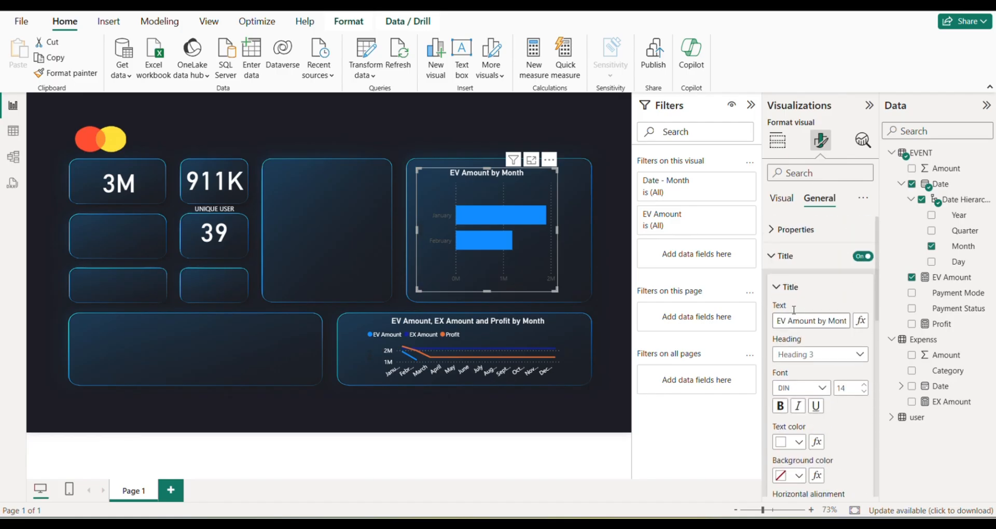
Set the Y-axis value labels of the EV Amount by Month bar chart to white.
click(781, 199)
click(779, 230)
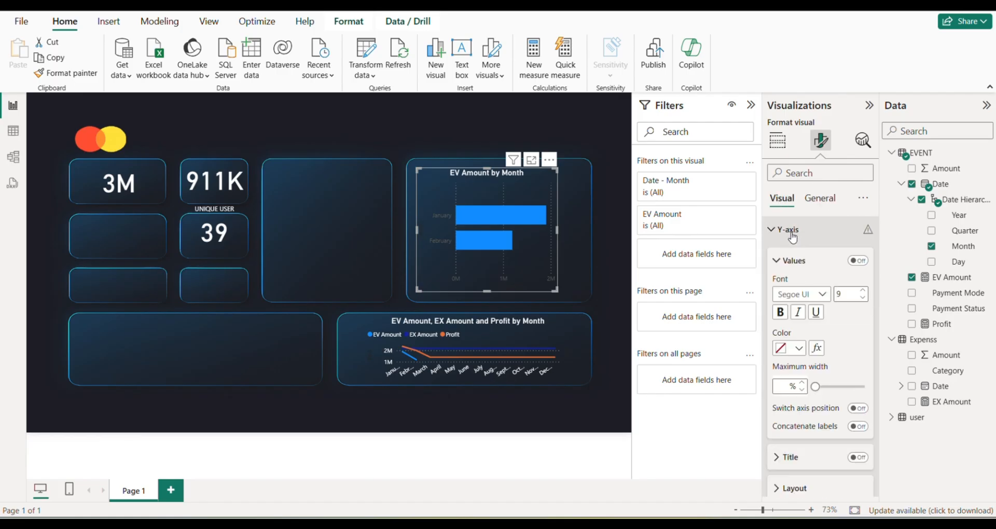
click(800, 352)
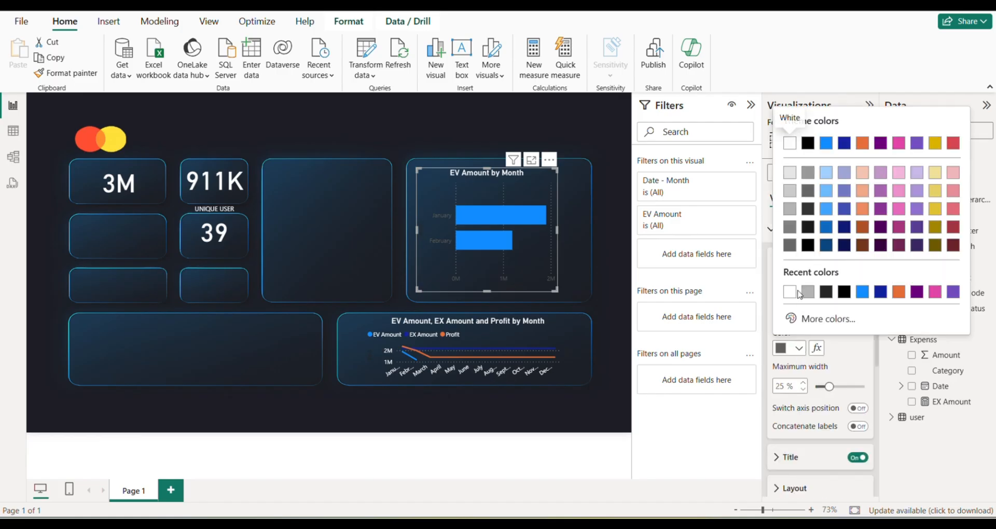
click(782, 136)
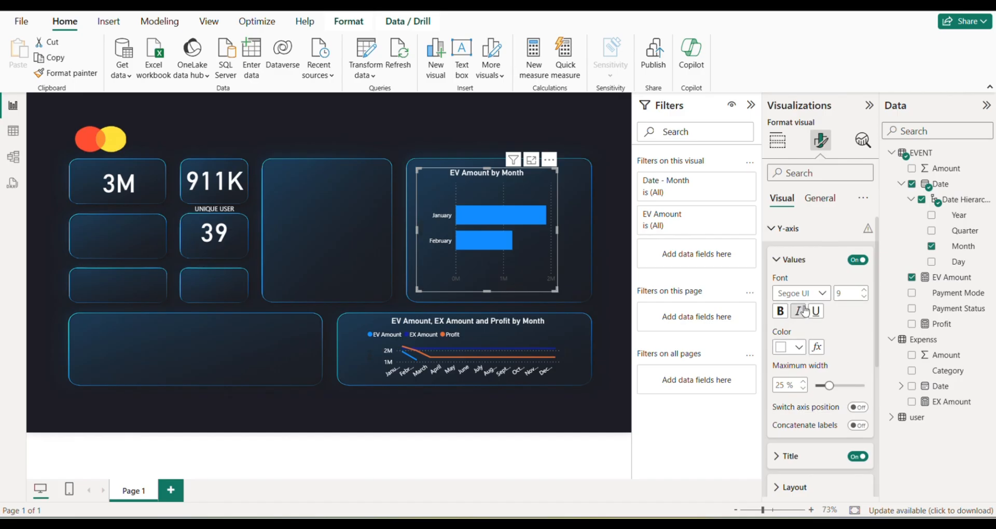
Set the minimum category height in the bar chart's Y-axis layout to 44 px.
scroll(803, 332, down, 4)
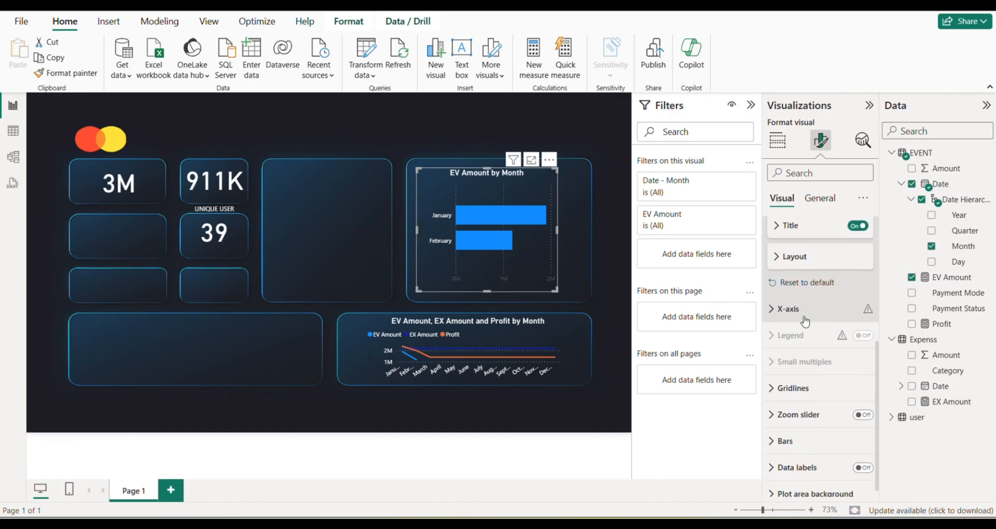
click(785, 251)
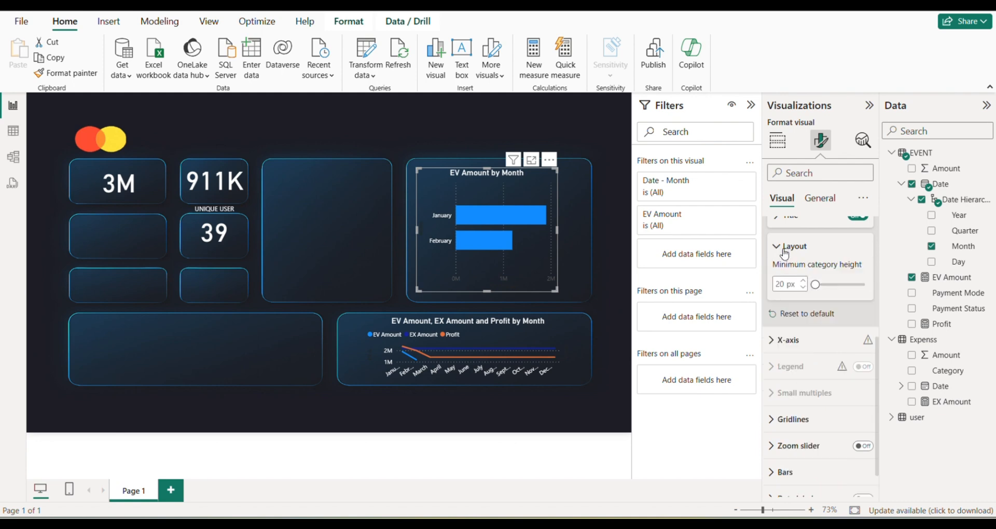
drag(815, 284, 822, 286)
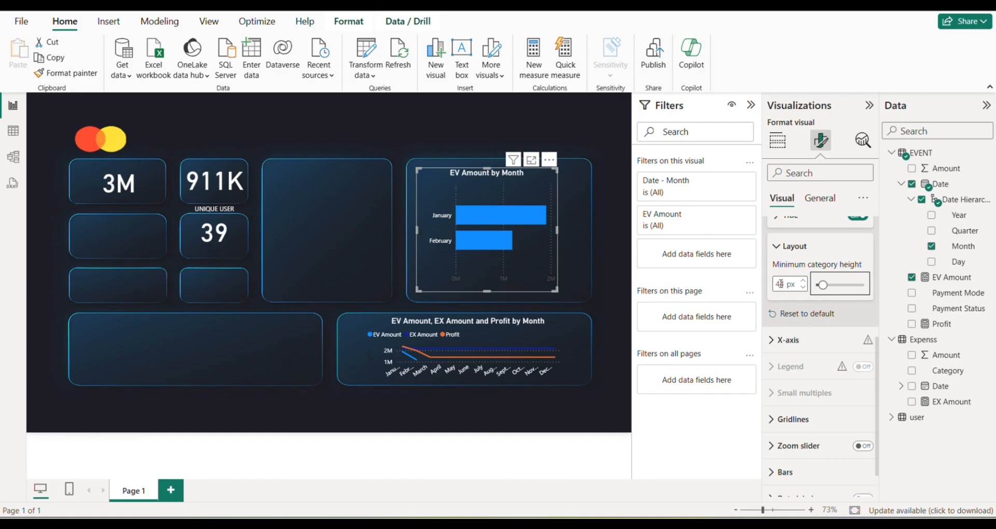
Set the X-axis value labels of the EV Amount by Month bar chart to white and deselect the chart.
click(790, 342)
scroll(791, 346, down, 1)
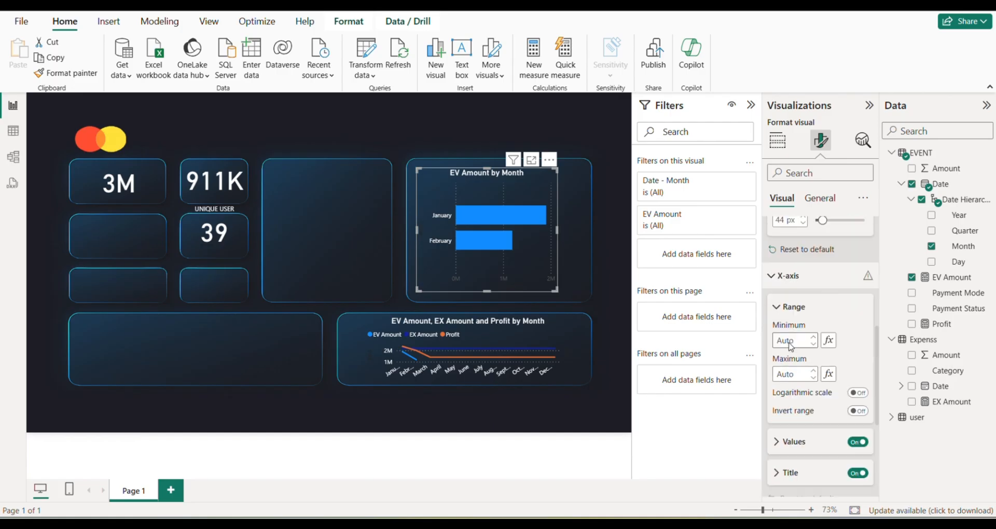
scroll(790, 346, down, 2)
click(787, 314)
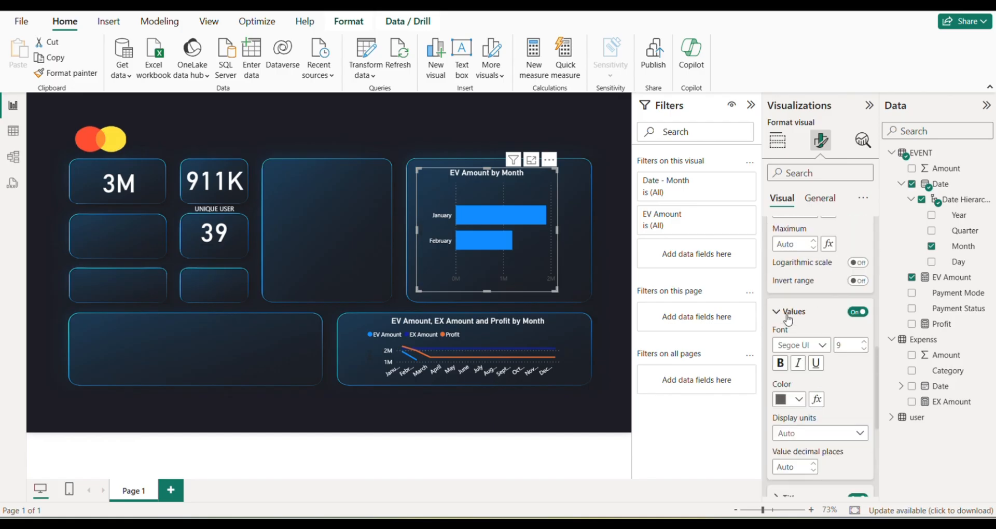
scroll(788, 318, down, 2)
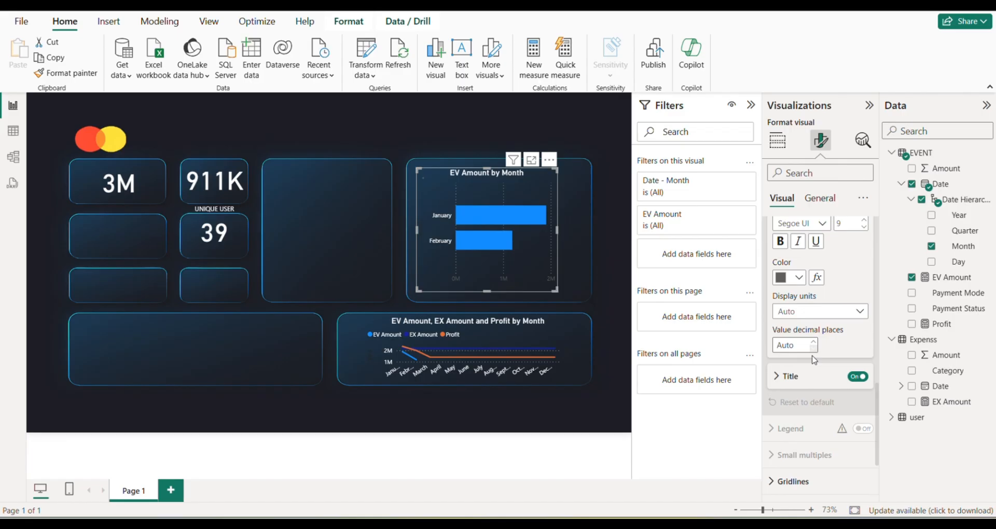
click(799, 272)
click(781, 317)
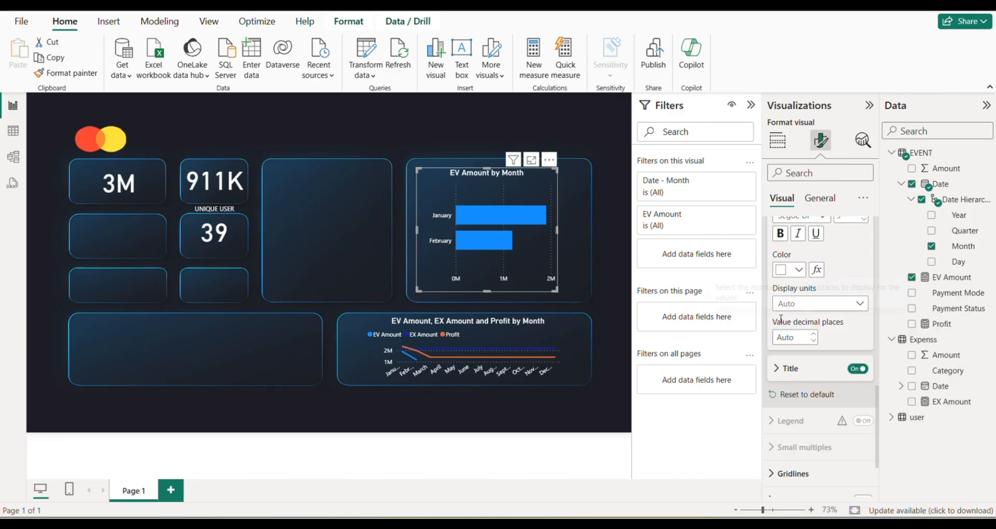
click(604, 308)
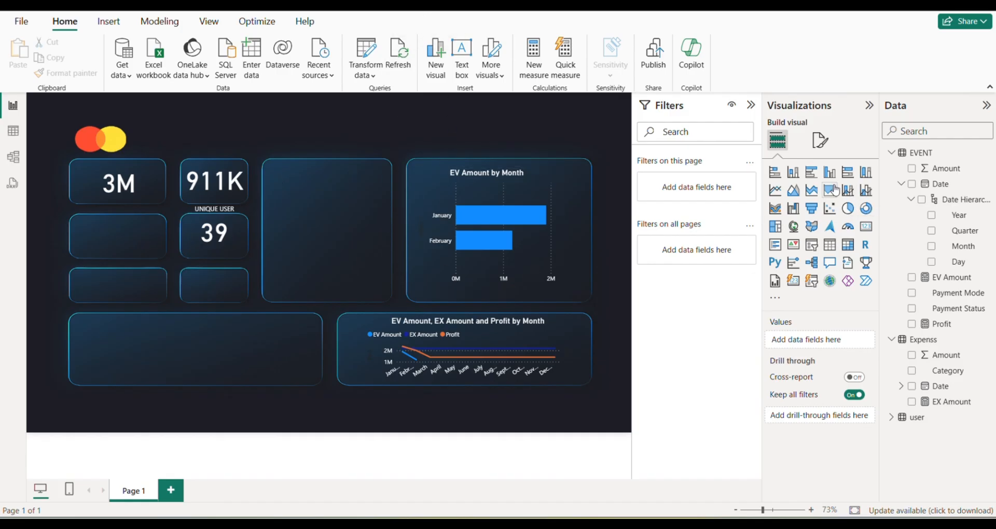
Add a 100% stacked column chart of EX Amount by Month, fitted to the empty panel beside the EV Amount by Month chart.
click(866, 175)
drag(608, 159, 378, 316)
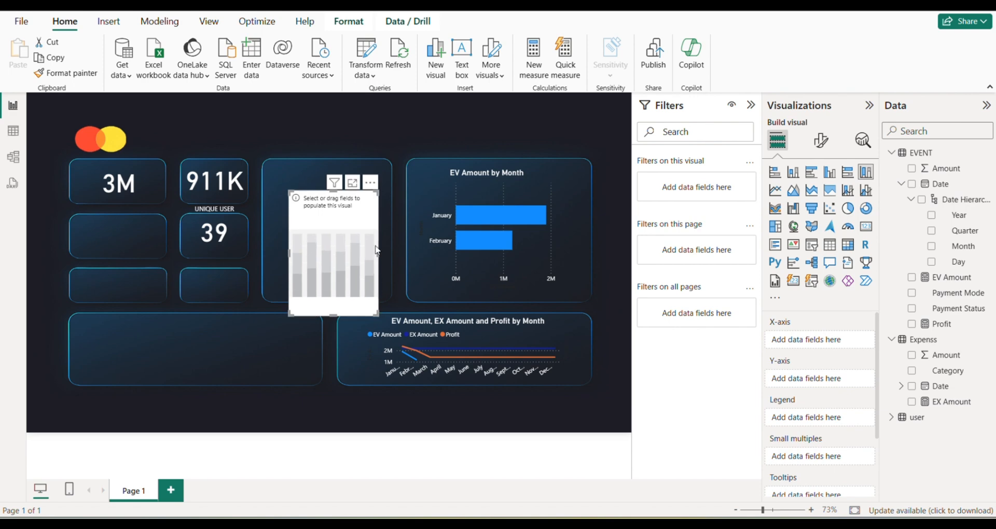
drag(361, 248, 345, 236)
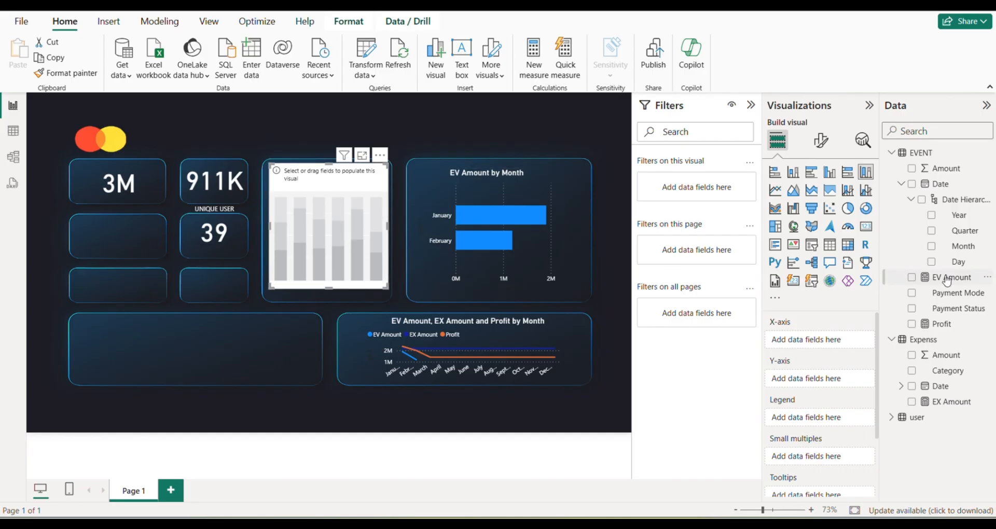
drag(959, 247, 369, 252)
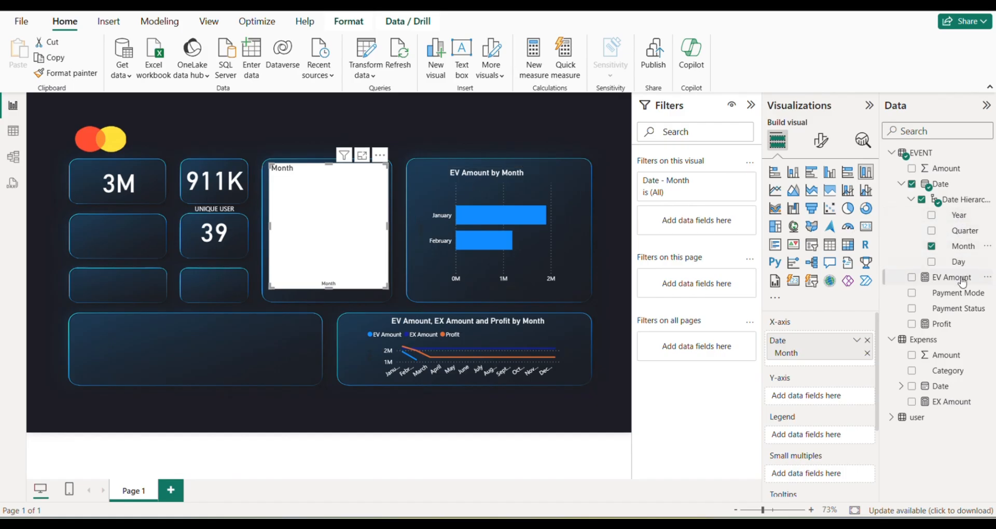
drag(949, 401, 314, 244)
Copy the formatting of the EV Amount by Month bar chart onto the EX Amount by Month column chart.
click(502, 193)
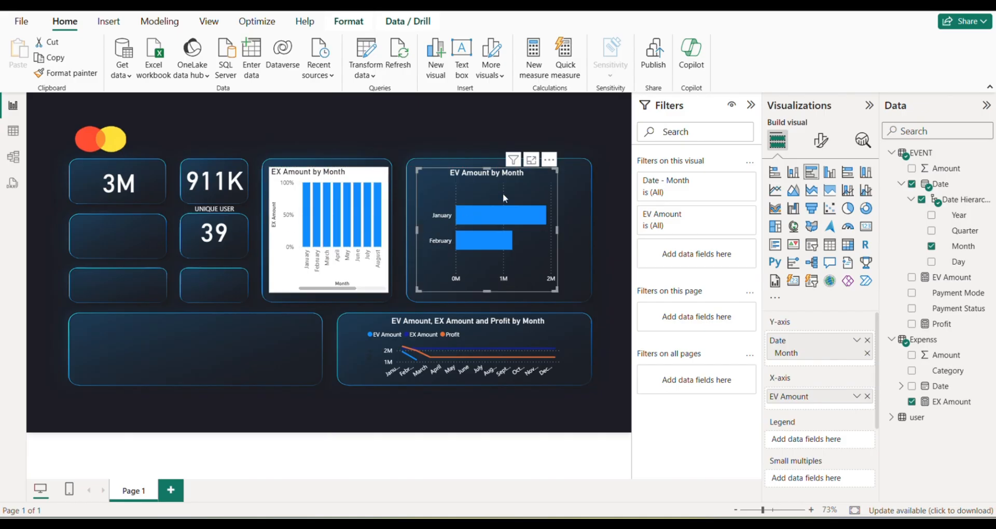
click(82, 76)
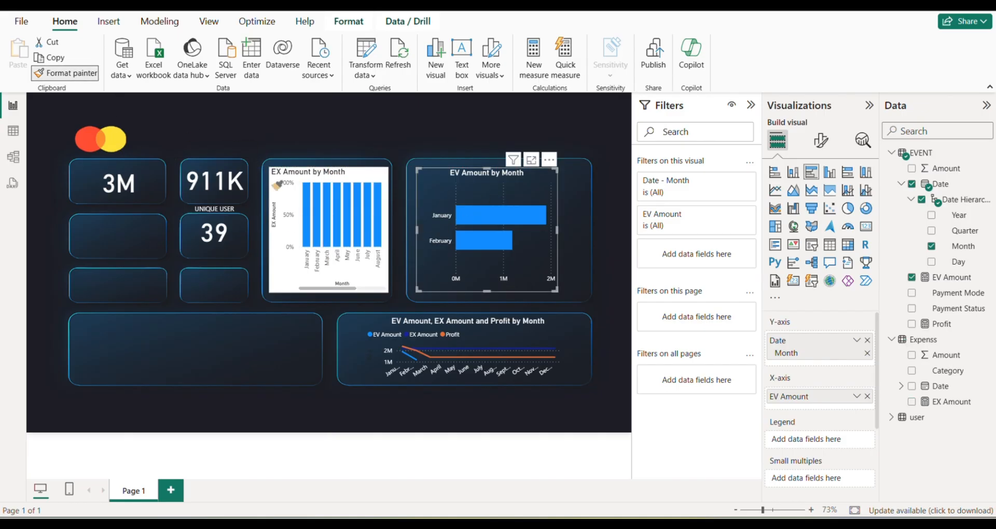
click(287, 188)
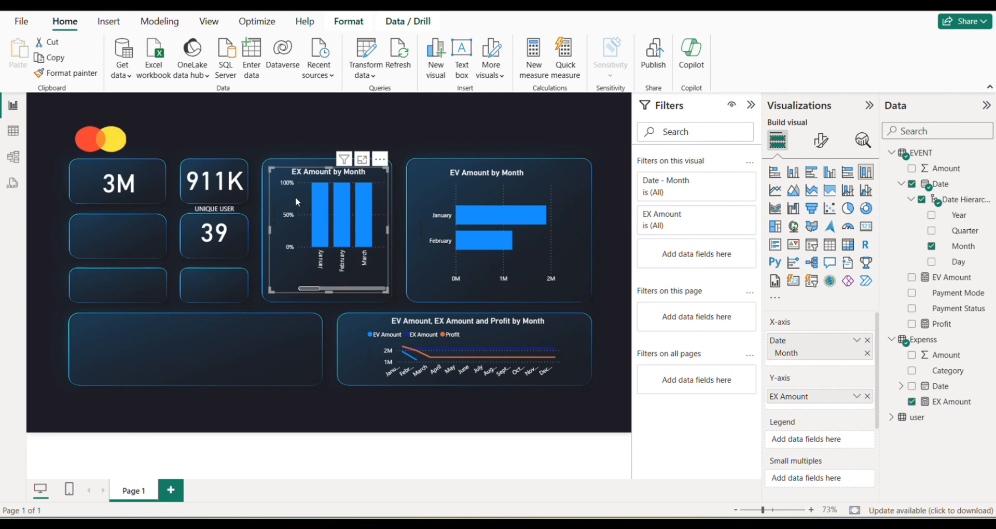
Reposition and resize the EX Amount by Month chart to fill its panel, and deselect it.
drag(300, 215, 294, 212)
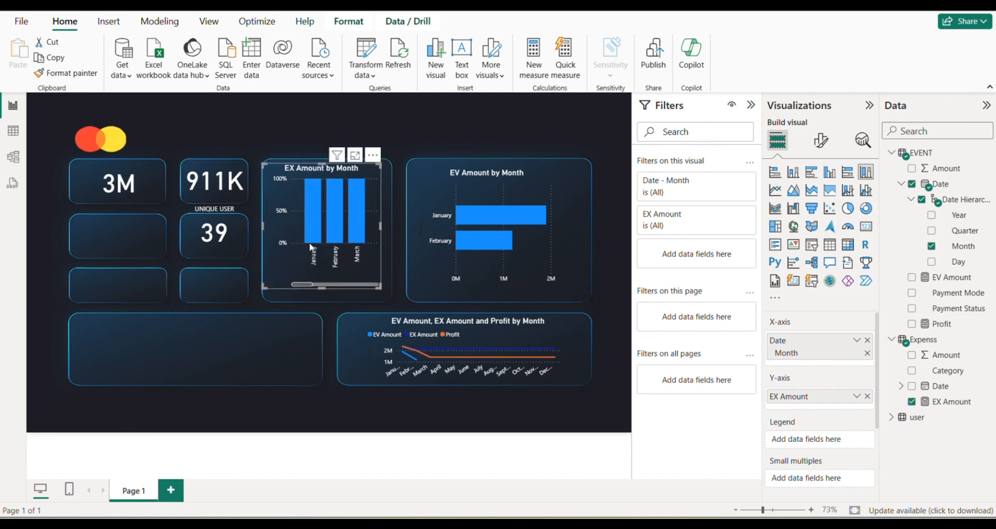
drag(319, 288, 317, 265)
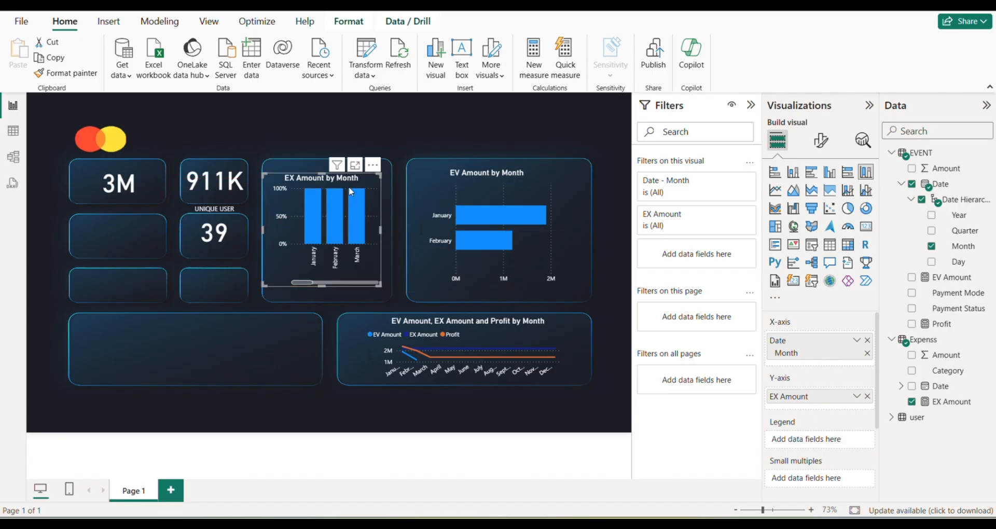
drag(320, 175, 321, 169)
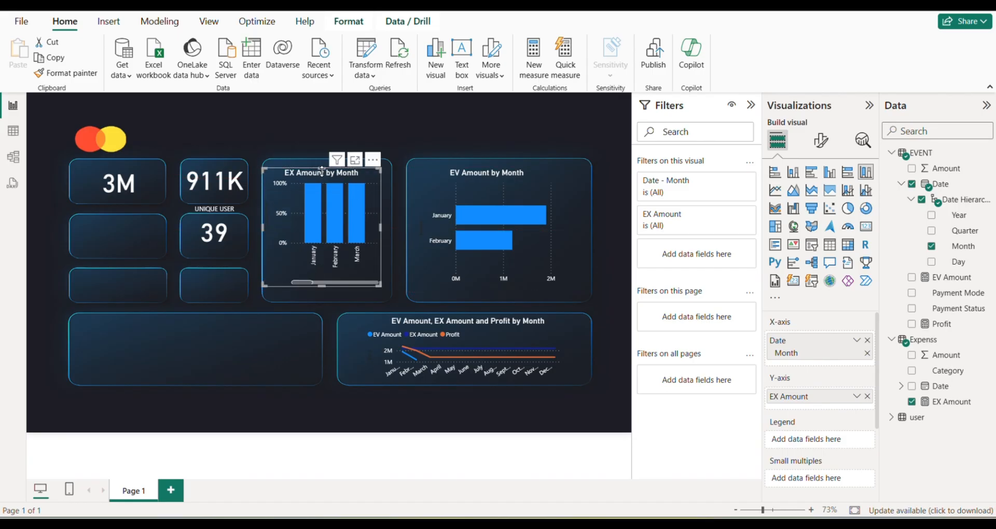
drag(331, 208, 332, 207)
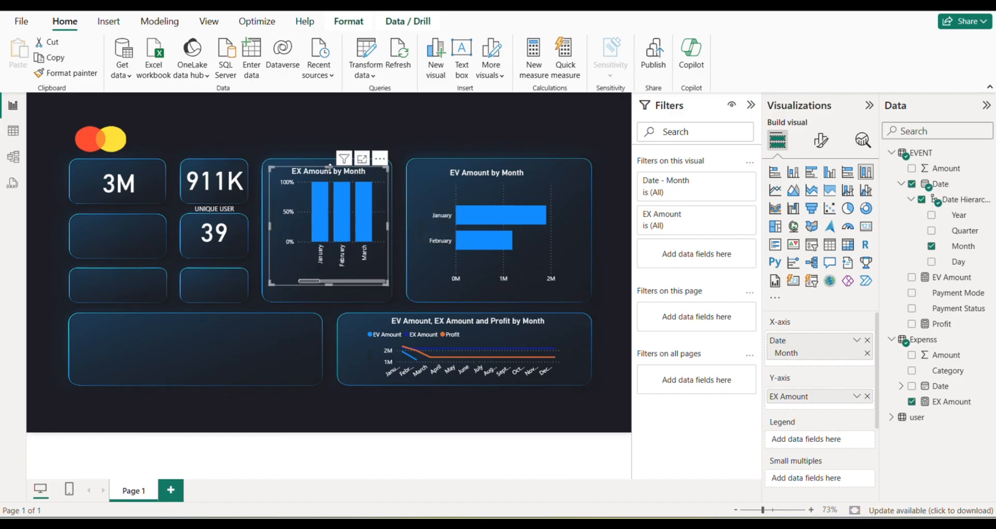
scroll(334, 157, down, 5)
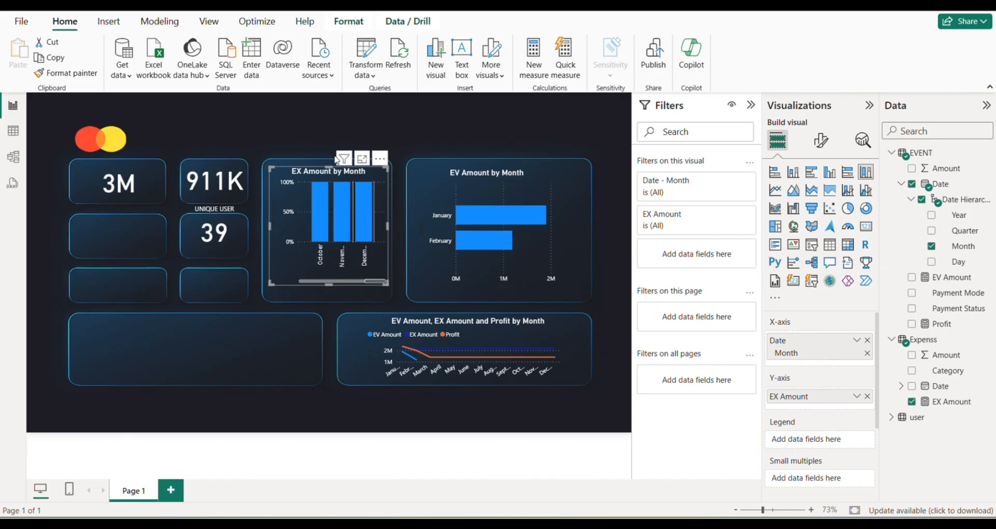
drag(370, 281, 328, 297)
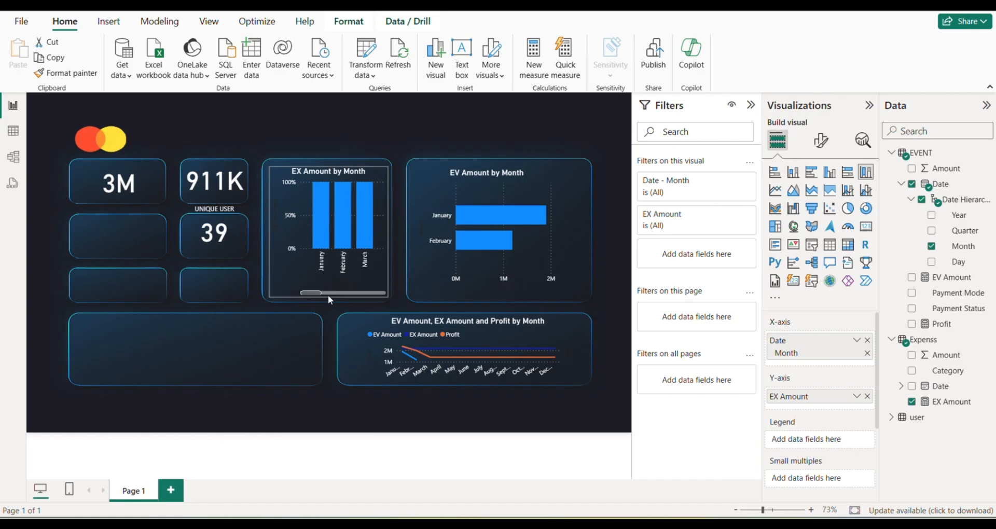
click(352, 125)
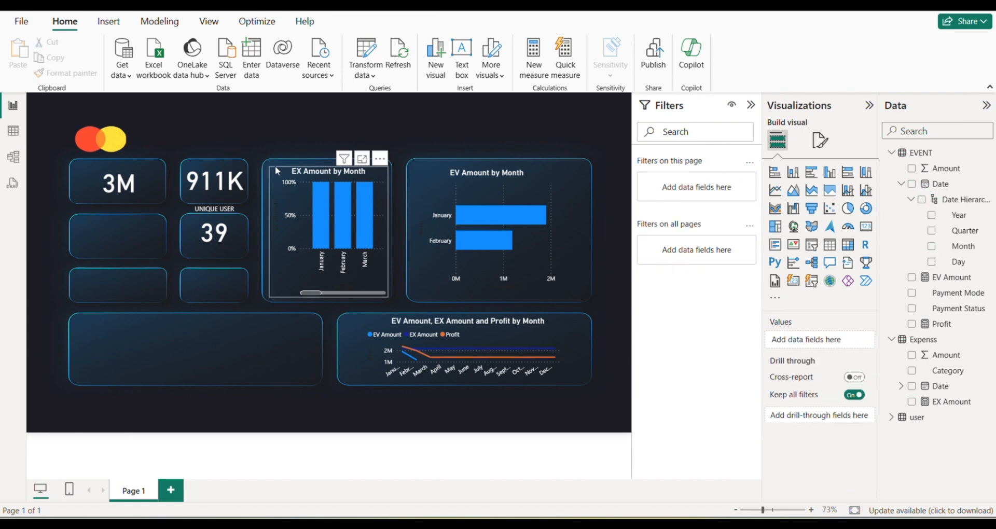
Turn on the visual border of the EX Amount by Month chart and deselect it.
click(277, 196)
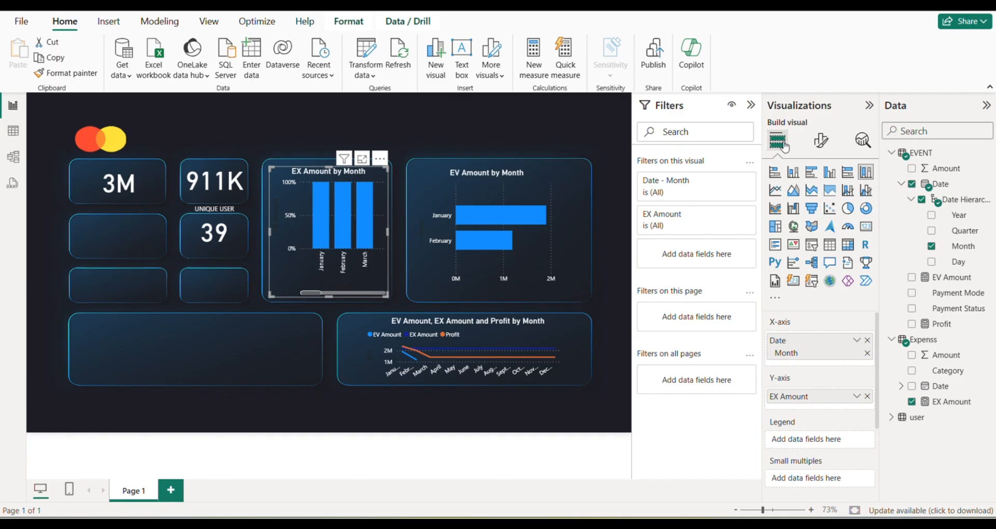
click(810, 142)
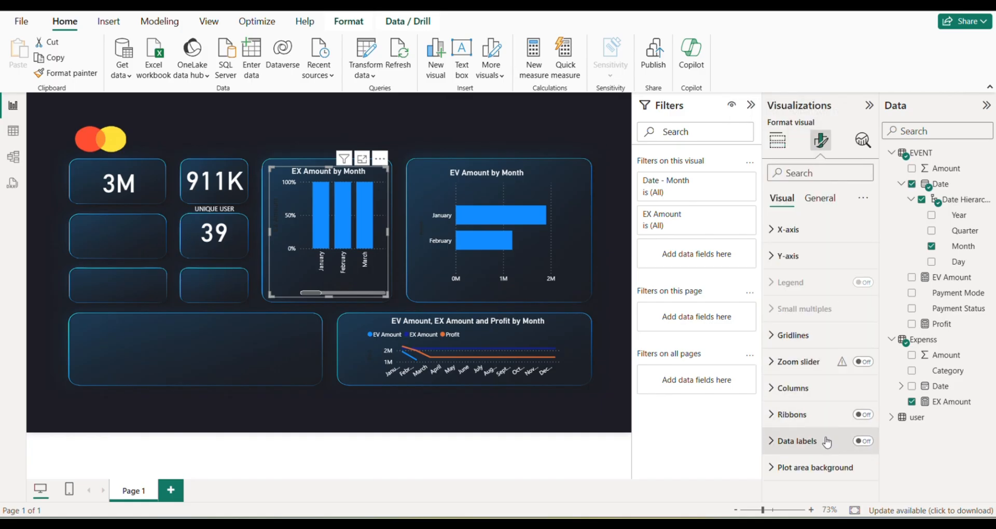
click(820, 199)
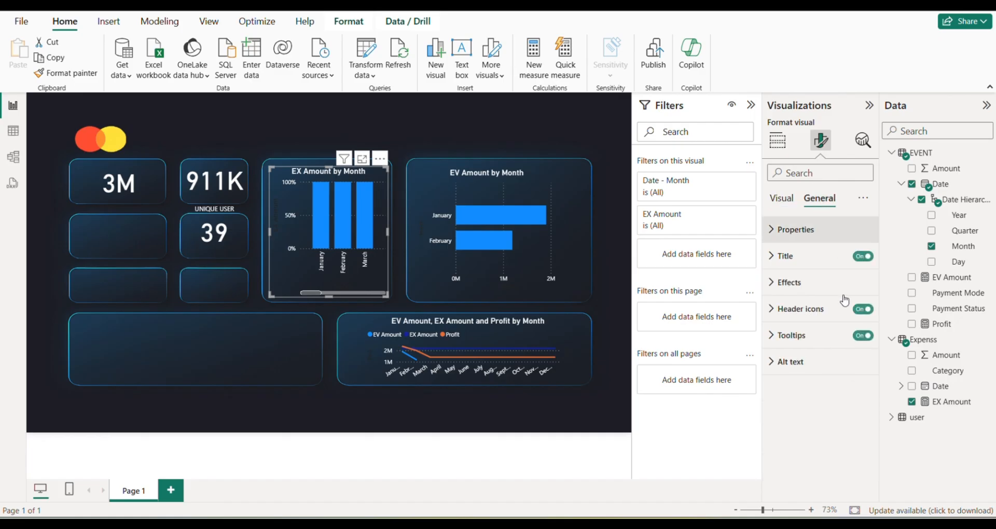
click(832, 284)
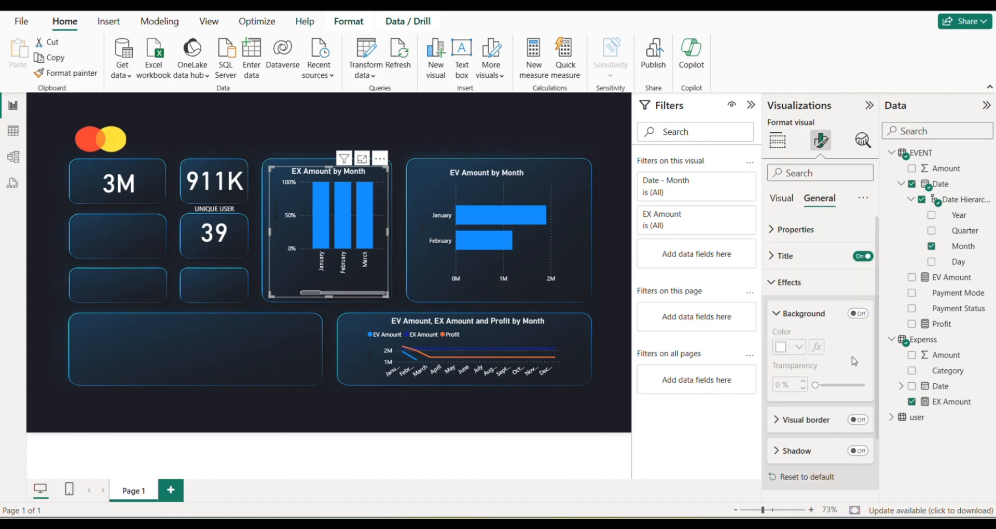
scroll(852, 358, down, 2)
scroll(852, 358, down, 1)
click(857, 355)
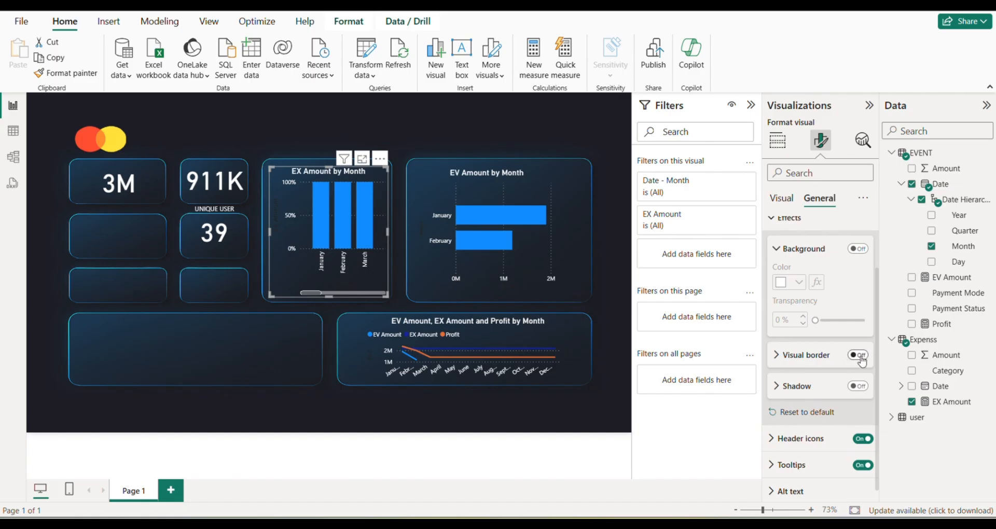
click(855, 386)
click(466, 193)
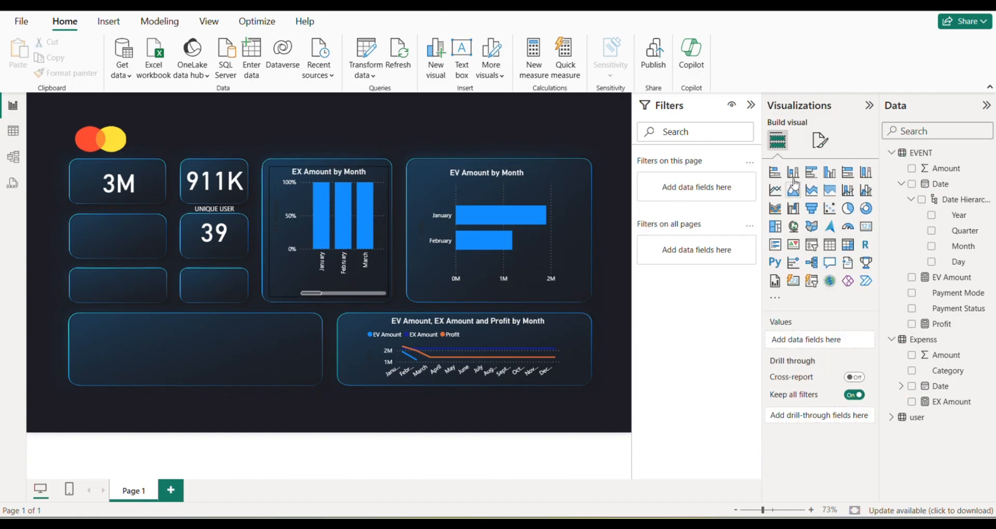
Set the visual border colour of the EX Amount by Month chart to white and deselect it.
click(818, 145)
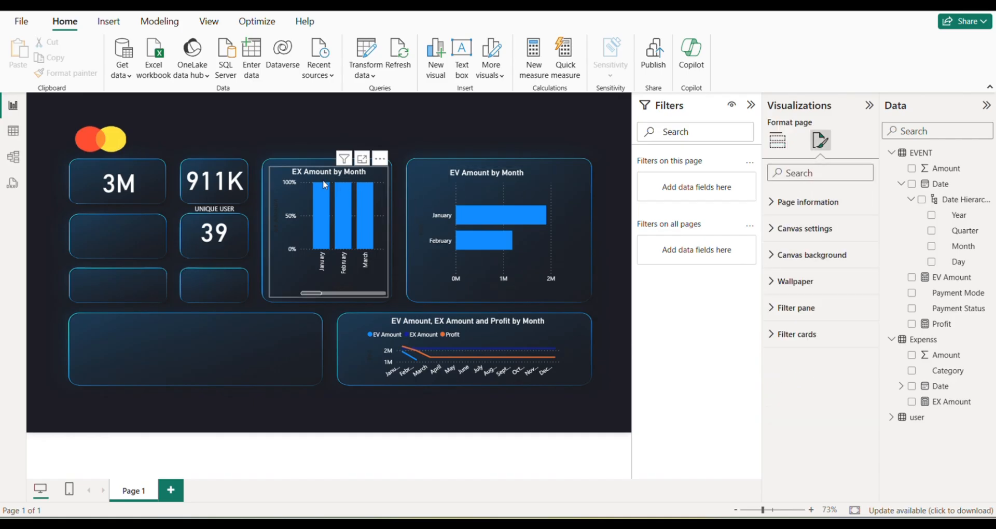
click(352, 223)
click(820, 198)
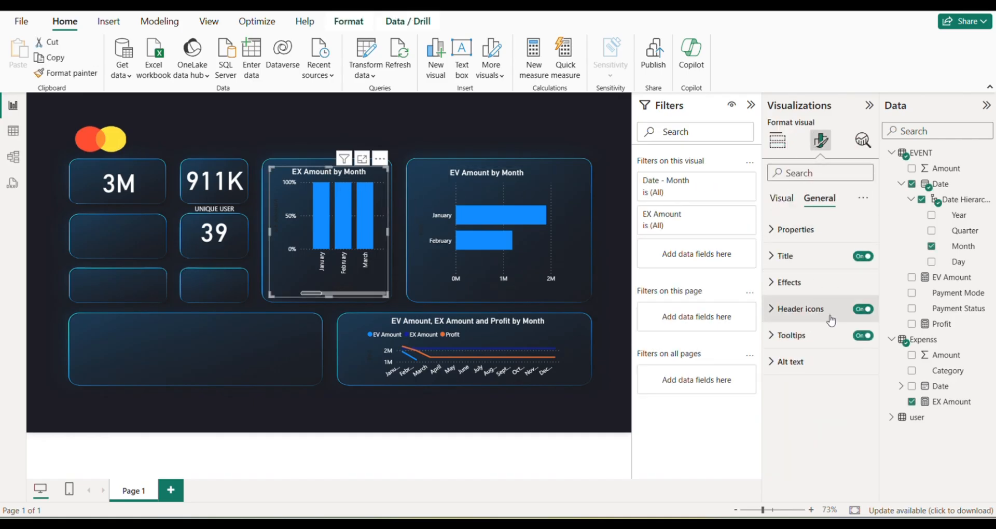
click(826, 293)
scroll(824, 363, down, 3)
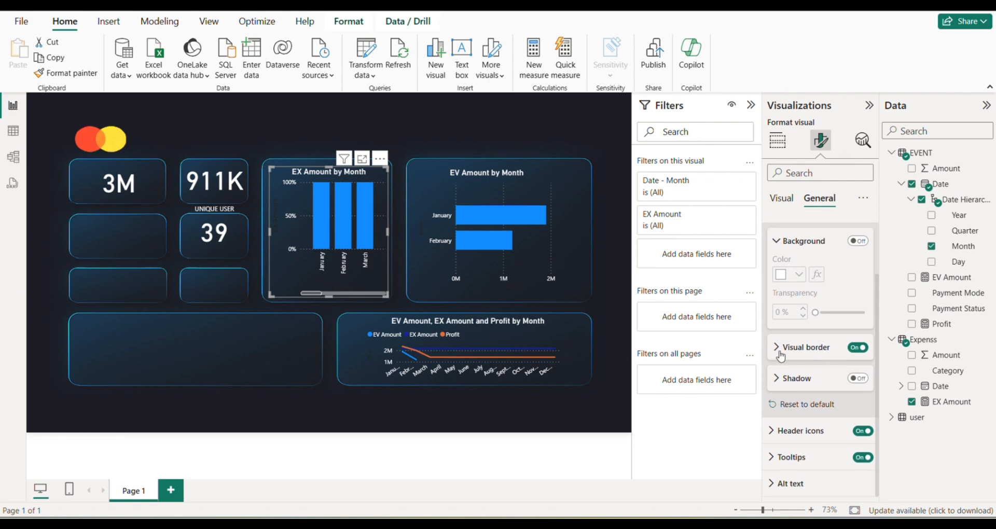
click(779, 349)
click(799, 381)
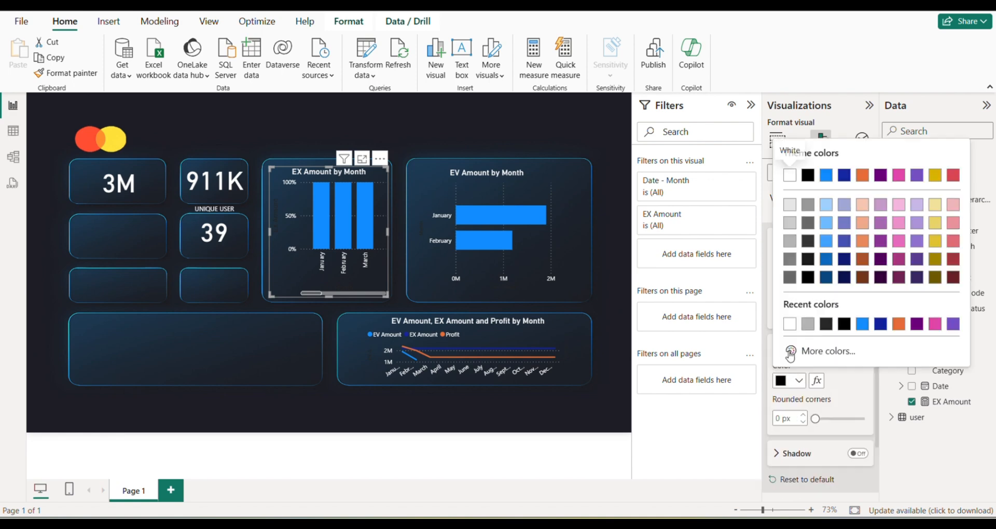
click(790, 327)
click(456, 120)
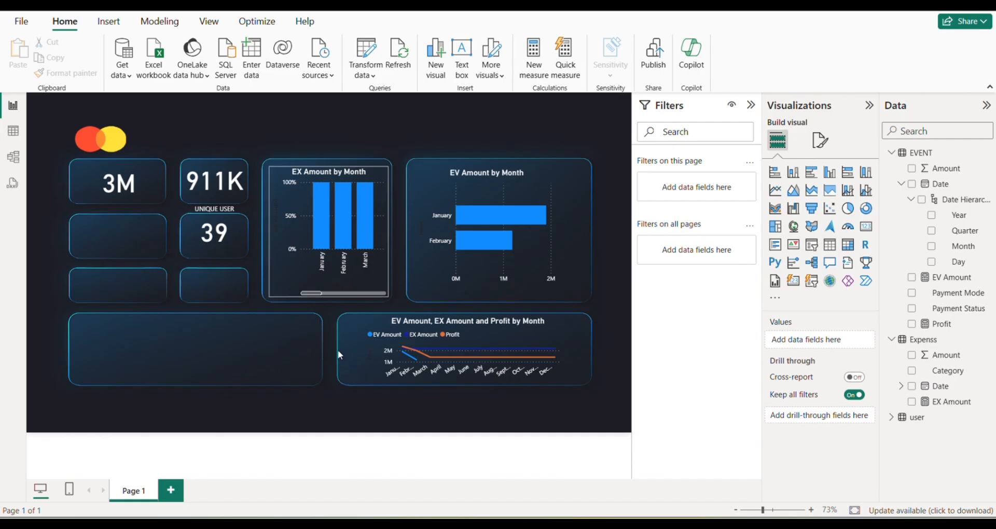
Turn off the visual border of the EX Amount by Month chart and deselect it.
click(344, 278)
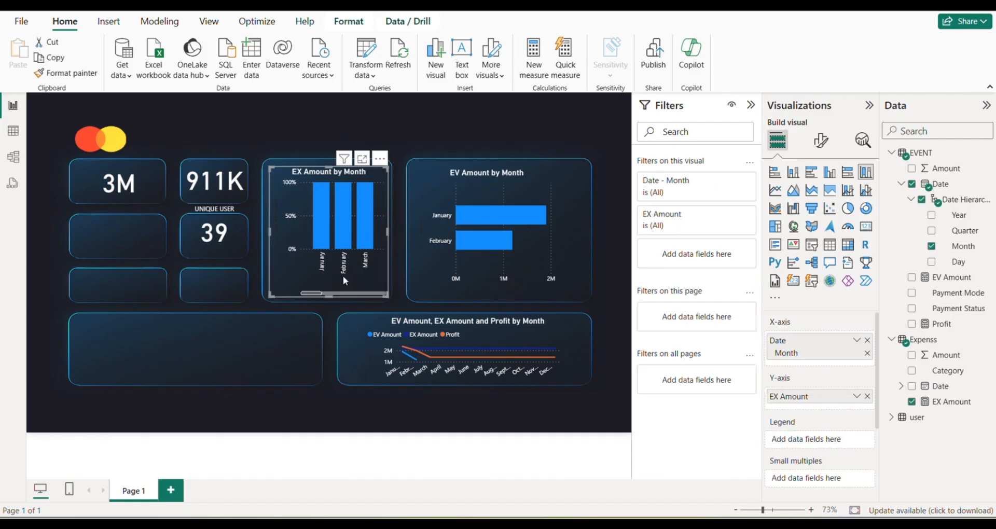
click(820, 140)
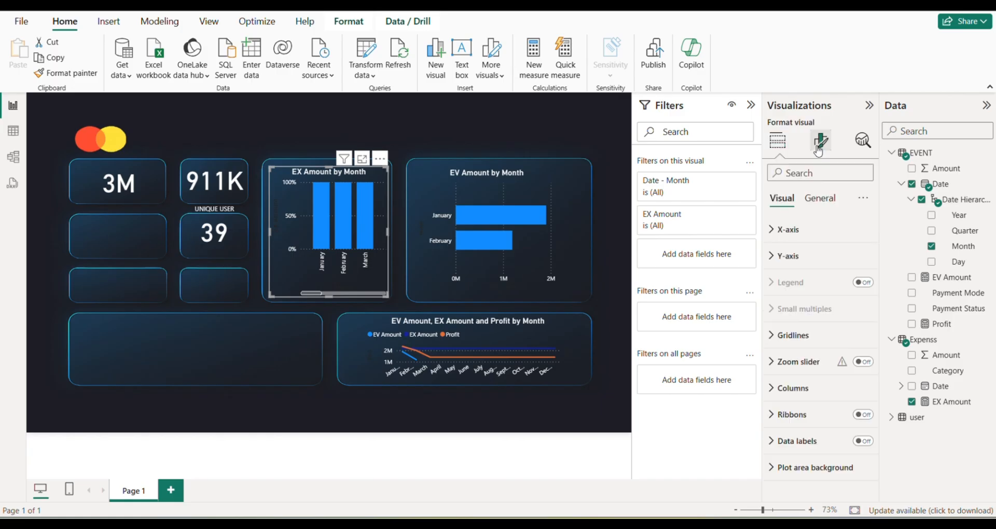
click(815, 204)
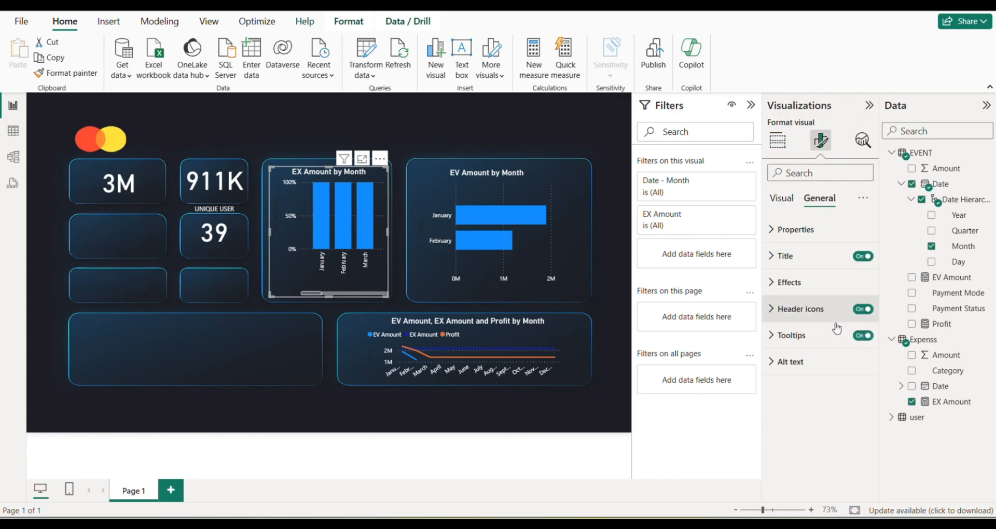
click(826, 283)
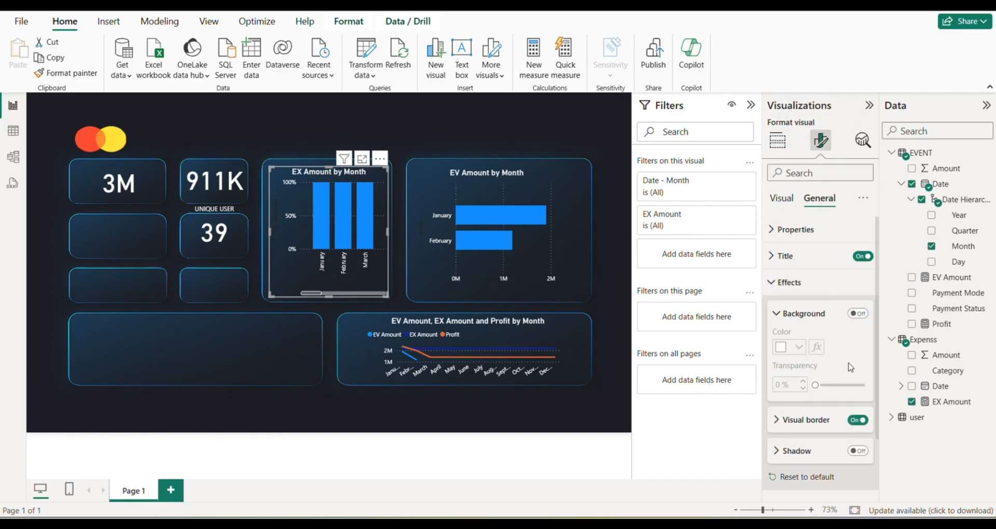
click(857, 420)
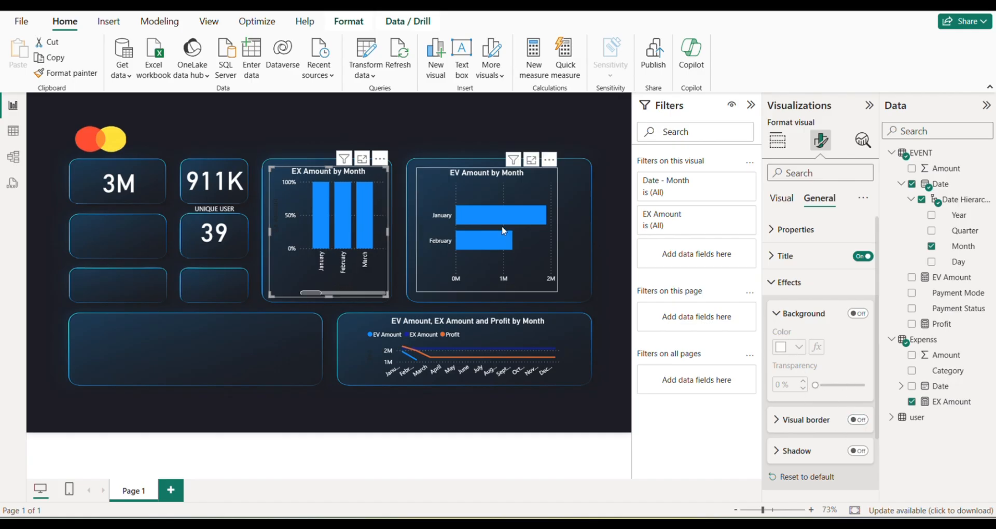
click(279, 119)
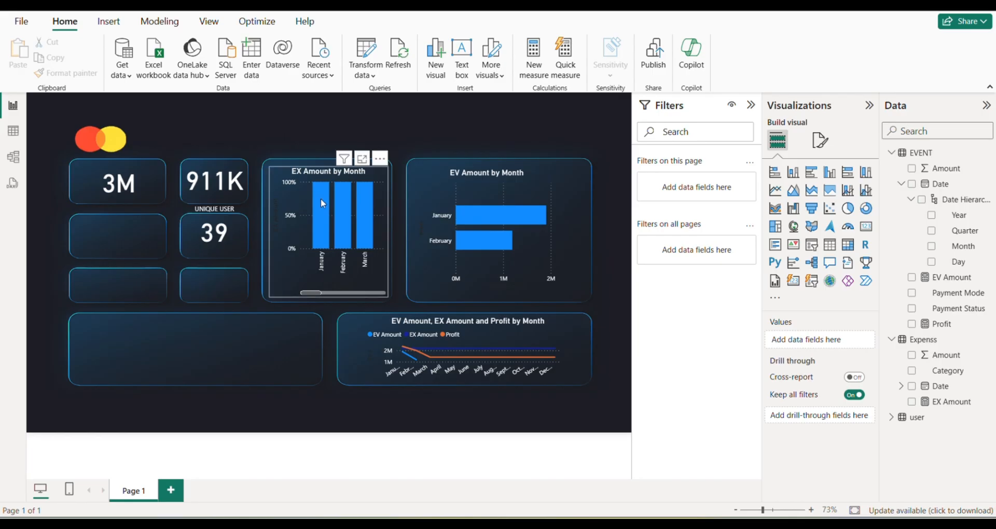
Nudge the EX Amount by Month chart slightly upward within its panel and deselect it.
mouse_move(320, 198)
drag(307, 200, 318, 197)
click(282, 132)
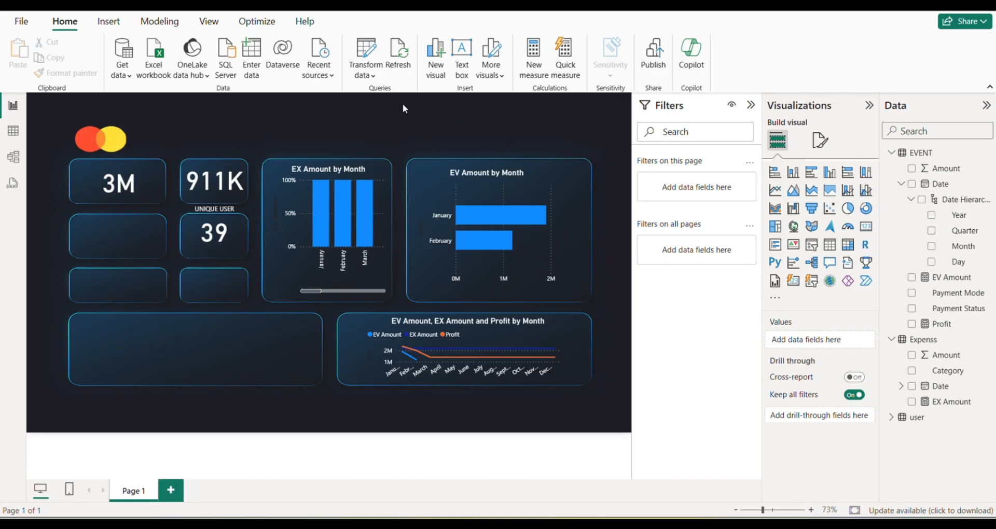
Insert a 100% stacked area chart in the empty lower panel with Month on the X-axis and Payment Mode as legend.
click(823, 197)
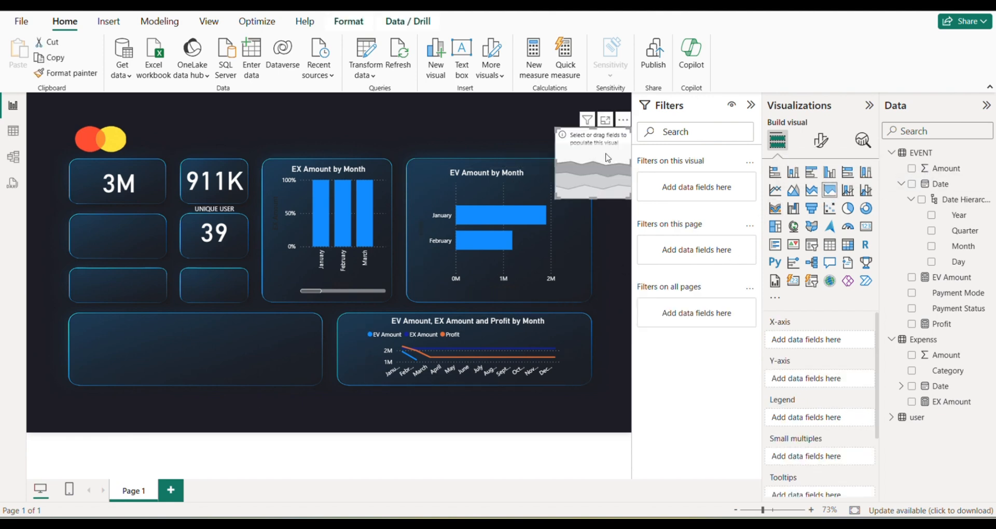
drag(577, 165, 175, 348)
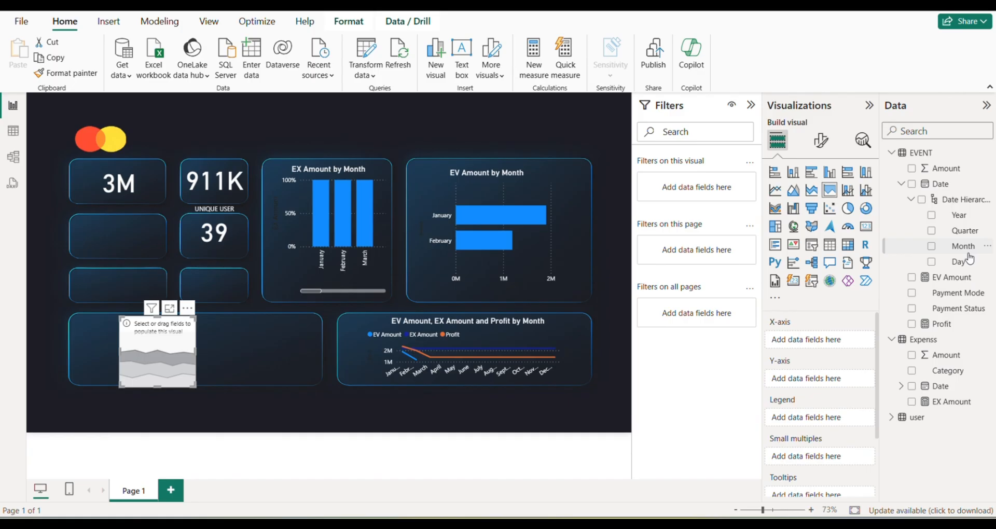
drag(966, 248, 834, 343)
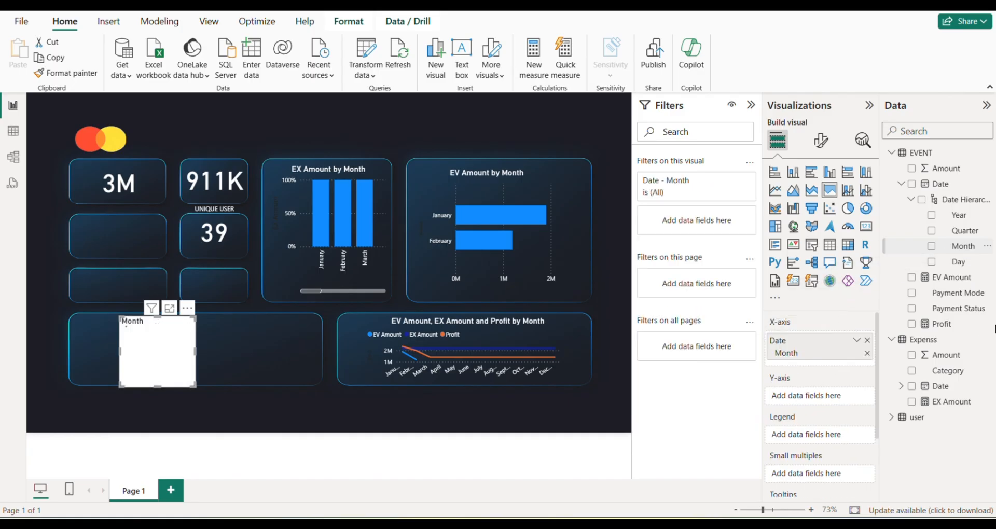
drag(963, 297, 166, 361)
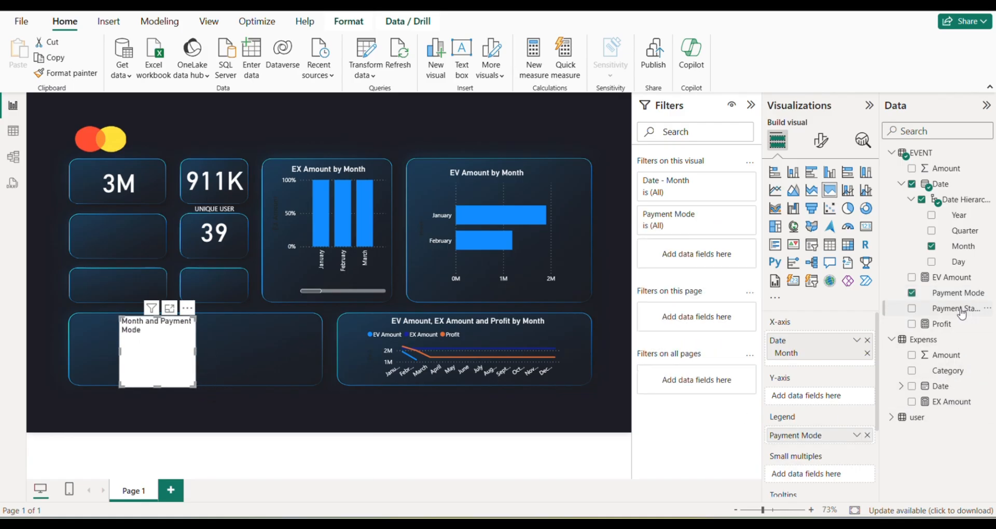
drag(961, 312, 223, 352)
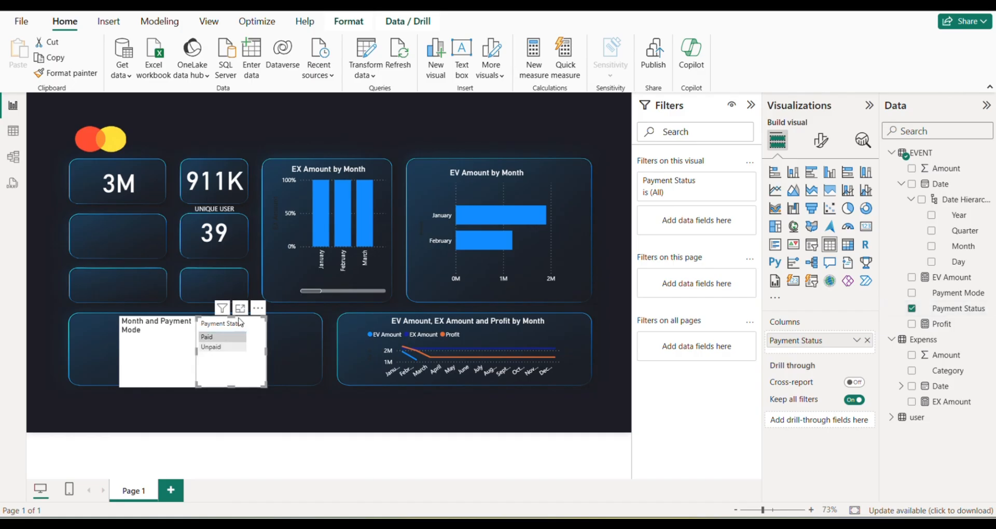
click(257, 308)
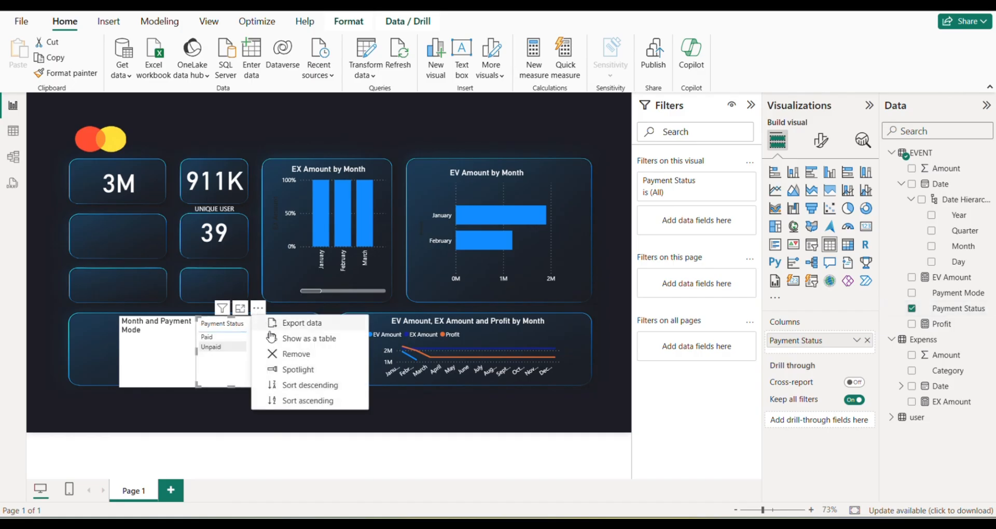
click(317, 356)
Add Payment Status as small multiples and EV Amount as Y-axis to the new area chart, widening it within its panel.
drag(957, 309, 294, 358)
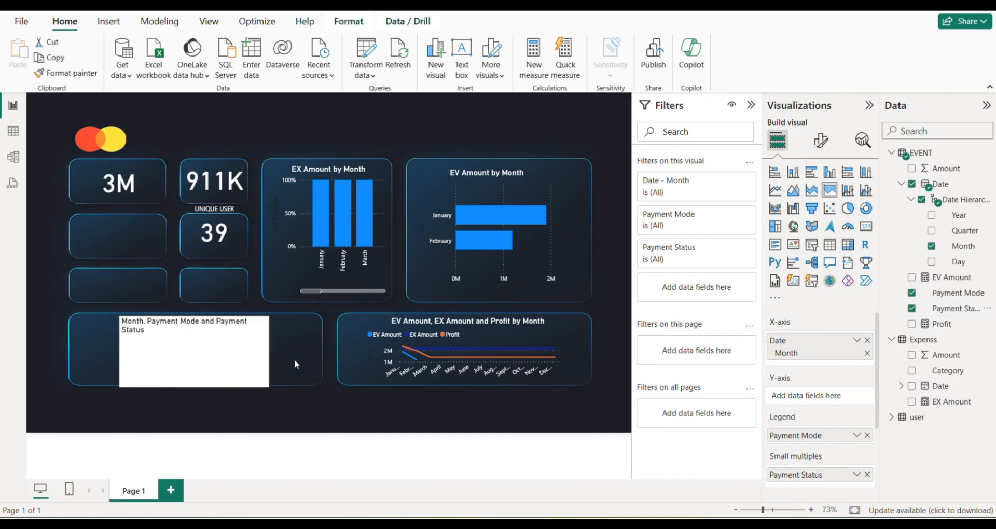
drag(211, 373, 183, 373)
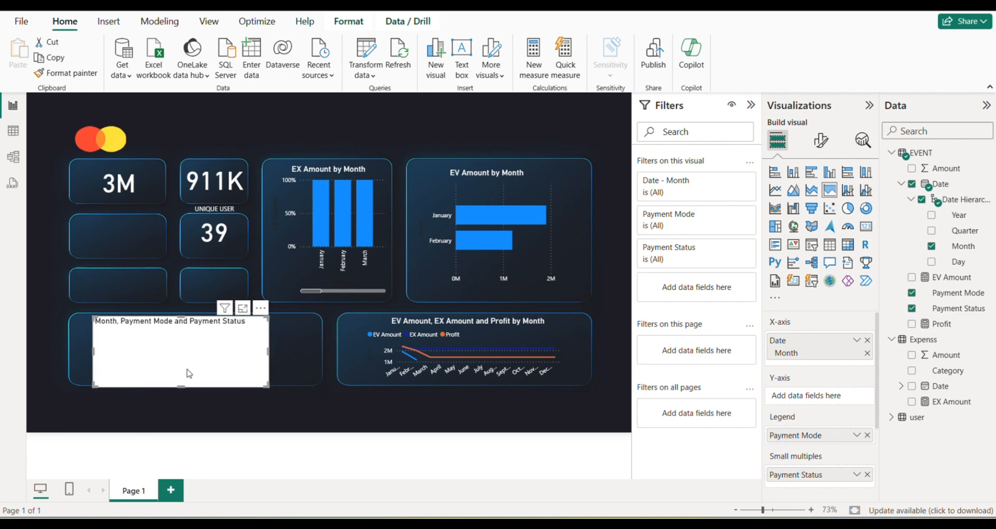
drag(979, 281, 177, 345)
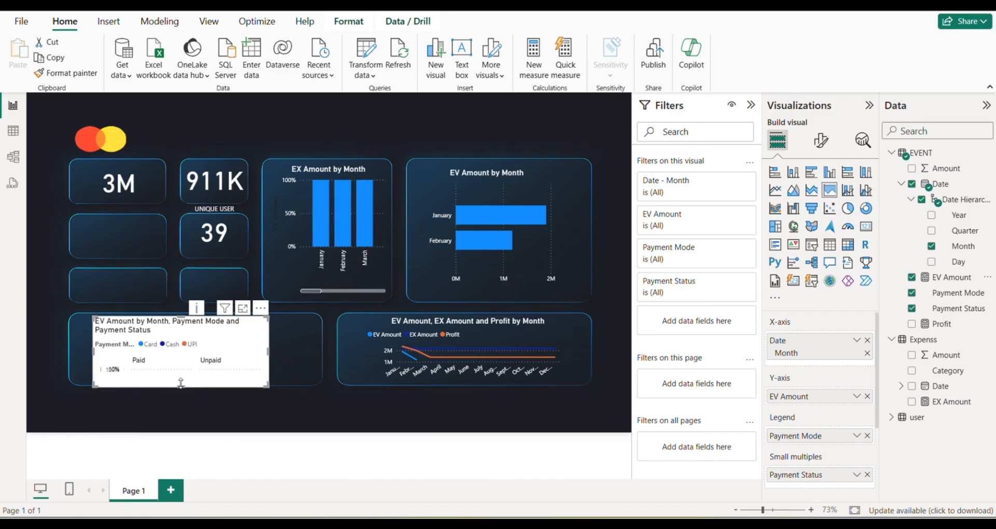
Reduce the area chart's height and remove Payment Status from its small multiples.
drag(181, 386, 181, 369)
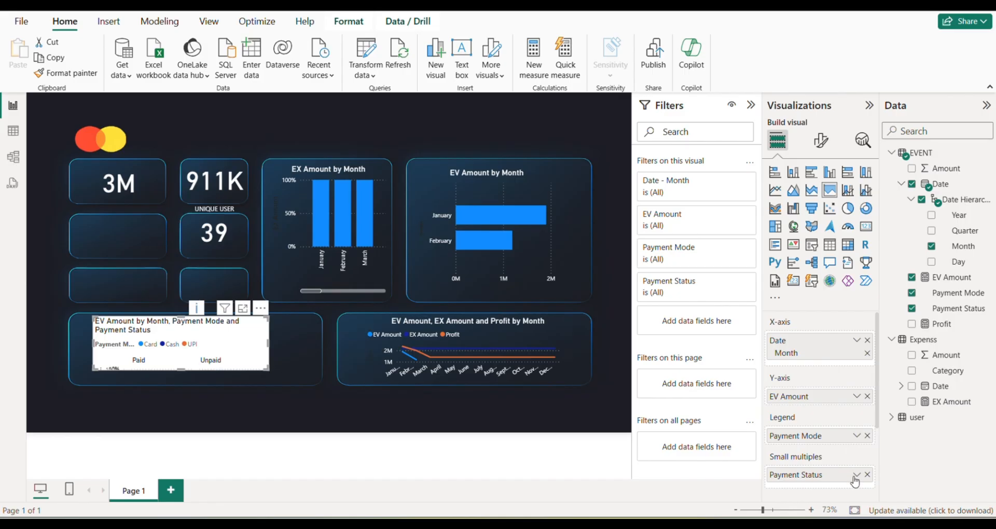
scroll(856, 436, down, 1)
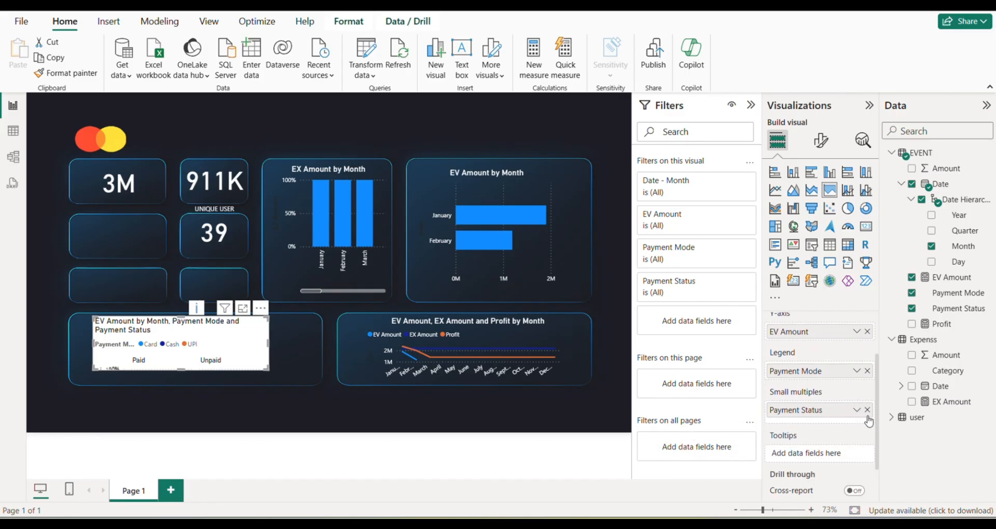
drag(864, 412, 648, 409)
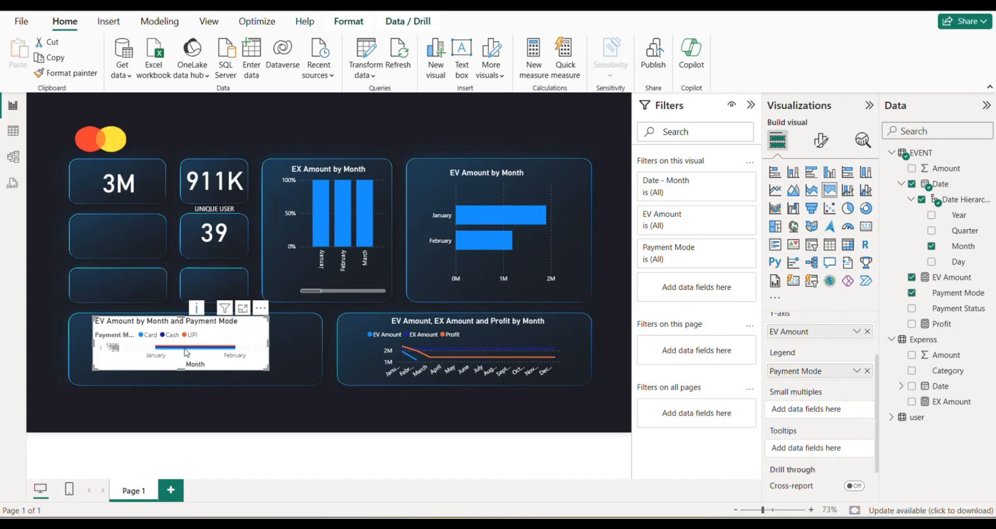
Resize and reposition the EV Amount by Month and Payment Mode chart to fill its lower panel.
drag(183, 371, 181, 384)
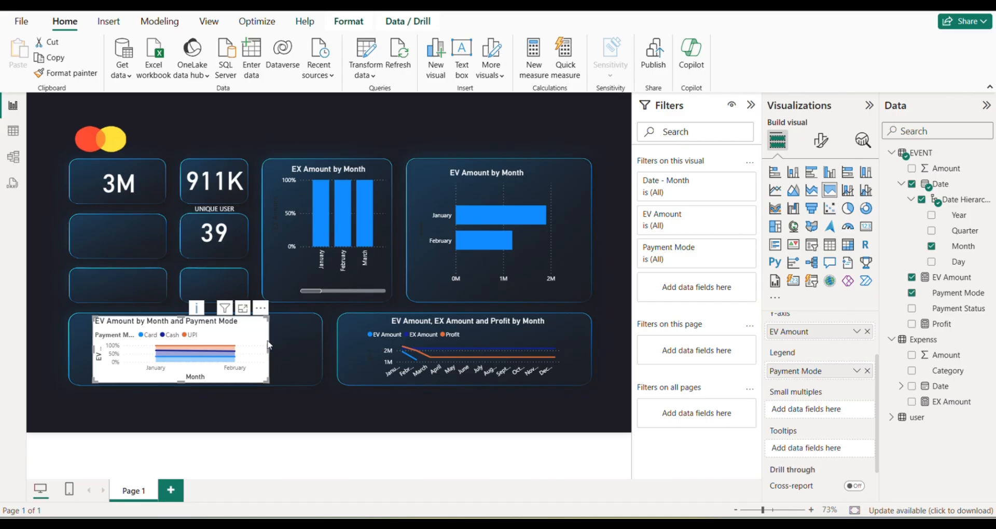
mouse_move(269, 338)
mouse_down()
mouse_move(293, 343)
mouse_move(253, 340)
mouse_up()
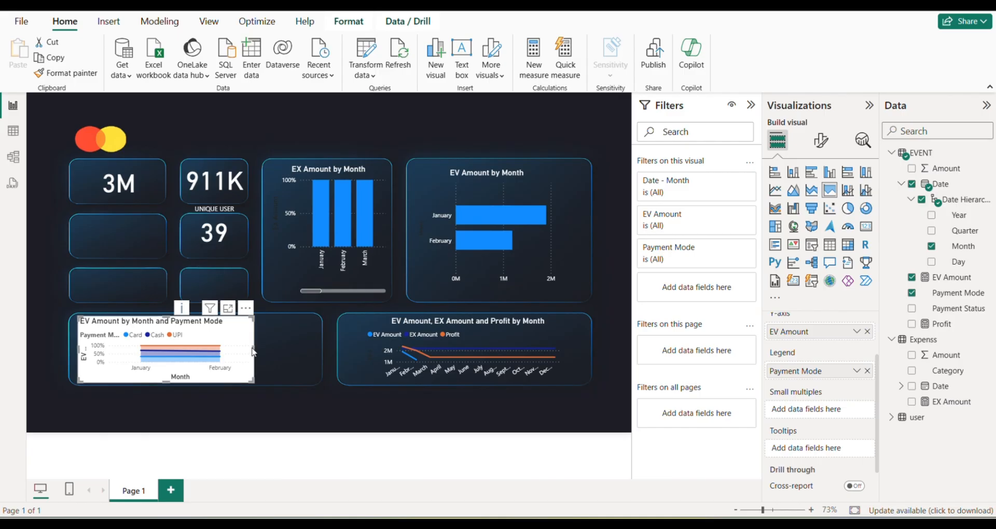
drag(254, 351, 321, 358)
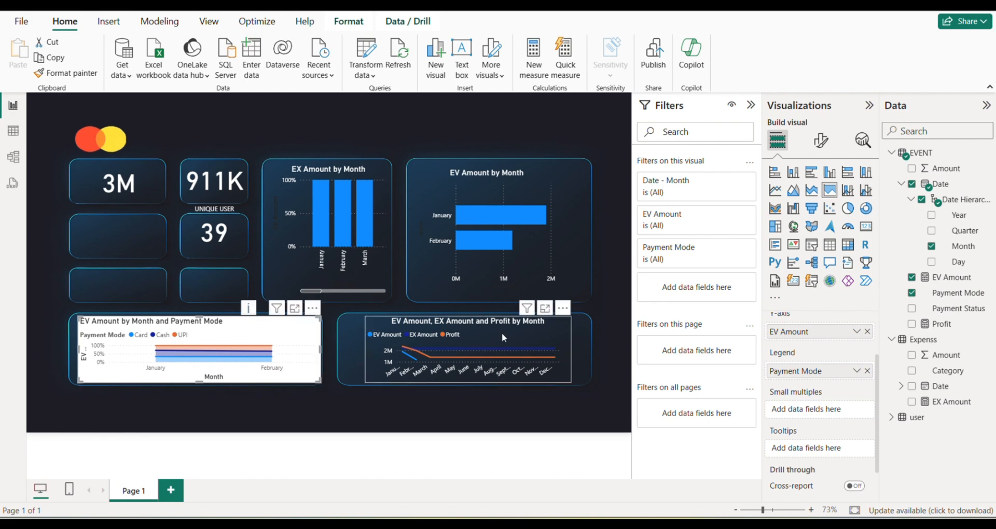
Copy the line chart's formatting to the EV Amount by Month and Payment Mode chart with Format painter, nudge it slightly and deselect it.
click(473, 344)
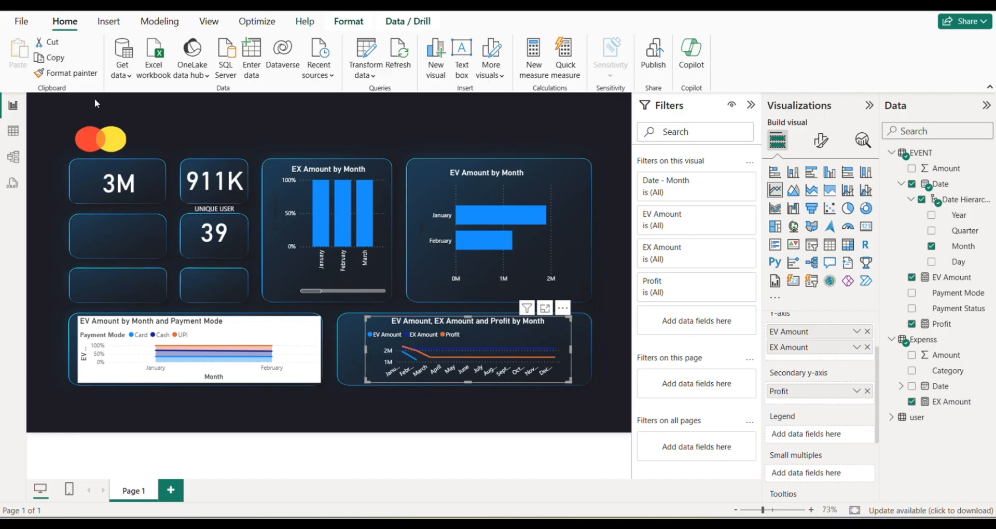
click(66, 72)
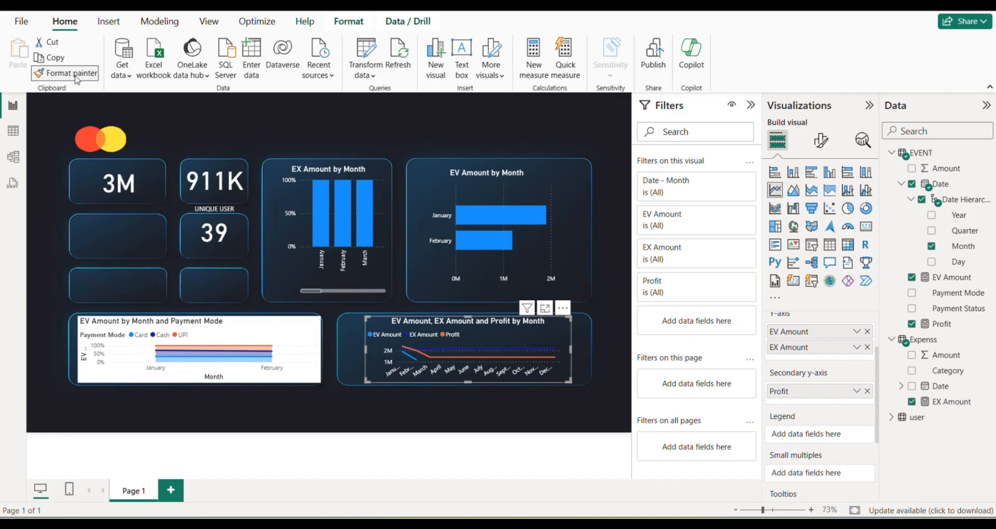
click(249, 333)
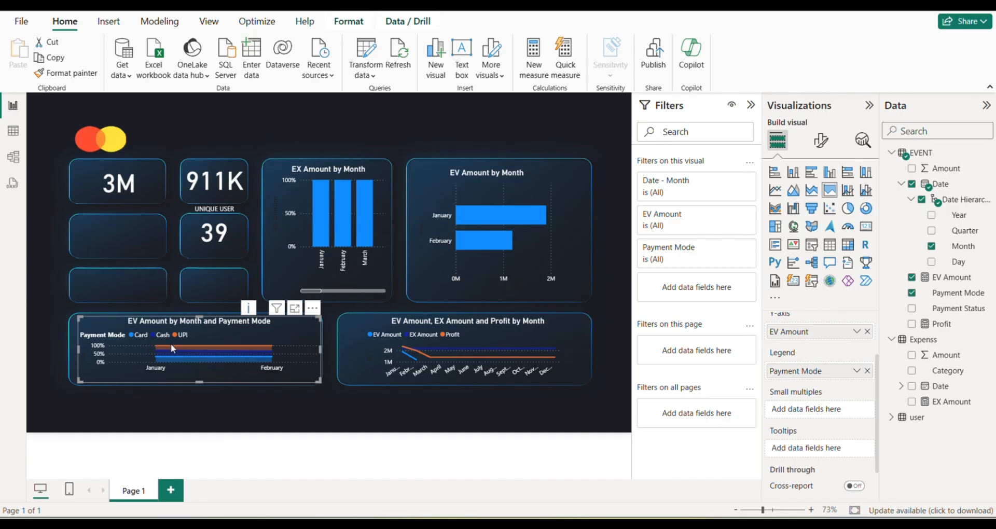
mouse_move(208, 347)
drag(136, 343, 136, 344)
click(322, 403)
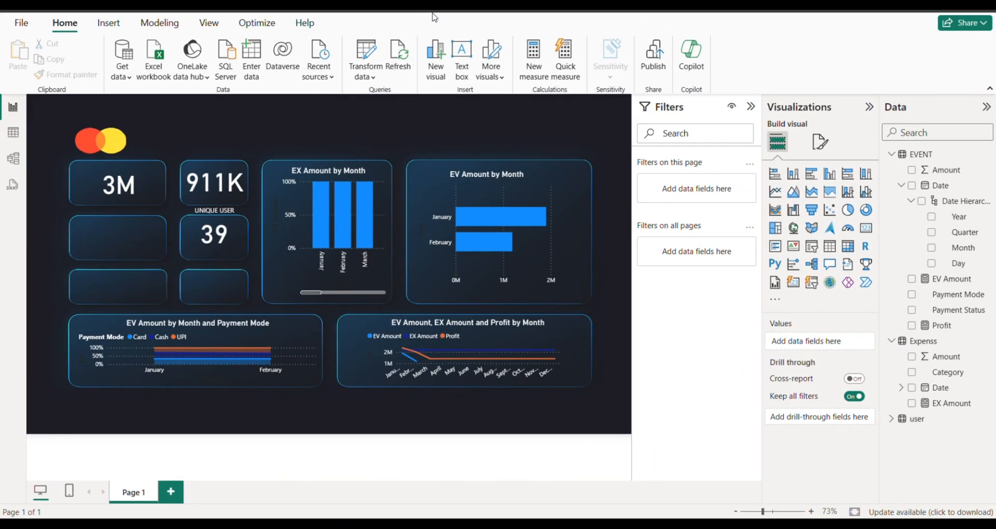
Insert a Payment Mode button slicer in the empty panel below the 3M card, fit it to the panel and clear its UPI selection.
click(811, 282)
mouse_move(612, 156)
mouse_down()
mouse_move(421, 221)
mouse_move(106, 243)
mouse_move(129, 244)
mouse_up()
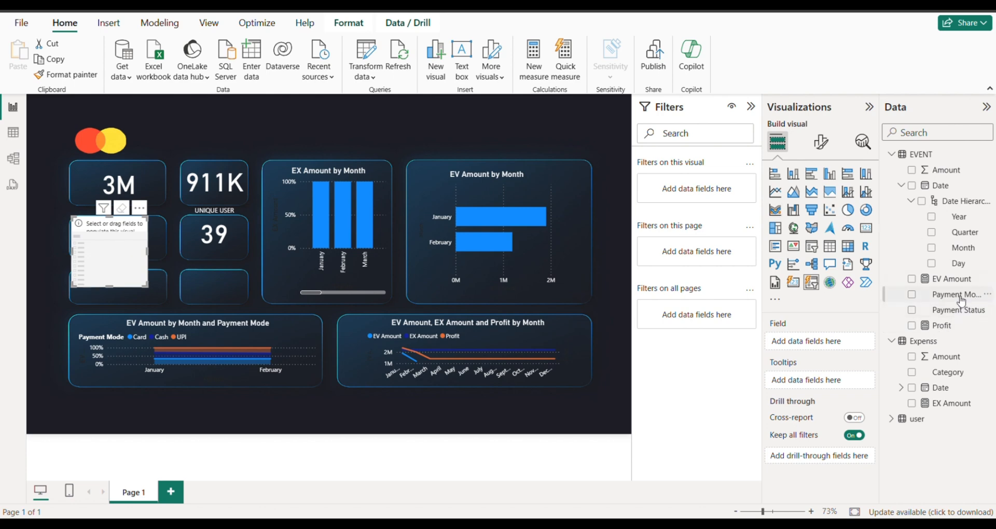
drag(960, 300, 110, 249)
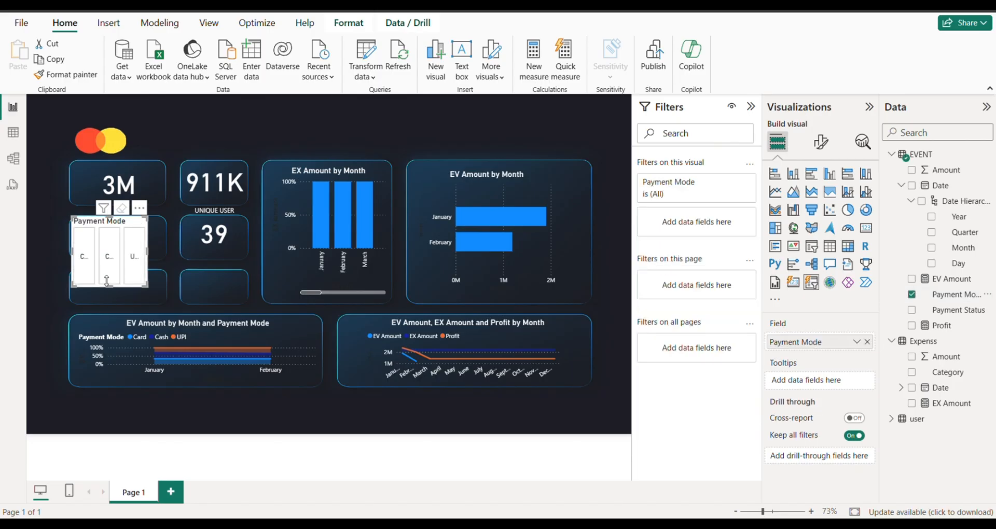
drag(108, 284, 161, 263)
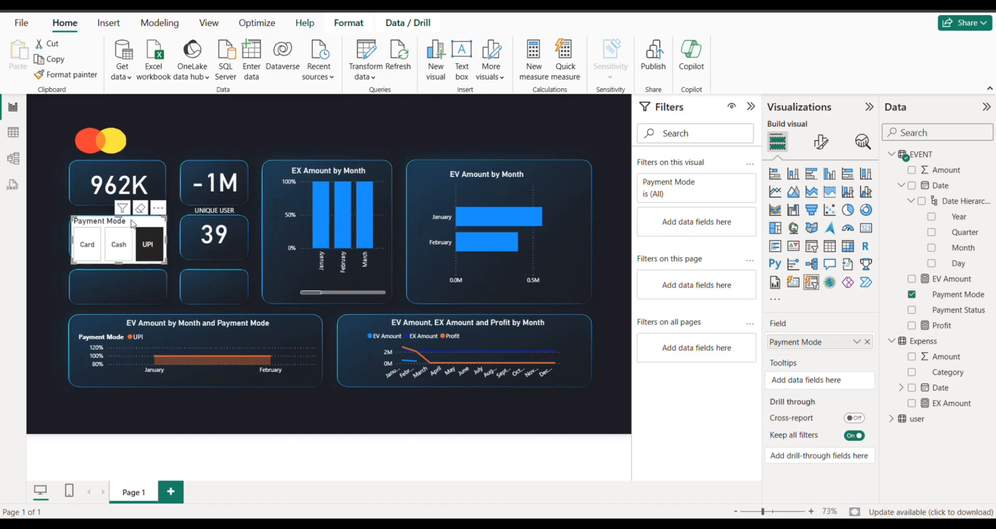
click(148, 248)
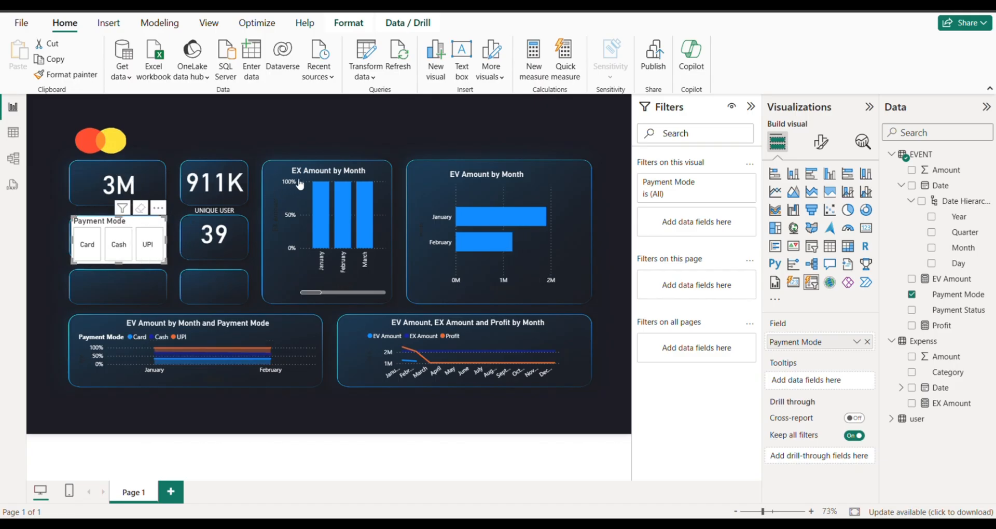
Copy the EX Amount by Month chart's formatting to the Payment Mode slicer with Format painter.
click(337, 171)
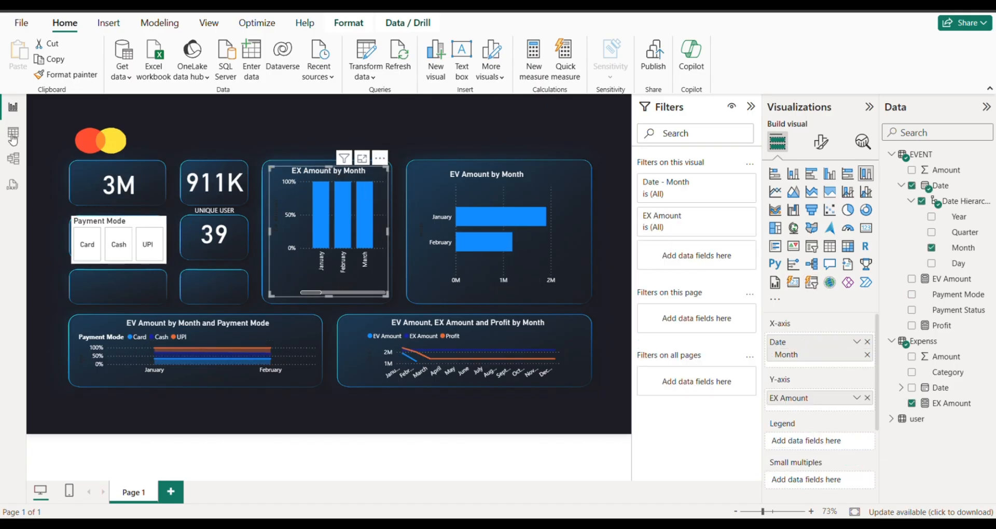
click(71, 75)
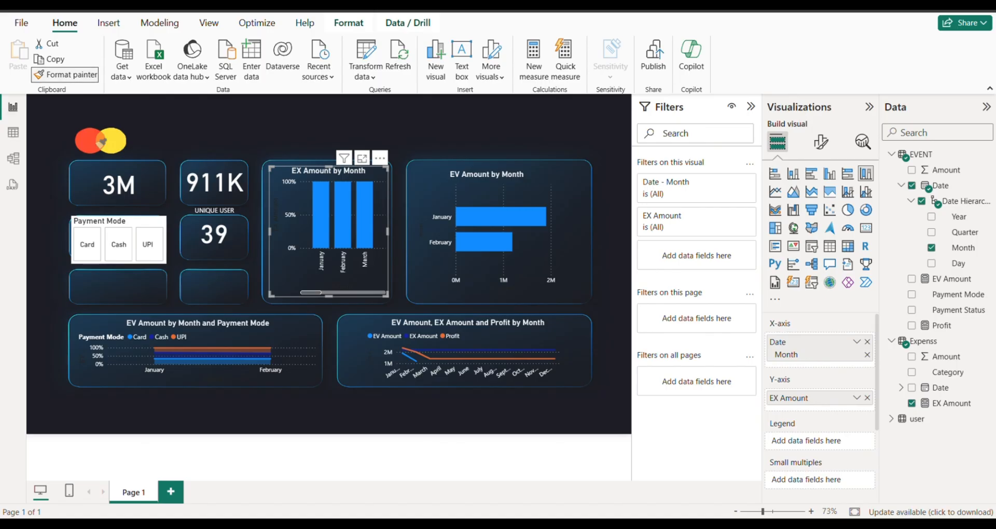
click(144, 223)
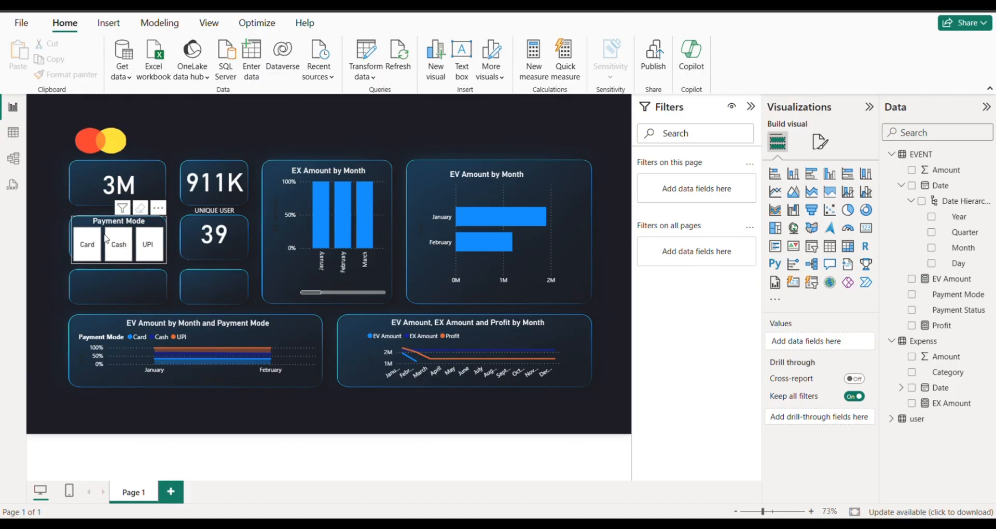
Shorten the Payment Mode slicer slightly so that it fits inside its panel.
click(75, 224)
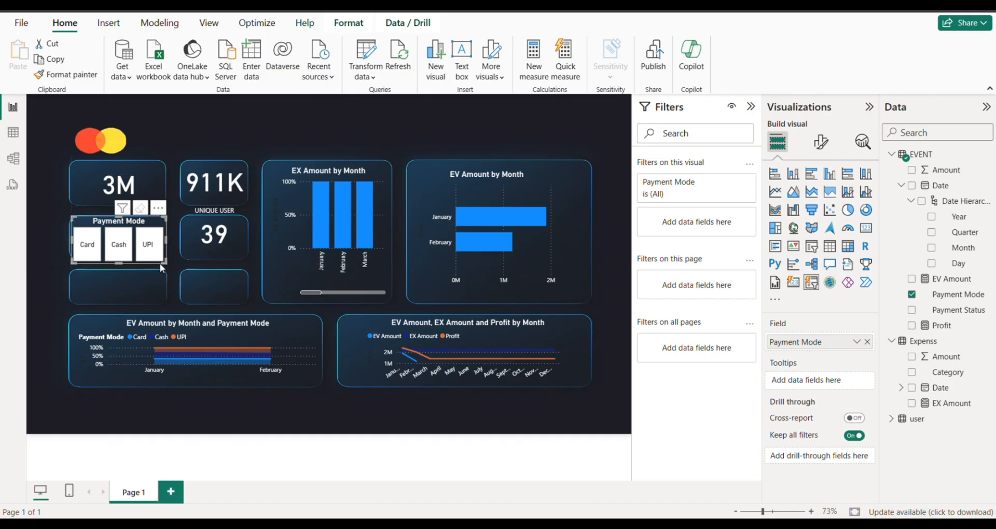
drag(160, 263, 160, 257)
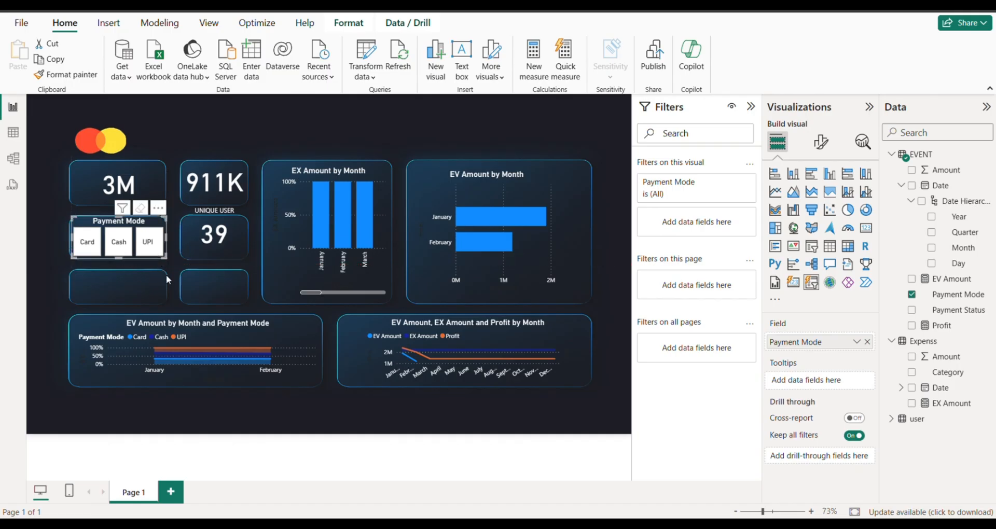
click(125, 262)
Set the button shape of the Payment Mode slicer to Rounded Rectangle.
click(821, 143)
click(788, 259)
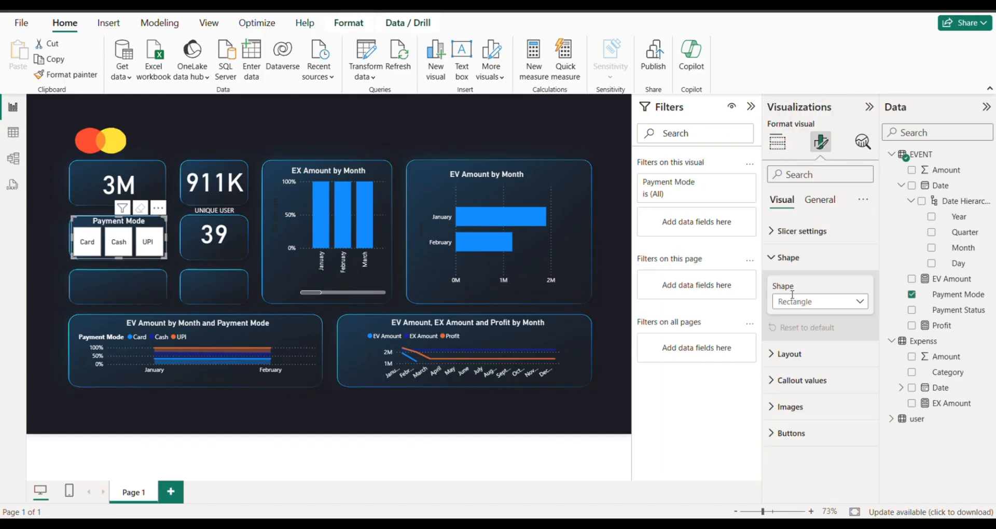
click(799, 306)
click(802, 335)
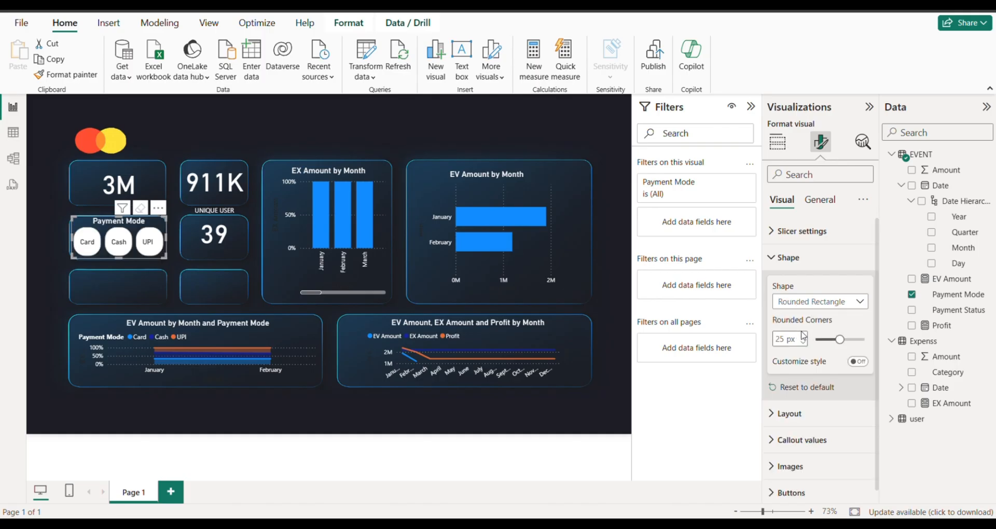
Examine the Payment Mode slicer's callout value, size, background, border and other general formatting options.
scroll(796, 428, down, 1)
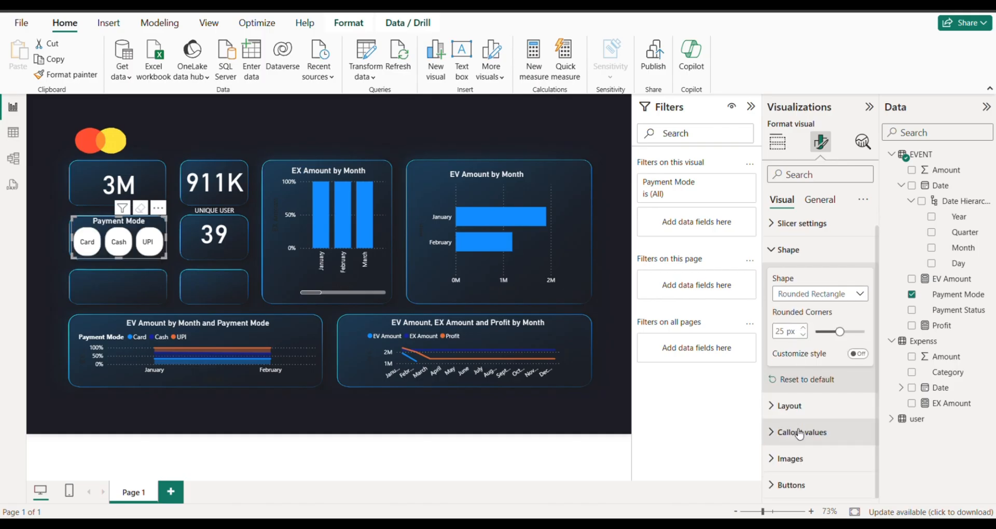
click(799, 432)
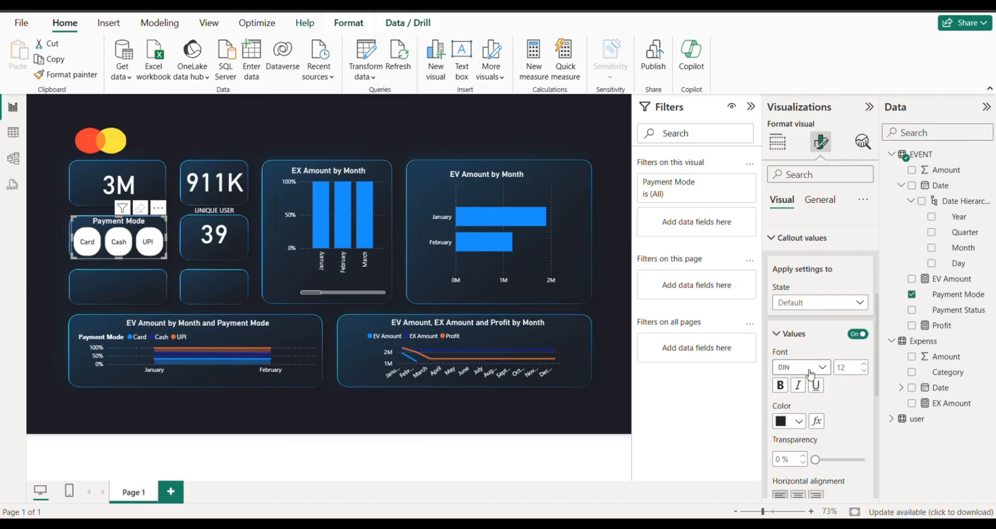
scroll(801, 409, down, 5)
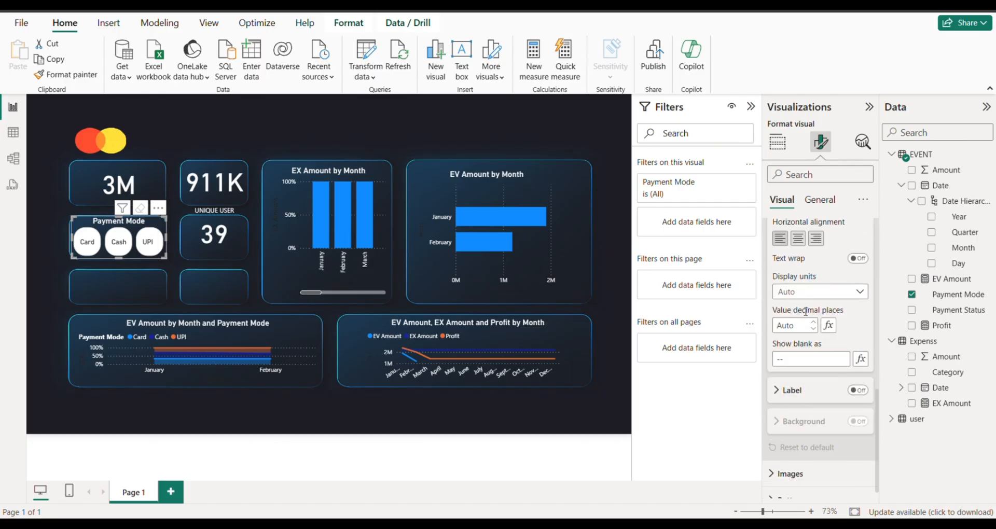
scroll(804, 314, up, 5)
scroll(804, 314, up, 2)
click(819, 199)
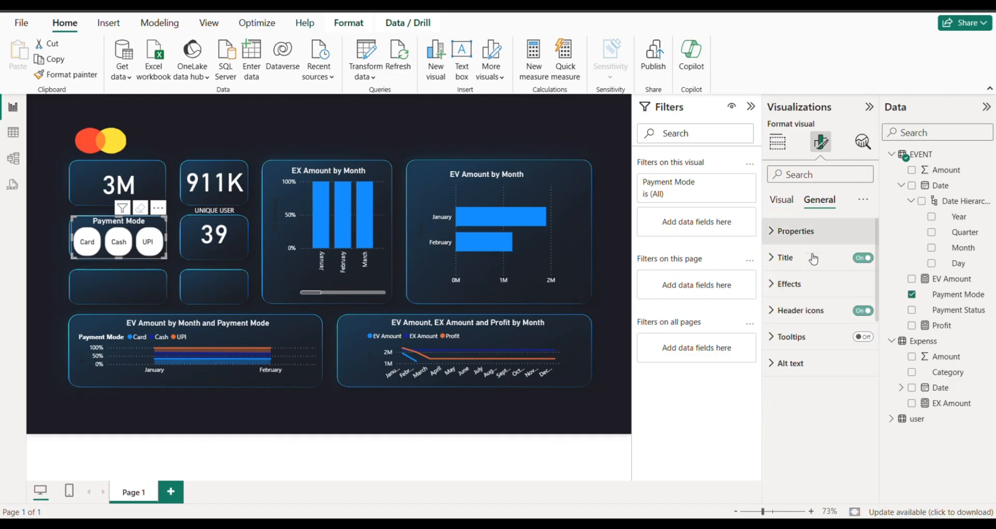
click(783, 234)
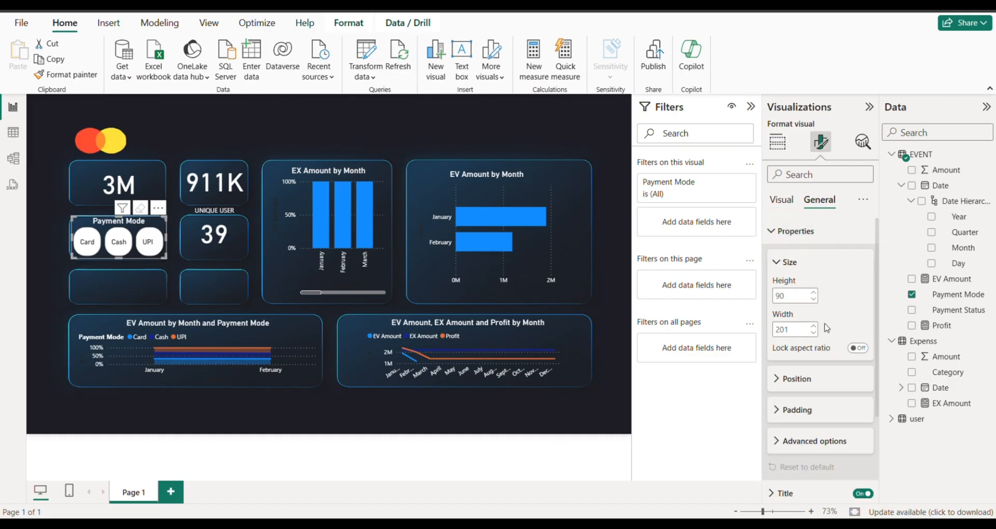
scroll(813, 357, down, 2)
scroll(813, 357, down, 1)
click(801, 407)
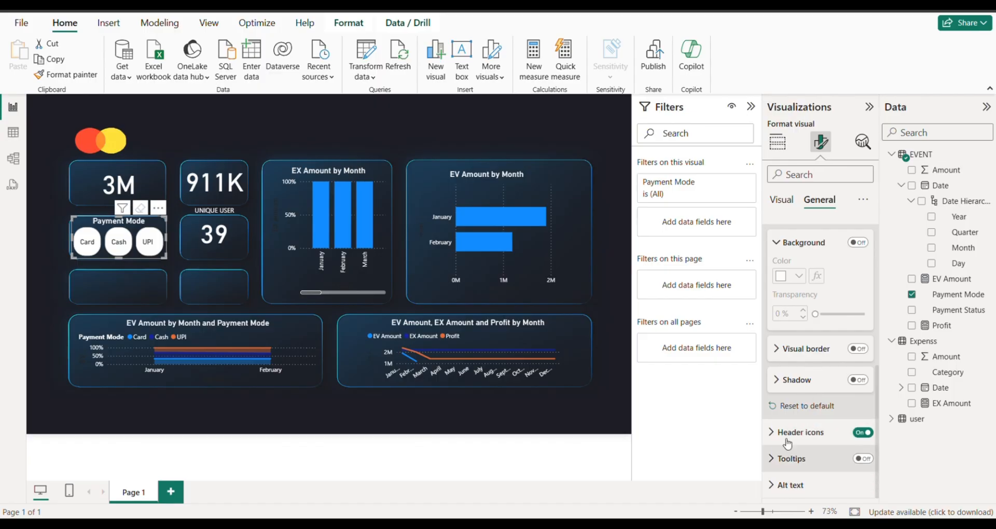
scroll(791, 363, up, 3)
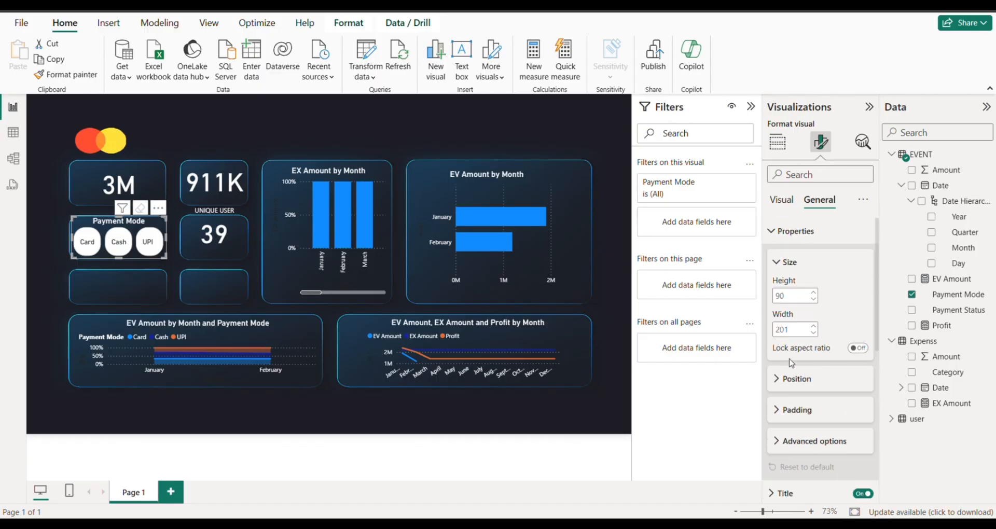
click(780, 201)
scroll(793, 340, down, 5)
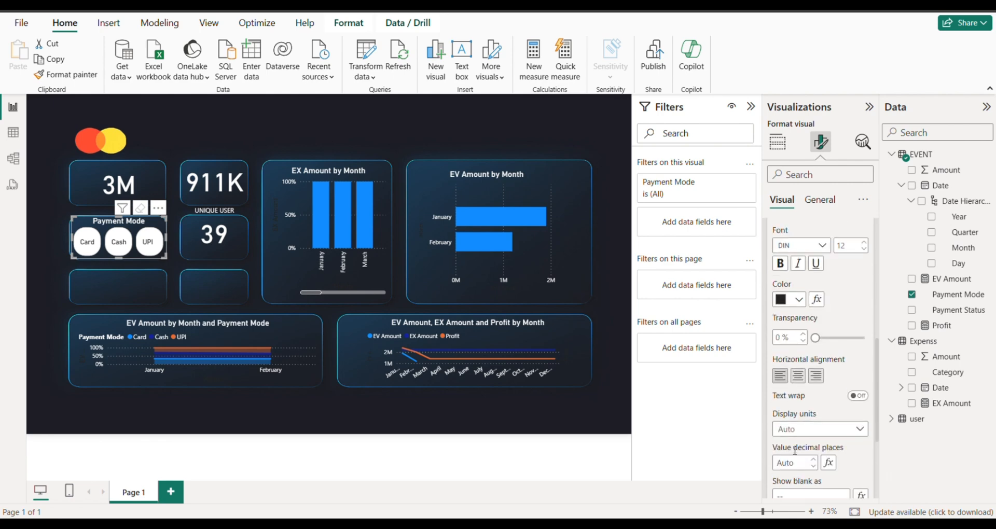
scroll(807, 338, down, 4)
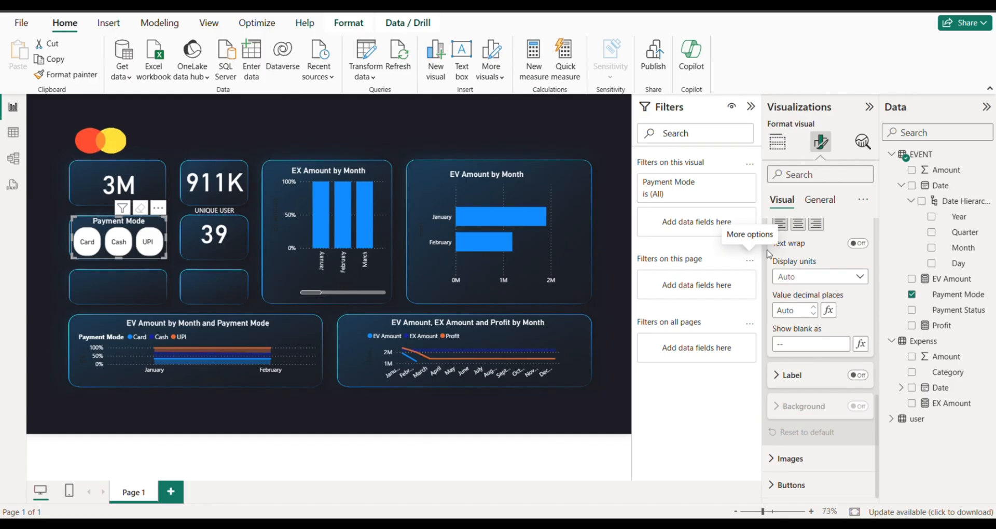
scroll(819, 216, up, 6)
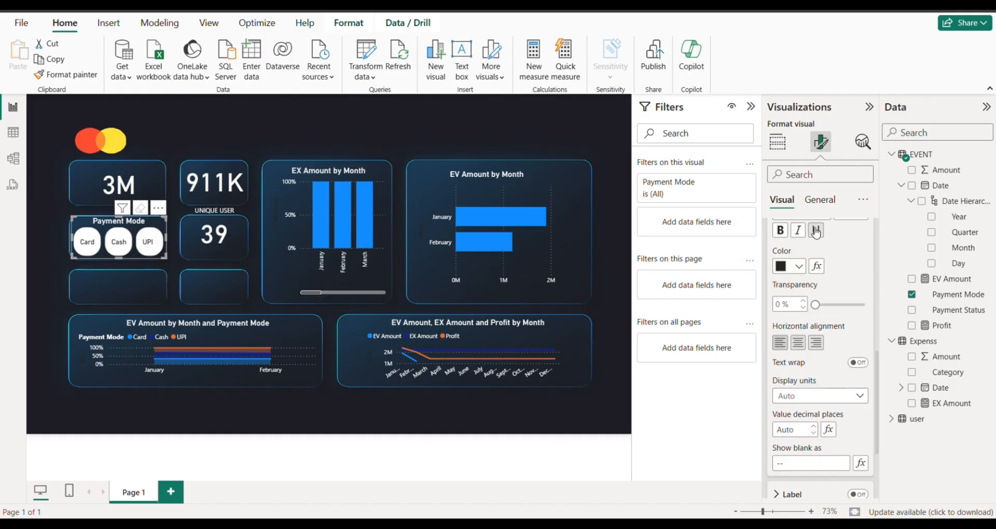
click(818, 201)
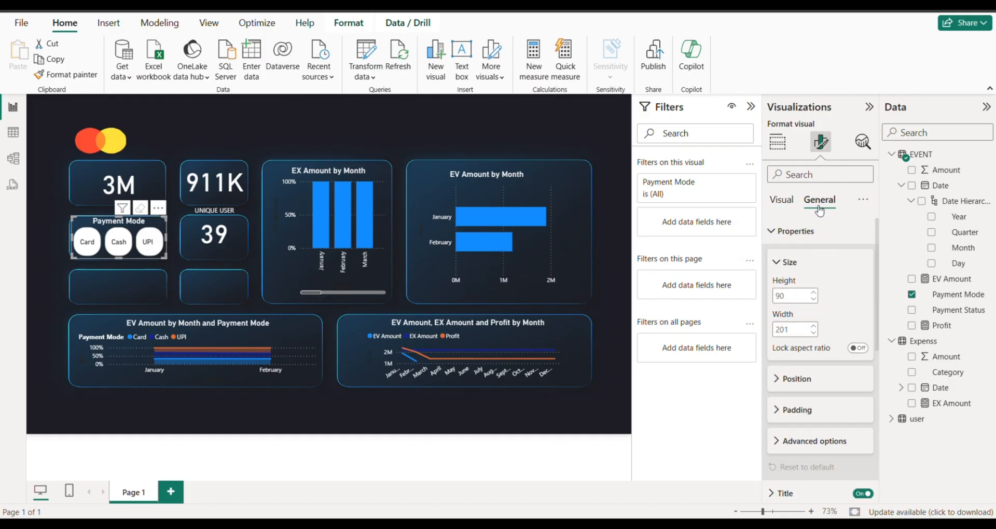
click(788, 228)
scroll(812, 404, down, 2)
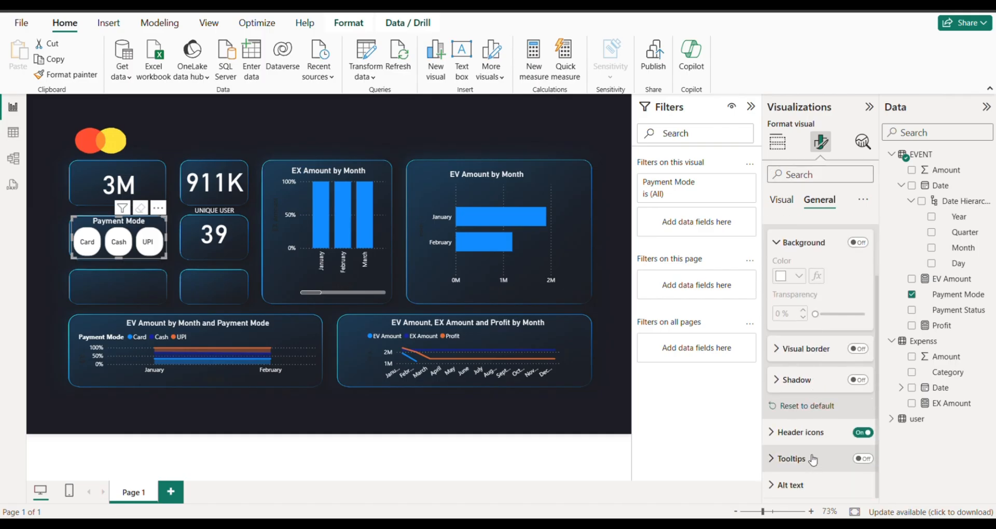
click(82, 281)
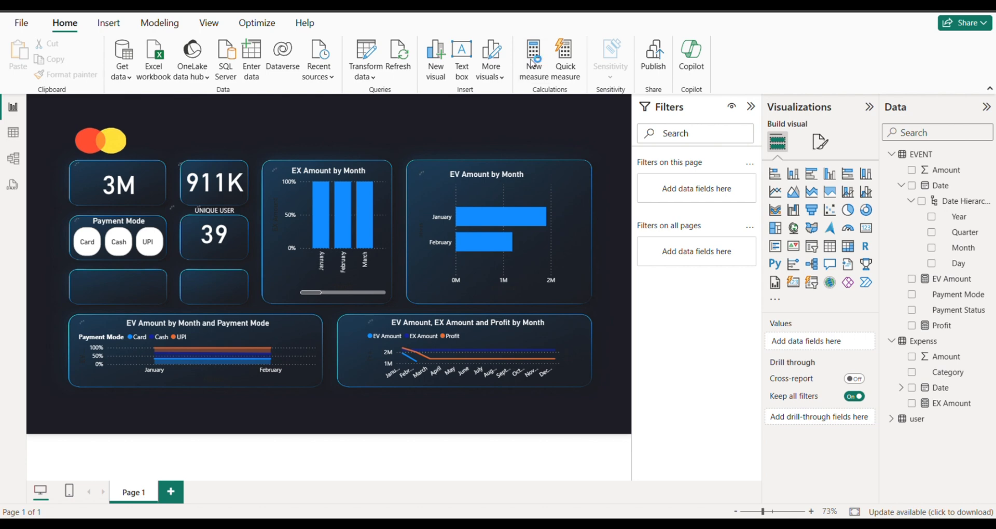
Create a new measure in the EVENT table and name it EVENT AVG AMOUNT.
click(533, 63)
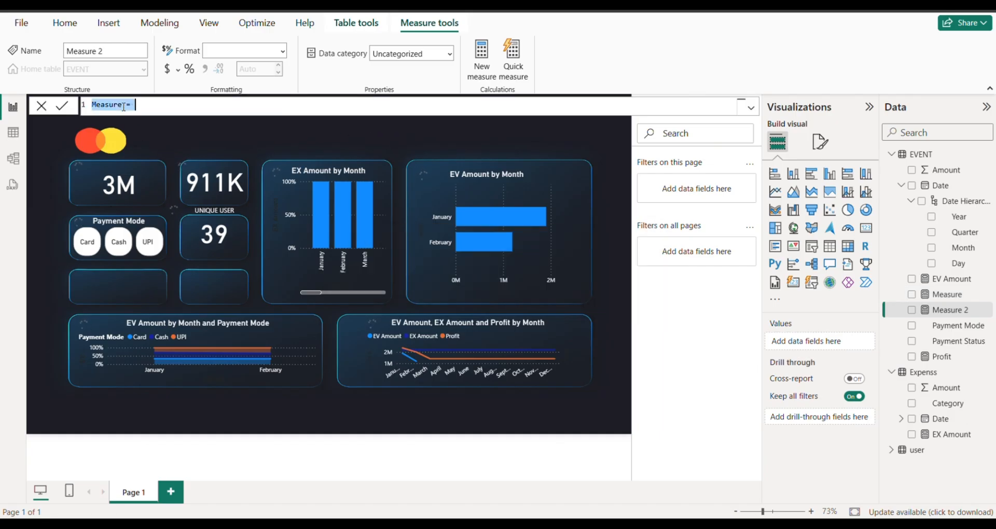
click(123, 106)
key(BackSpace)
key(BackSpace)
key(BackSpace)
key(BackSpace)
key(BackSpace)
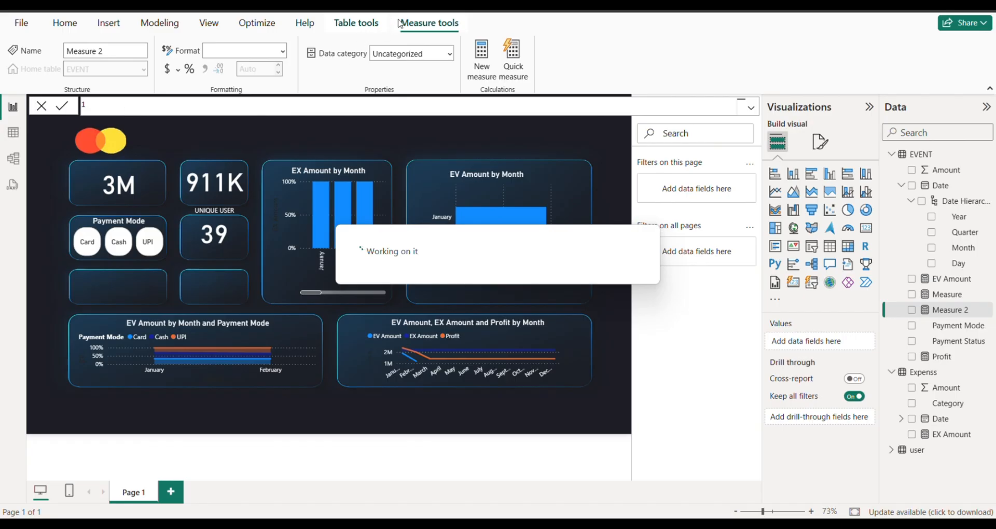
text(E =)
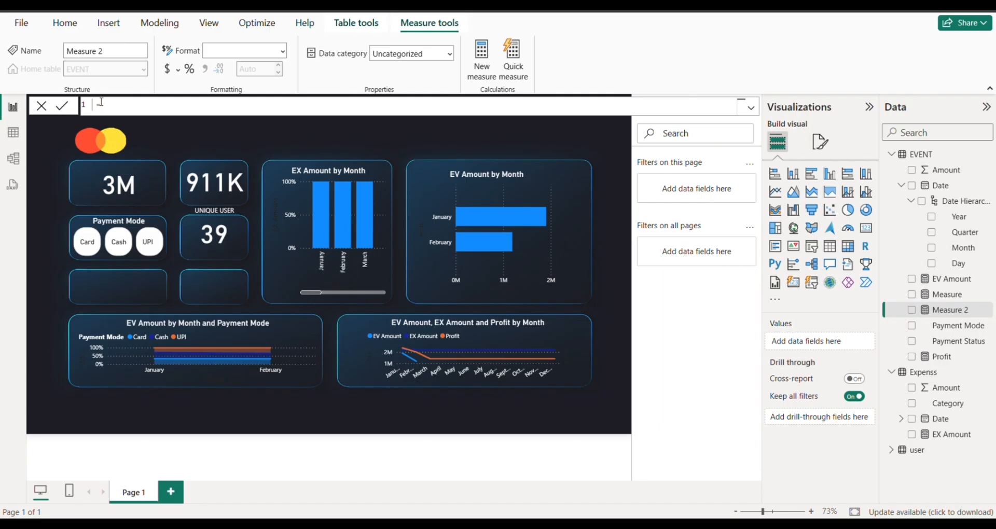
text(V)
text(ENT AVG AMOUNT  = AV)
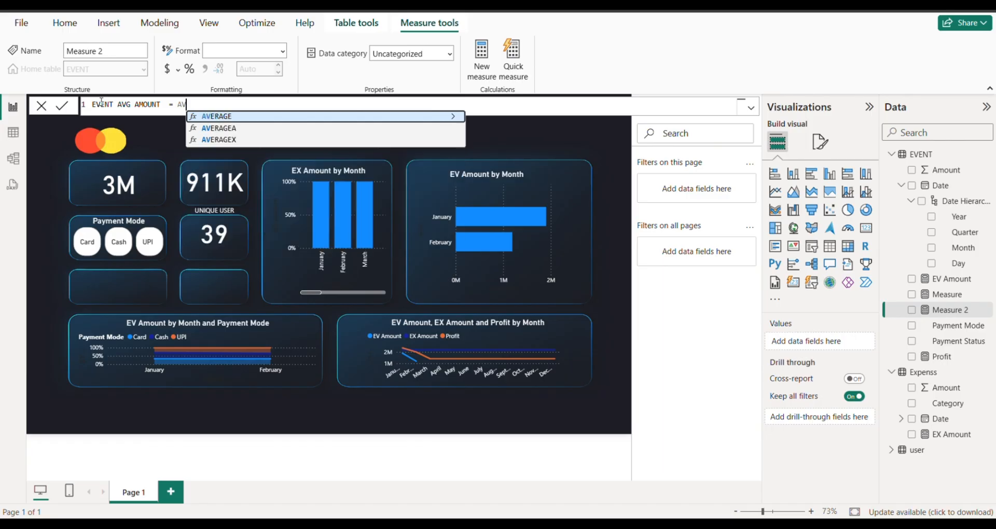
Define the EVENT AVG AMOUNT measure as AVERAGE(EVENT[Amount]) and commit the formula.
key(Tab)
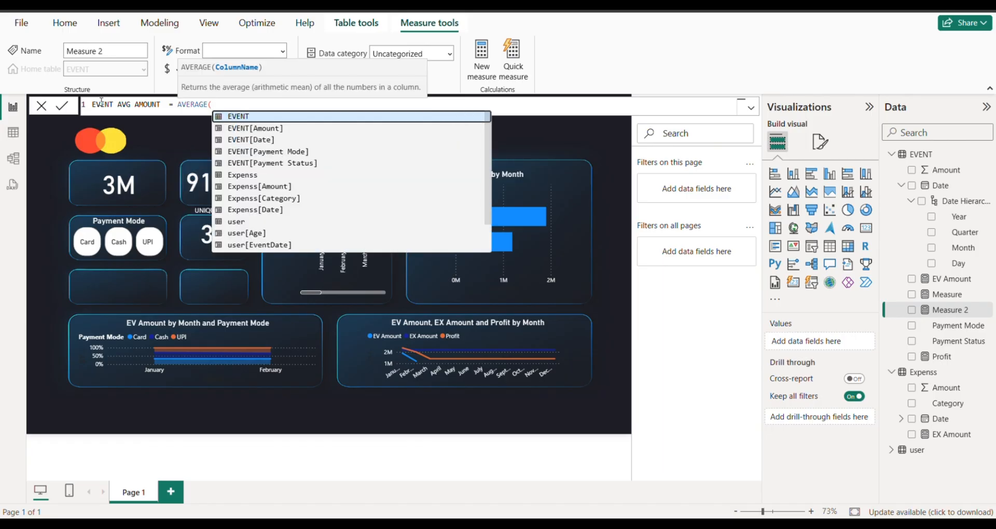
key(Down)
key(Tab)
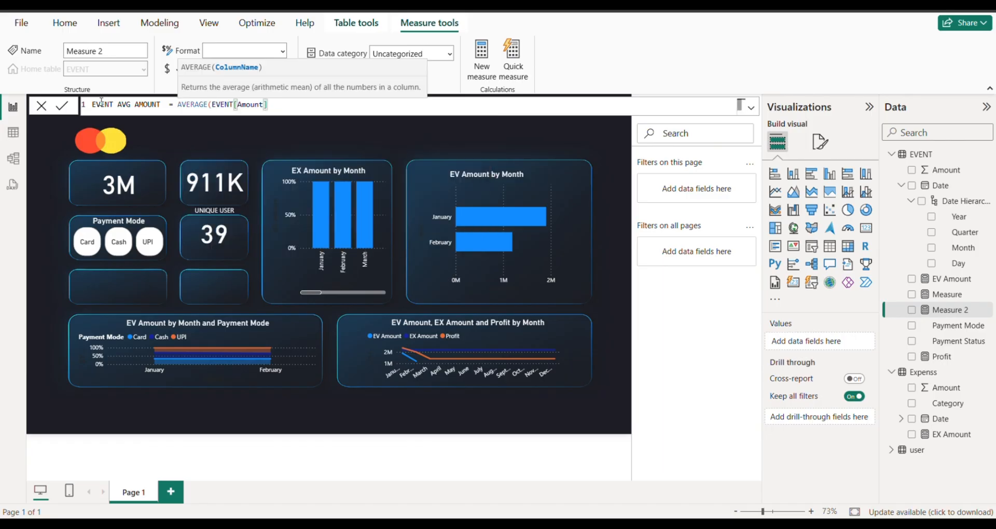
text())
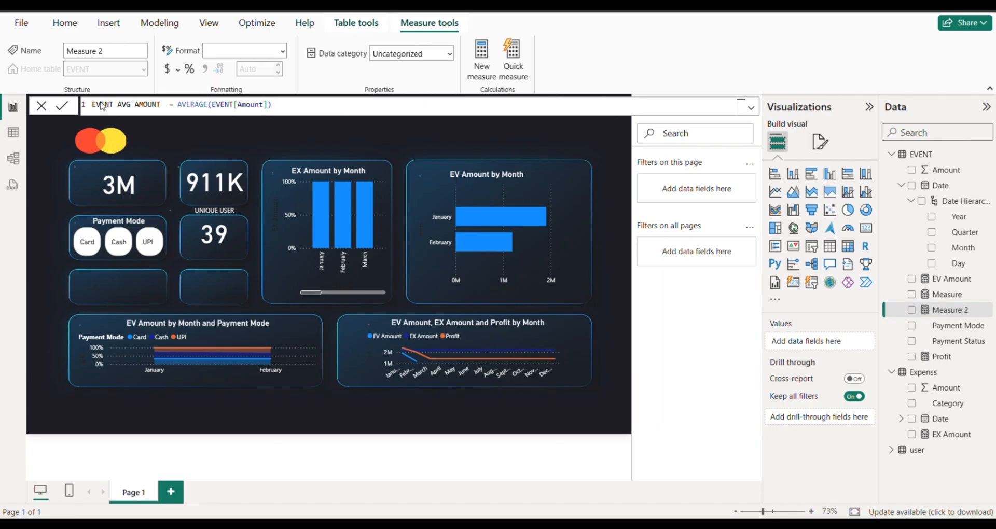
key(Return)
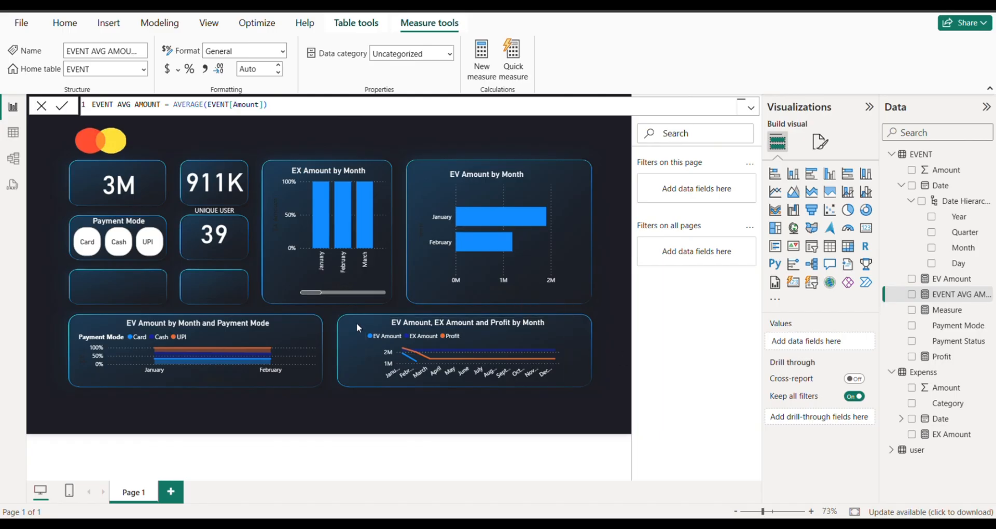
Delete the UNIQUE USER text box above the 39 card.
click(227, 210)
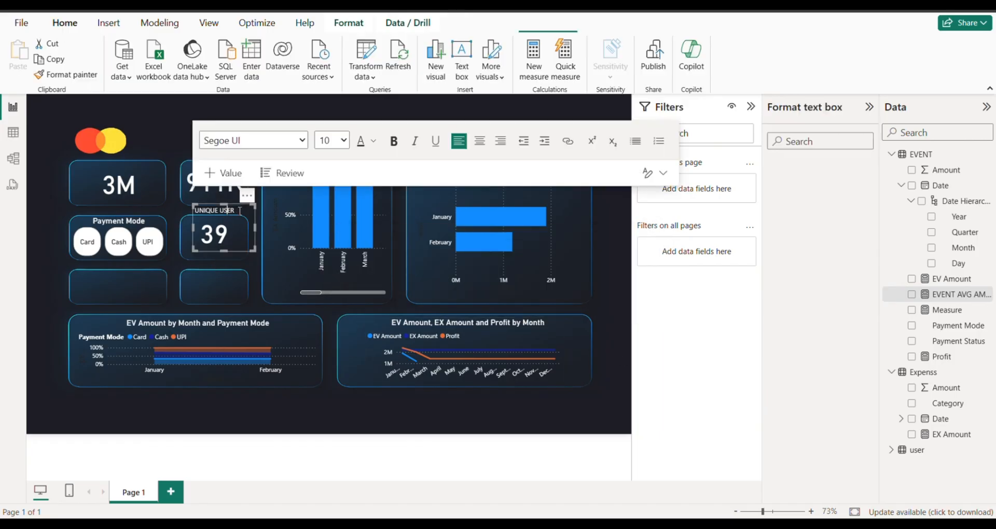
click(171, 210)
click(173, 190)
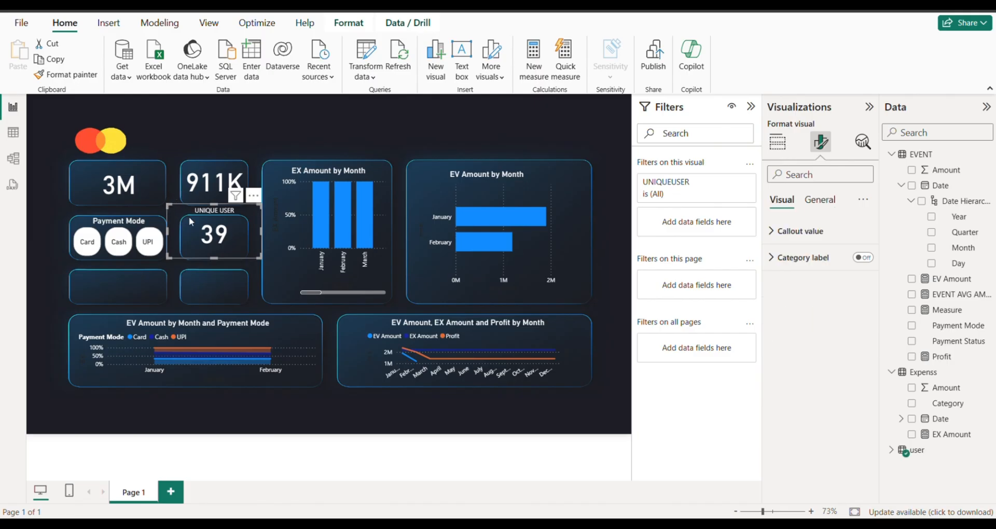
click(248, 197)
click(250, 211)
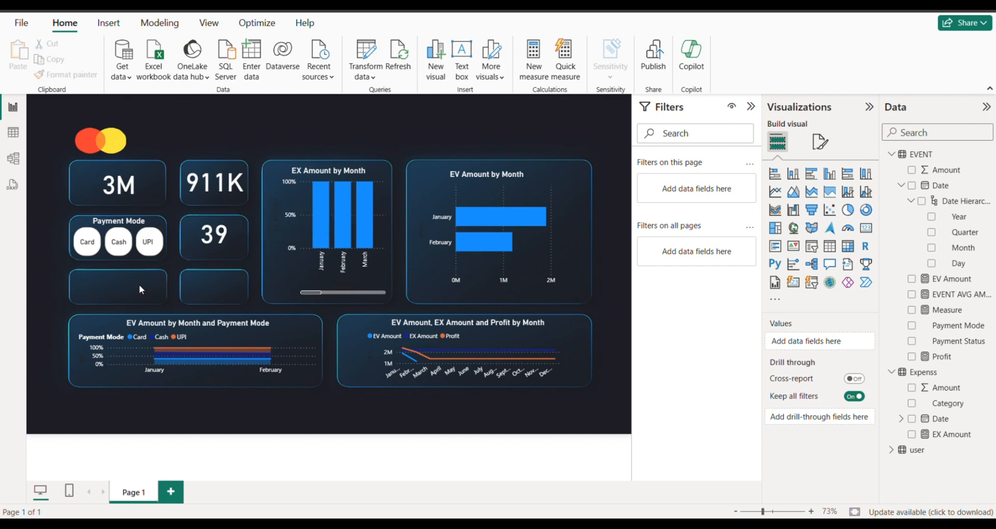
Duplicate the Profit card and place the copy in the empty panel below the Payment Mode slicer.
click(210, 186)
key(ctrl+c)
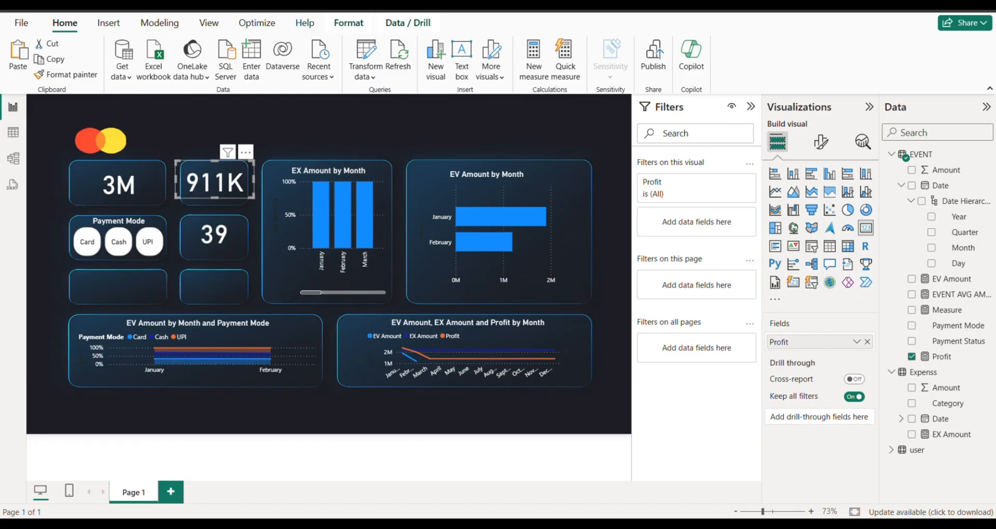
key(ctrl+v)
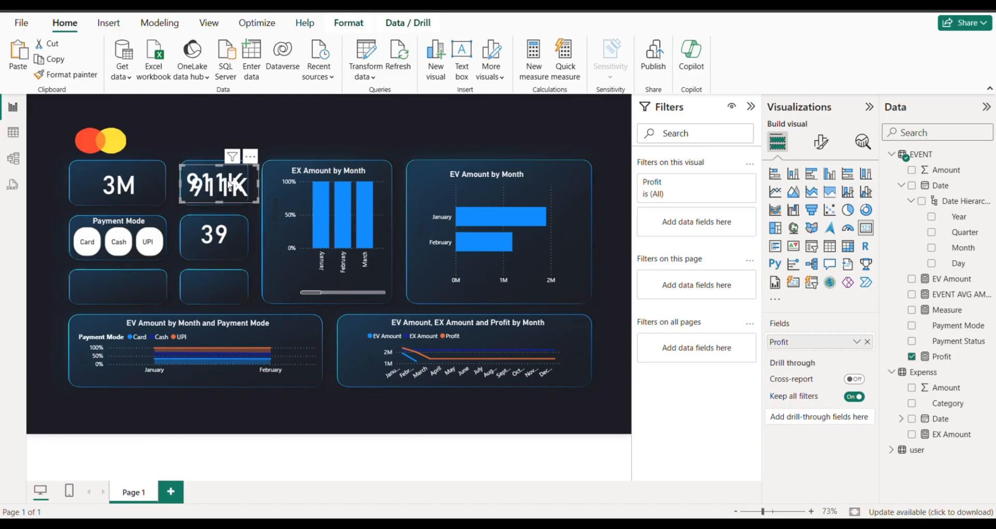
drag(228, 187, 133, 286)
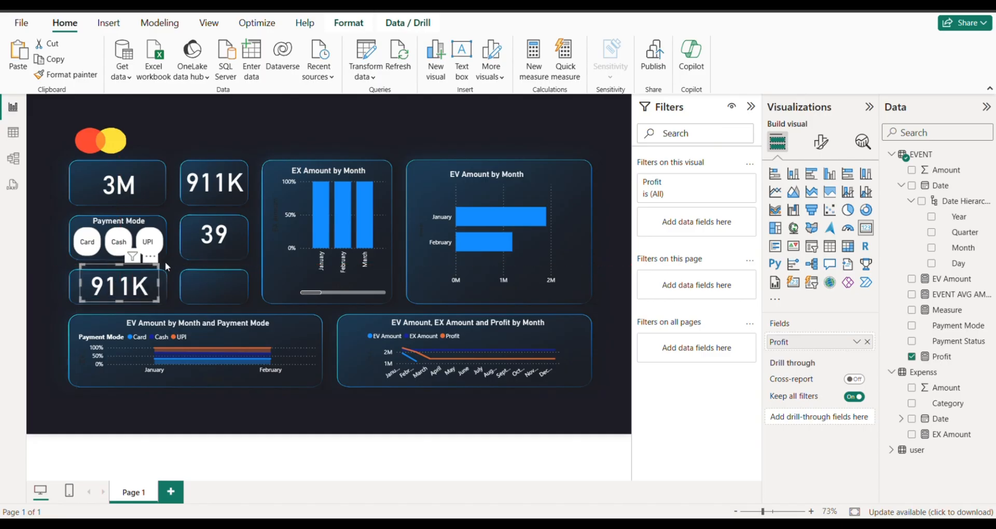
Replace the Profit field in the copied card with the EVENT AVG AMOUNT measure and nudge the card slightly down.
click(867, 341)
drag(941, 298, 829, 350)
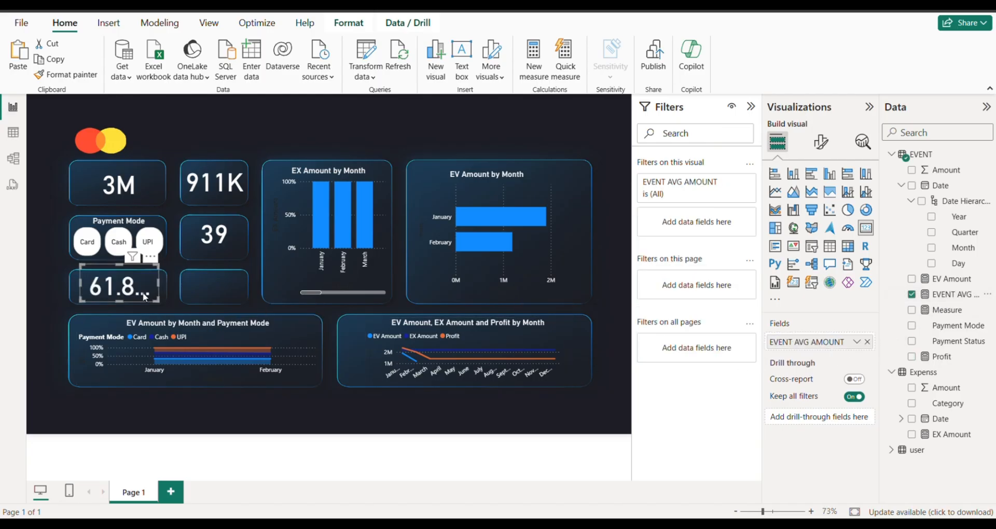
drag(144, 277, 146, 288)
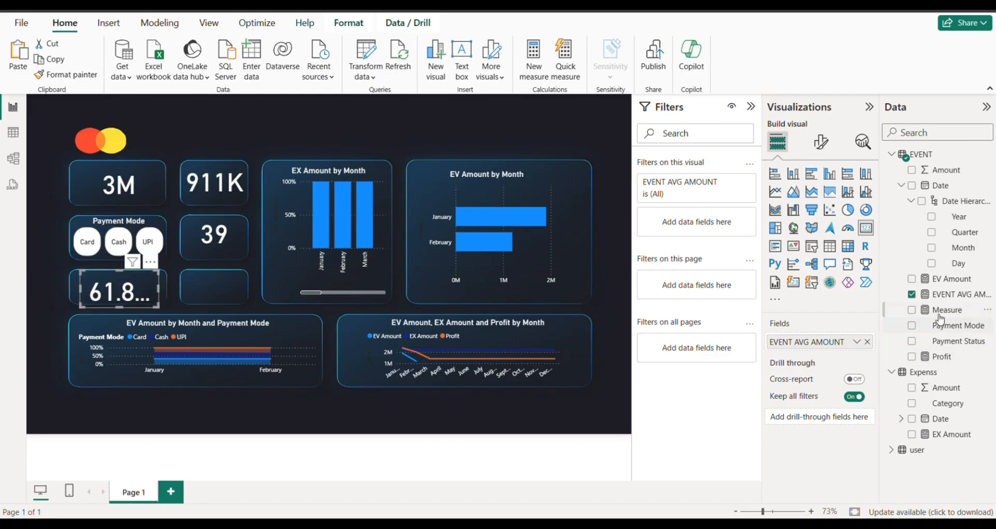
Set the EVENT AVG AMOUNT measure to 0 decimal places.
click(949, 295)
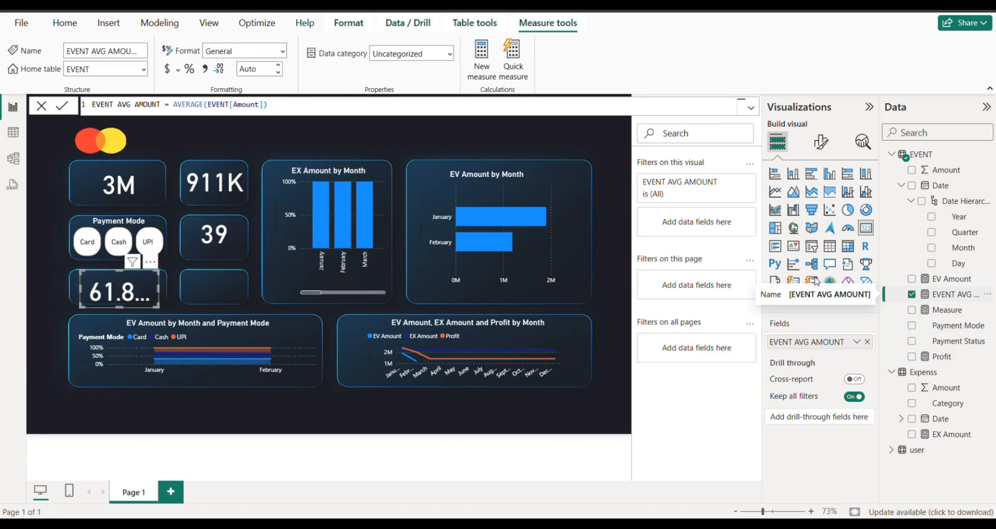
double_click(263, 69)
text(0)
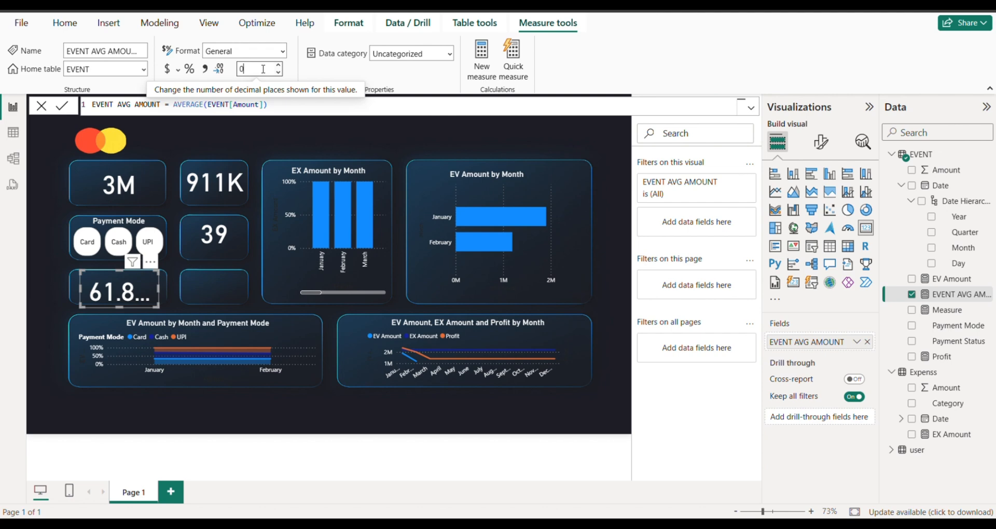
click(267, 146)
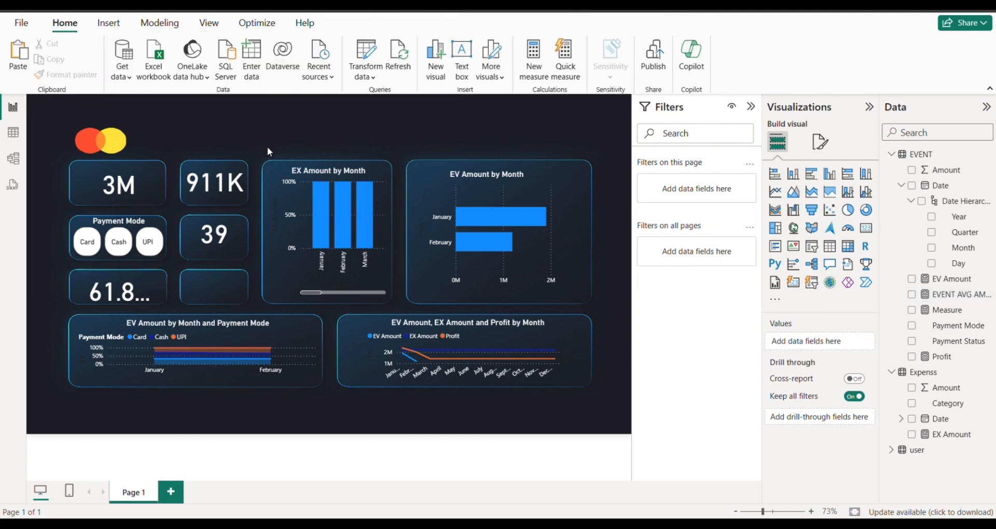
Move the EVENT AVG AMOUNT card to the centre of its panel below the Payment Mode slicer and deselect it.
click(145, 288)
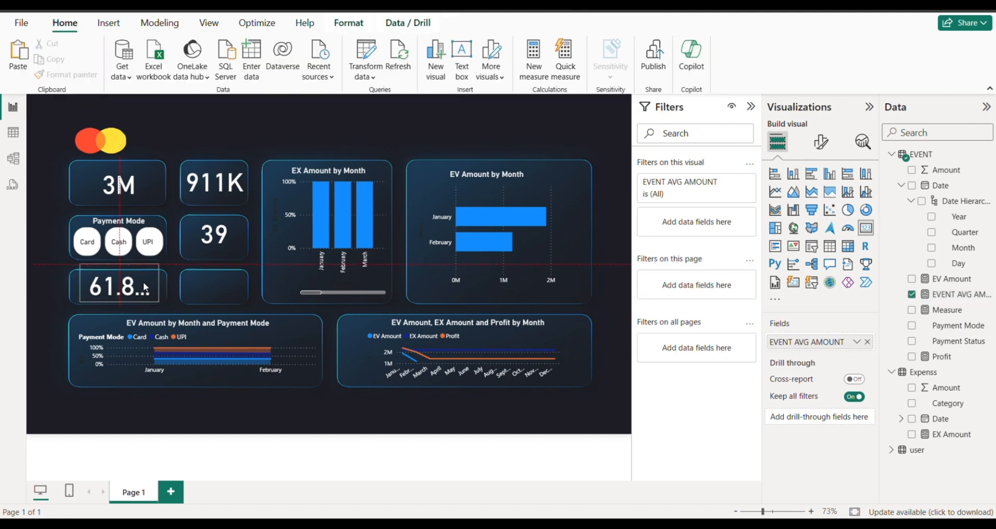
click(43, 242)
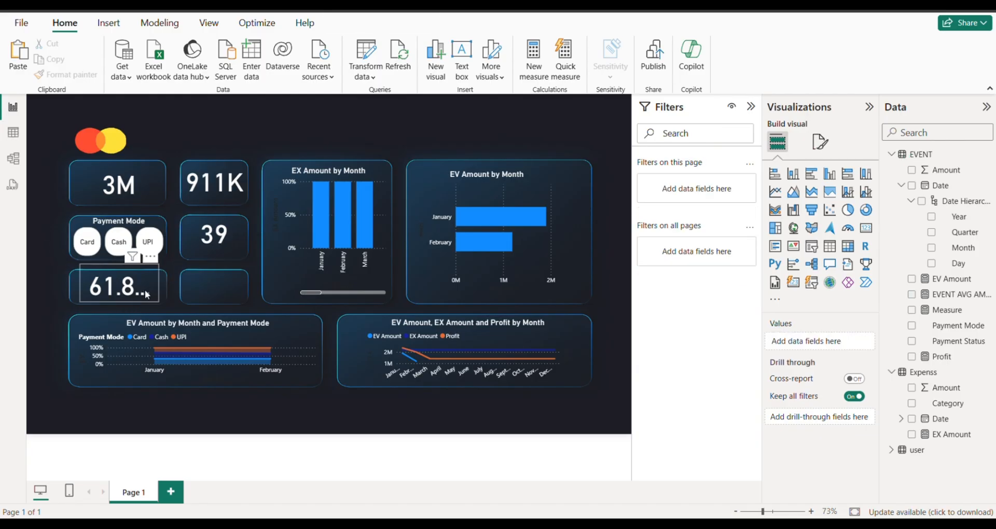
drag(145, 290, 144, 300)
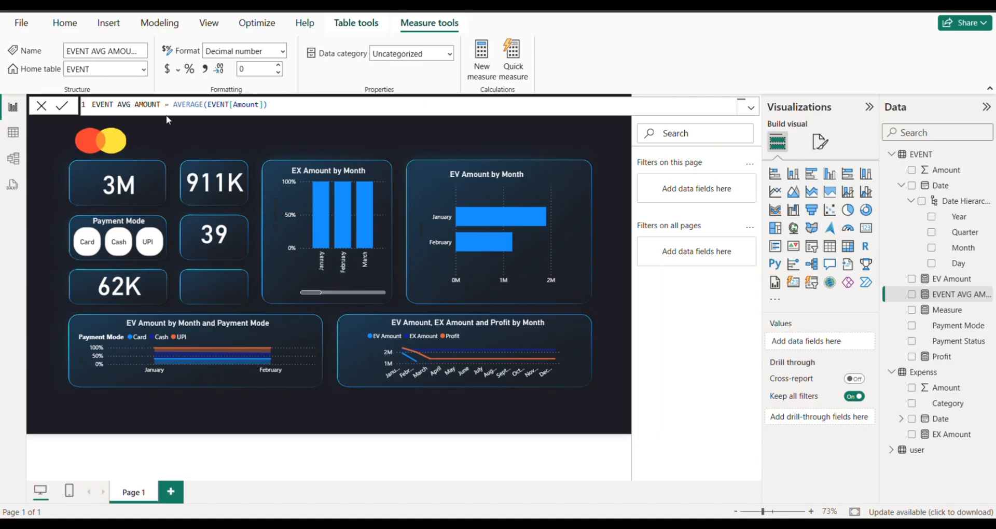
click(292, 128)
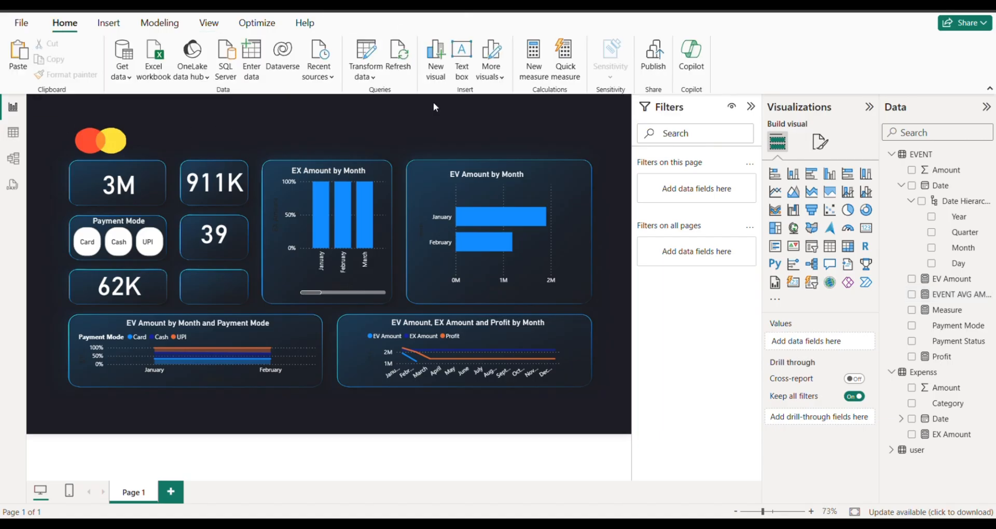
Create a new measure in the EVENT table and name it "Expenss avg amount".
click(523, 71)
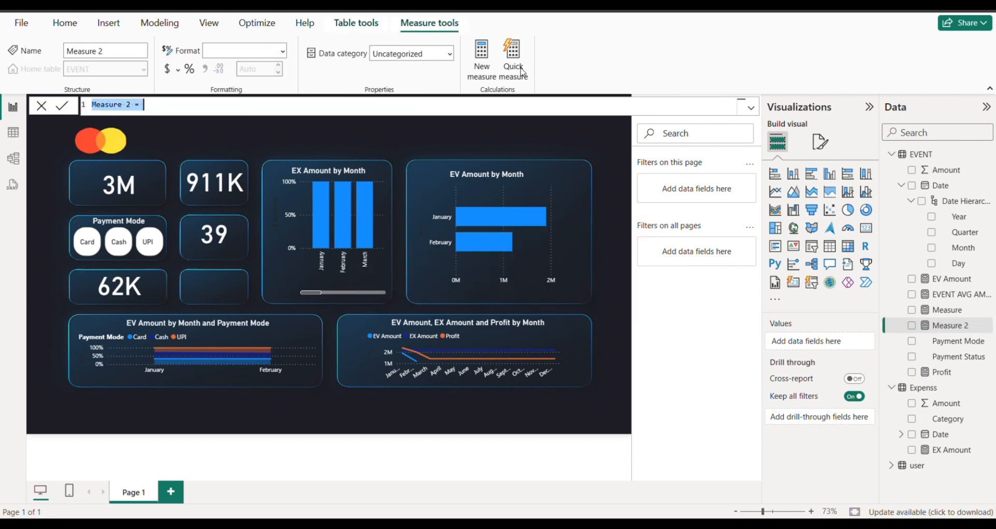
click(130, 106)
key(BackSpace)
key(BackSpace)
key(BackSpace)
key(BackSpace)
key(BackSpace)
key(BackSpace)
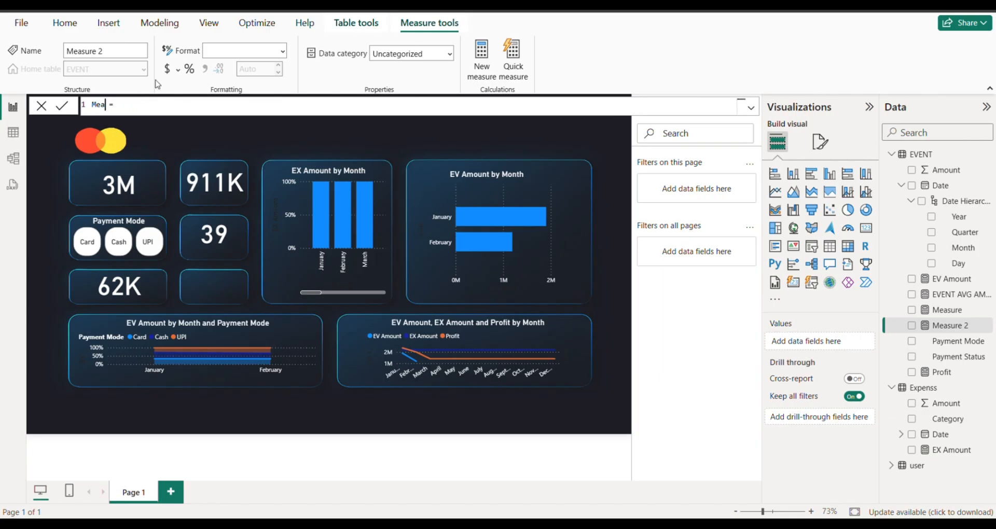
key(BackSpace)
key(BackSpace)
key(BackSpace)
text(Expenss avg amount)
Define the Expenss avg amount measure as AVERAGE(Expenss[Amount]) and commit the formula.
key(End)
text(av)
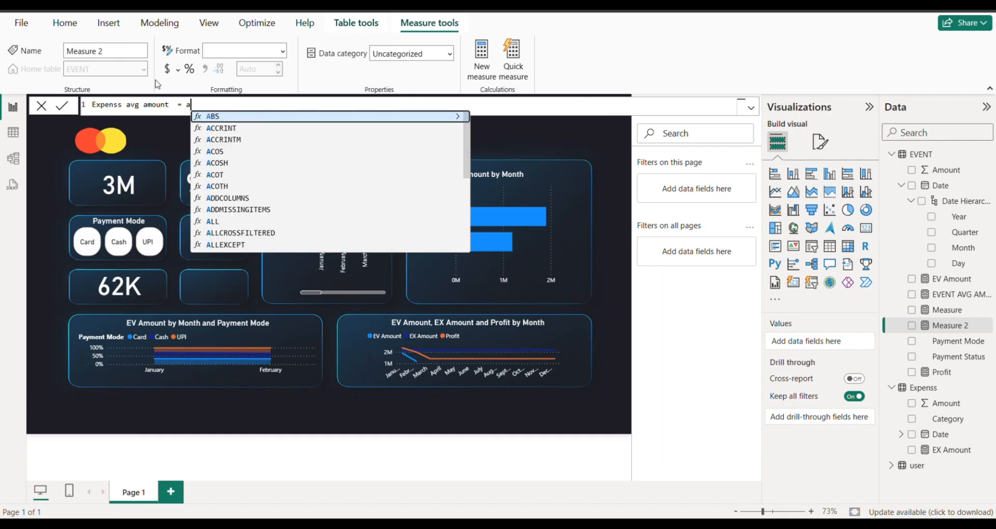
key(Tab)
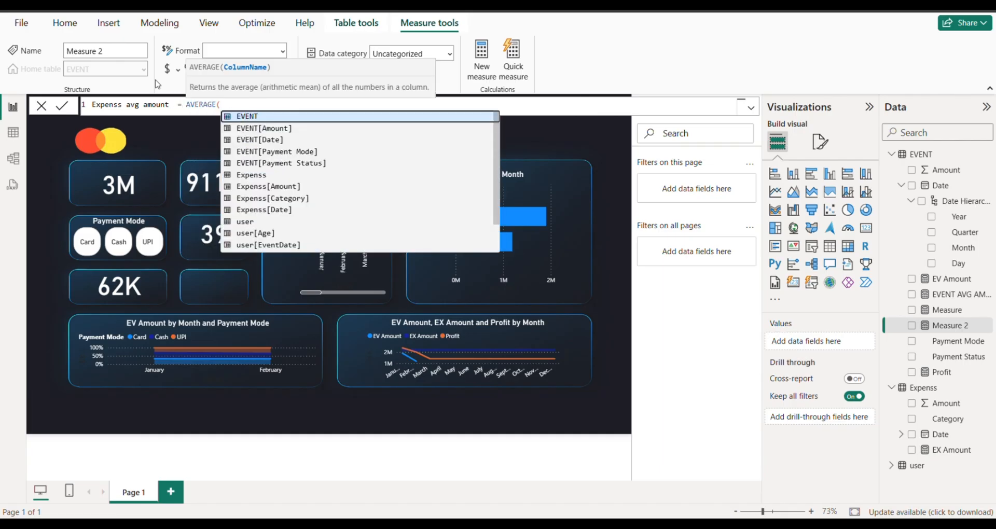
text(ex)
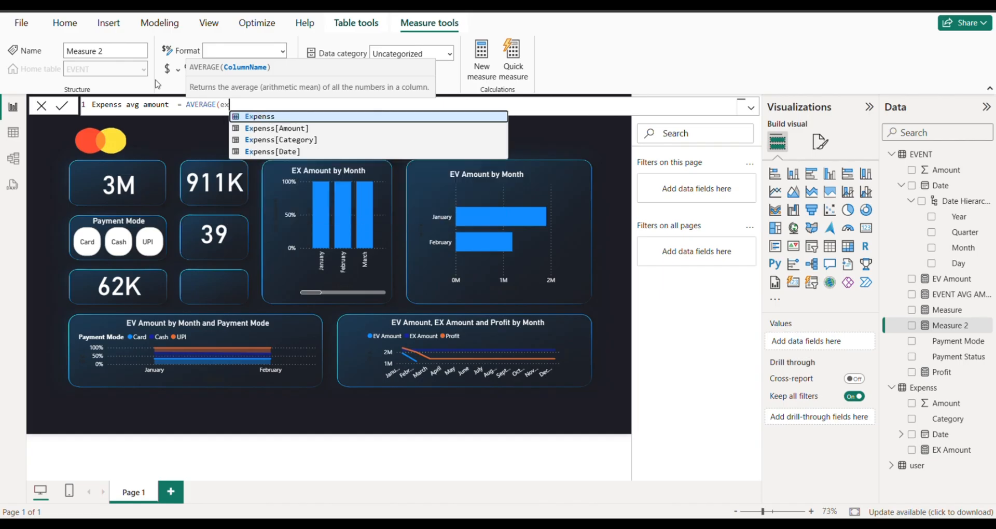
key(Down)
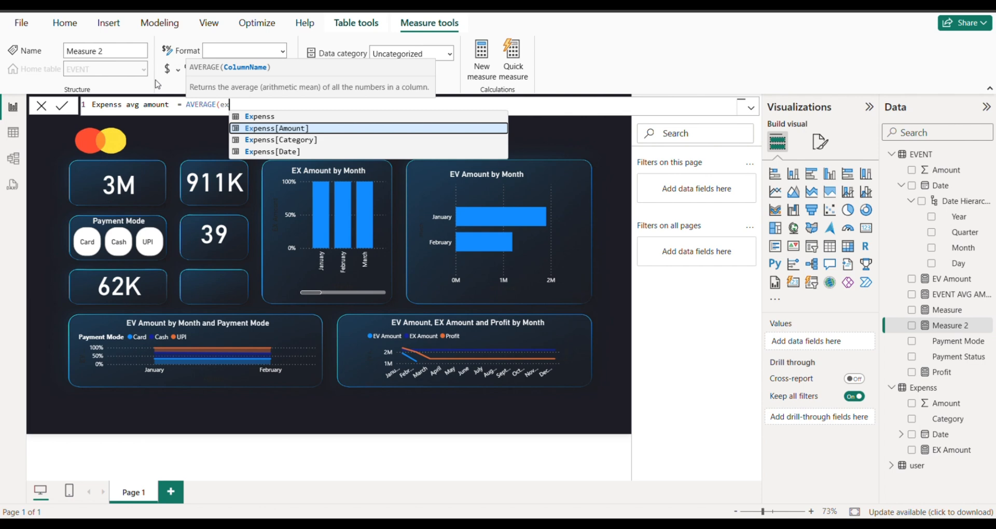
key(Tab)
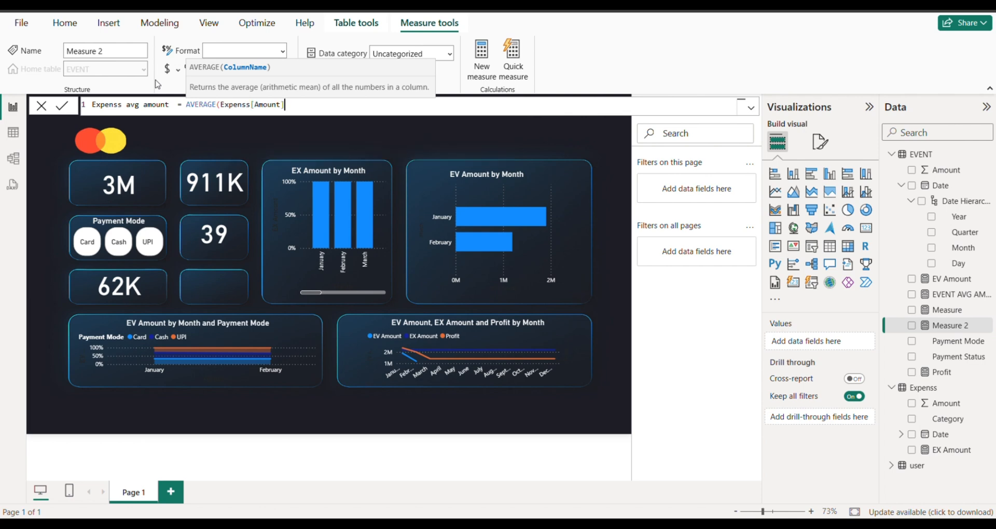
text())
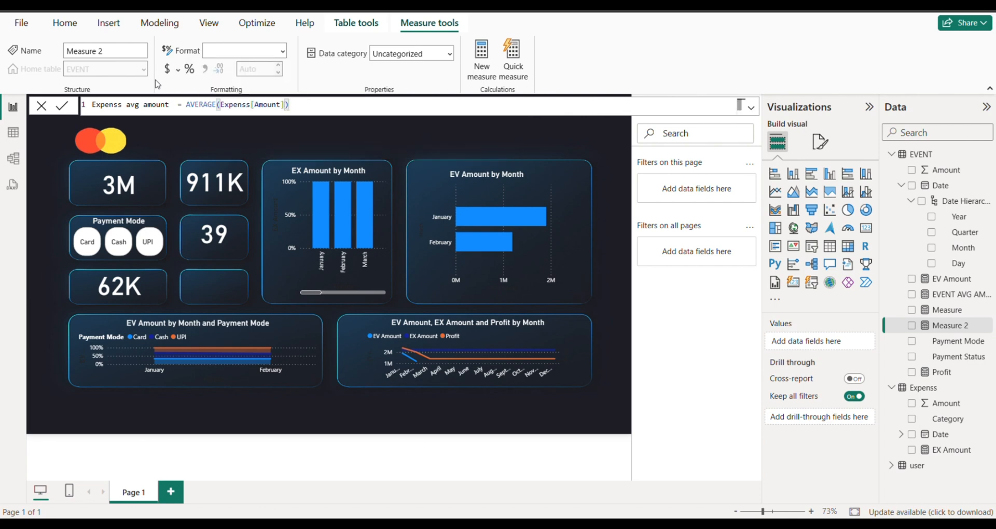
key(Return)
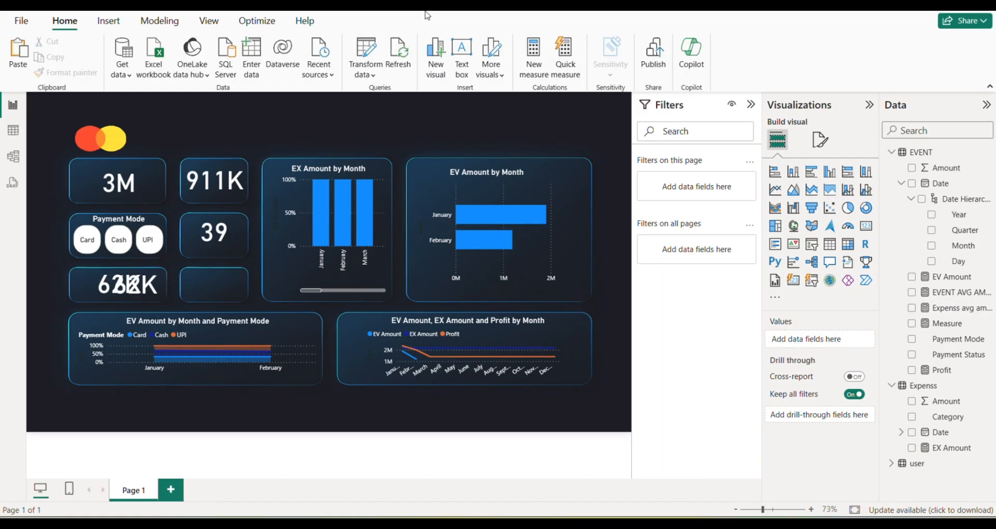
Move the copied EVENT AVG AMOUNT card into the empty panel beside the original, replace its field with Expenss avg amount, and centre it.
drag(130, 287, 198, 289)
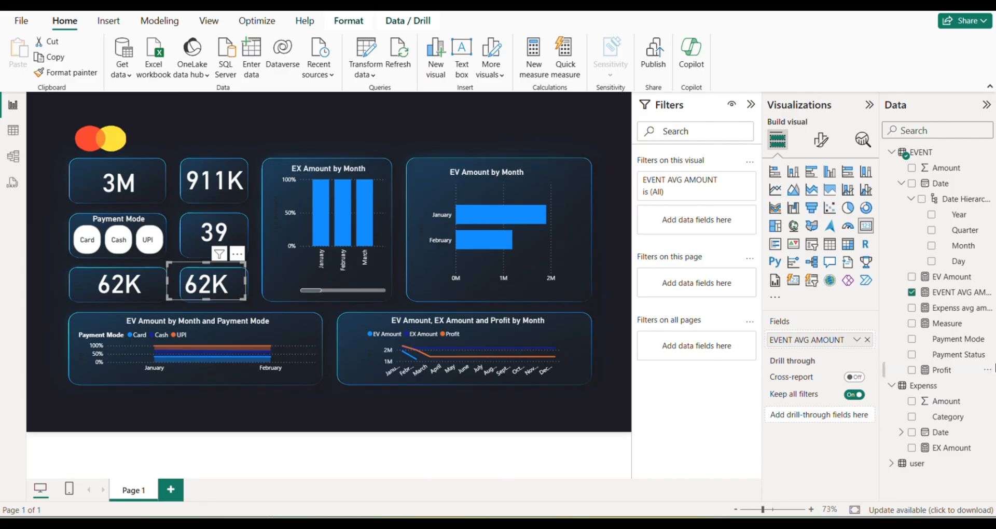
click(867, 341)
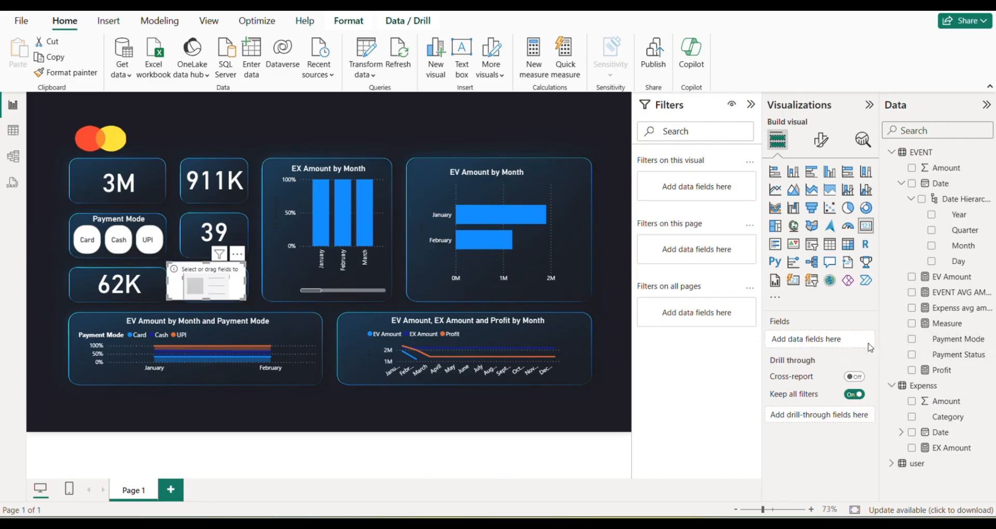
drag(949, 308, 822, 340)
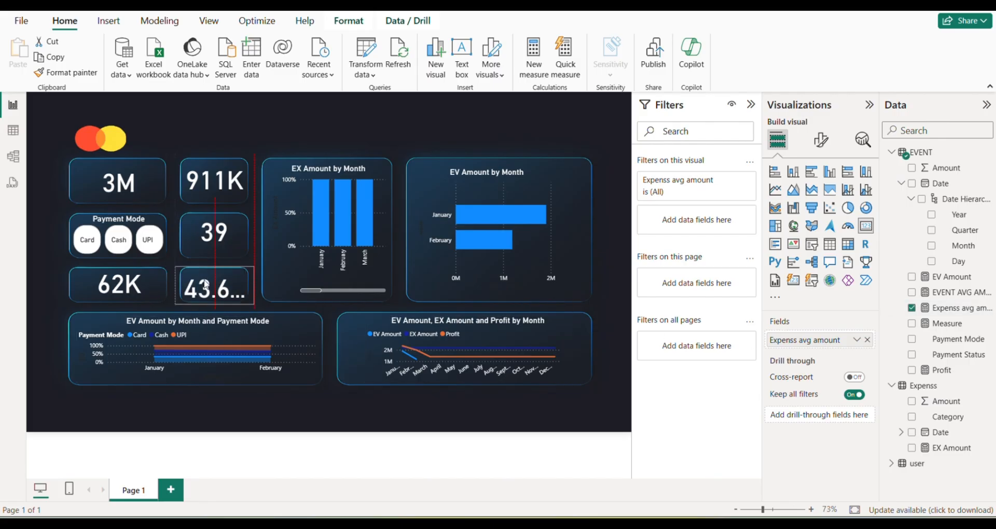
drag(196, 283, 204, 281)
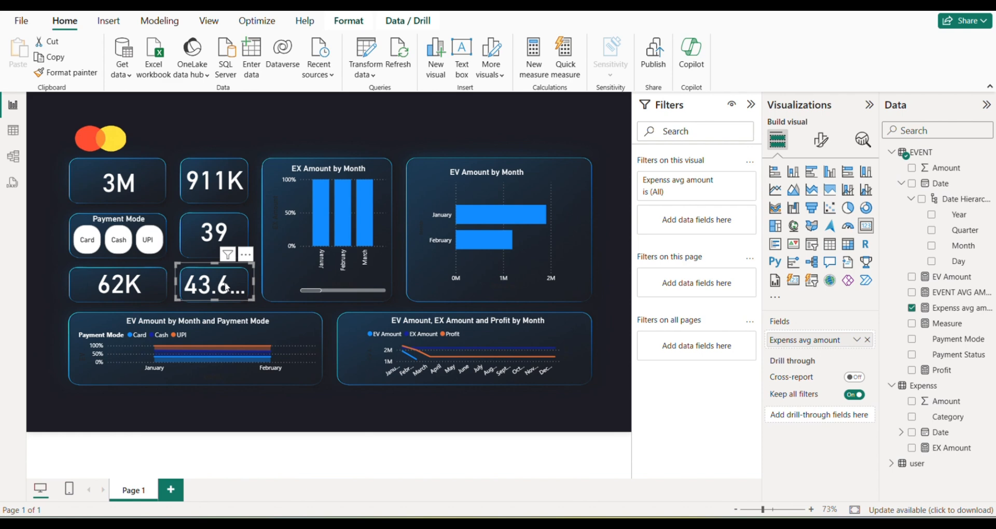
Set the Expenss avg amount measure to 0 decimal places and deselect its card.
click(943, 311)
click(260, 67)
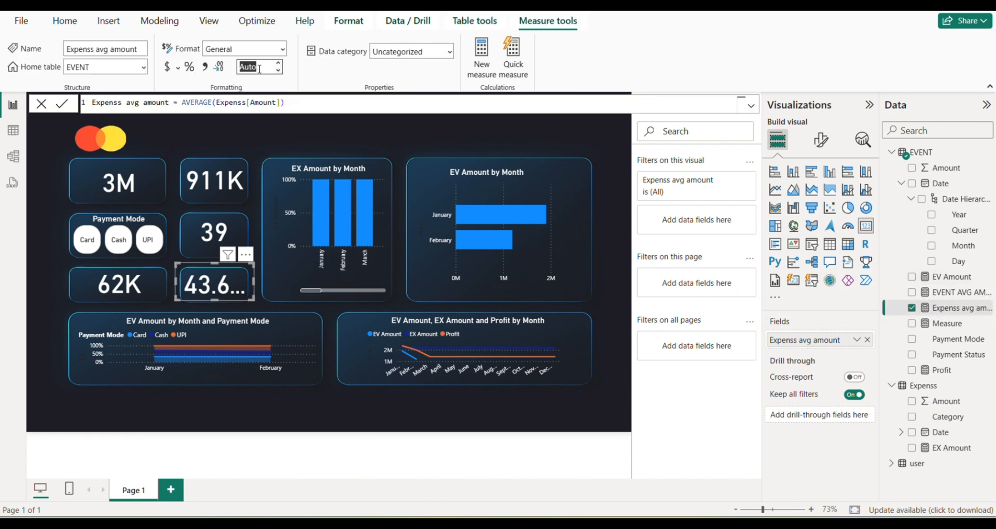
text(0)
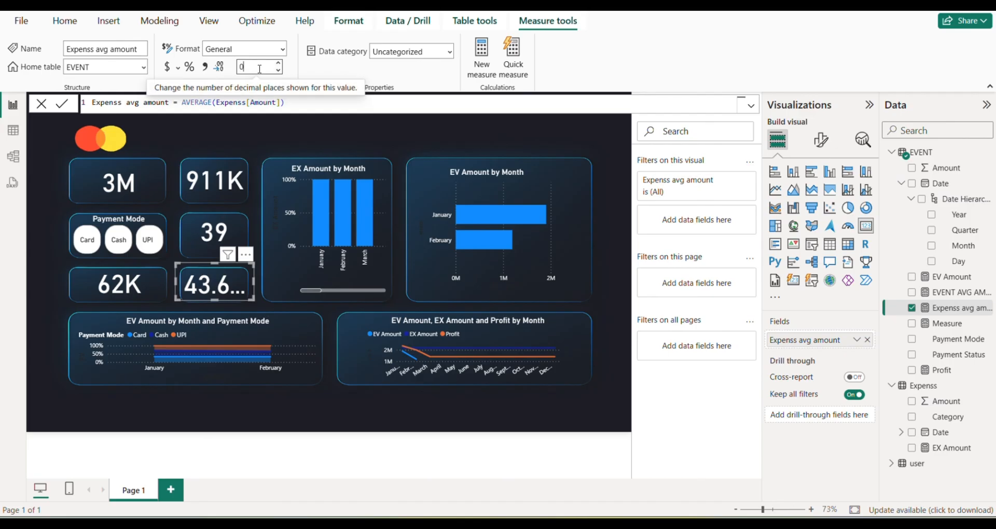
key(Return)
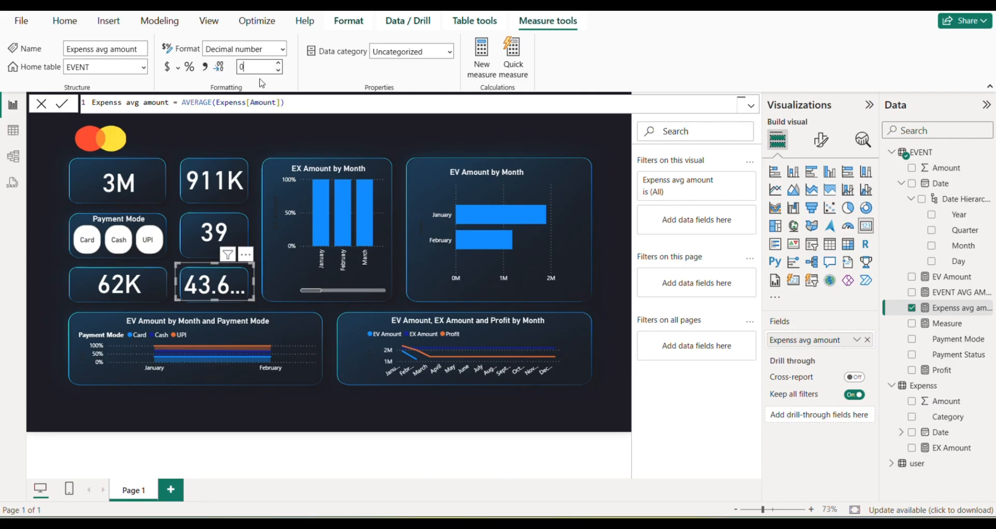
click(227, 284)
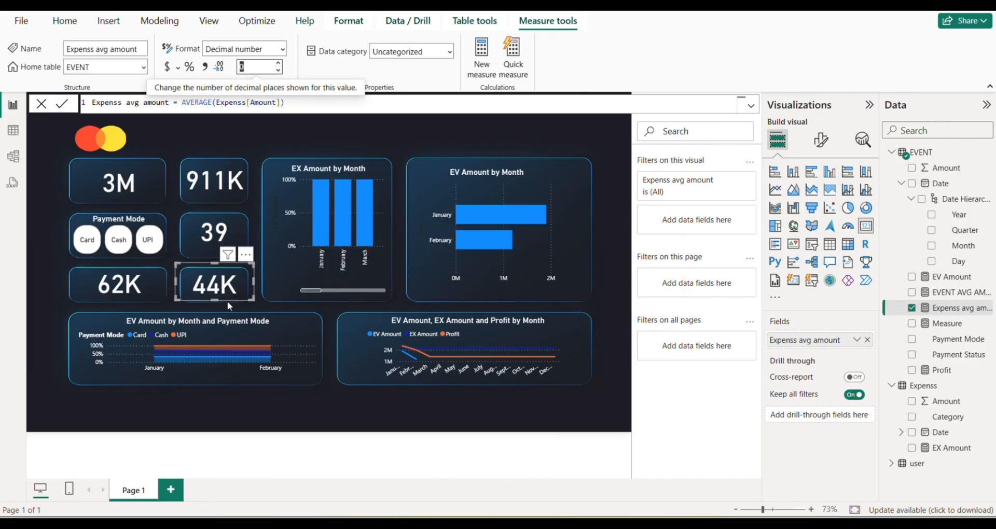
click(254, 135)
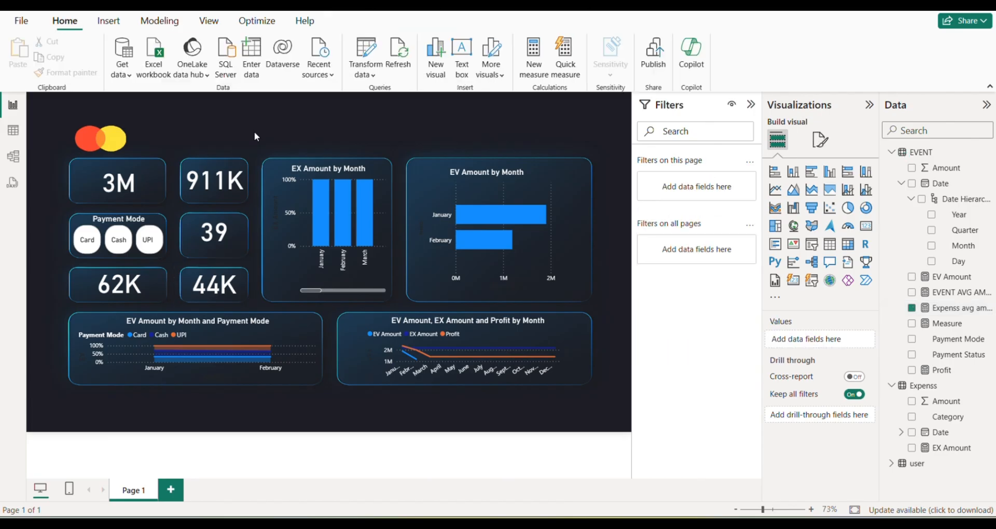
Insert a text box above the KPI cards near the logo and enter the title "Dasboard Event".
click(461, 54)
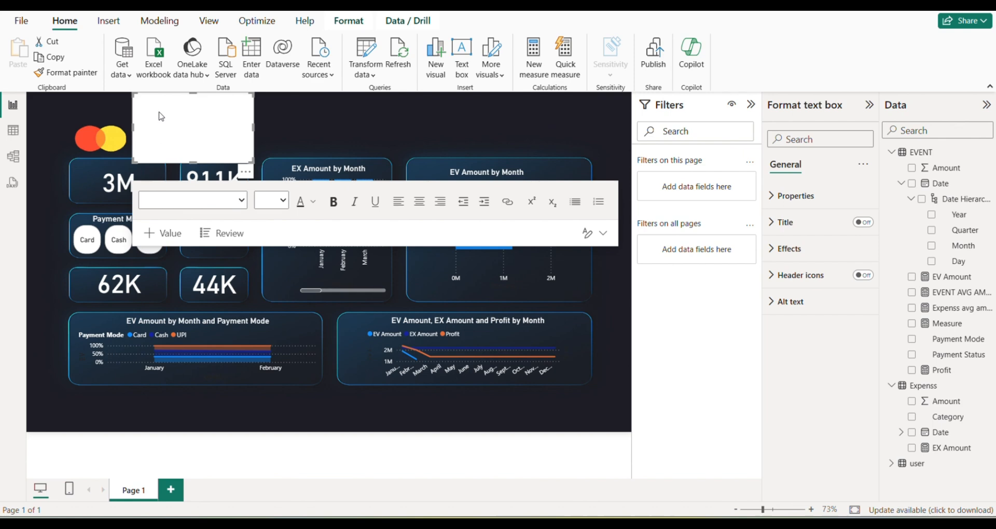
click(161, 112)
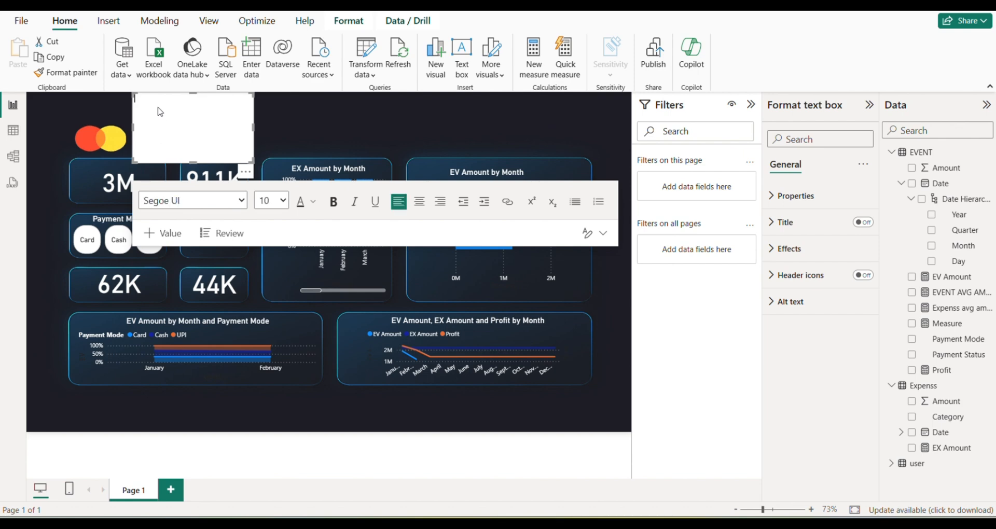
text(Dasboard)
text(Event)
Set the whole title text to font size 18 and deselect the text box.
drag(133, 109, 130, 95)
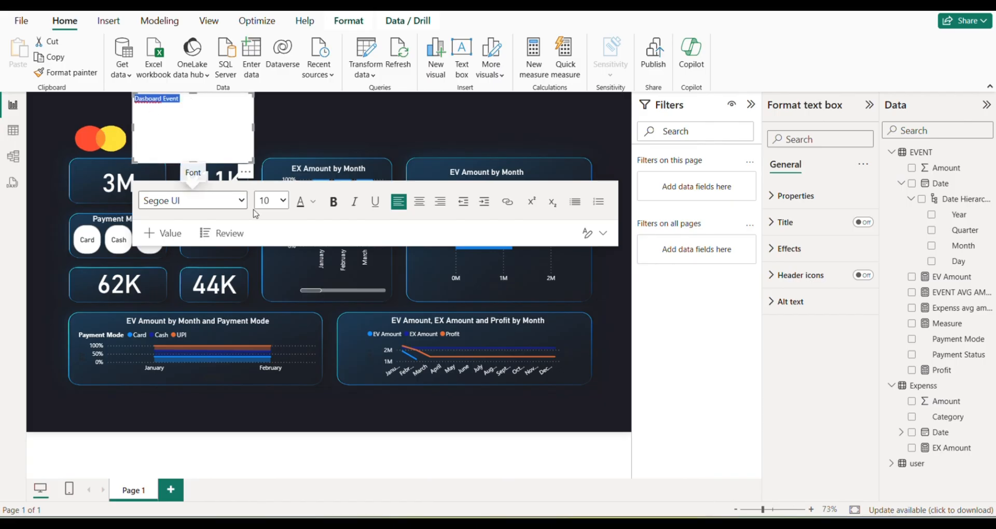
click(280, 201)
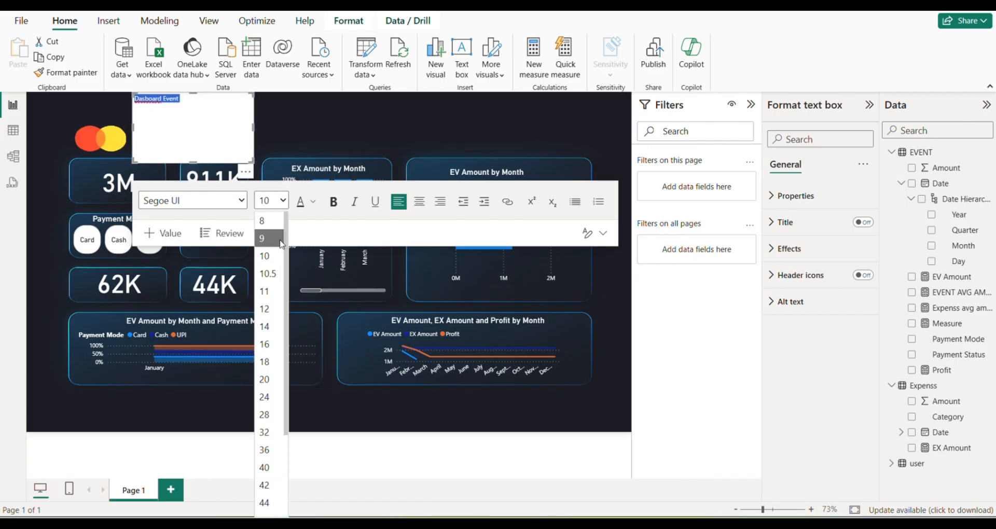
click(269, 366)
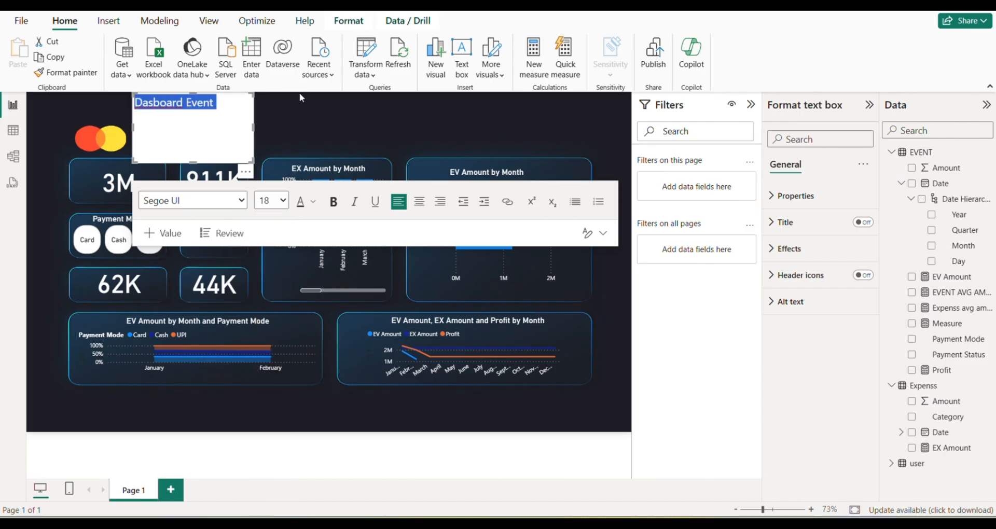
click(260, 126)
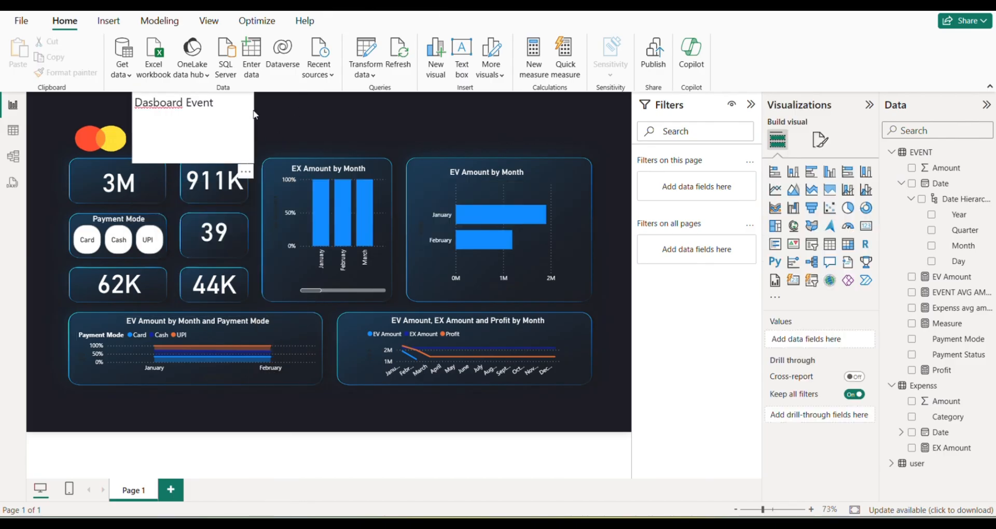
Move the title text box down beside the logo and shrink it to fit above the KPI cards.
drag(254, 110, 255, 139)
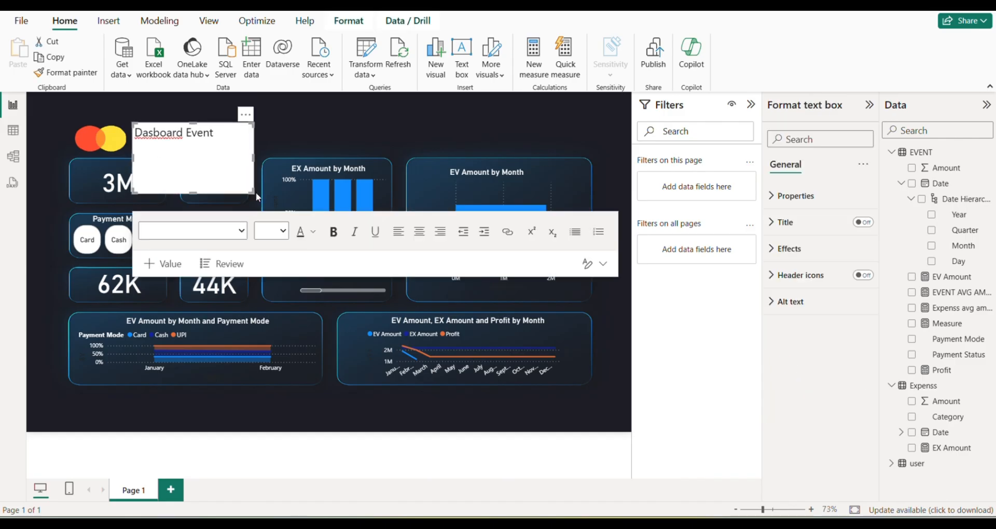
drag(249, 190, 245, 151)
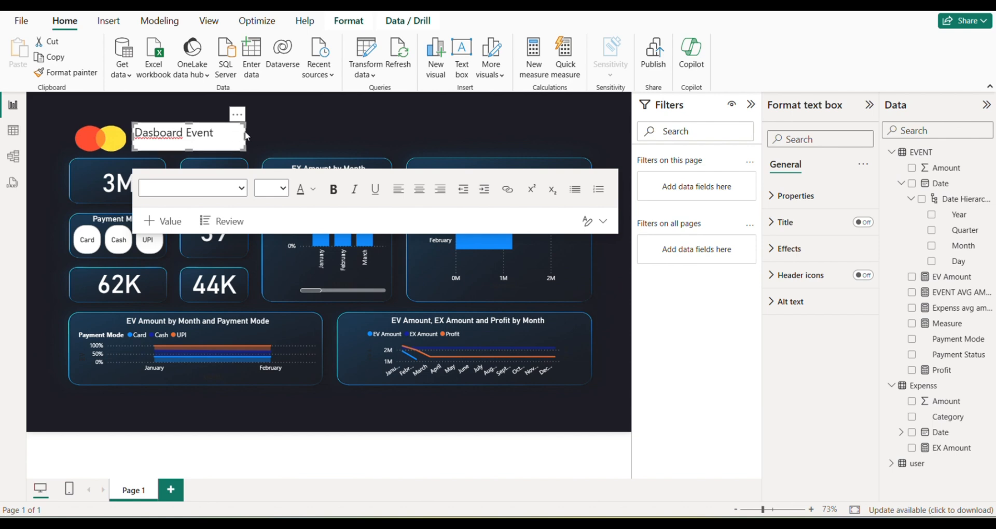
click(247, 139)
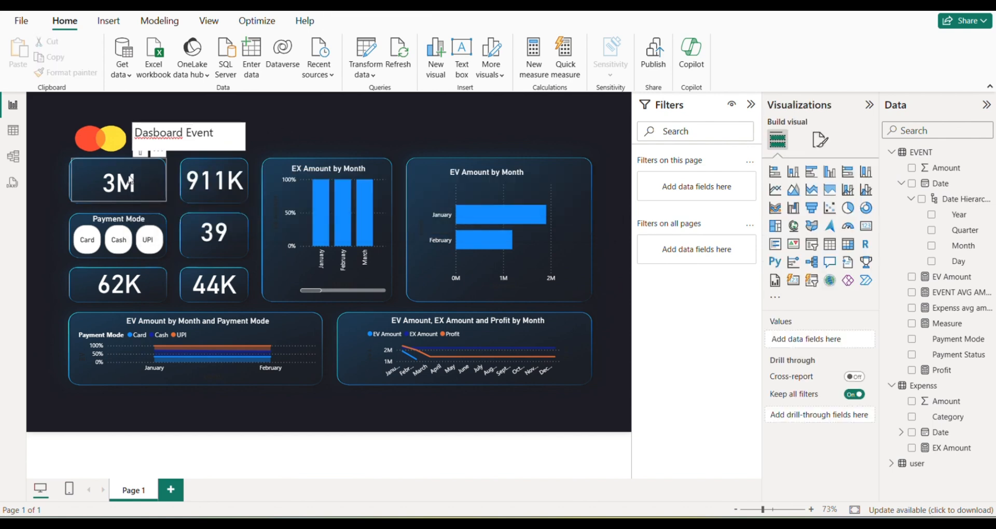
Copy the Profit card's formatting onto the title text box with the format painter.
click(234, 181)
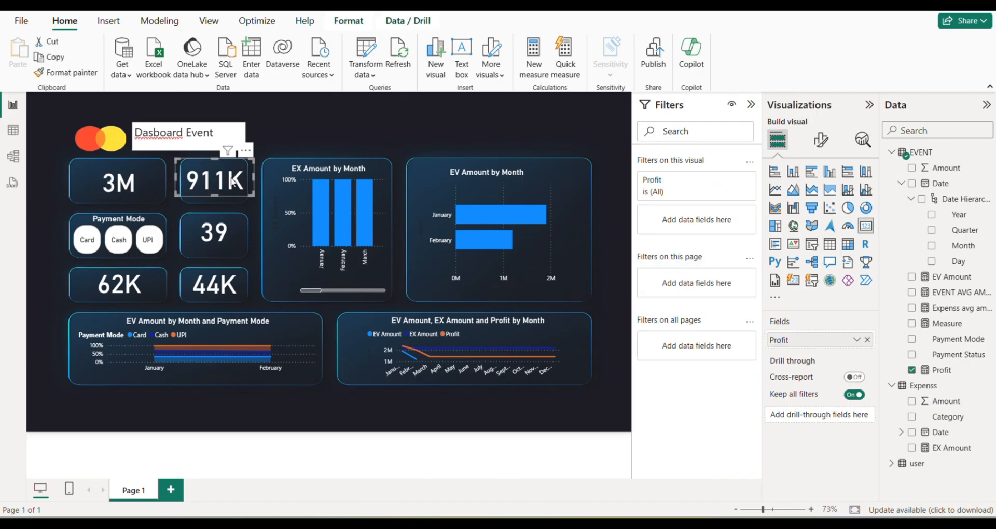
click(66, 73)
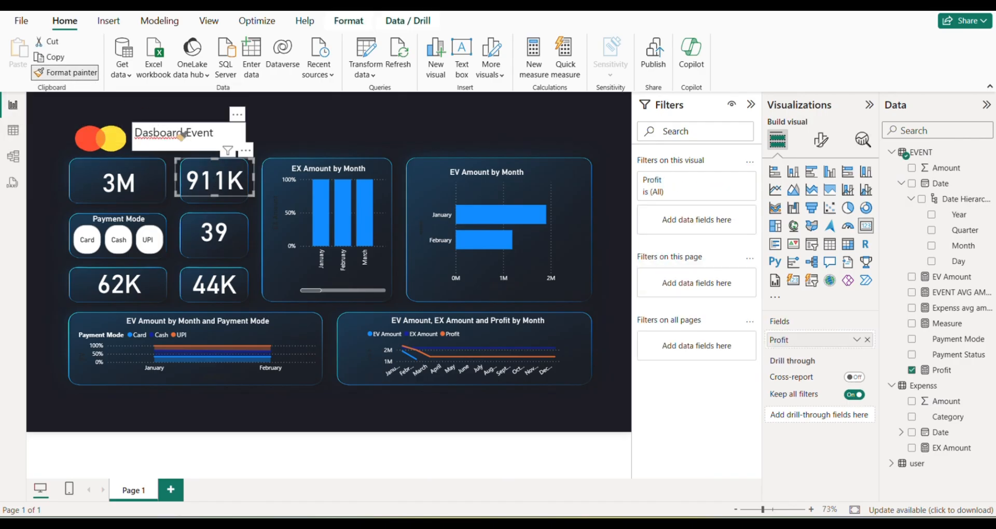
click(227, 135)
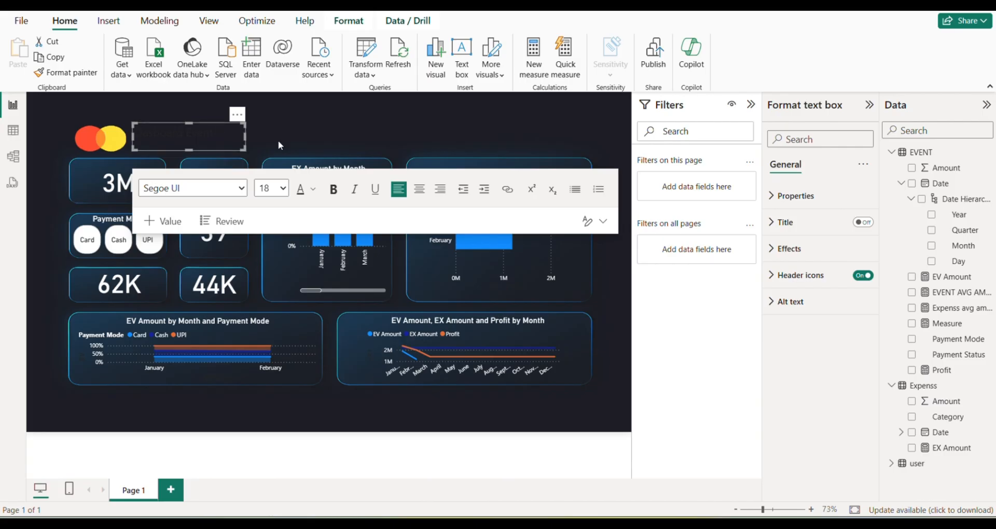
Change the title text's font color to white and deselect the text box.
drag(218, 134, 135, 133)
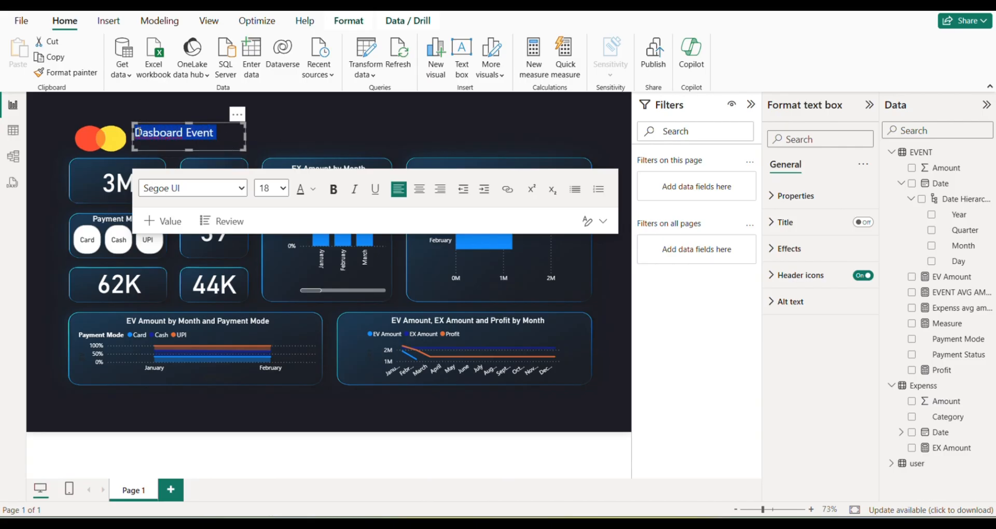
click(312, 189)
click(326, 236)
click(425, 34)
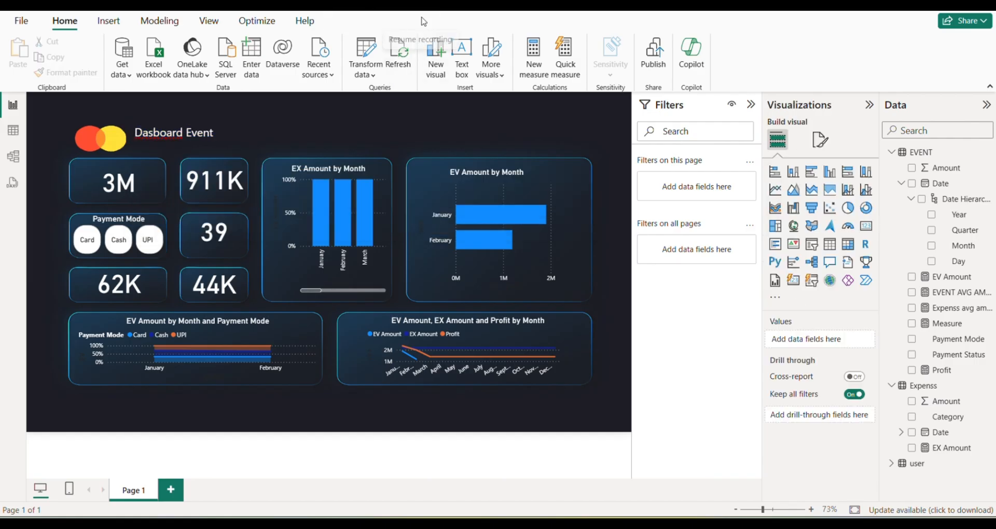
Correct the title's spelling to "Dashboard Event" and make the whole title bold.
click(151, 135)
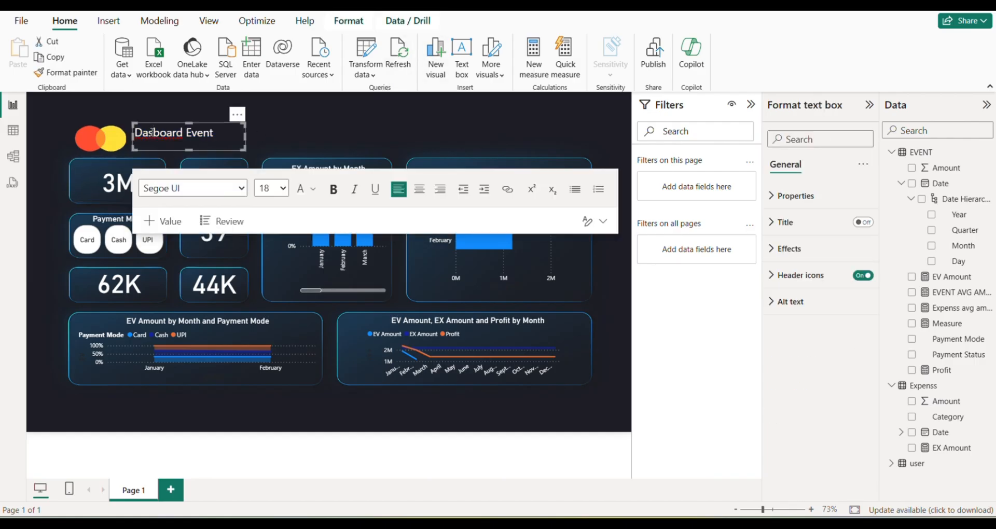
text(h)
click(276, 132)
drag(226, 136, 132, 136)
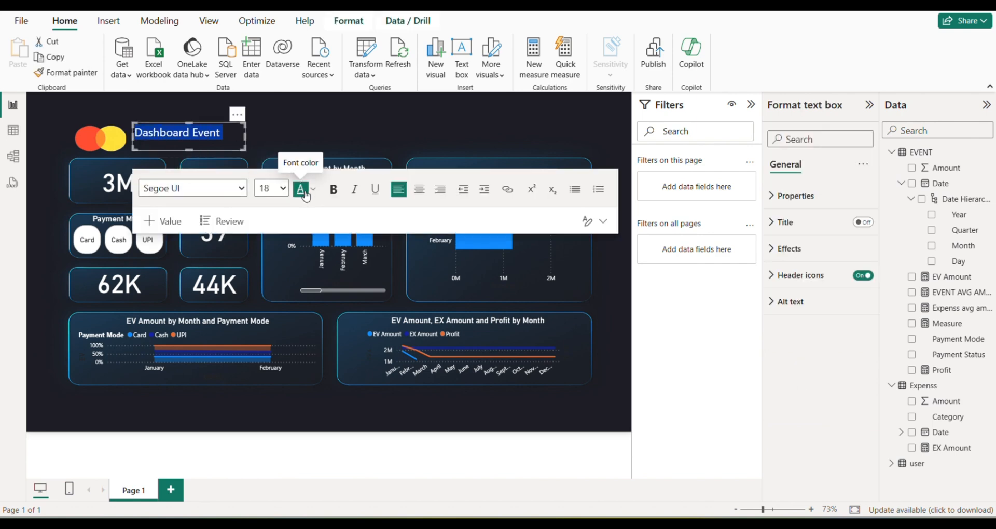
click(333, 190)
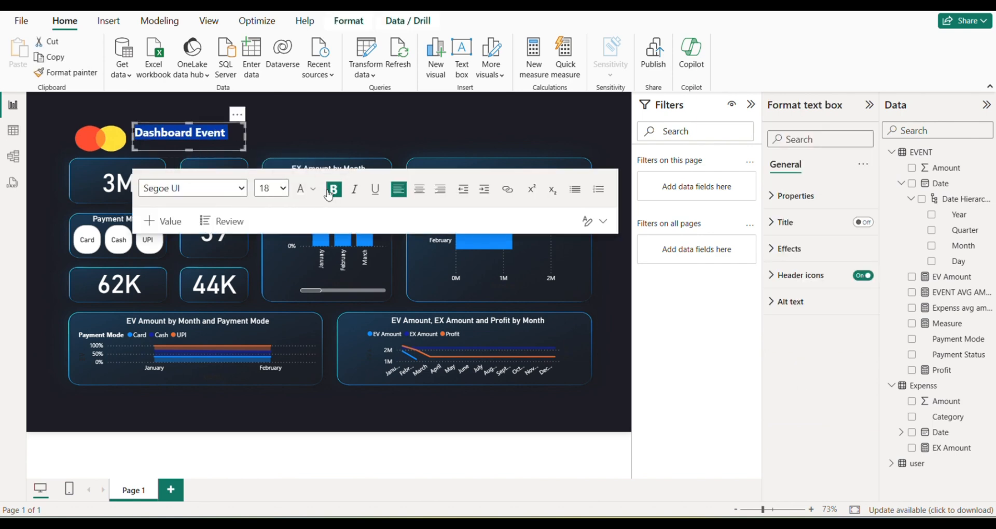
Change the "Dashboard Event" title's font to Arial Unicode MS.
click(199, 188)
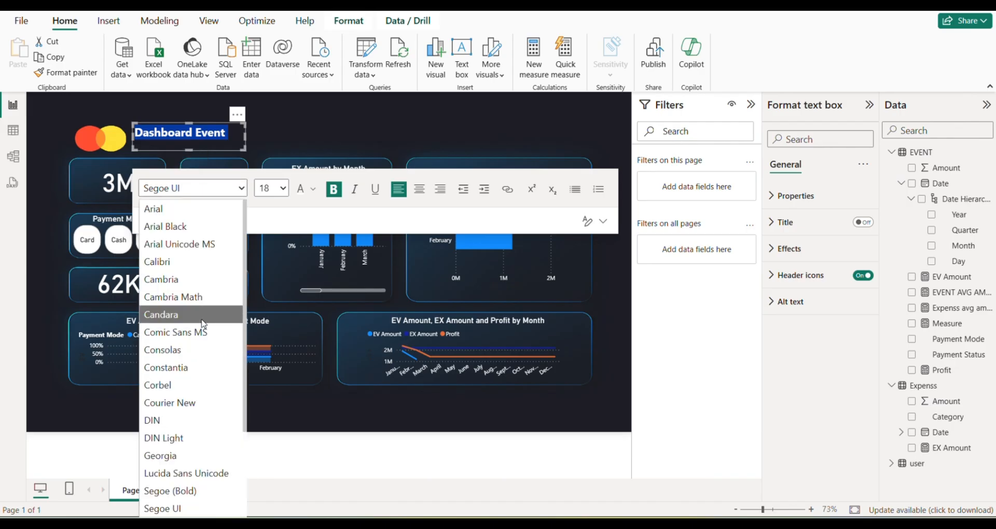
click(217, 247)
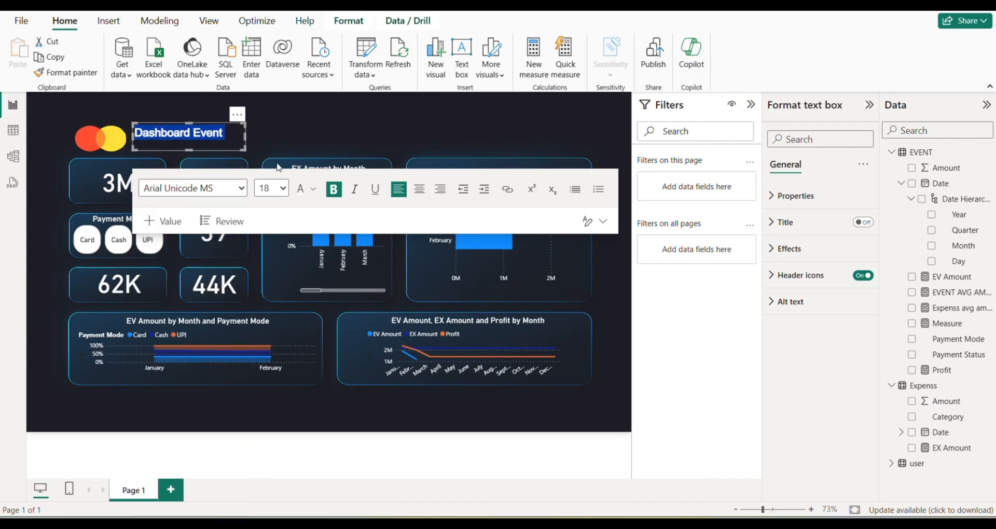
click(307, 131)
Widen the title text box toward the right, set the whole title's font size to 24, and deselect the box.
click(242, 134)
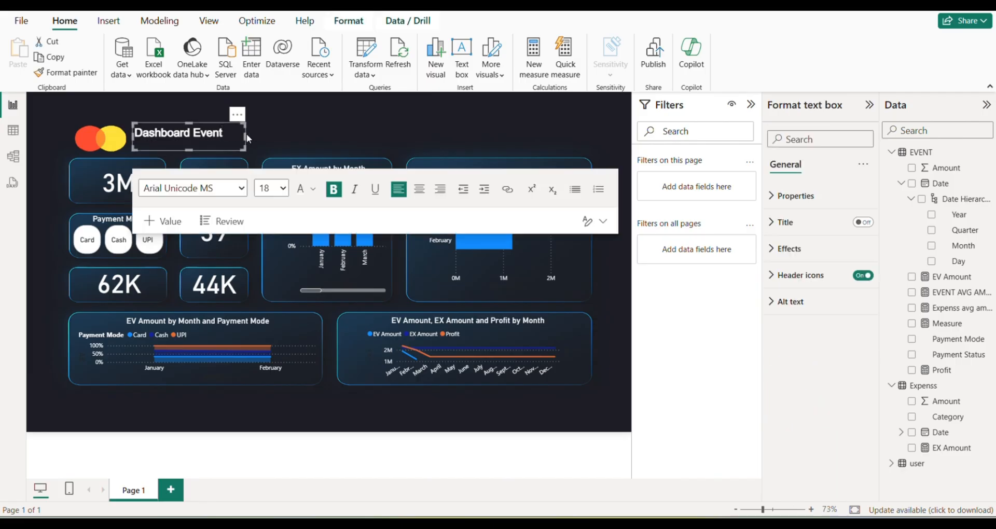
drag(246, 136, 296, 142)
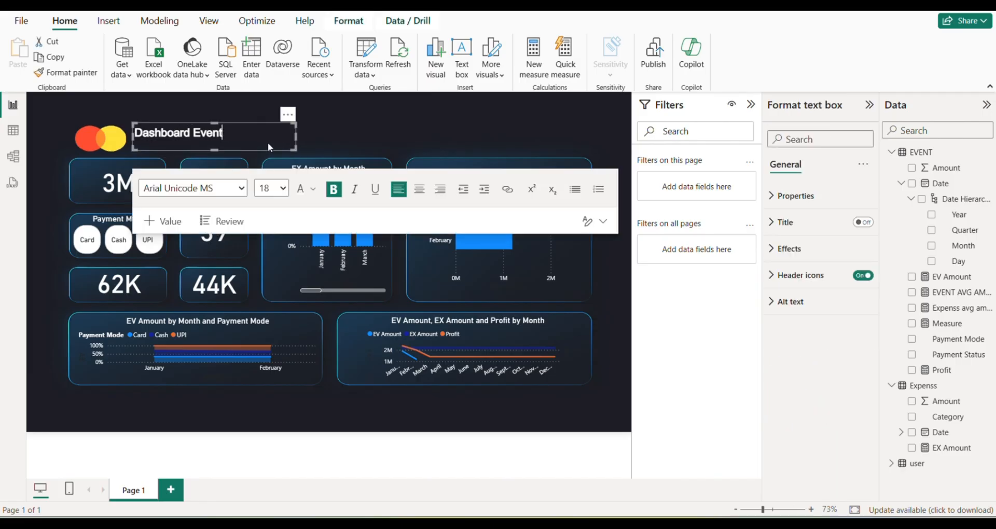
click(272, 187)
drag(246, 139, 131, 132)
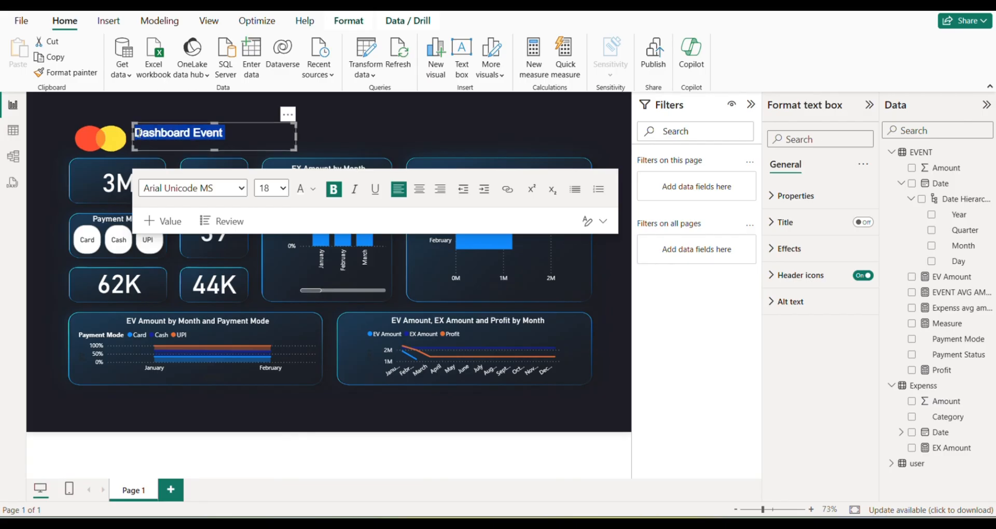
click(283, 189)
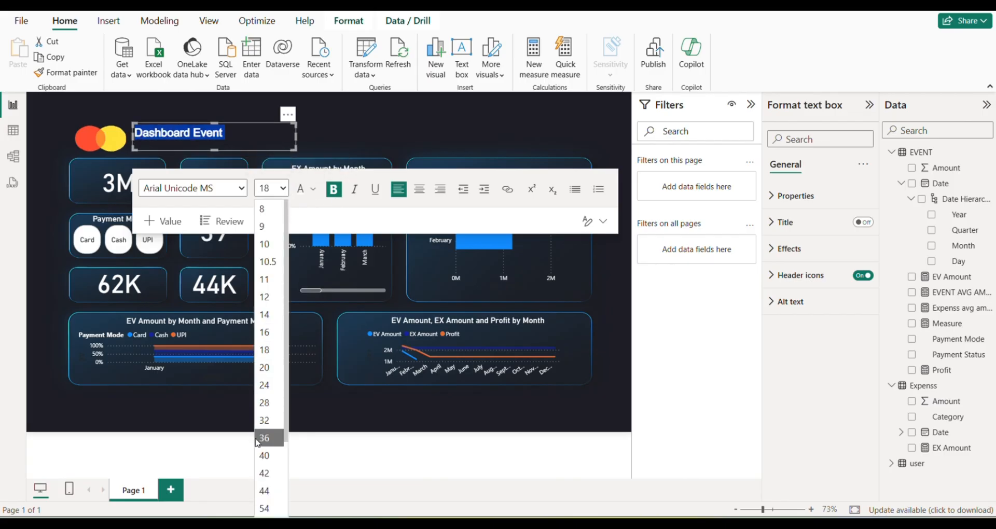
click(260, 384)
click(338, 146)
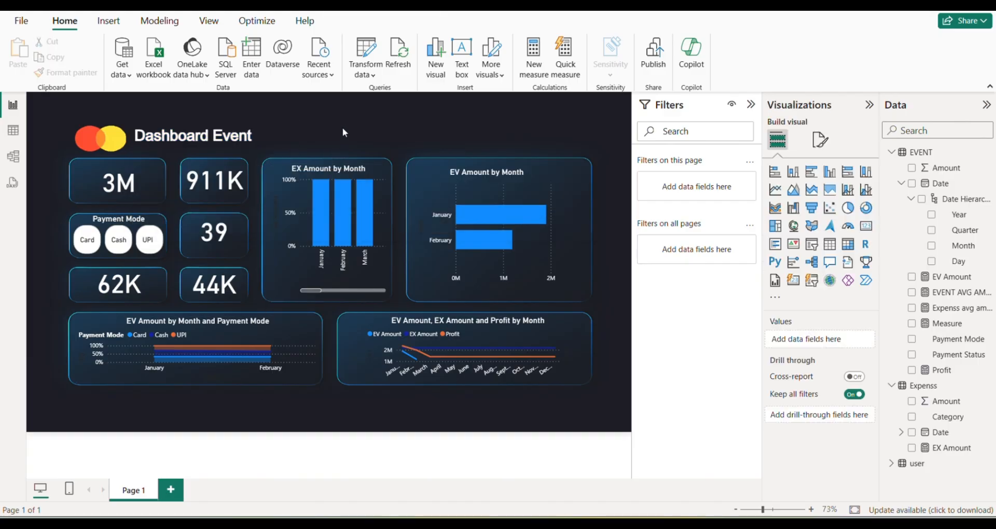